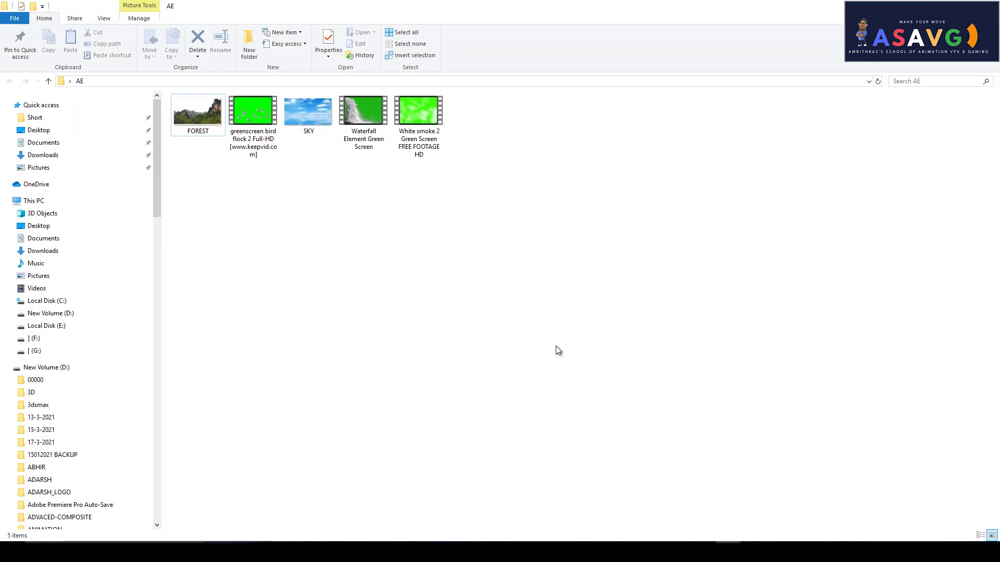
Preview the FOREST and SKY images from the source folder.
double_click(199, 111)
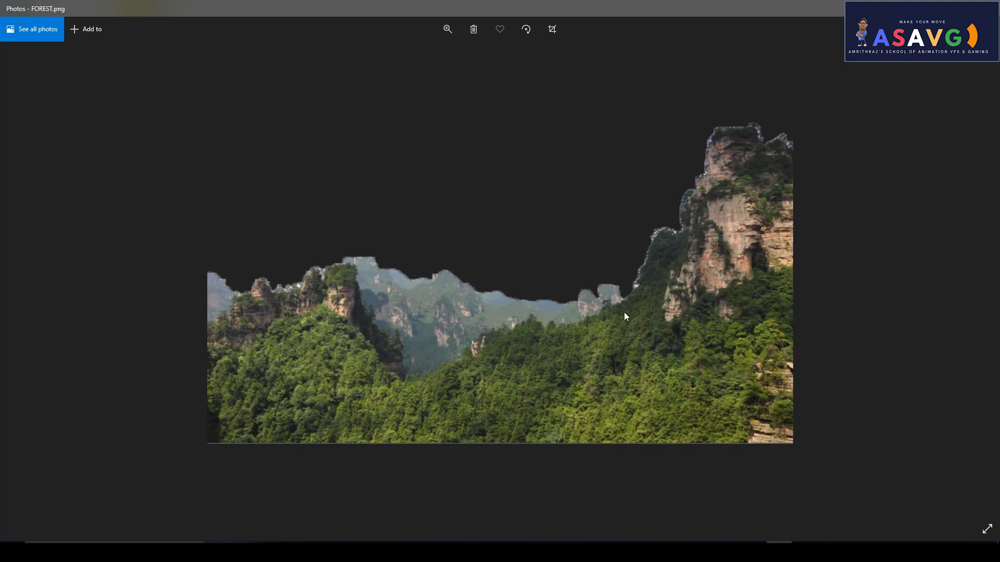
key("alt+F4")
left_click(301, 103)
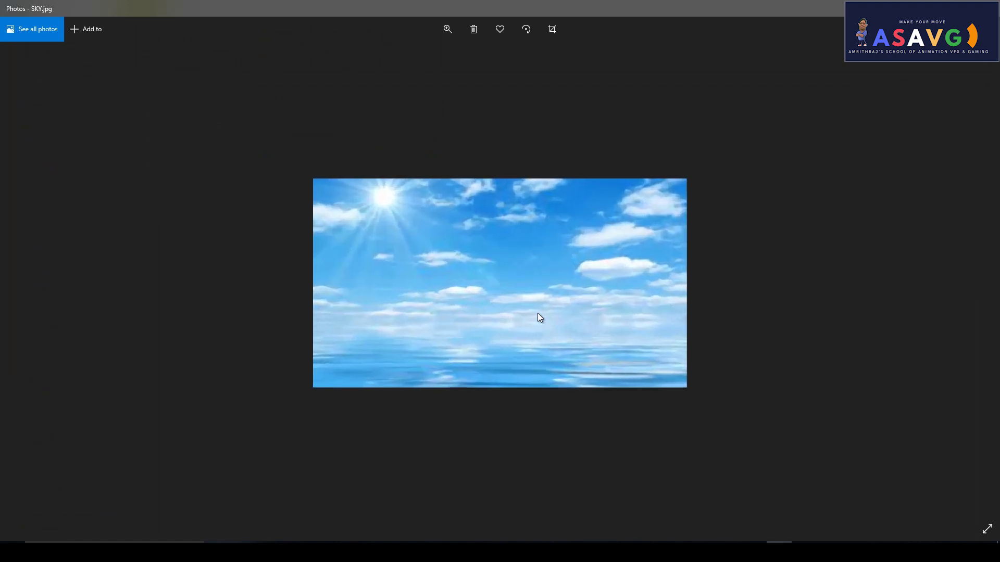
key("alt+F4")
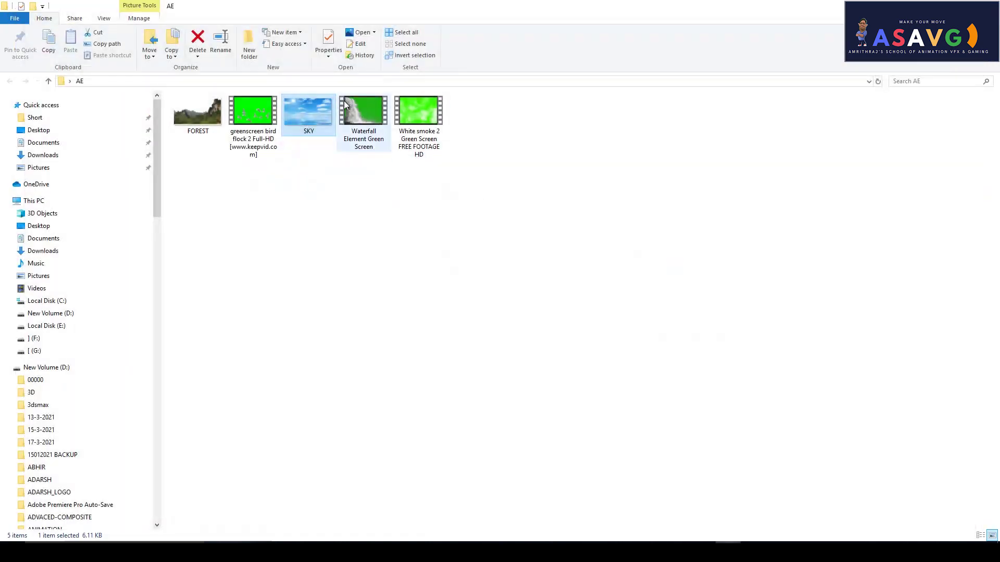
Play the White smoke clip in a media player, scrubbing to about 9 and 20 seconds.
right_click(415, 111)
mouse_move(451, 162)
left_click(701, 189)
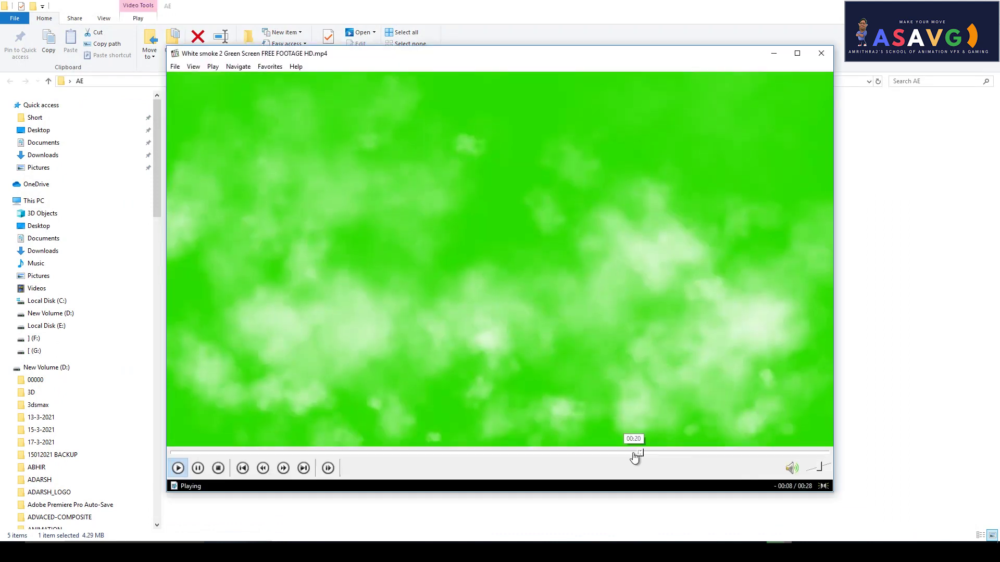
left_click(583, 453)
left_click(346, 459)
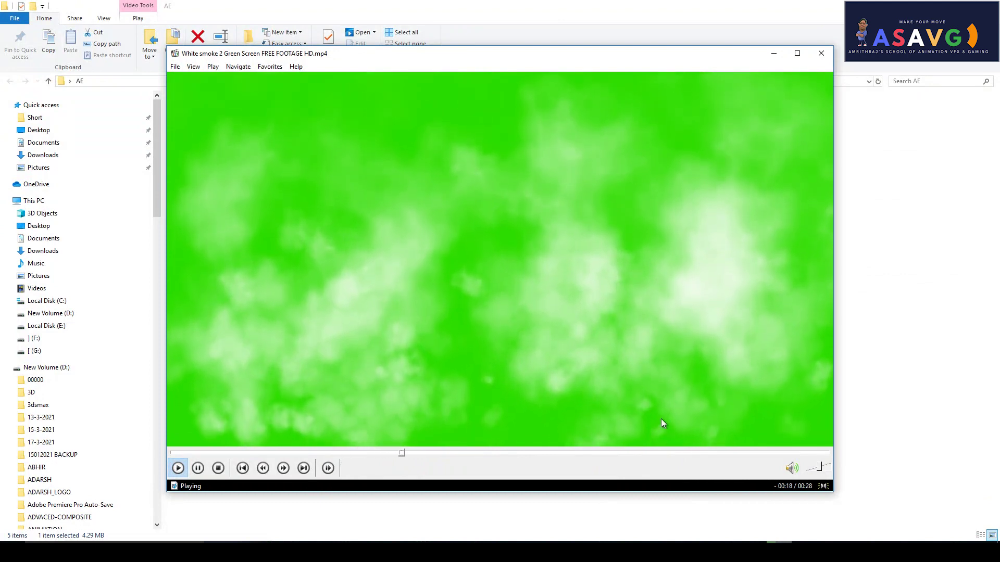
left_click(645, 453)
left_click(821, 51)
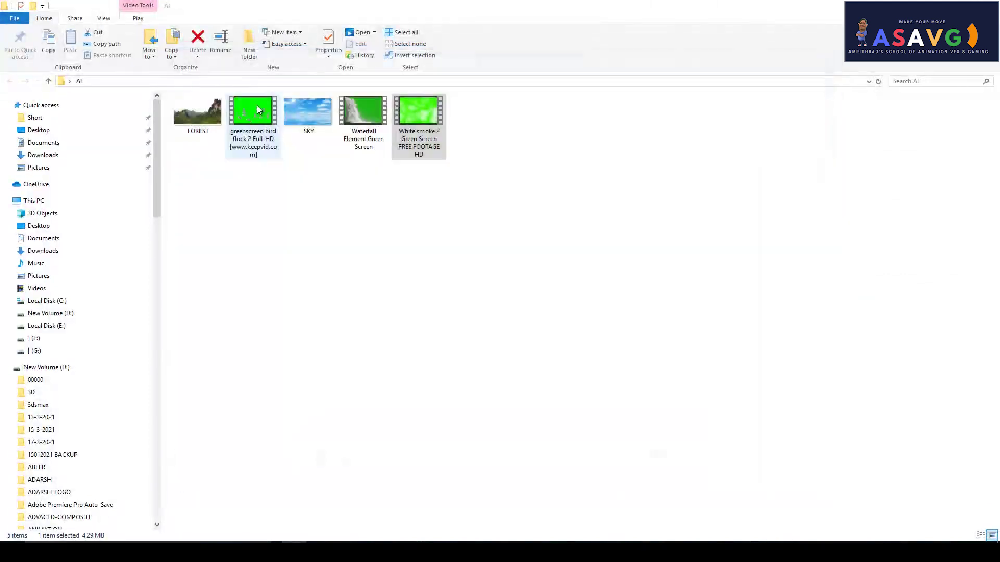
Play the bird flock clip in a media player and scrub back through it.
right_click(362, 125)
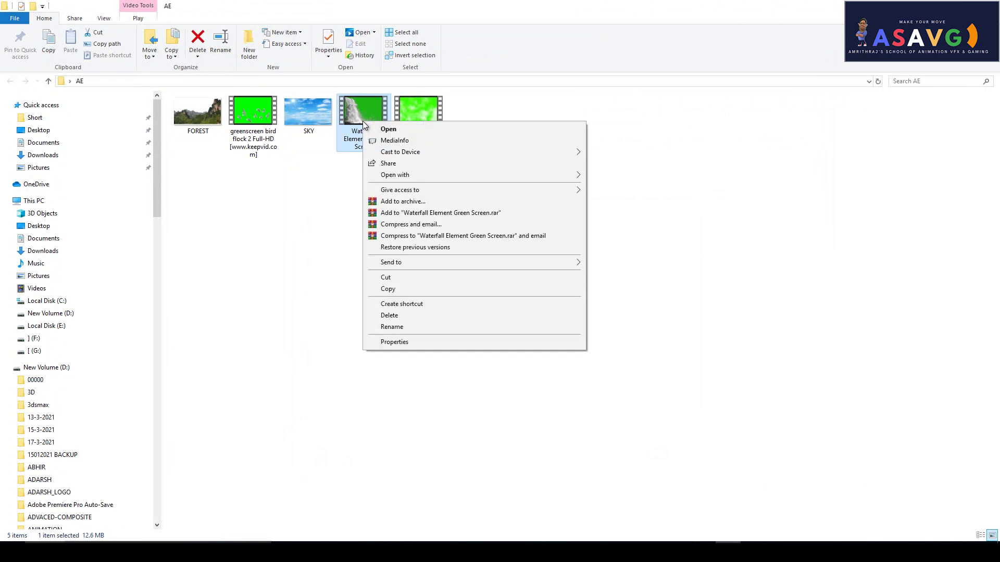
right_click(259, 115)
mouse_move(308, 168)
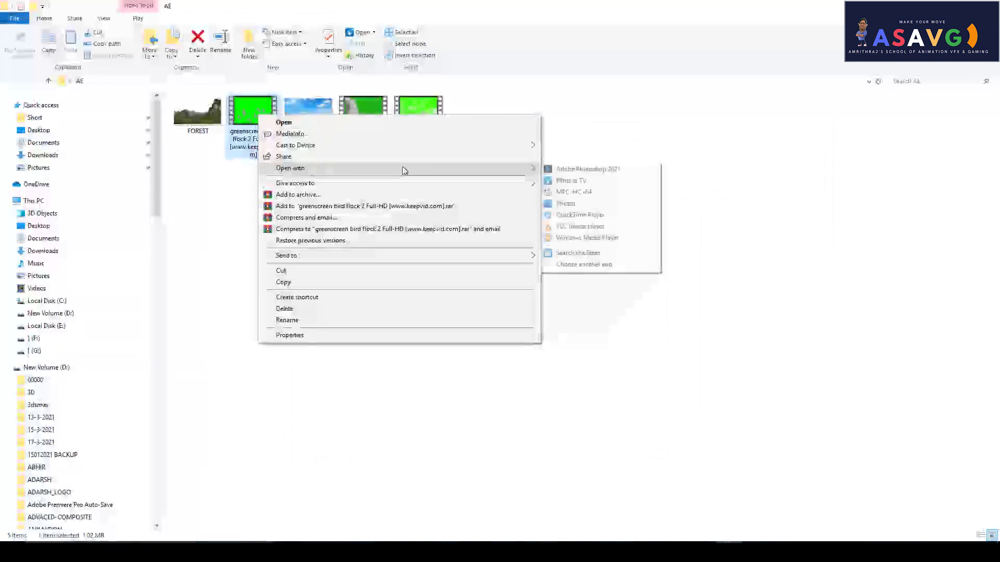
left_click(568, 189)
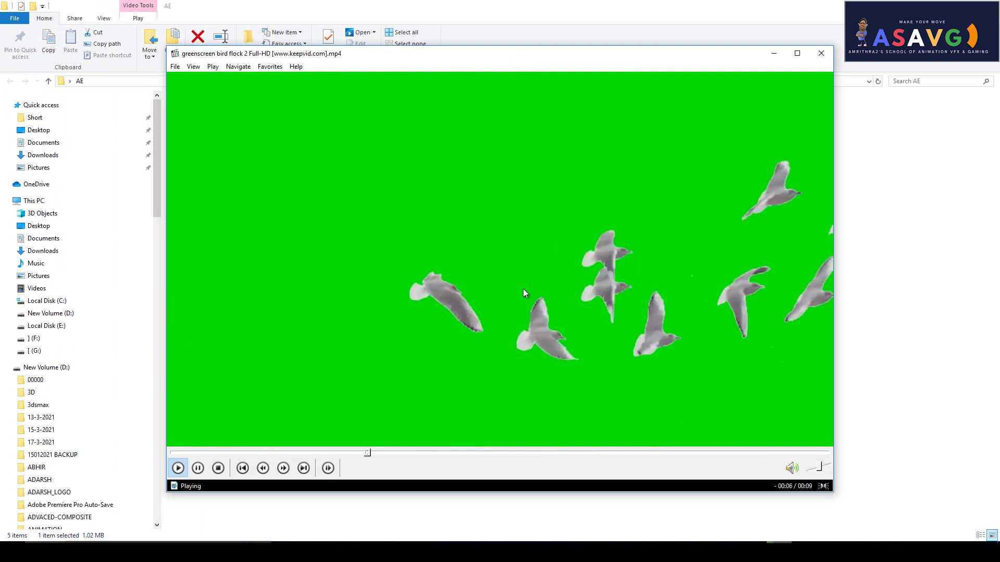
left_click_drag(424, 54, 404, 181)
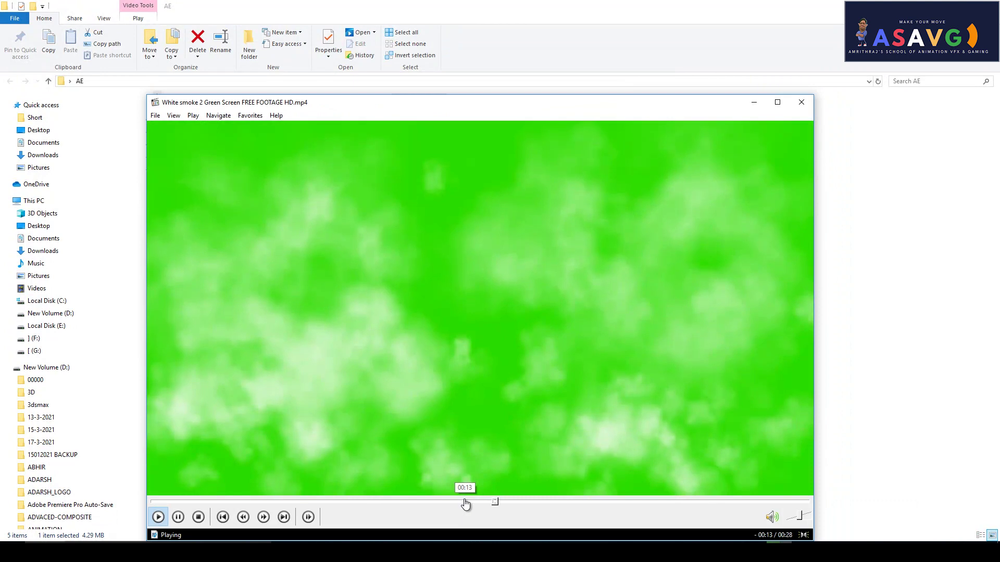
left_click(430, 507)
left_click(357, 504)
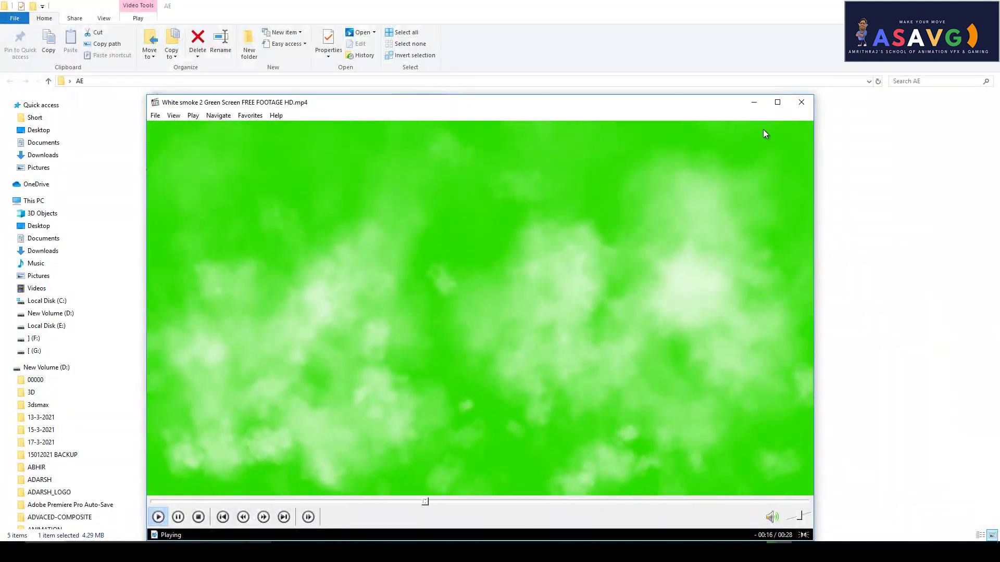
left_click(802, 102)
Play the Waterfall clip in a media player to review it.
left_click(253, 115)
right_click(354, 122)
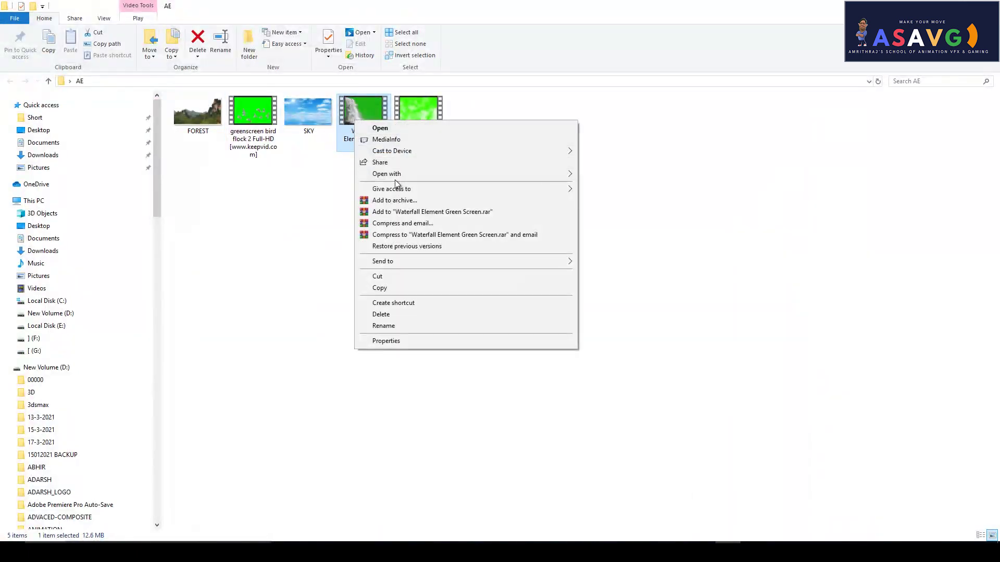
mouse_move(453, 178)
left_click(610, 198)
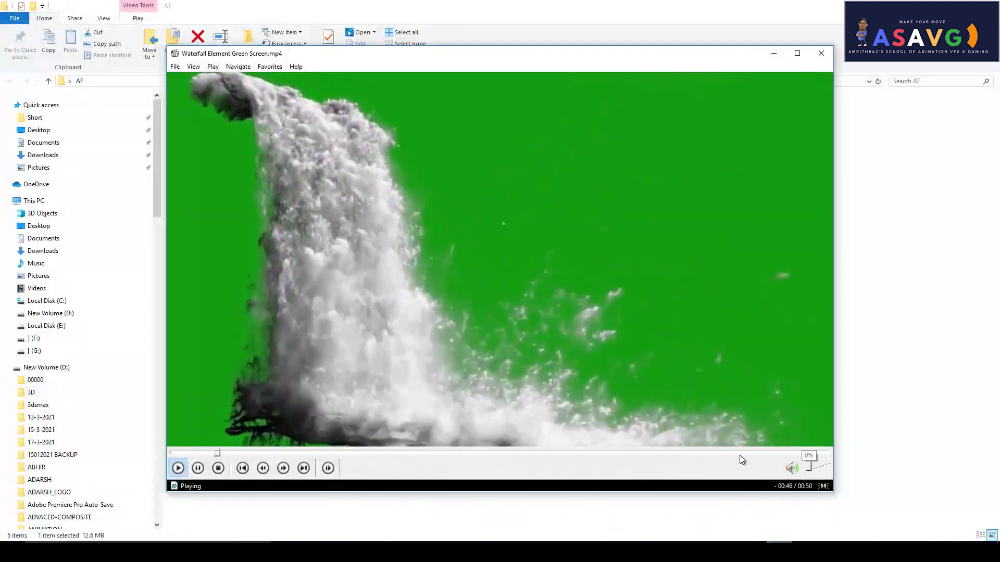
left_click(821, 53)
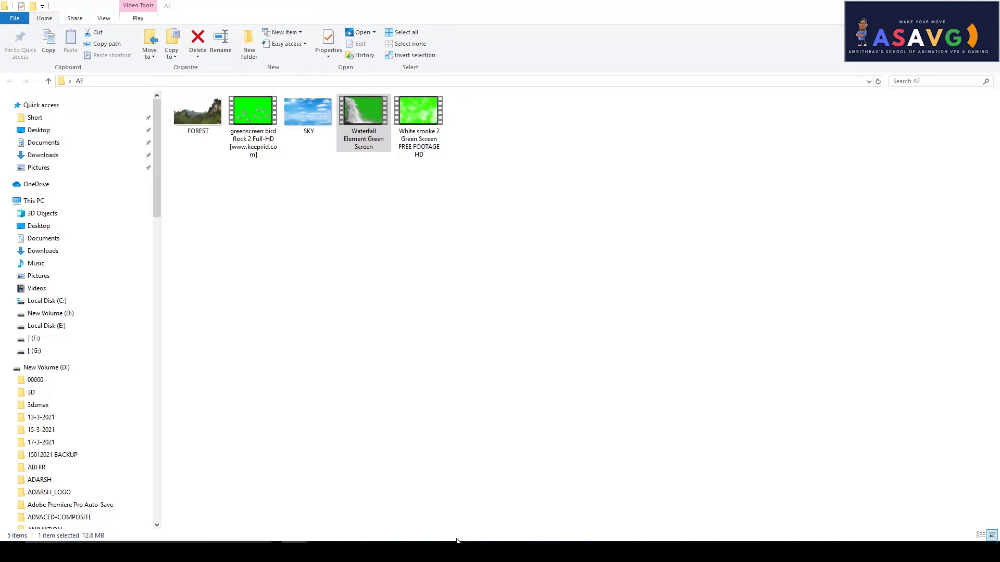
In After Effects, delete every item from the Project panel.
left_click(447, 552)
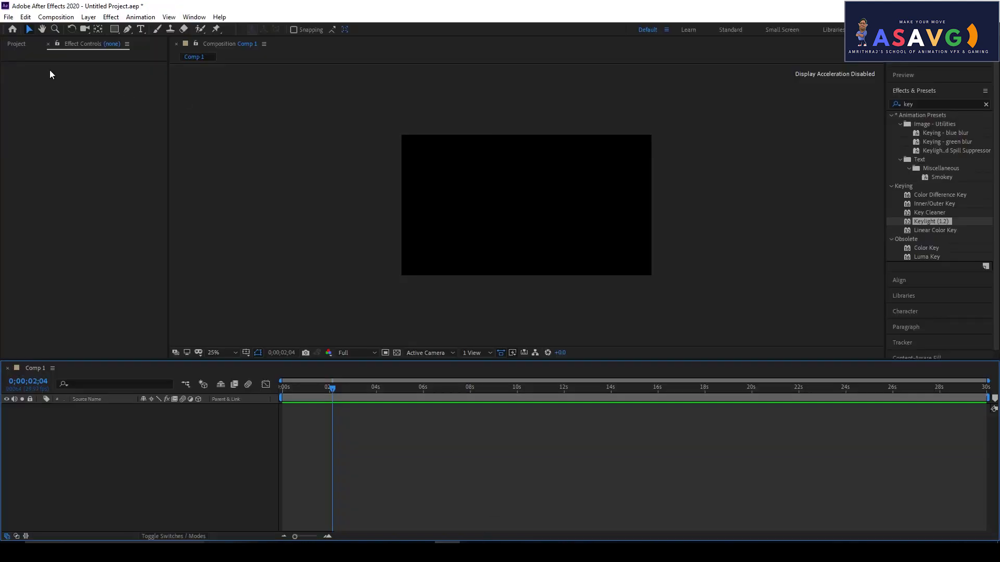
left_click(15, 44)
left_click_drag(95, 257, 21, 133)
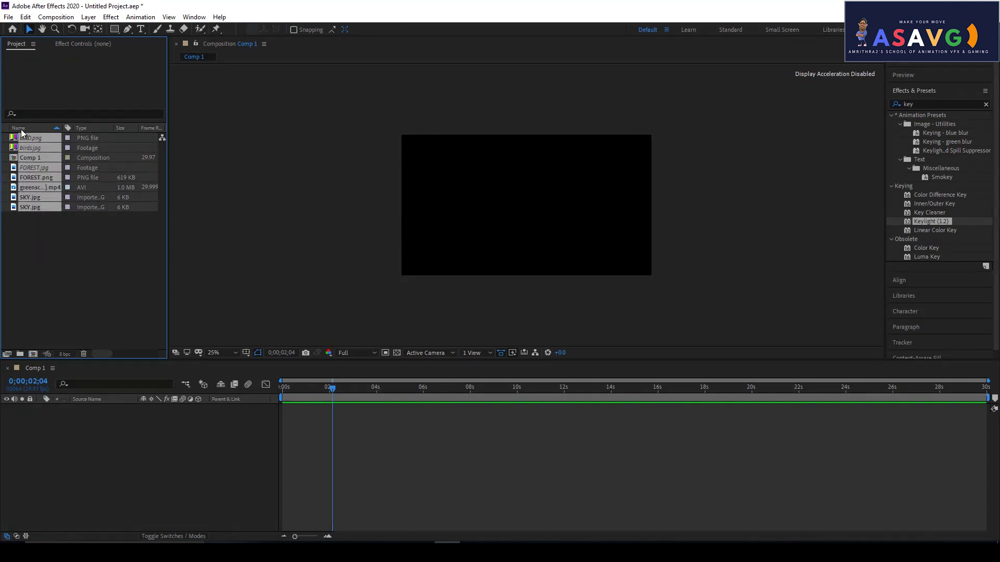
key("Delete")
left_click(537, 293)
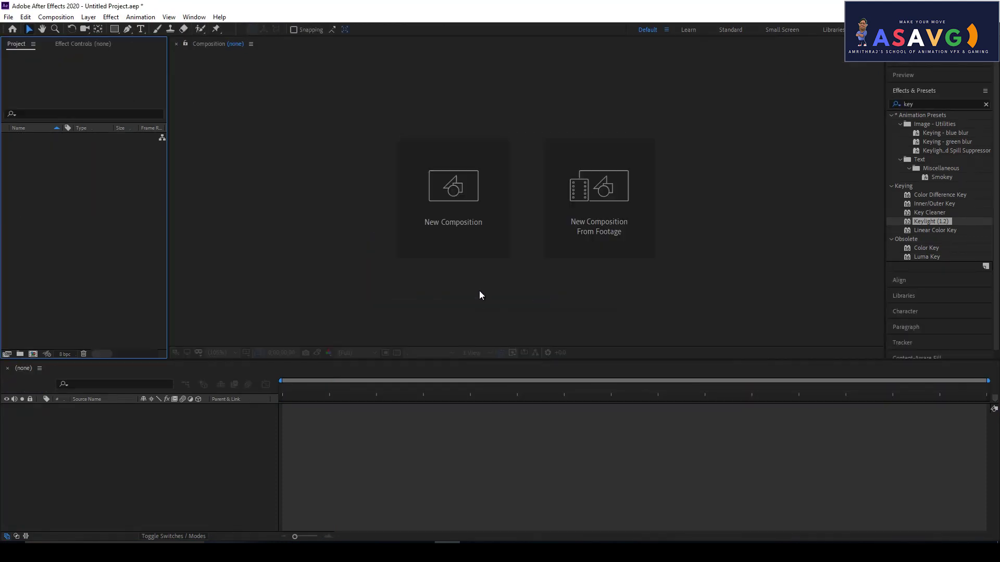
Create a new composition named 'CAMERA AND LIGHTS'.
left_click(469, 226)
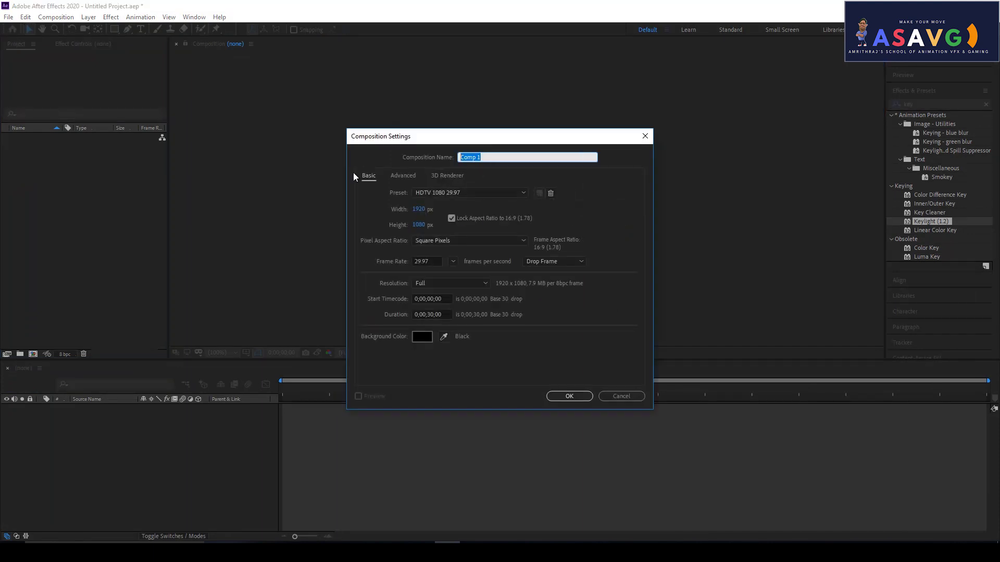
type("CAM")
type("ERA")
type(" AND LIGHTS")
key("Return")
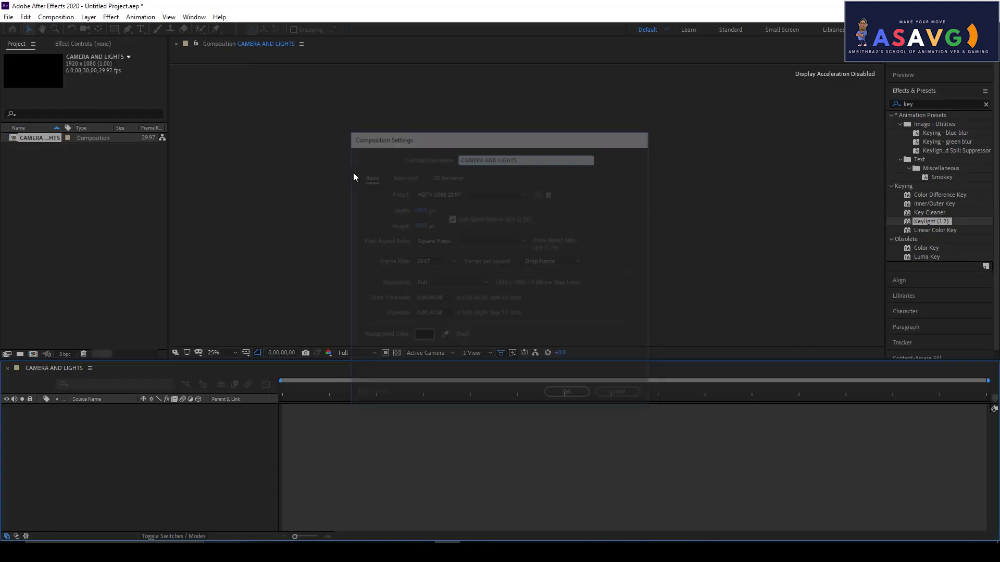
double_click(109, 221)
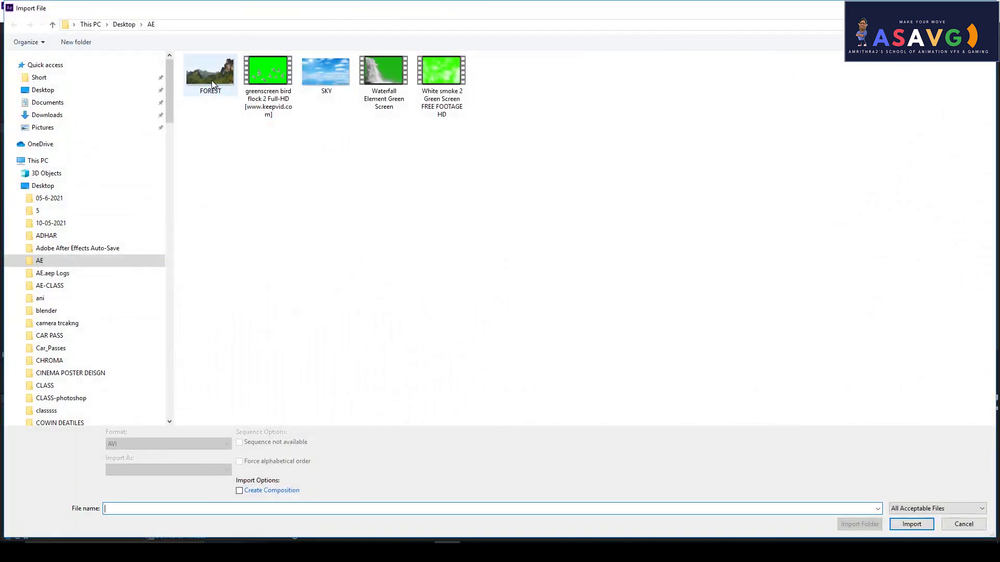
left_click(211, 80)
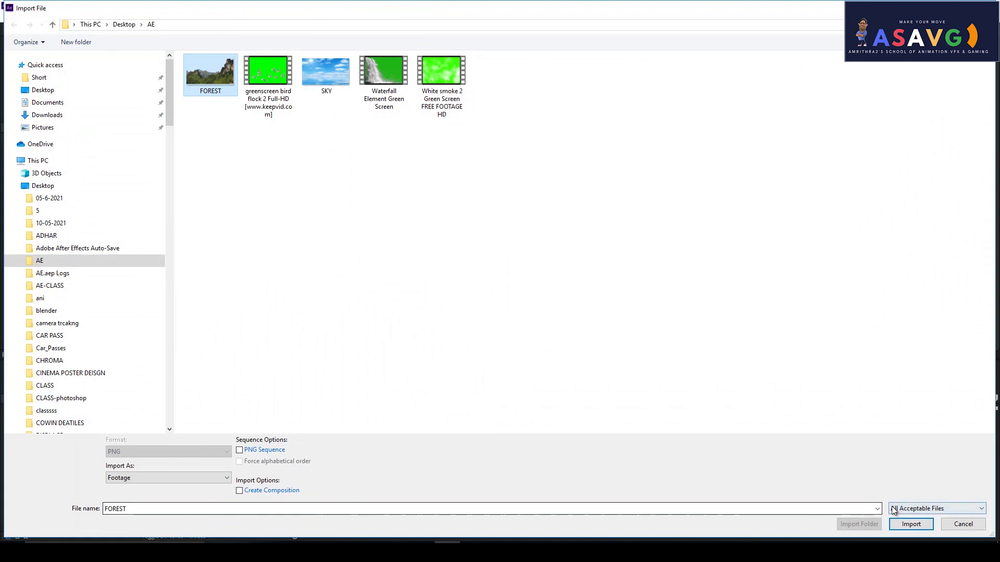
left_click(911, 524)
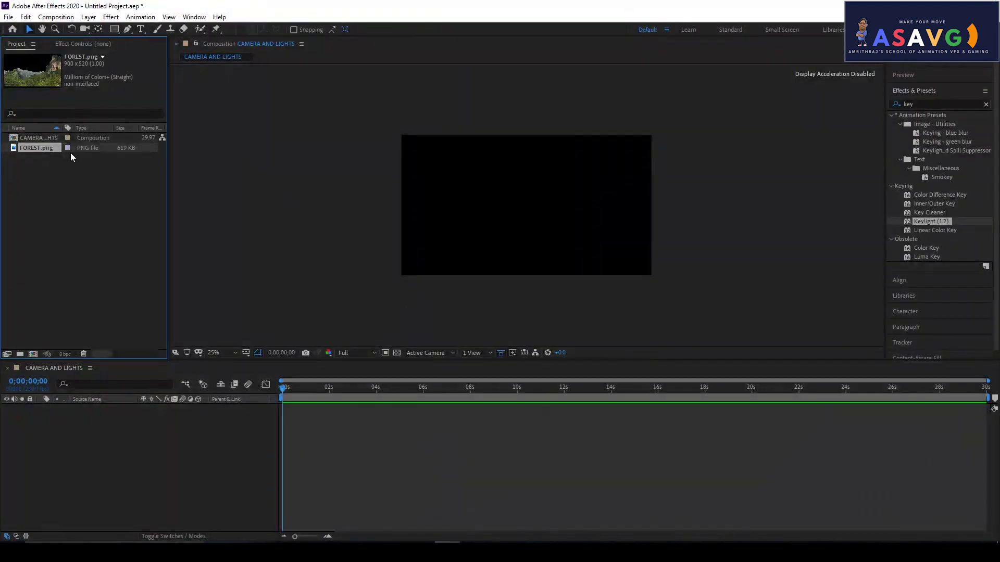
left_click_drag(47, 149, 138, 448)
scroll(592, 242, "up", 2)
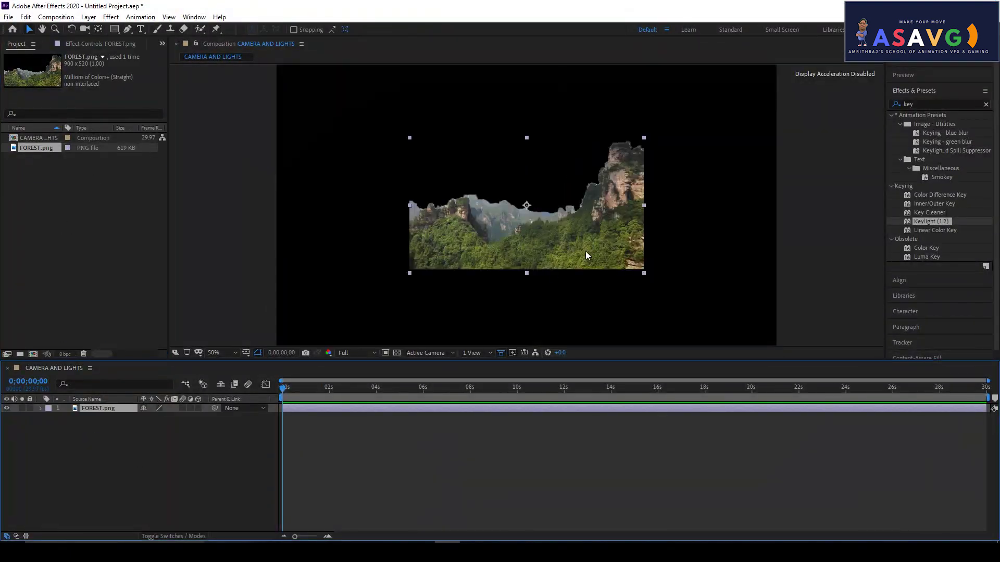
right_click(505, 224)
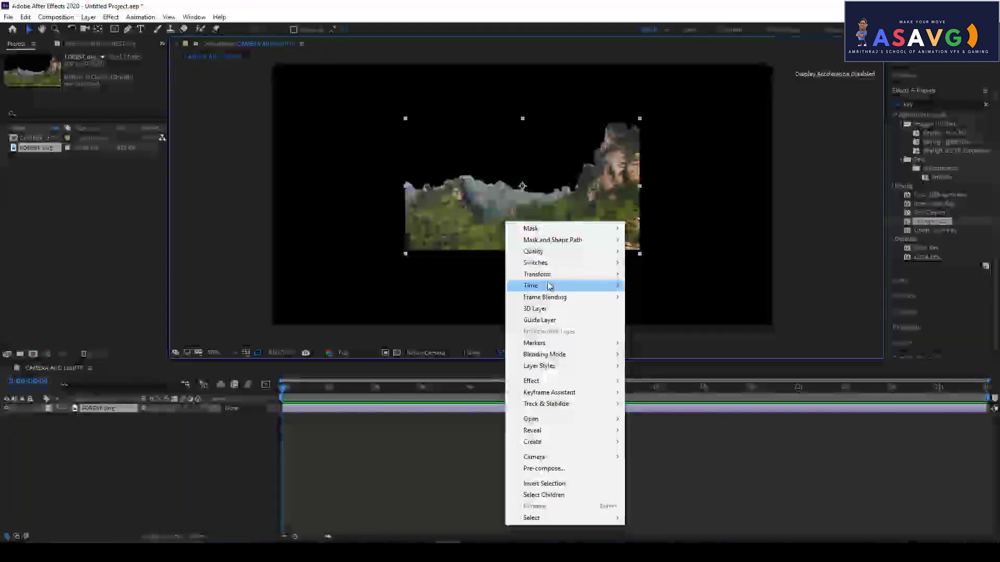
mouse_move(550, 275)
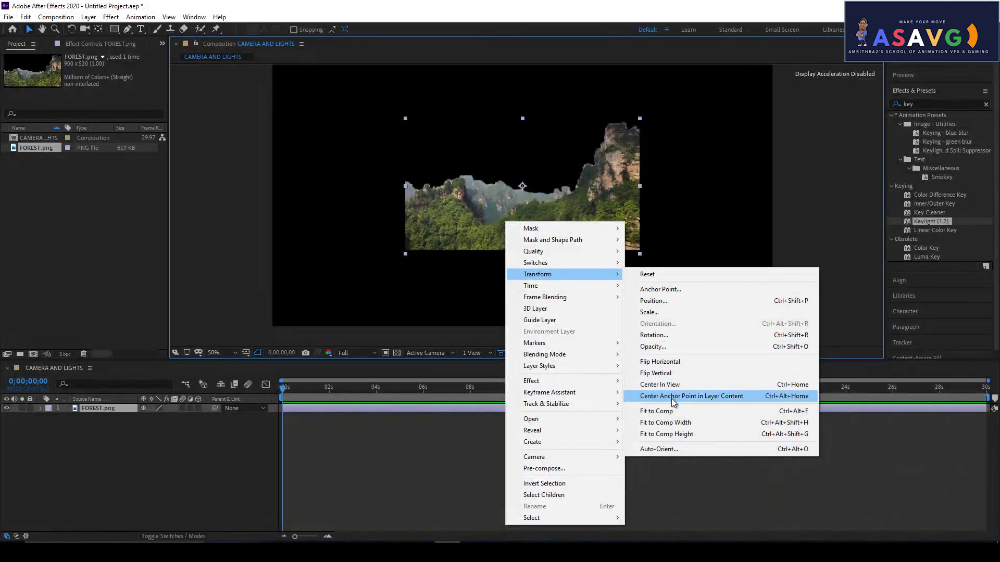
left_click(672, 411)
scroll(564, 313, "down", 2)
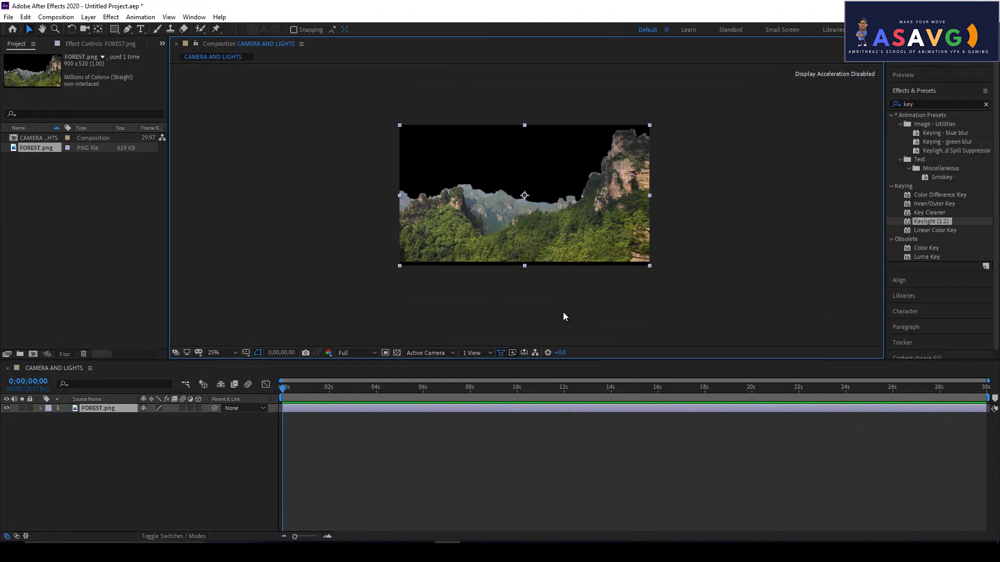
scroll(507, 279, "up", 2)
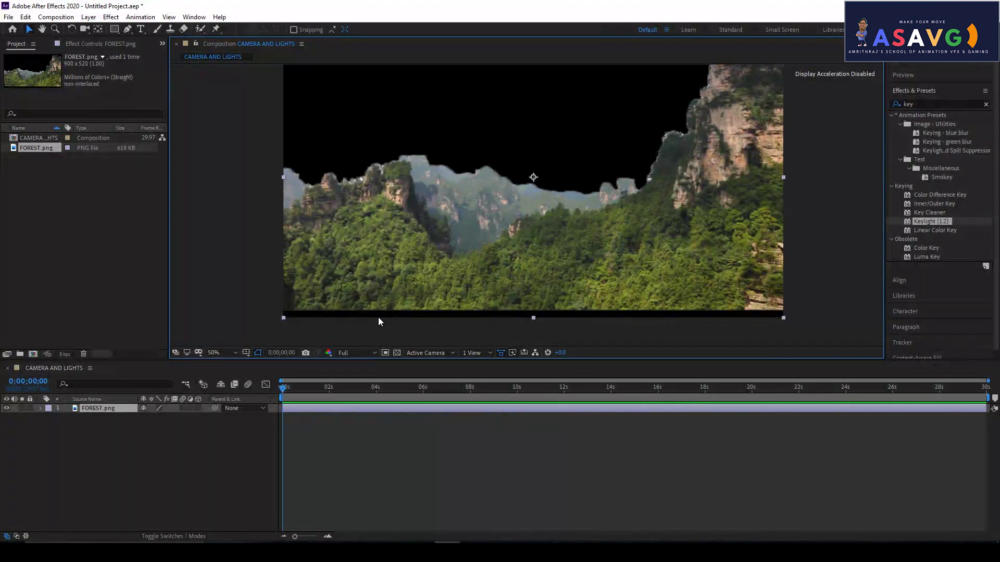
mouse_move(510, 272)
left_mouse_down()
mouse_move(505, 282)
mouse_move(514, 280)
left_mouse_up()
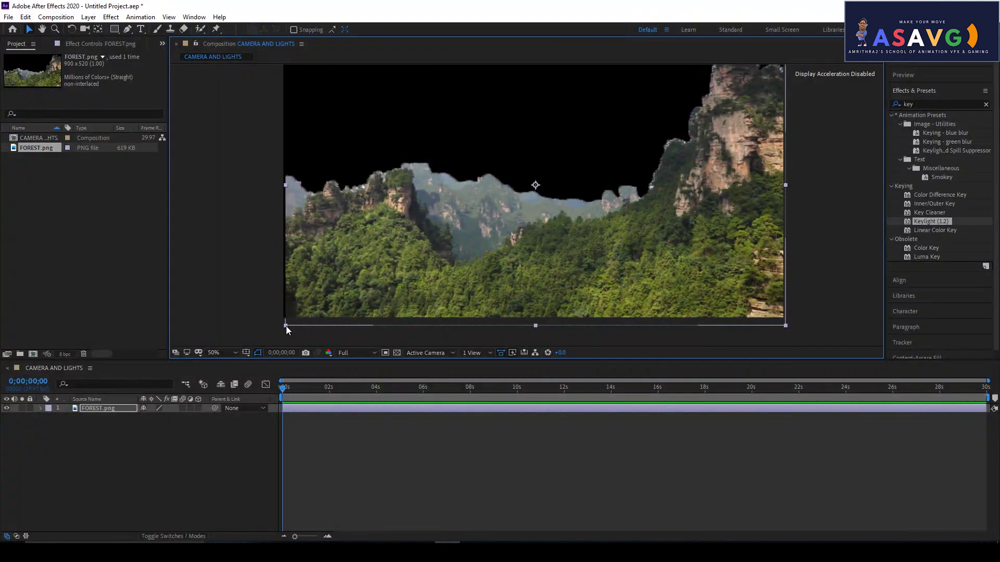
left_click_drag(286, 326, 267, 319)
key("comma")
key("comma")
key("comma")
key("period")
scroll(529, 260, "up", 1)
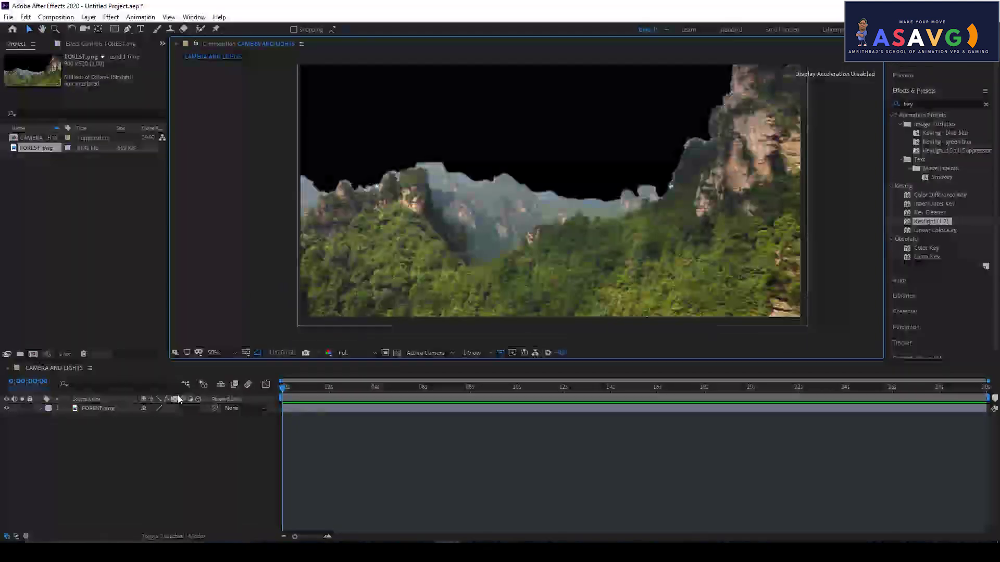
left_click(100, 410)
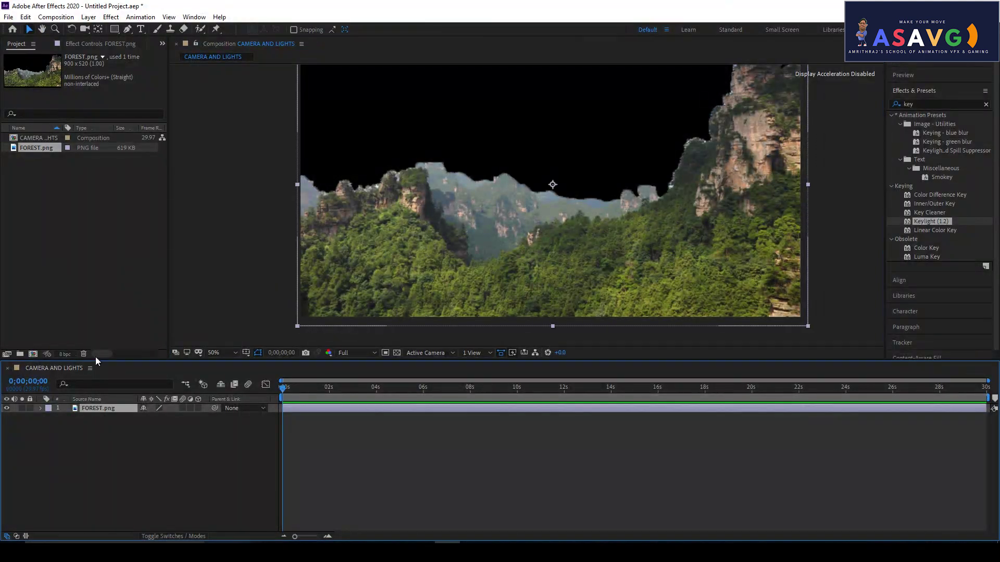
scroll(366, 132, "up", 3)
scroll(365, 132, "up", 1)
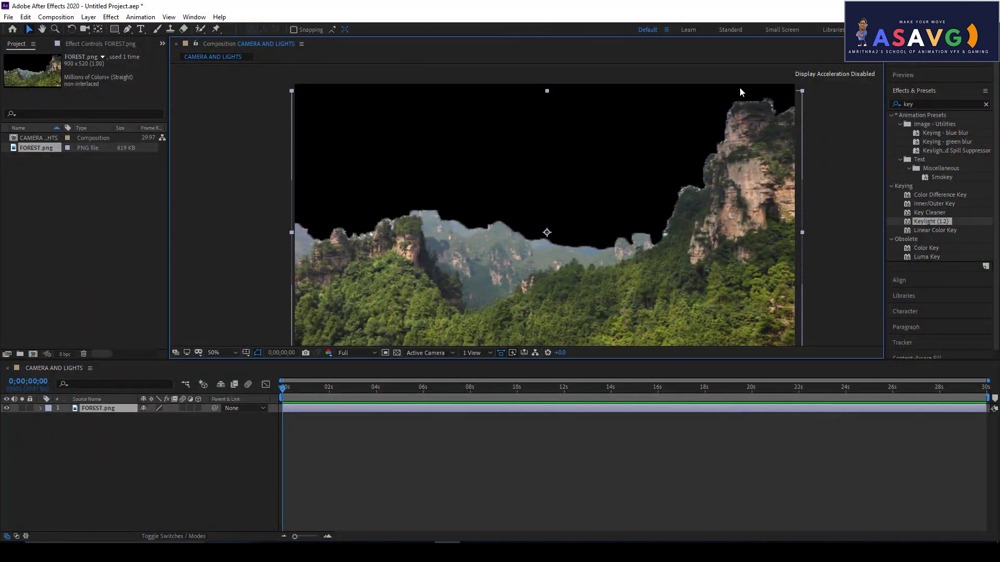
scroll(646, 248, "down", 1)
scroll(603, 251, "up", 1)
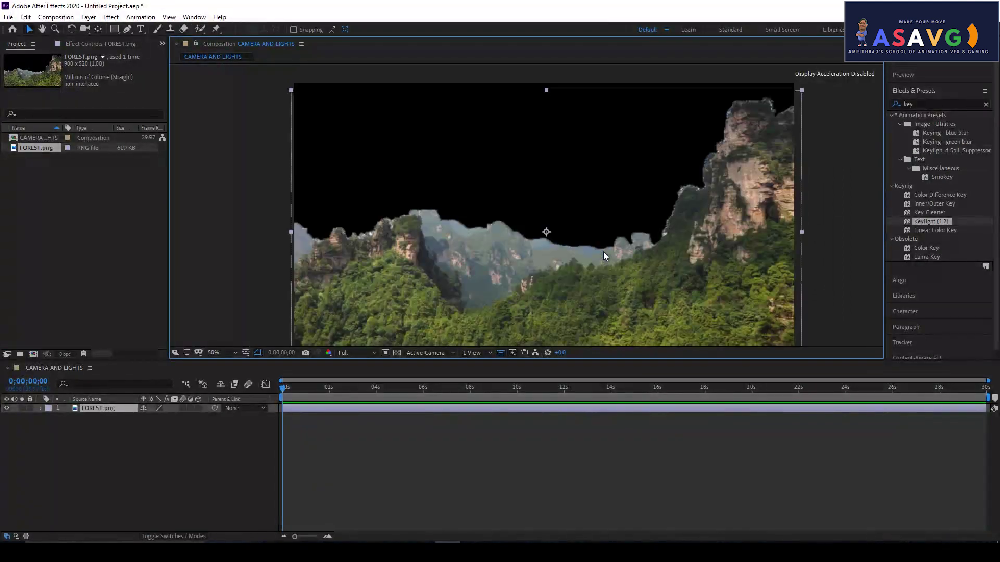
left_click_drag(510, 279, 512, 284)
scroll(510, 280, "down", 2)
scroll(522, 240, "down", 1)
scroll(523, 239, "up", 1)
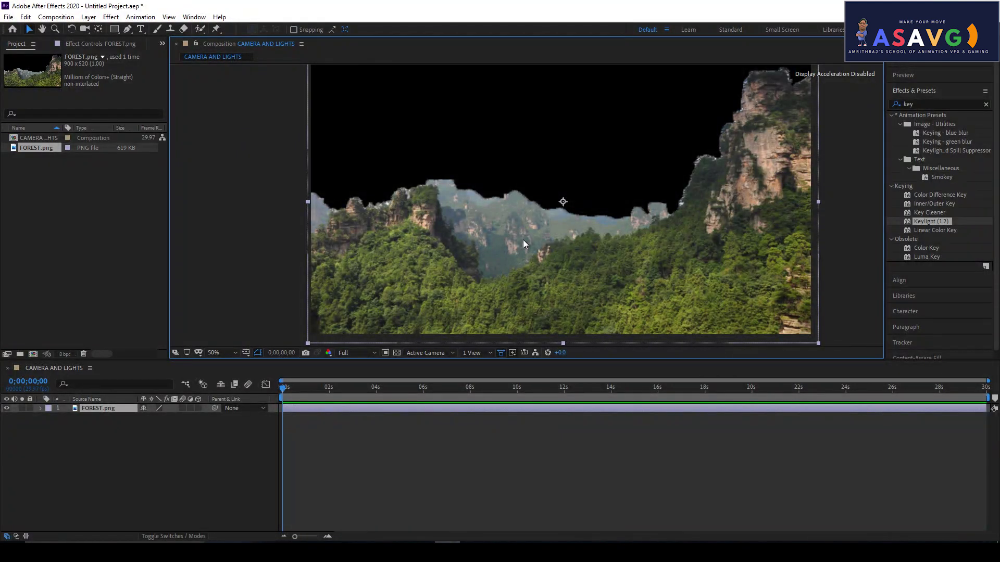
scroll(521, 292, "down", 2)
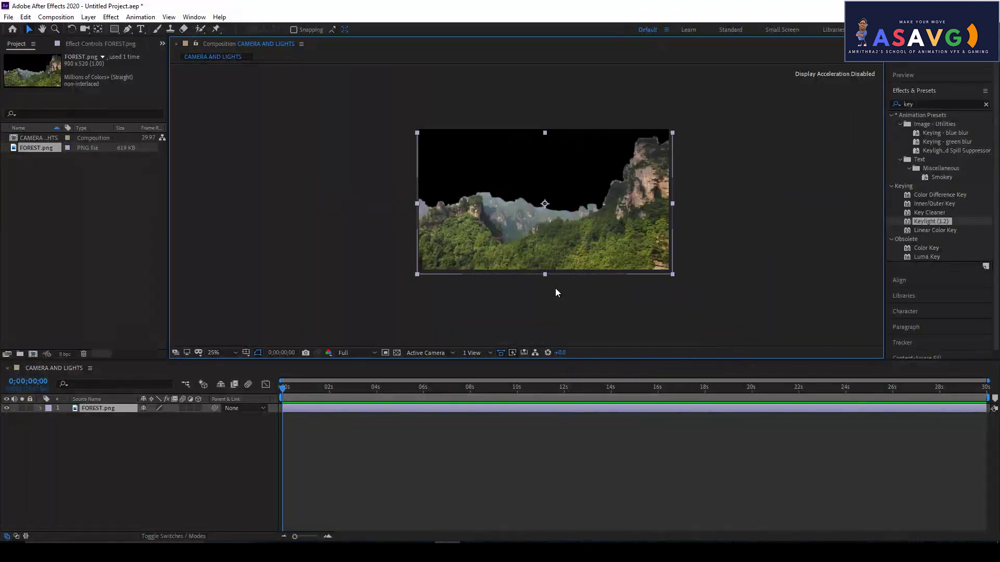
scroll(500, 283, "up", 2)
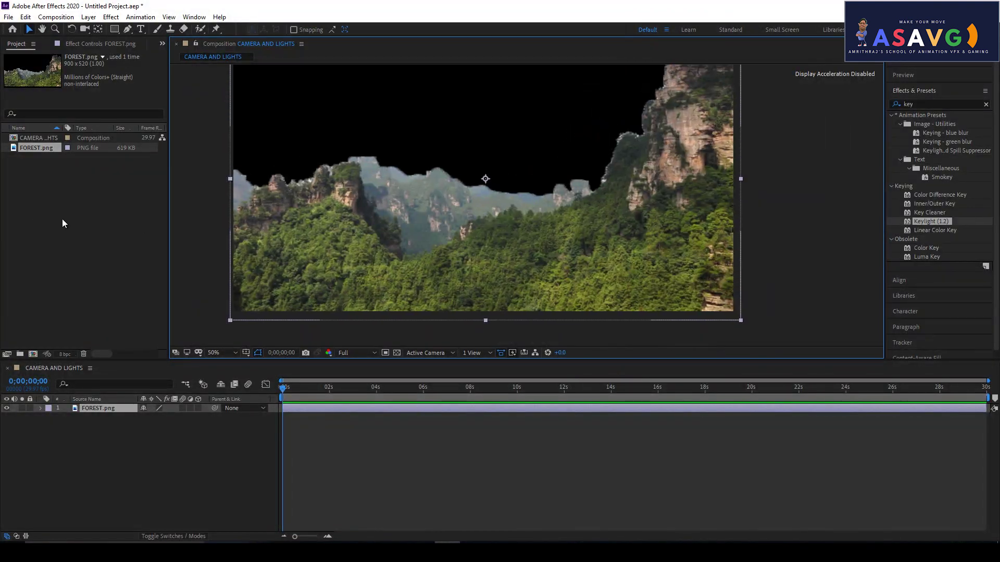
double_click(61, 221)
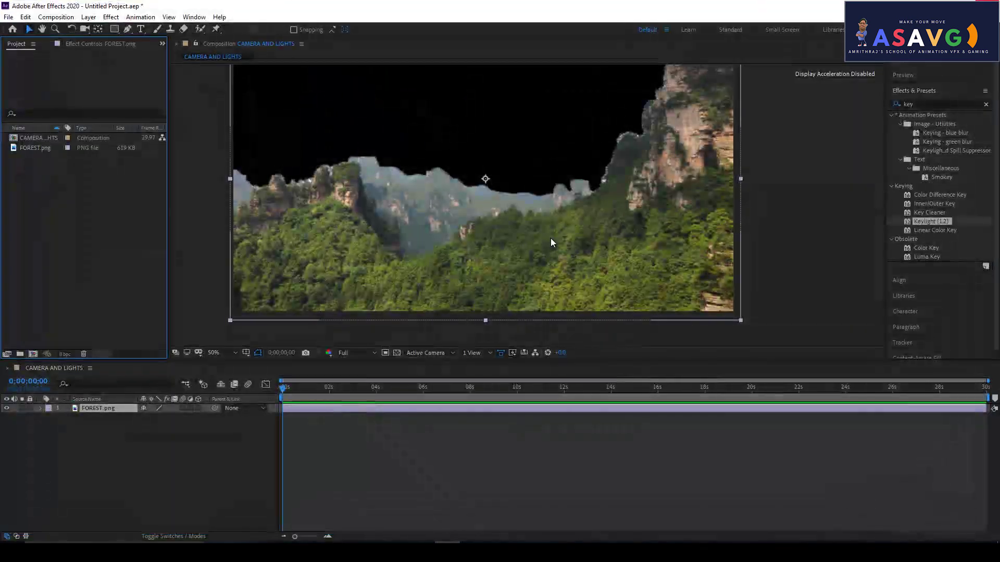
left_click_drag(551, 239, 605, 244)
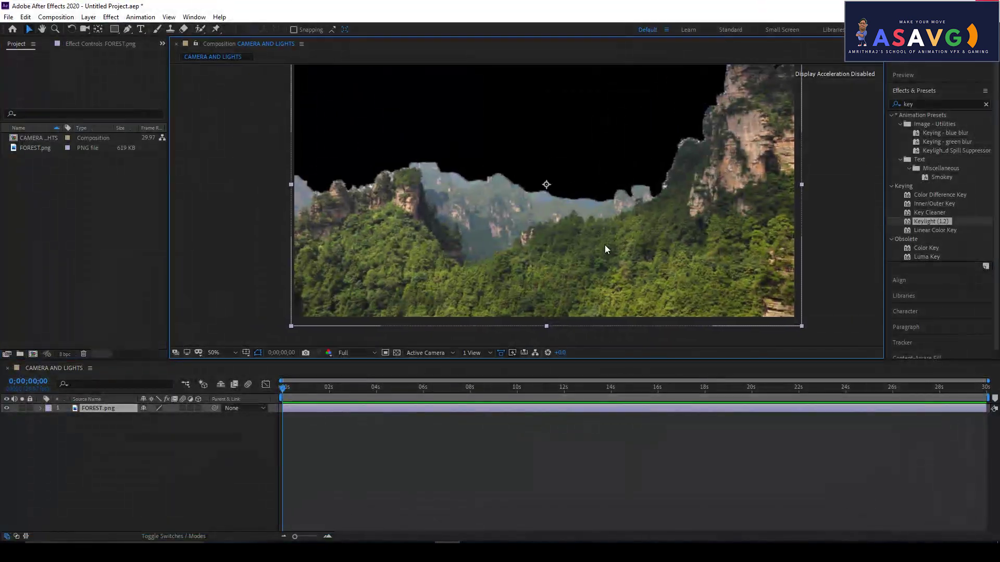
scroll(602, 248, "down", 2)
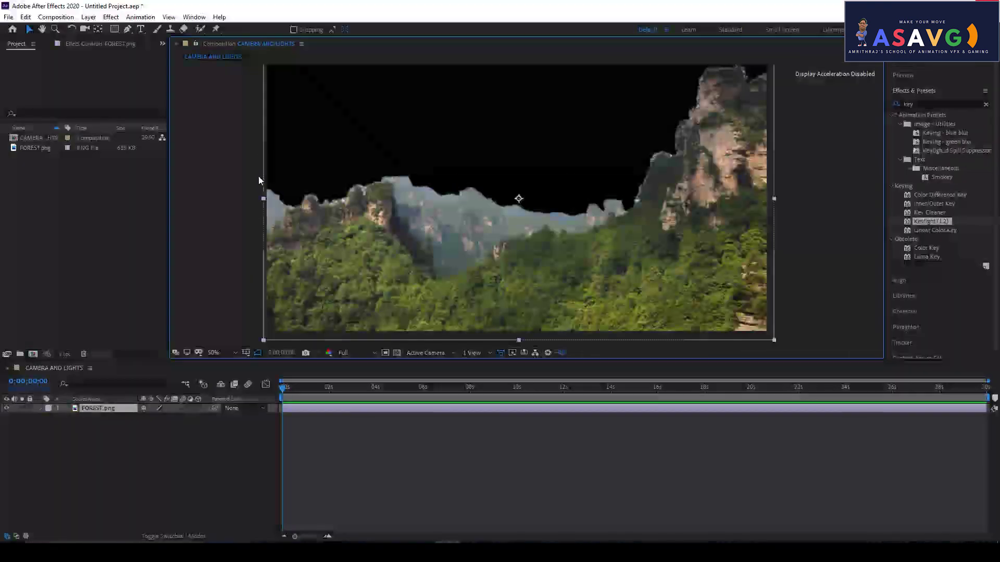
Start a new camera layer from the timeline's New menu.
right_click(106, 441)
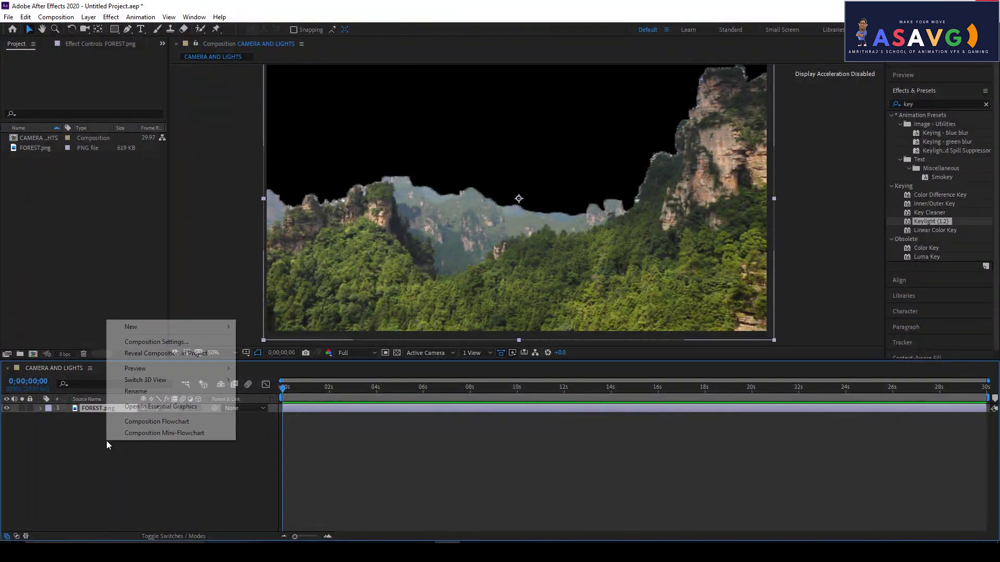
mouse_move(151, 328)
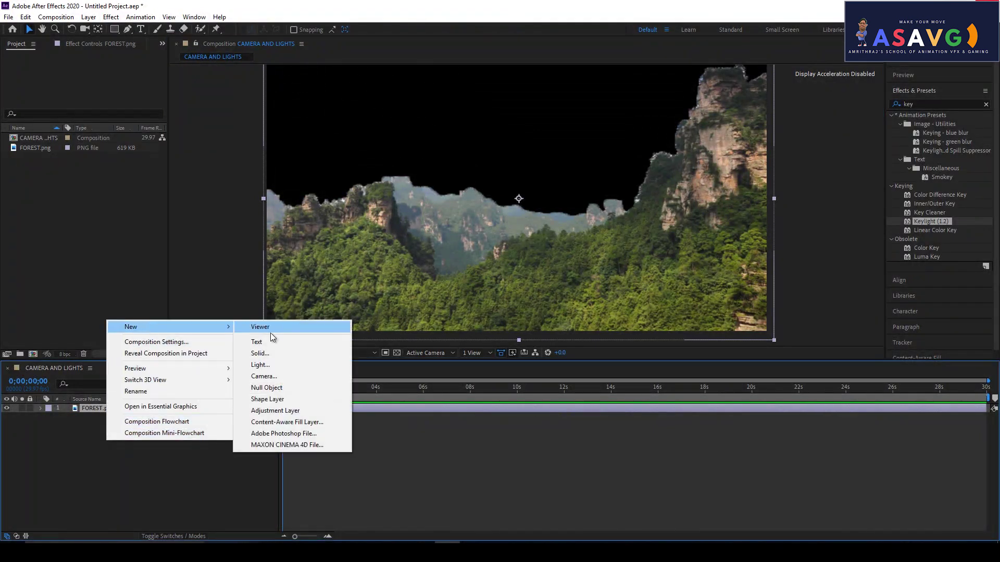
left_click(262, 380)
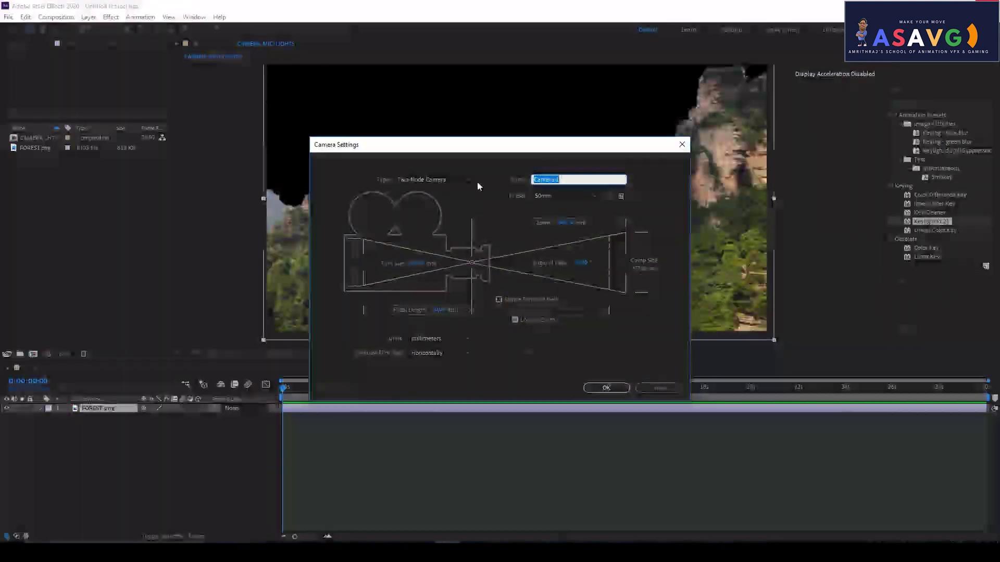
left_click_drag(422, 138, 415, 106)
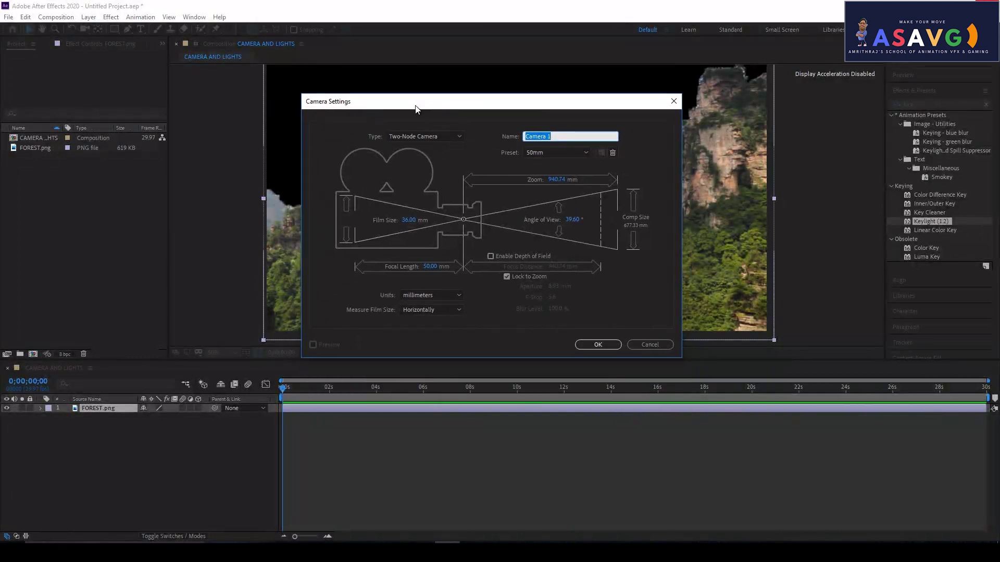
Keep Two-Node Camera as the type and 50mm as the lens preset.
left_click(425, 135)
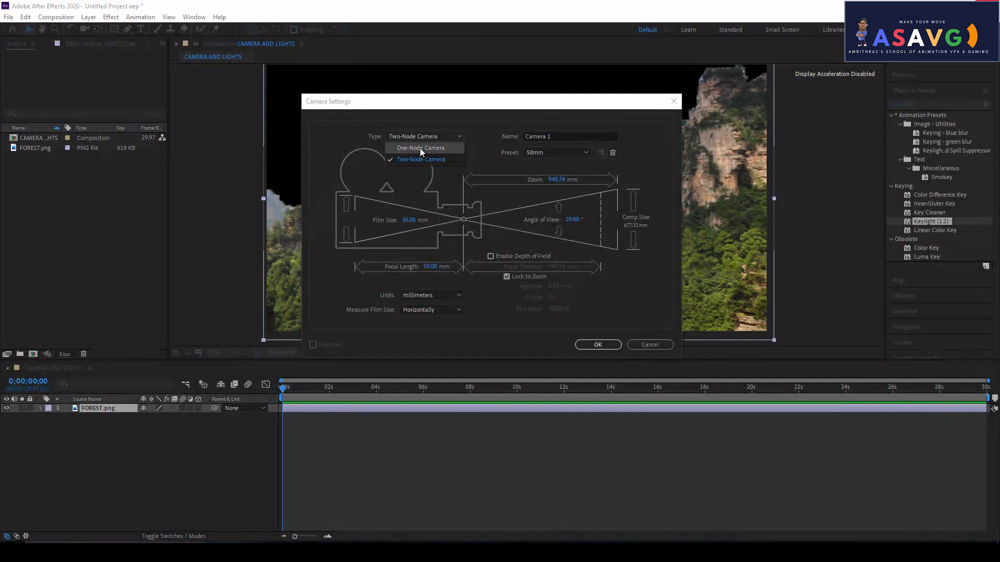
left_click(423, 139)
left_click(422, 139)
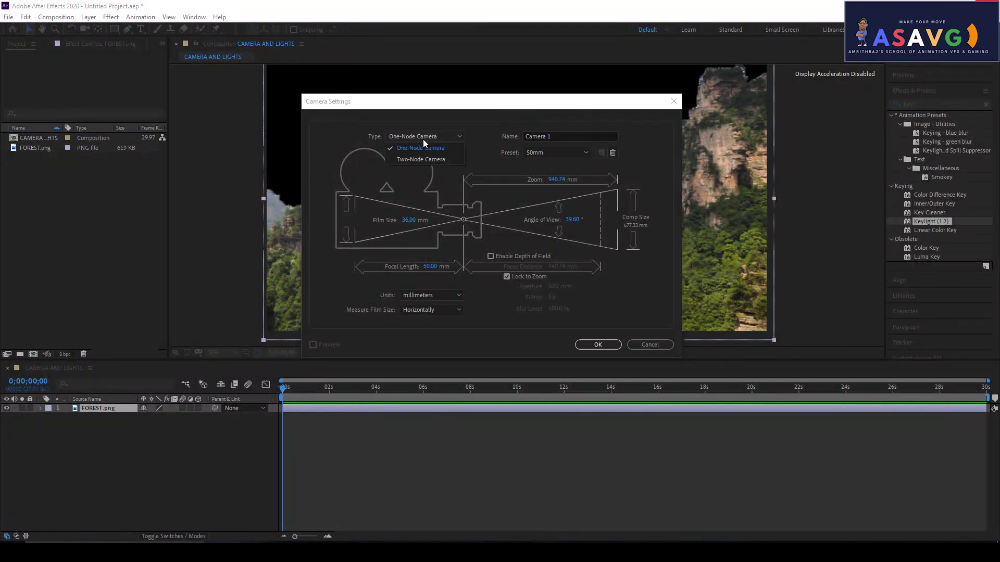
left_click(429, 155)
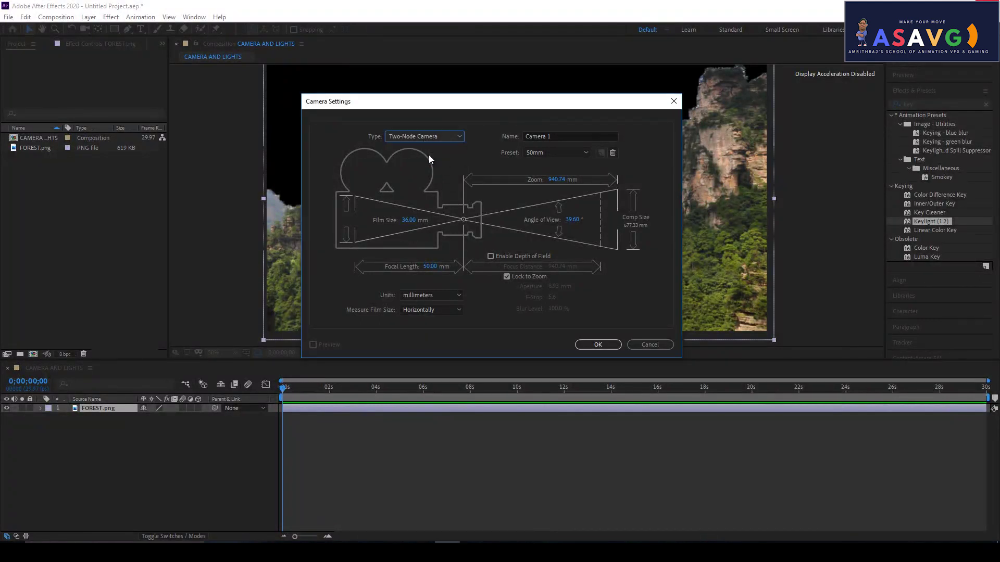
left_click(557, 136)
left_click(587, 154)
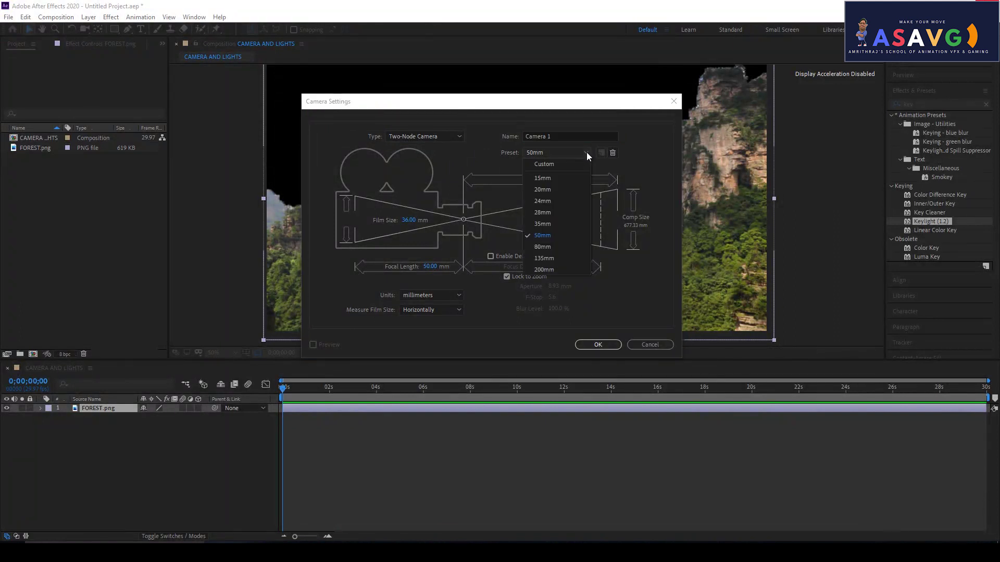
left_click(551, 236)
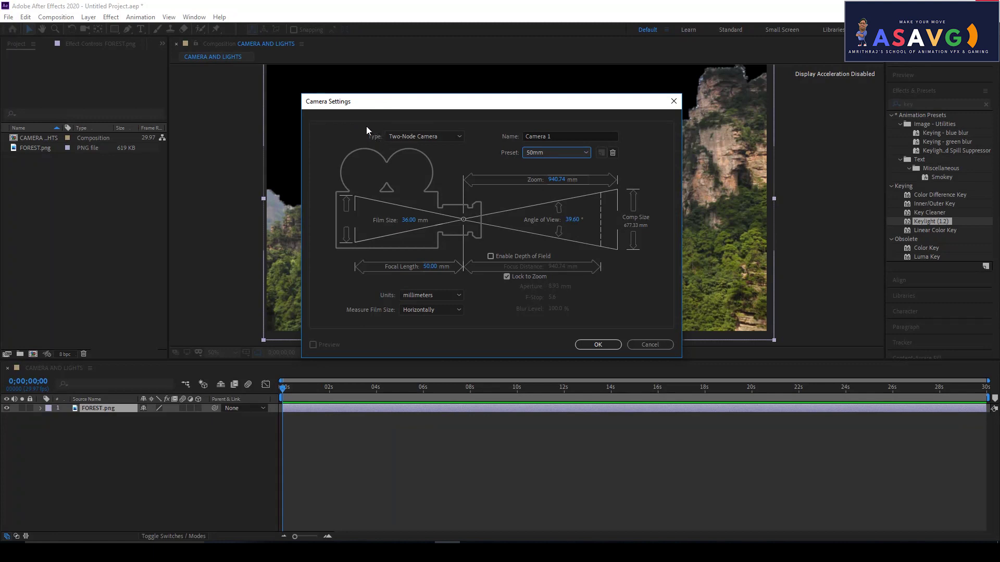
Try One-Node Camera, then return the camera type to Two-Node Camera.
left_click(403, 138)
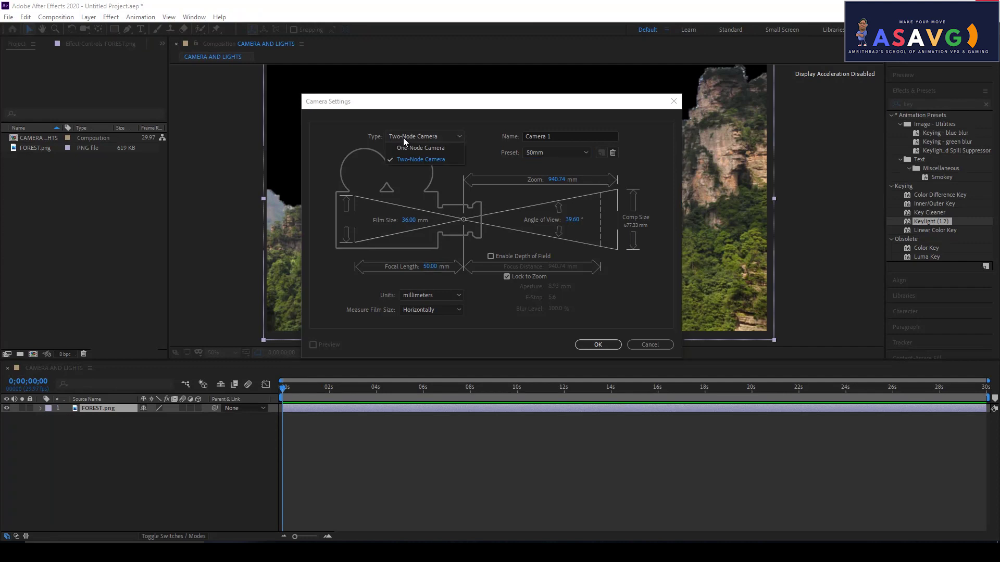
left_click(417, 146)
left_click(418, 138)
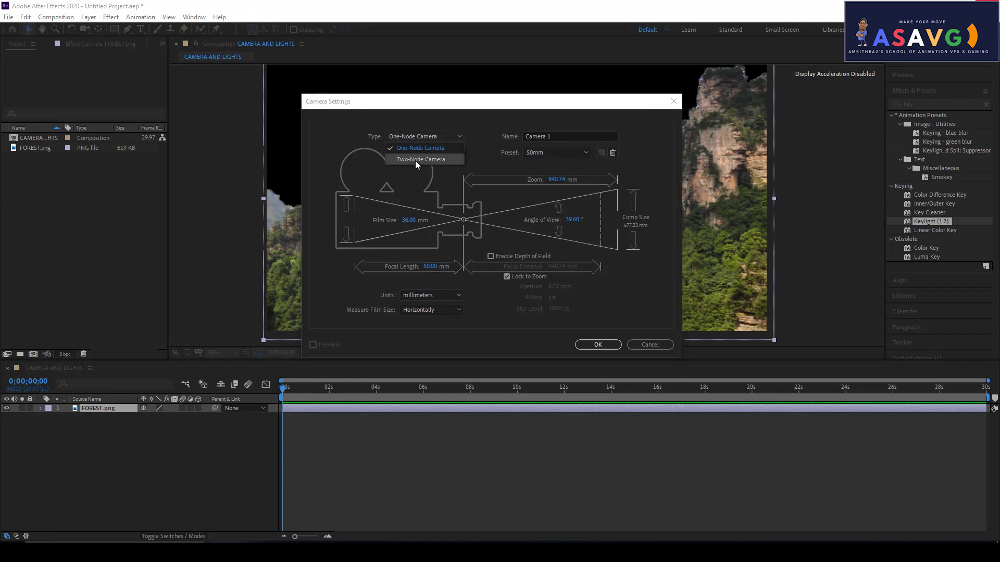
left_click(413, 158)
left_click(417, 142)
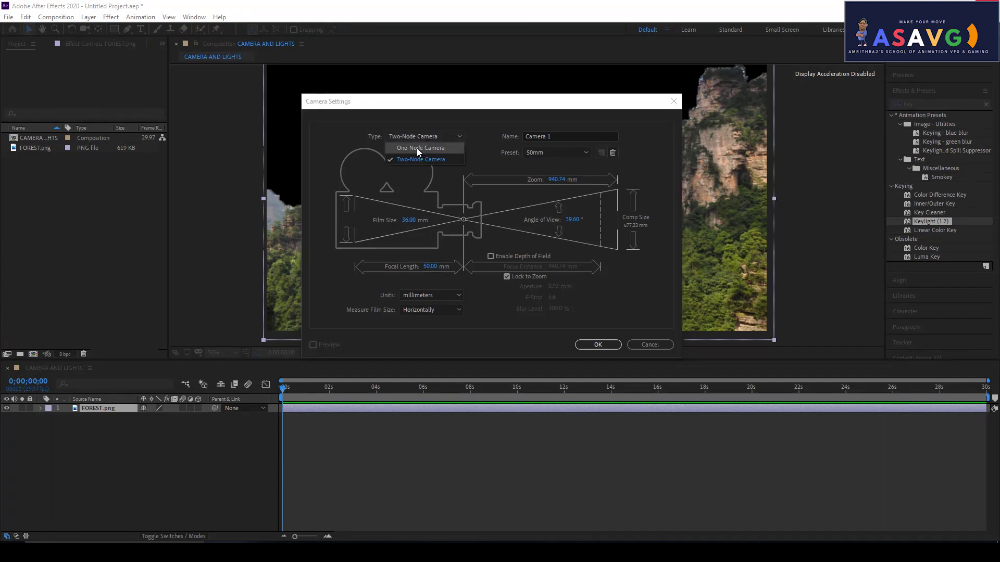
left_click(416, 160)
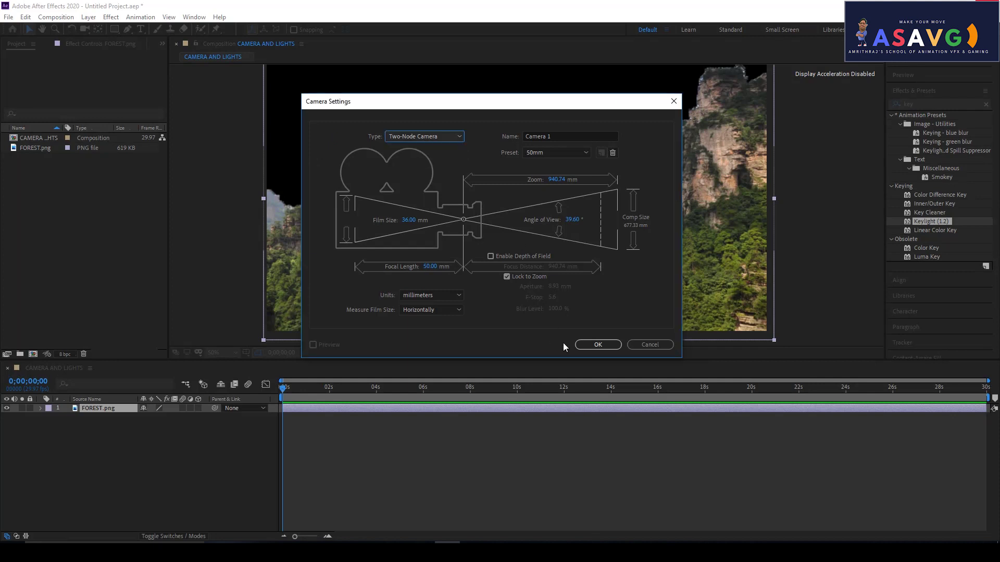
Create Camera 1, set the 2D-layer warning to Never Again, and show the Modes columns.
left_click(597, 345)
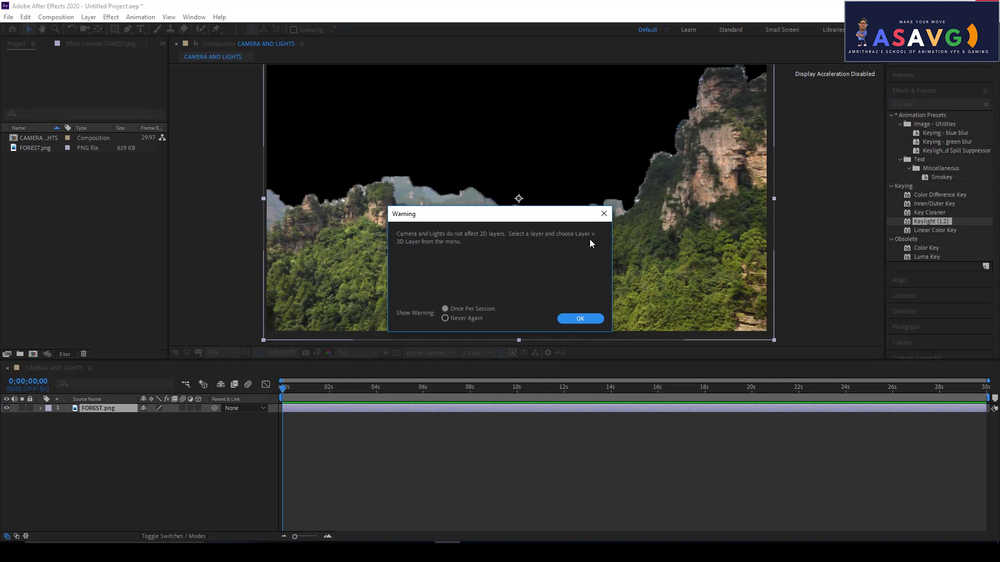
left_click(463, 317)
left_click(570, 319)
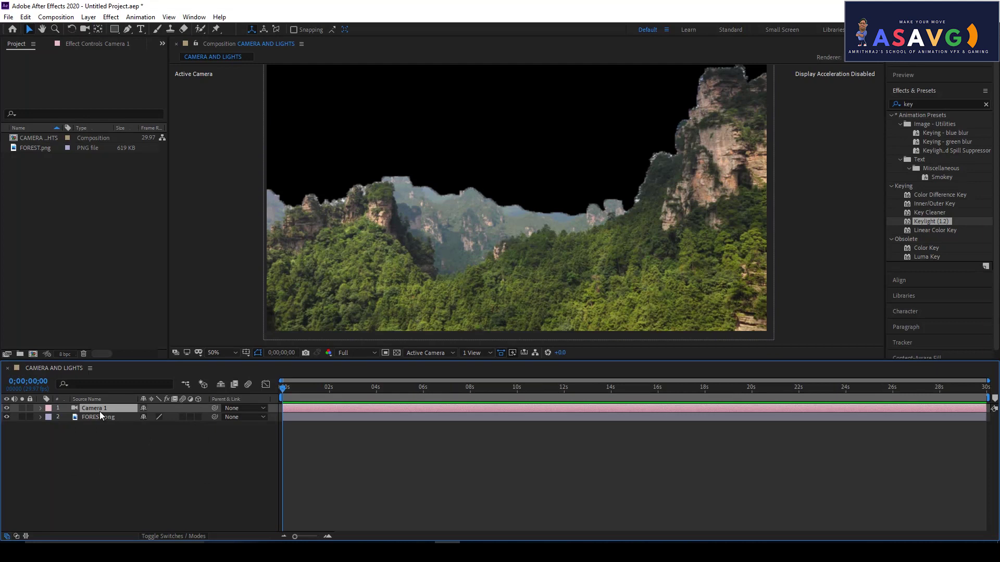
left_click(164, 537)
Show the Switches columns, make FOREST.png 3D, and delete Camera 1.
left_click(164, 537)
left_click(196, 418)
key("Delete")
Create a new Two-Node Camera 1 from the timeline's New menu.
right_click(51, 456)
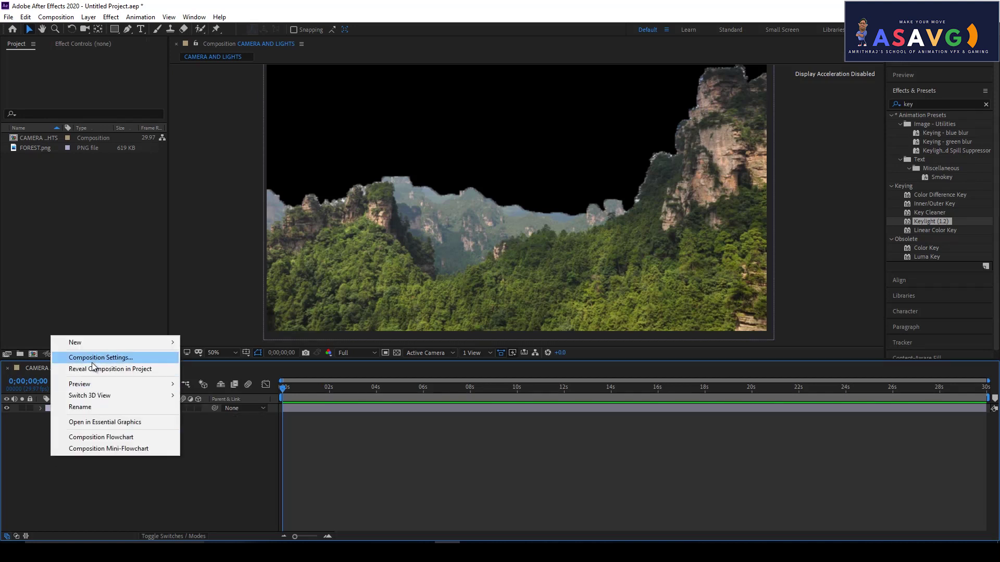
mouse_move(95, 345)
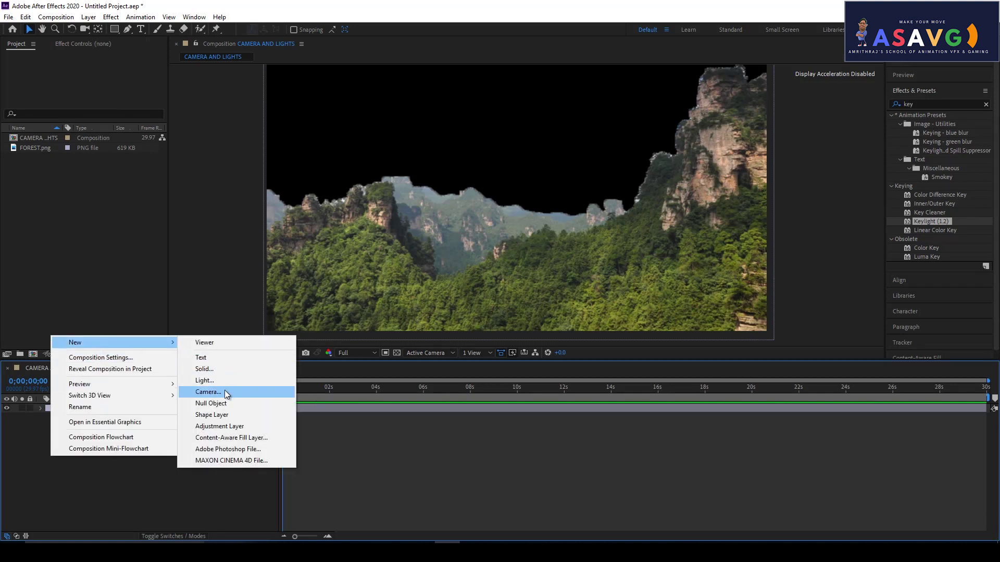
left_click(226, 393)
left_click(410, 137)
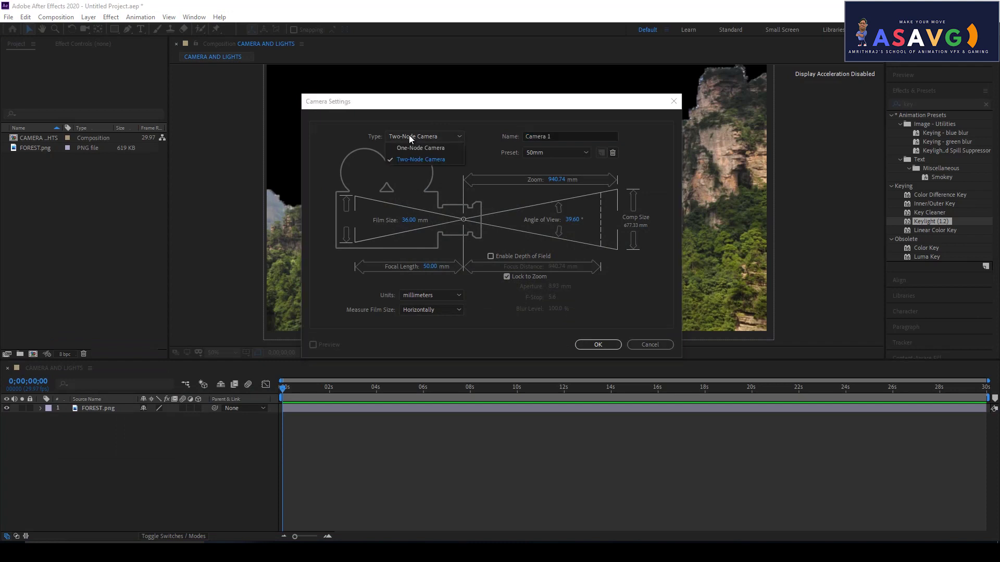
left_click(419, 160)
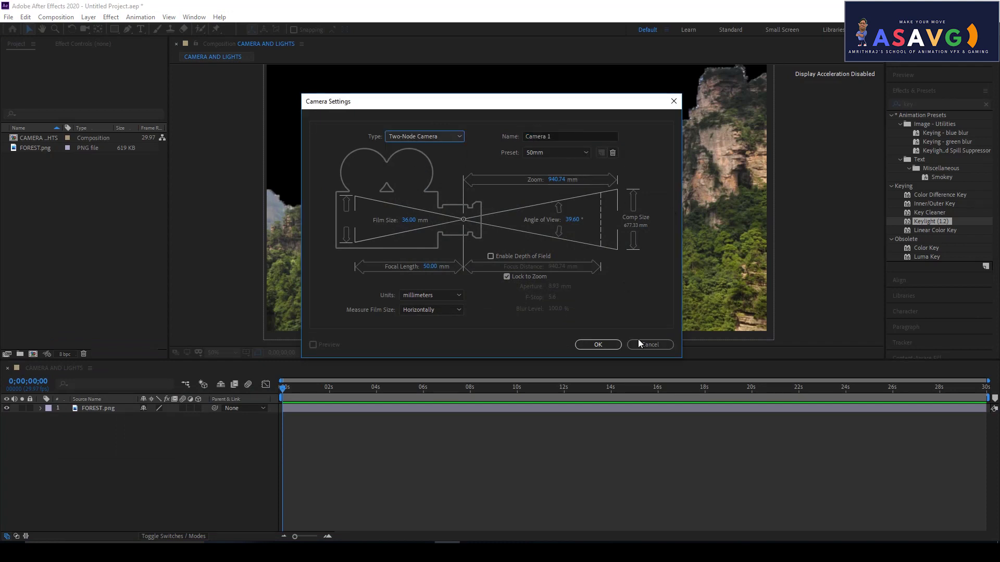
left_click(599, 345)
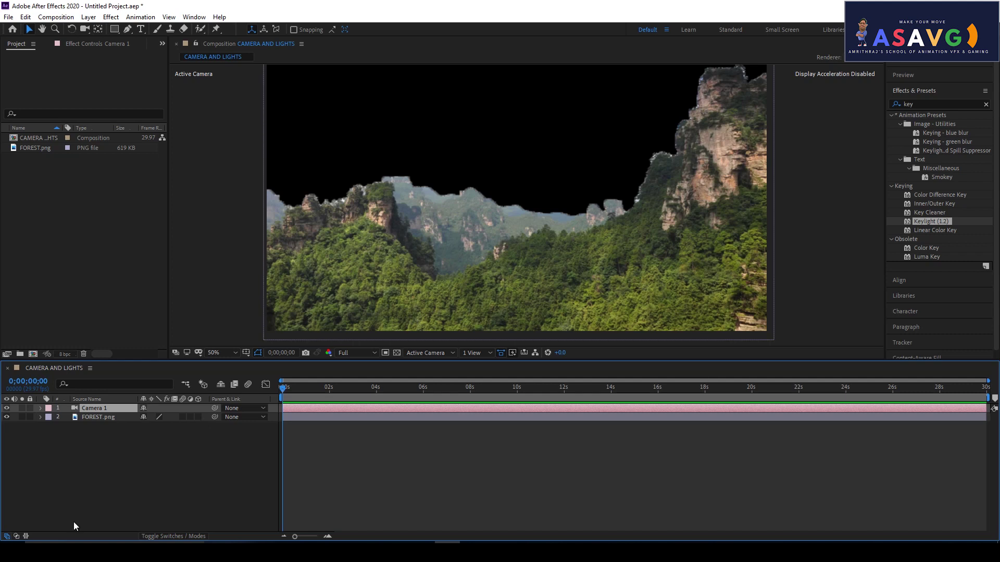
Turn off the 3D Layer switch on FOREST.png.
left_click(199, 418)
Switch the viewer to a 2 Views - Horizontal layout with a Top view.
left_click(478, 354)
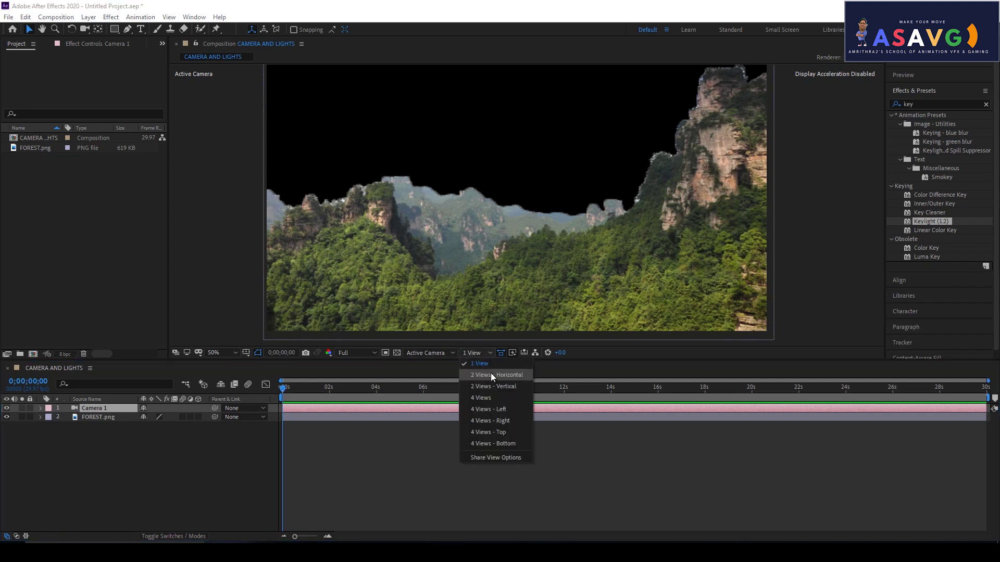
left_click(490, 375)
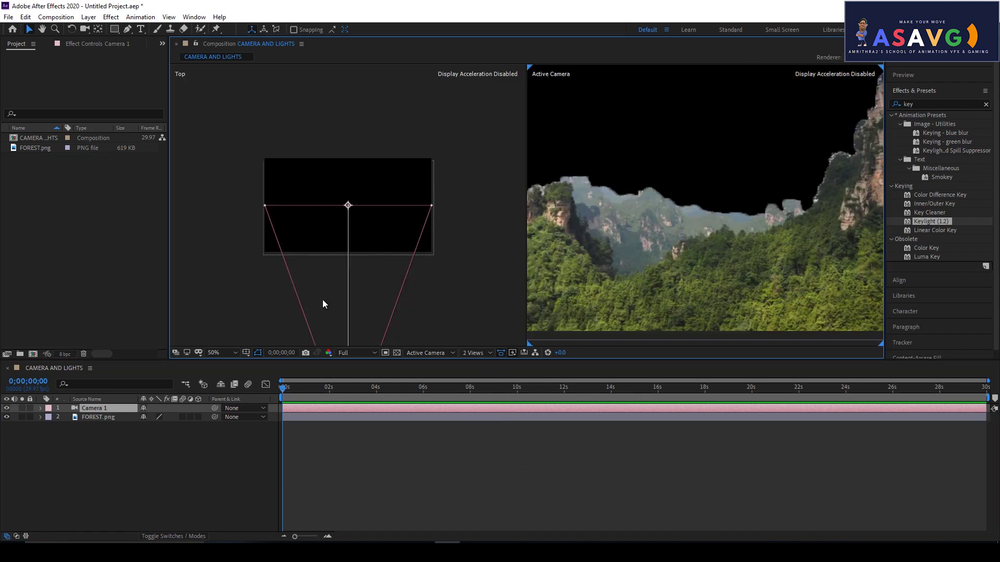
scroll(728, 253, "down", 4)
scroll(682, 261, "up", 2)
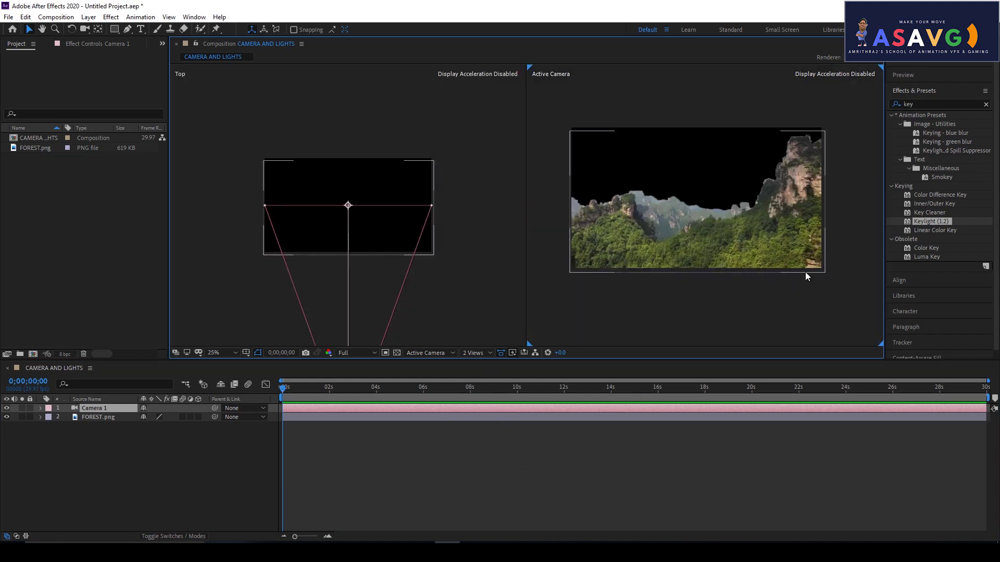
scroll(442, 307, "down", 2)
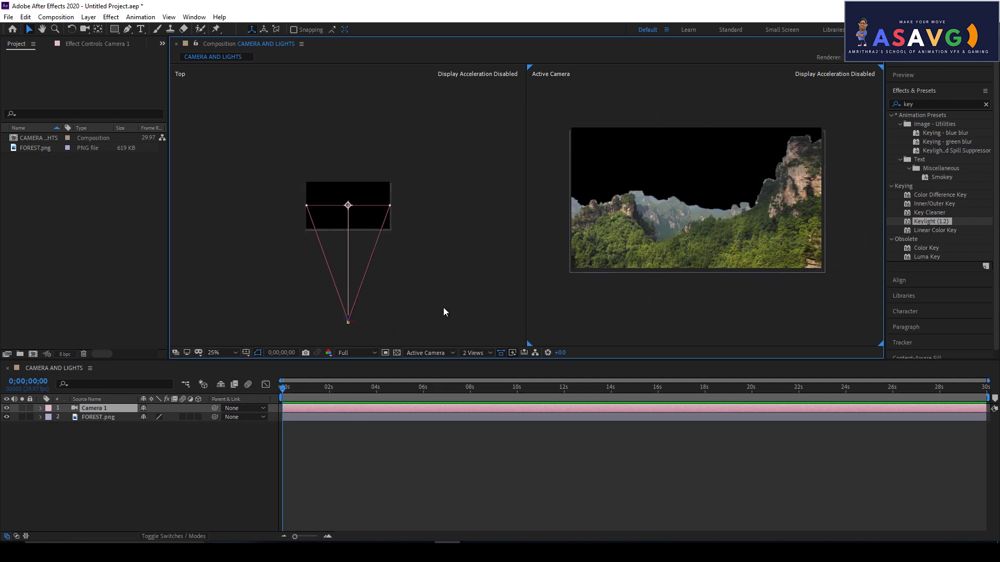
scroll(364, 295, "up", 2)
scroll(373, 302, "down", 2)
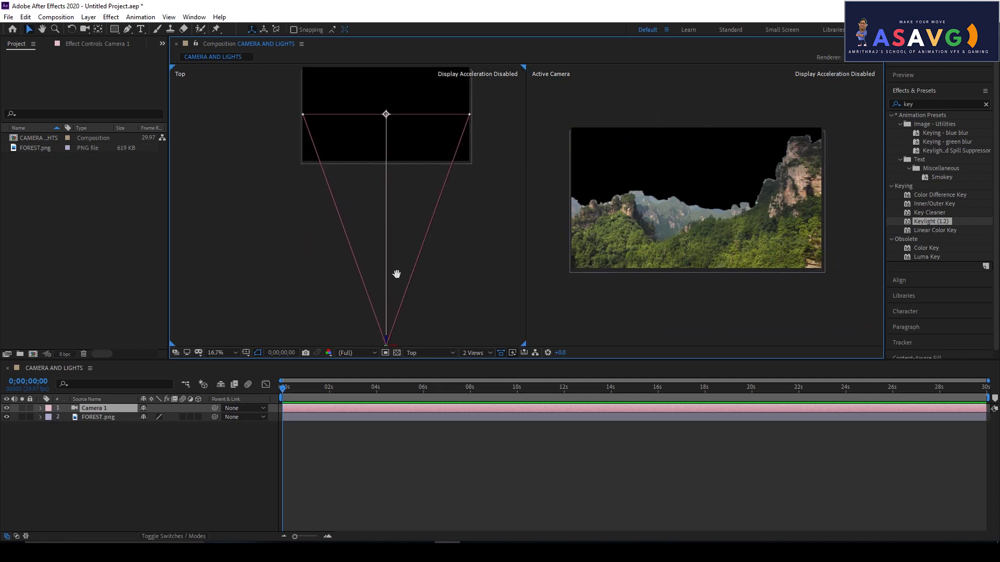
scroll(387, 286, "down", 2)
Reposition the camera in the Top view and recentre the view on the camera rig.
left_click_drag(389, 316, 370, 306)
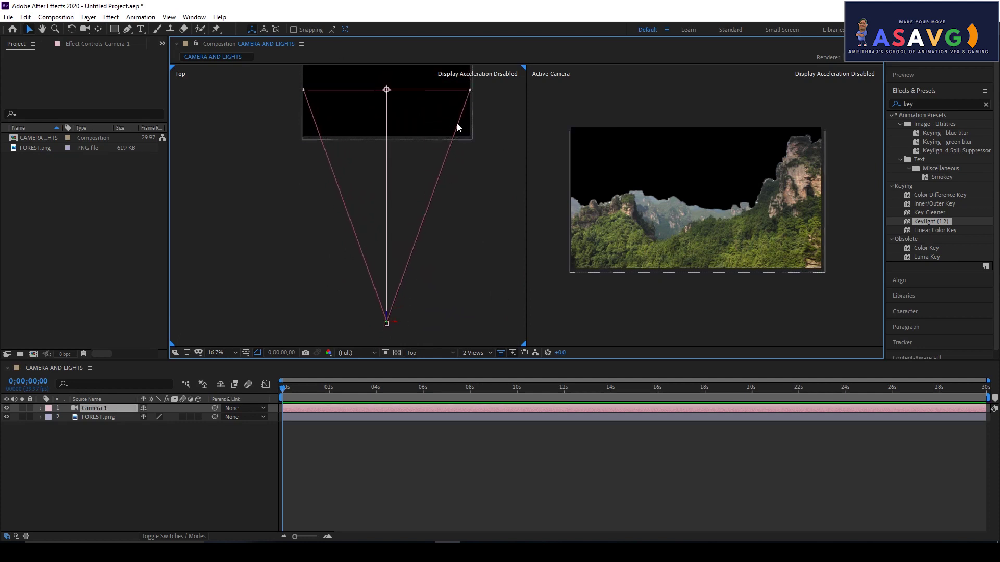
scroll(395, 219, "up", 7)
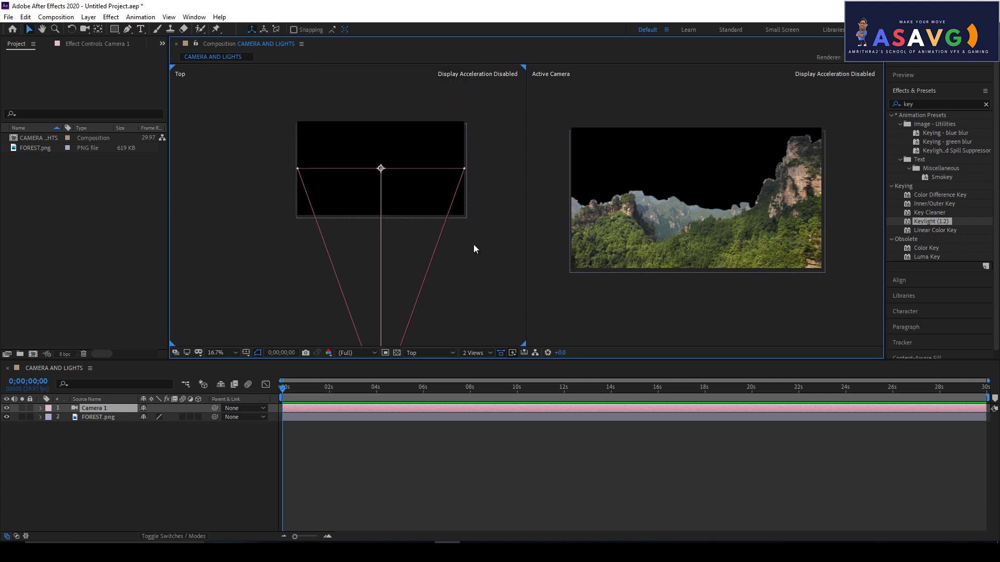
left_click_drag(474, 244, 441, 223)
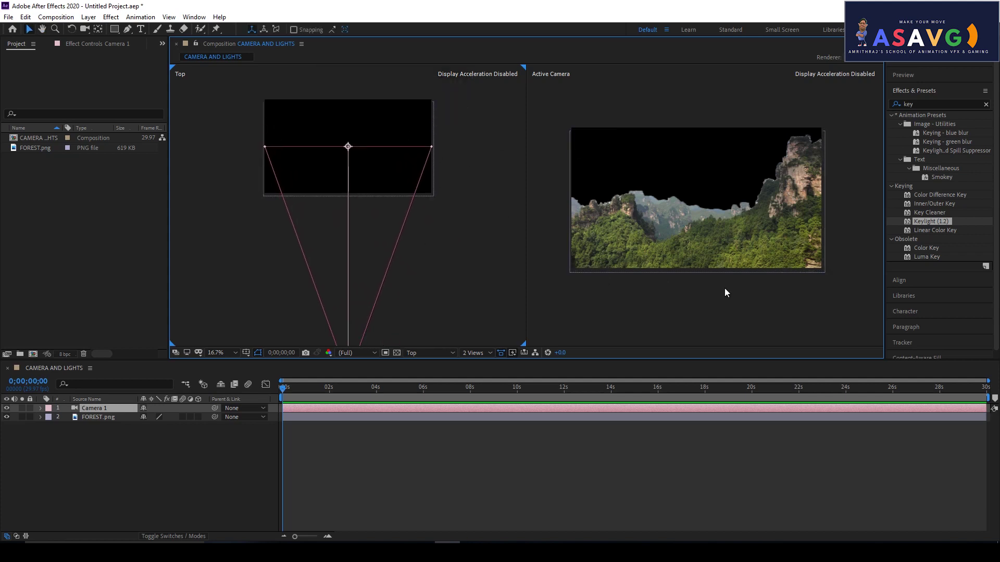
scroll(689, 265, "up", 3)
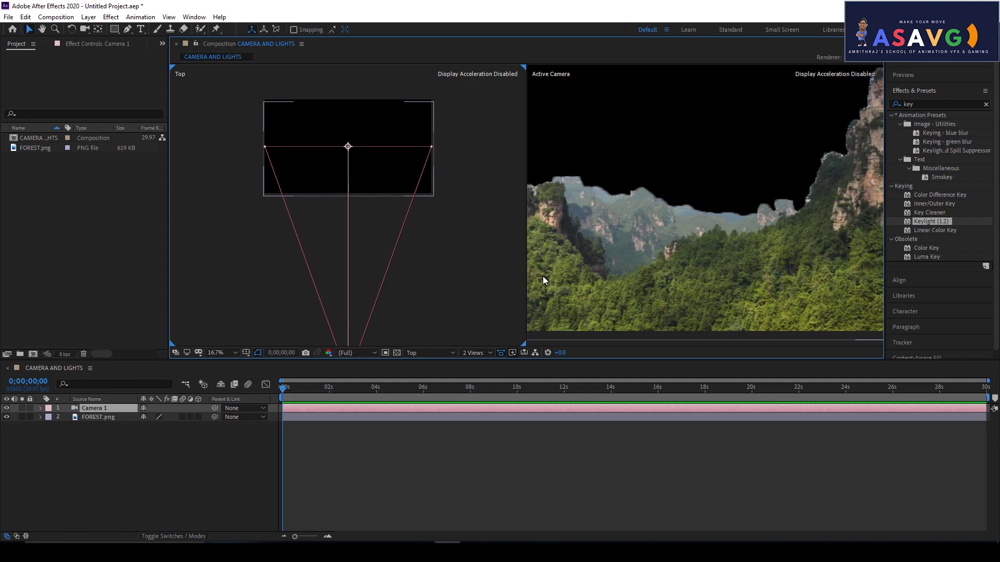
scroll(616, 279, "down", 2)
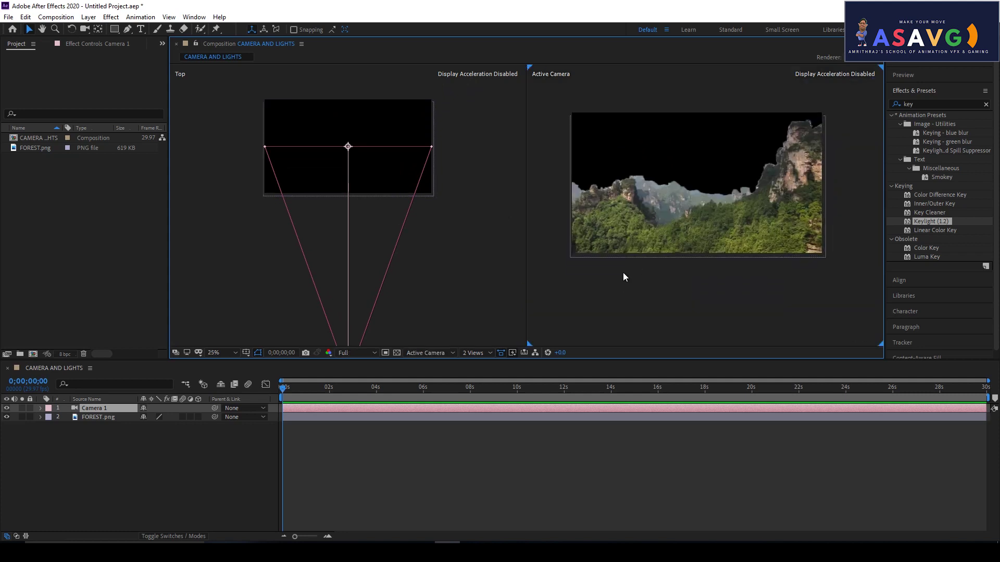
Make FOREST.png a 3D layer and pull the camera back along Z.
left_click(198, 417)
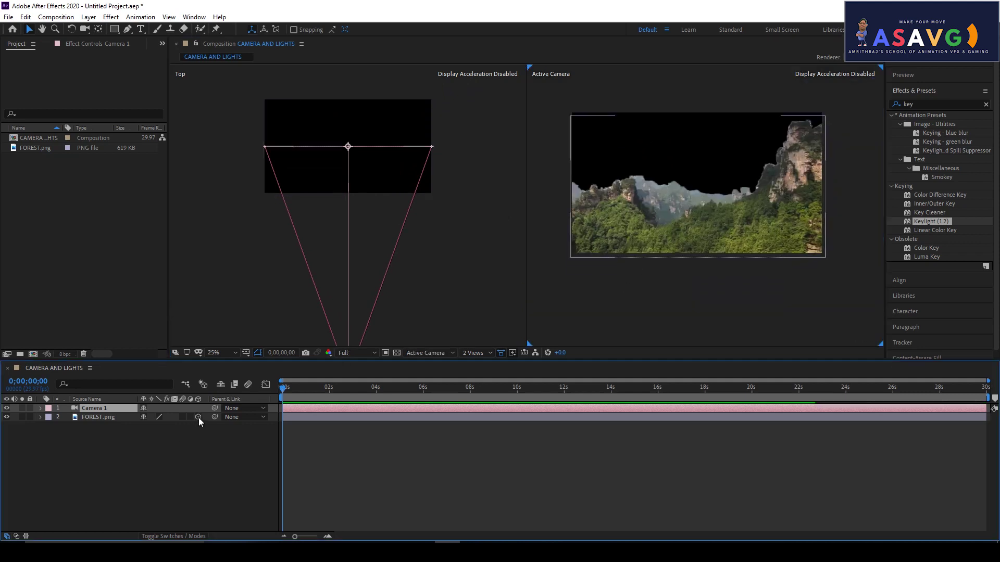
scroll(625, 274, "down", 2)
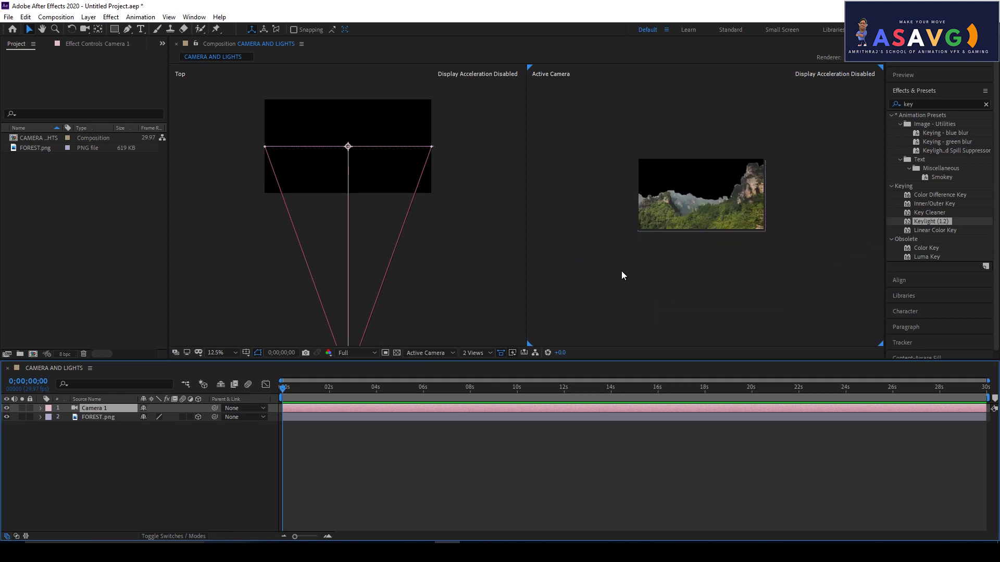
scroll(621, 271, "up", 2)
scroll(381, 267, "down", 4)
scroll(384, 267, "up", 2)
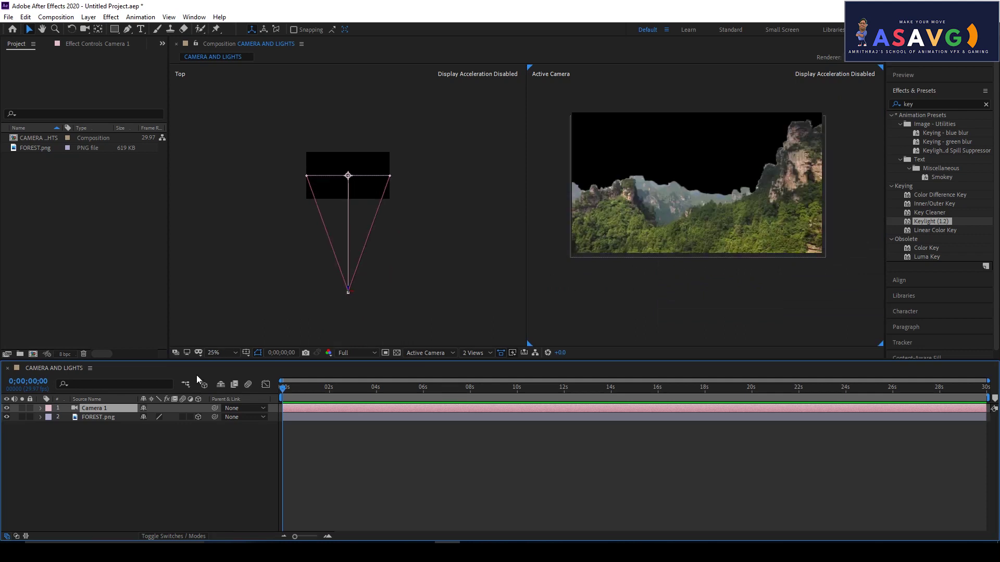
left_click_drag(347, 295, 350, 315)
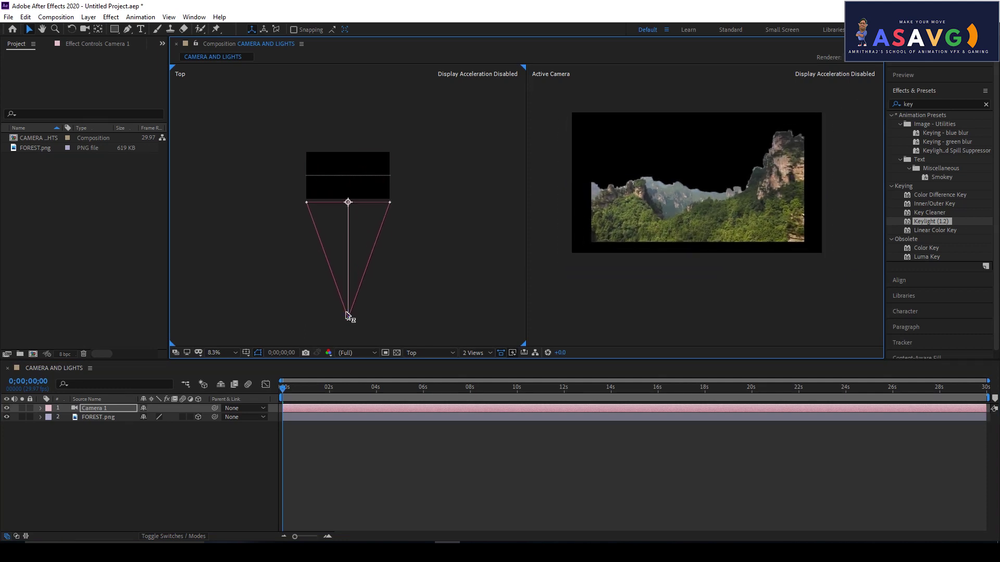
Zoom the Top view to 50% and dolly the camera back and forth along Z.
left_click(342, 183)
scroll(343, 179, "up", 4)
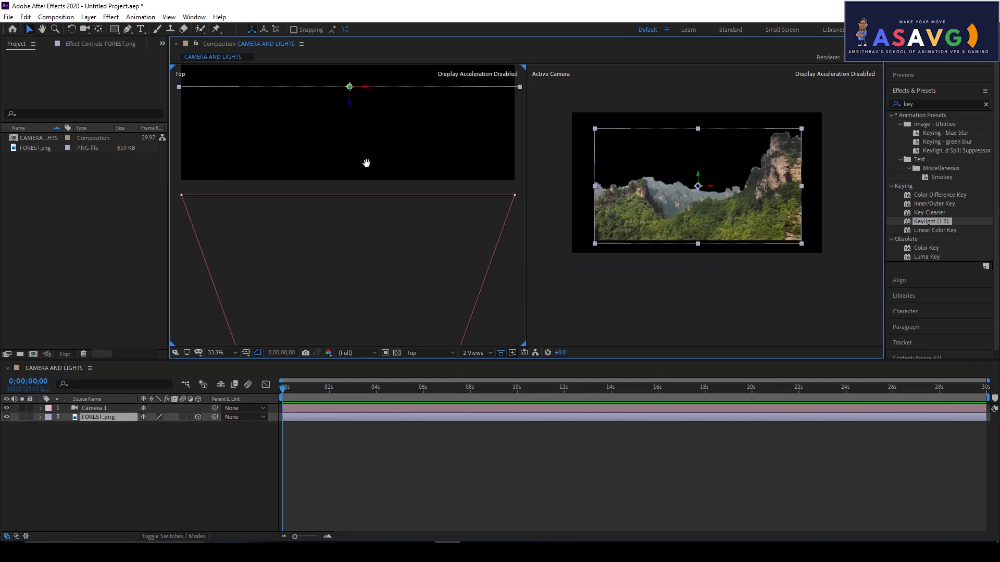
left_click_drag(367, 164, 370, 207)
key("comma")
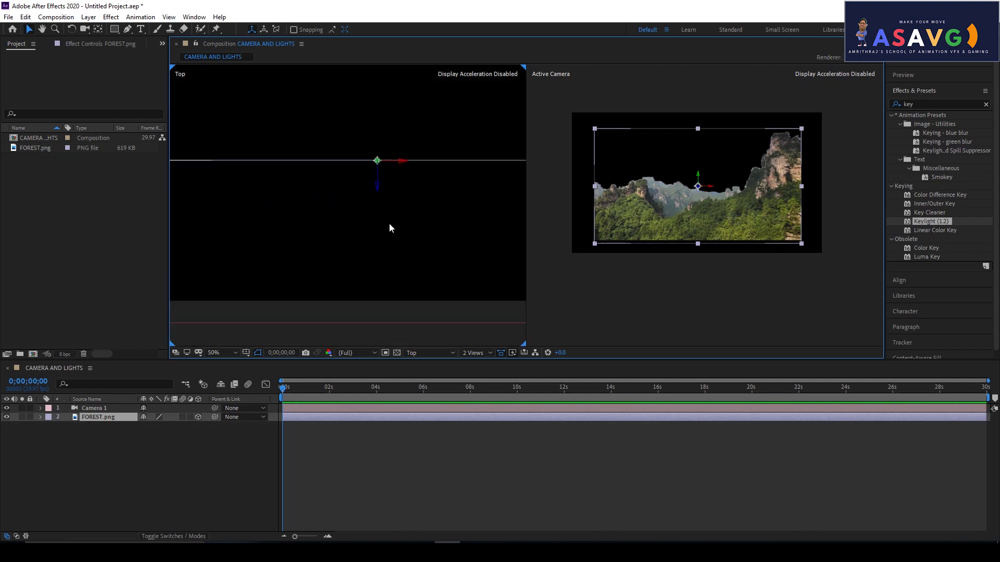
left_click_drag(378, 197, 383, 200)
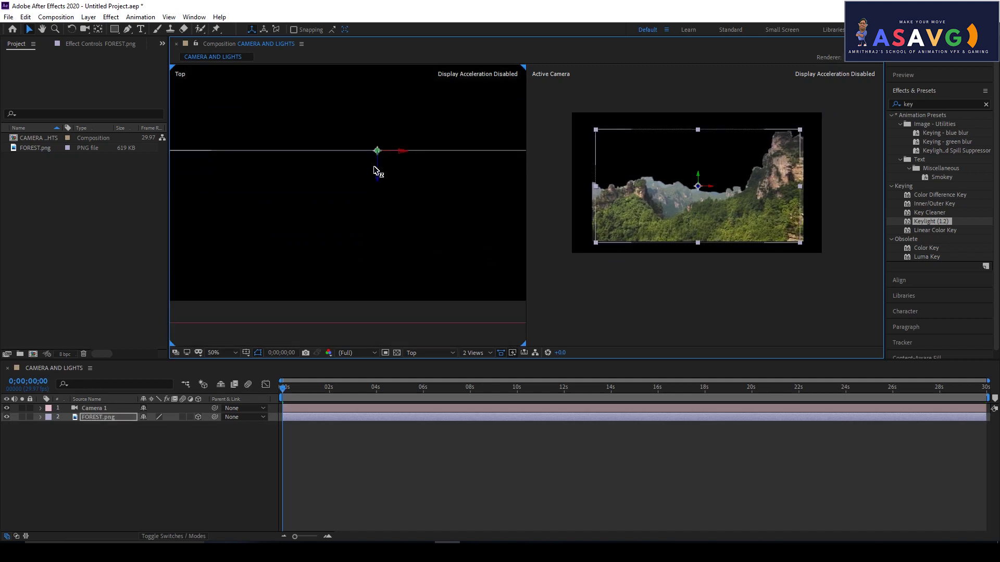
left_click_drag(383, 201, 378, 206)
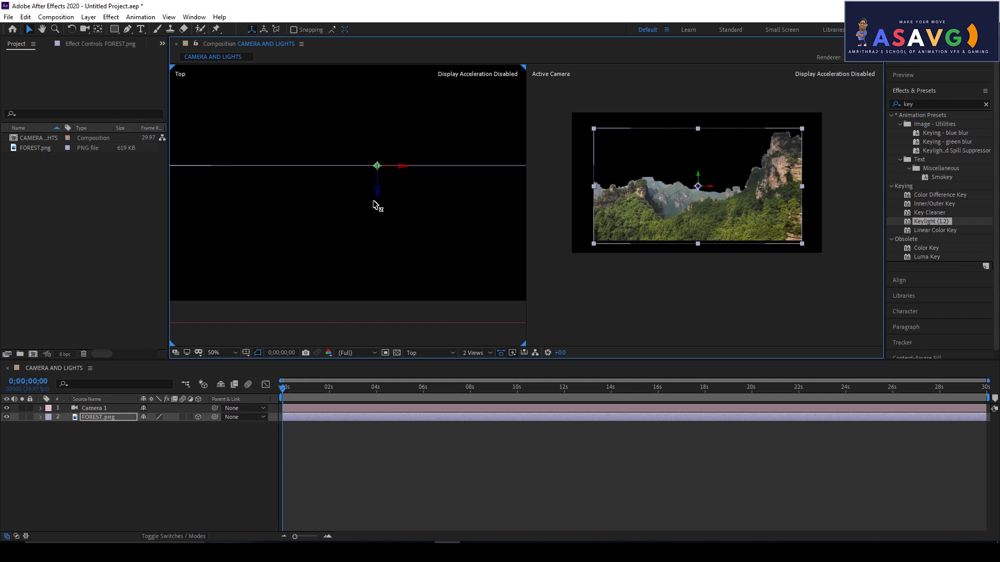
Compare FOREST.png with 3D off and on, leave it 3D, and nudge it upward.
left_click(199, 417)
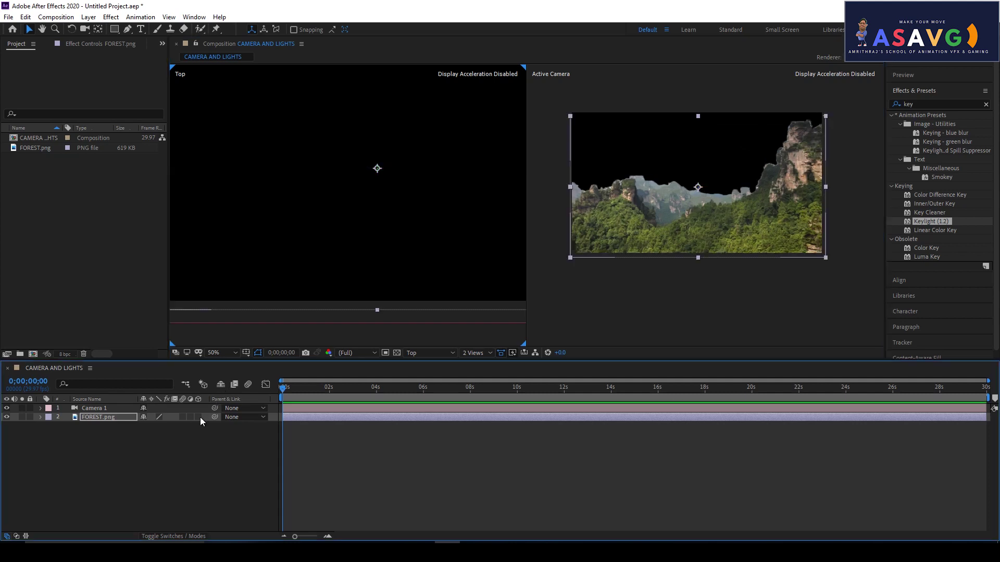
left_click(200, 417)
left_click(200, 417)
left_click(200, 417)
left_click_drag(334, 208, 391, 237)
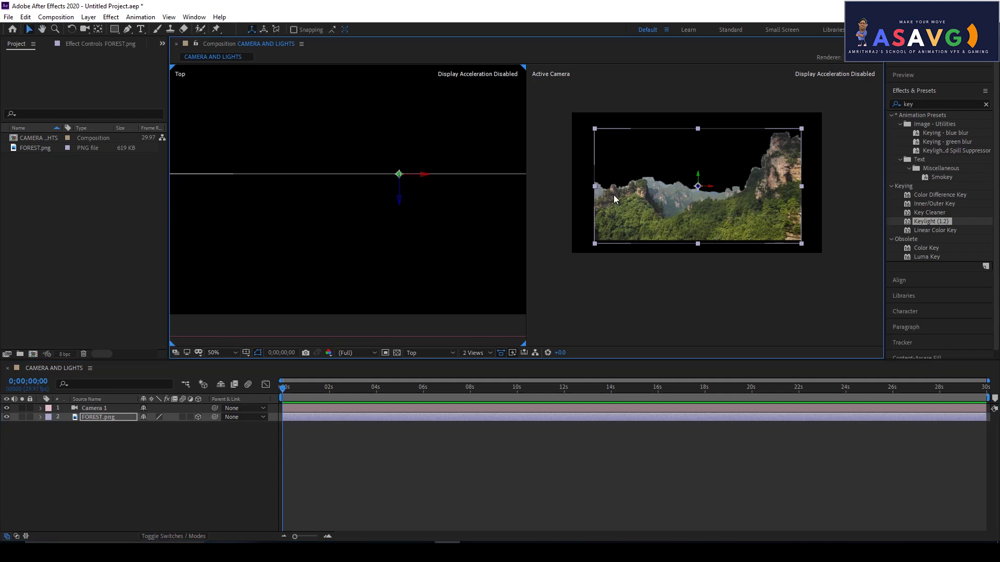
left_click_drag(704, 185, 703, 191)
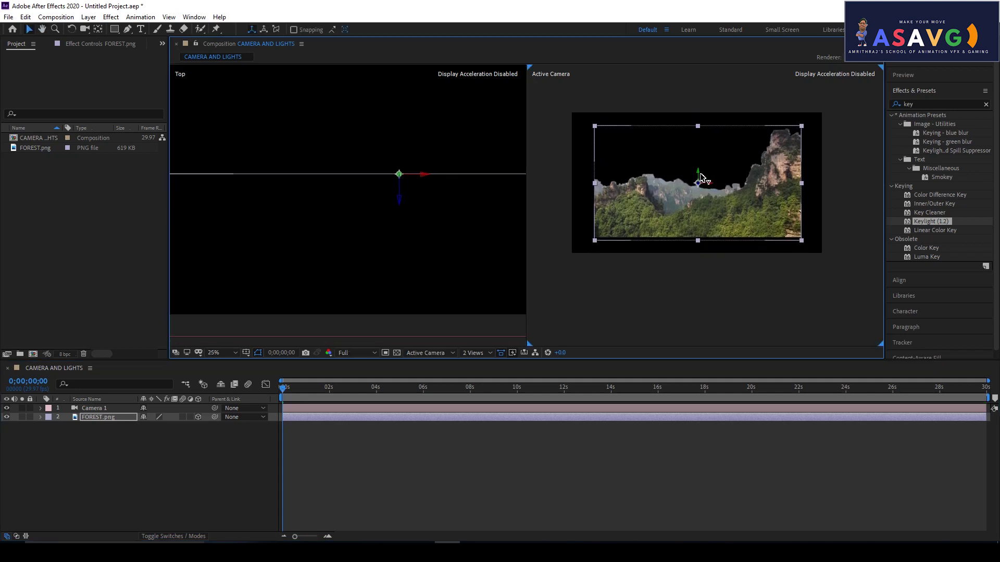
Select FOREST.png in the Top view and push it along its Z axis.
left_click(401, 201)
left_click(401, 174)
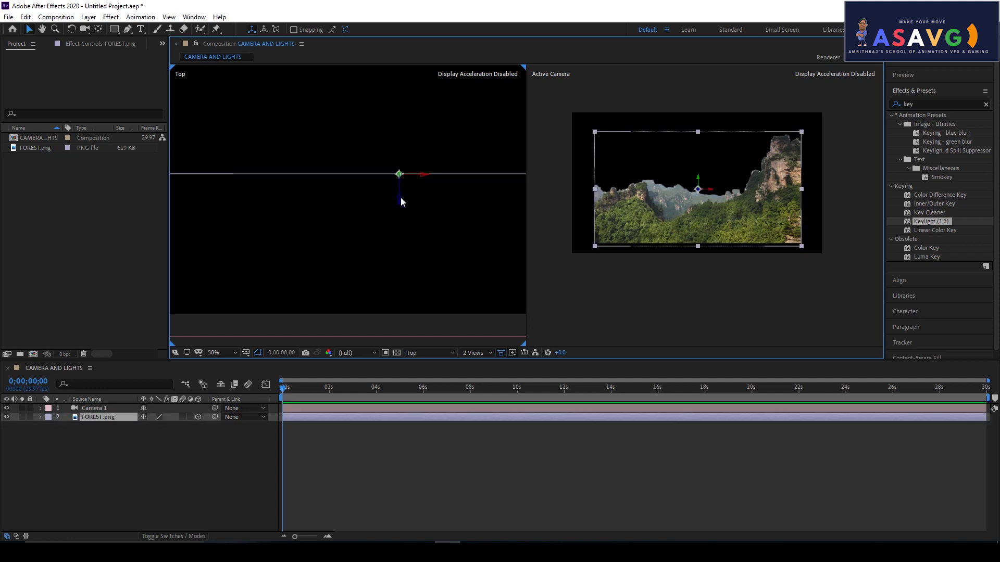
left_click(401, 195)
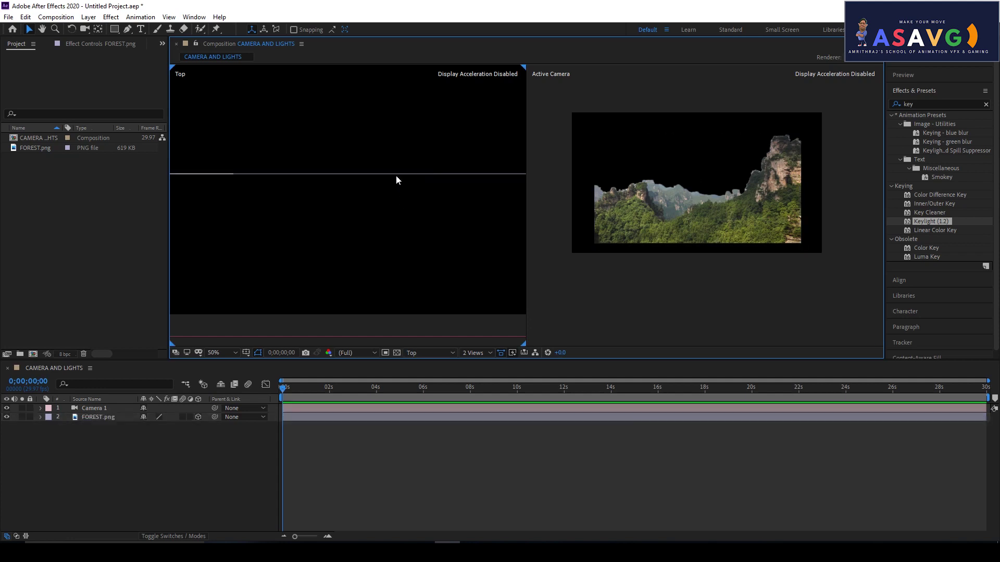
left_click(399, 173)
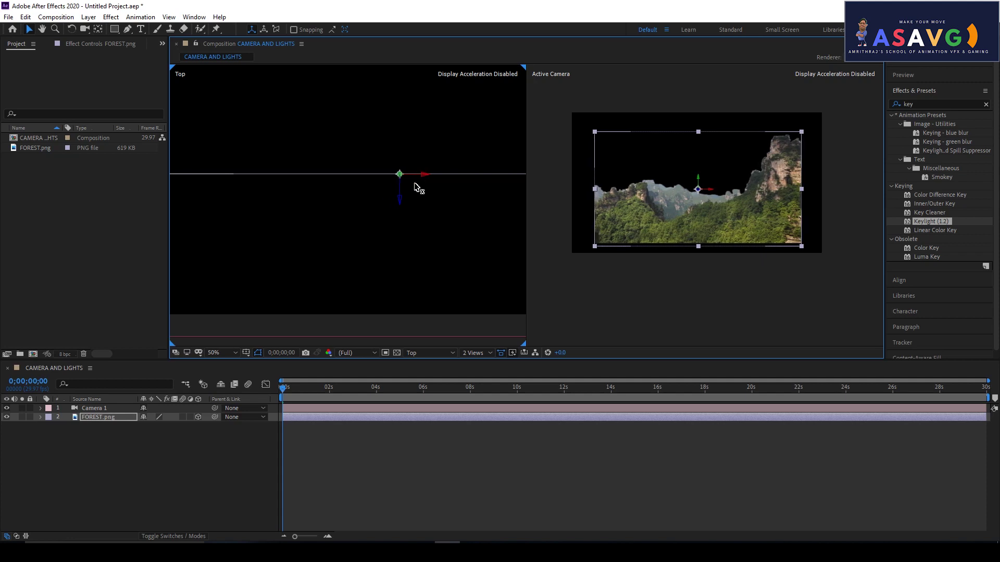
left_click(401, 199)
left_click(401, 174)
mouse_move(404, 188)
left_mouse_down()
mouse_move(402, 238)
mouse_move(396, 136)
mouse_move(393, 273)
mouse_move(400, 134)
mouse_move(408, 256)
mouse_move(397, 144)
mouse_move(400, 220)
mouse_move(392, 185)
mouse_move(406, 293)
mouse_move(405, 225)
left_mouse_up()
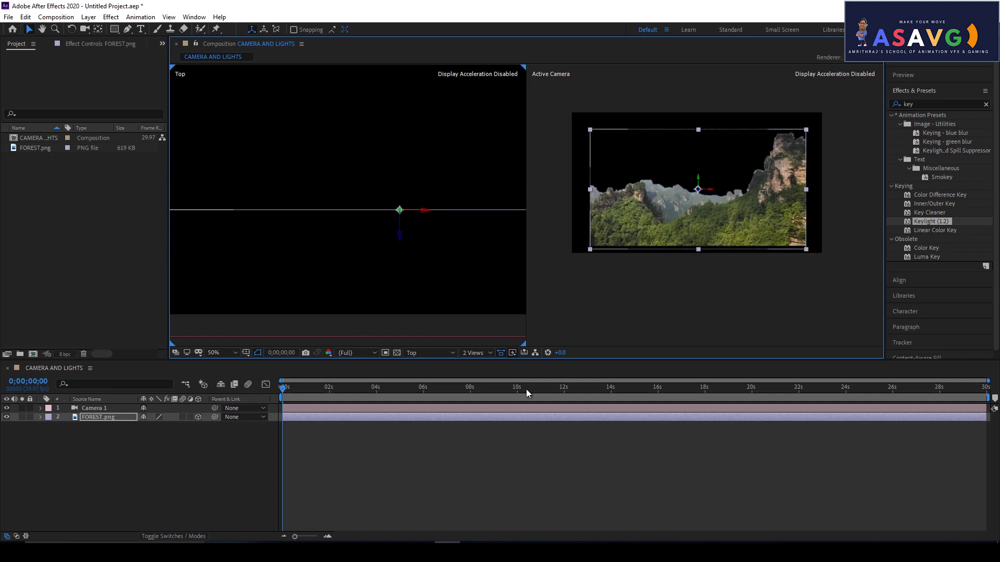
Set the left view to Active Camera and stack the views as 2 Views - Vertical.
left_click(487, 353)
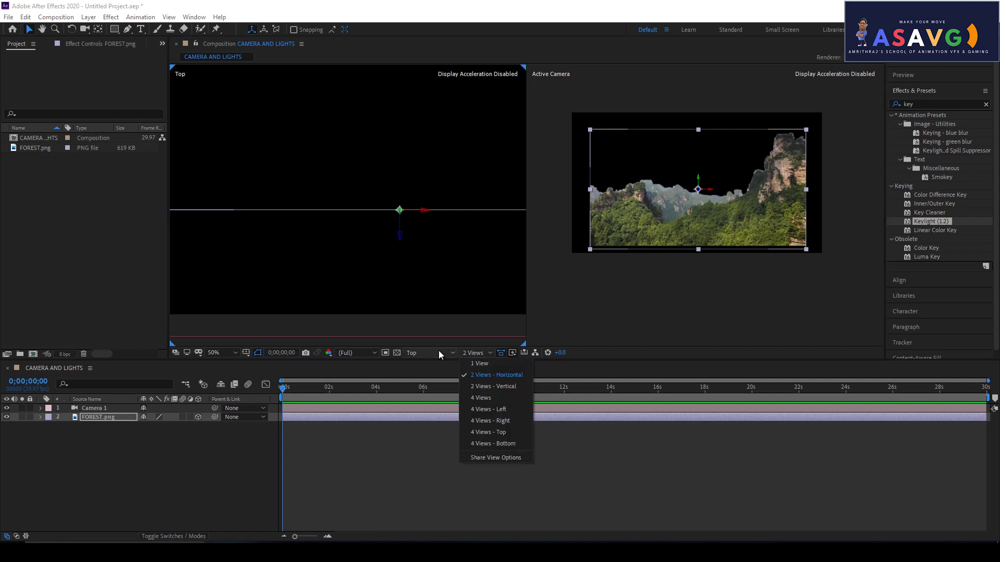
left_click(423, 354)
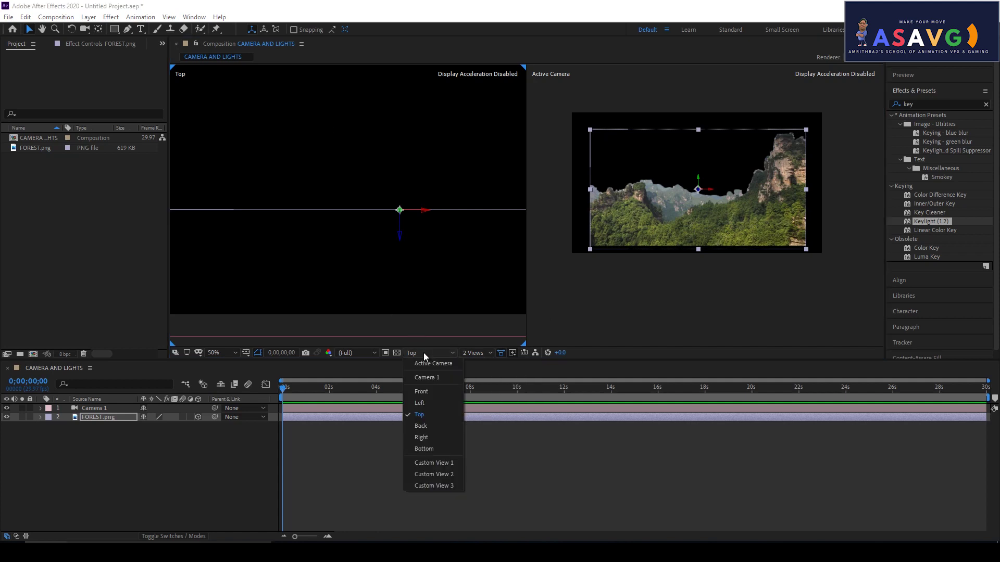
left_click(424, 364)
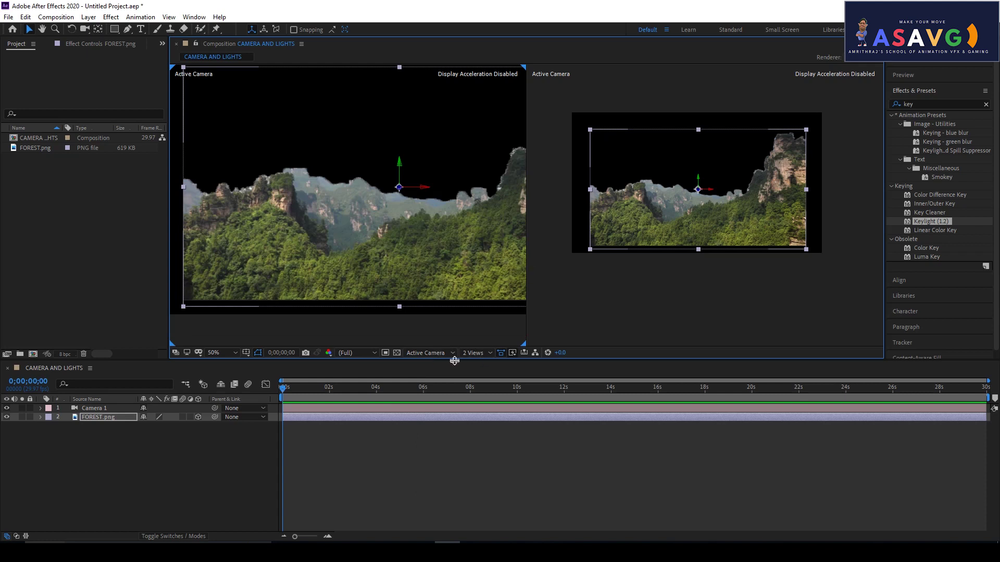
left_click(477, 355)
left_click(486, 385)
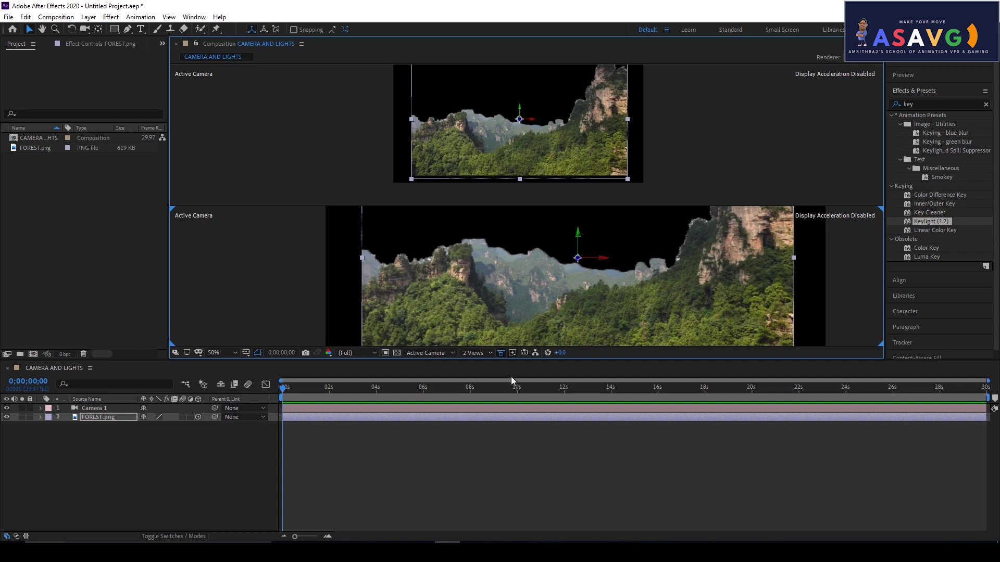
left_click(480, 355)
Switch to the 4 Views layout and frame the camera and forest in the Right view.
left_click(486, 398)
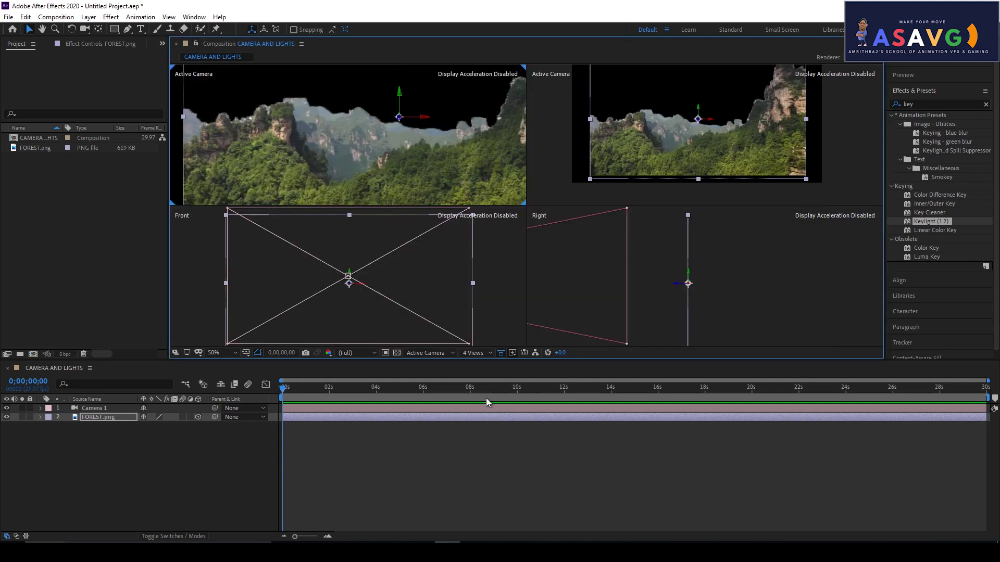
left_click(627, 267)
left_click_drag(733, 283, 790, 281)
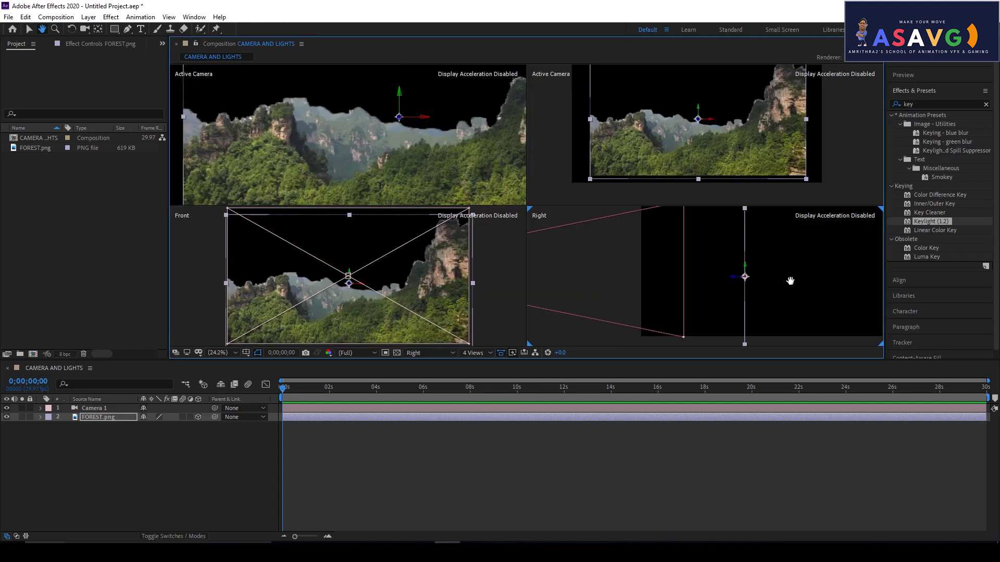
left_click_drag(642, 292, 657, 298)
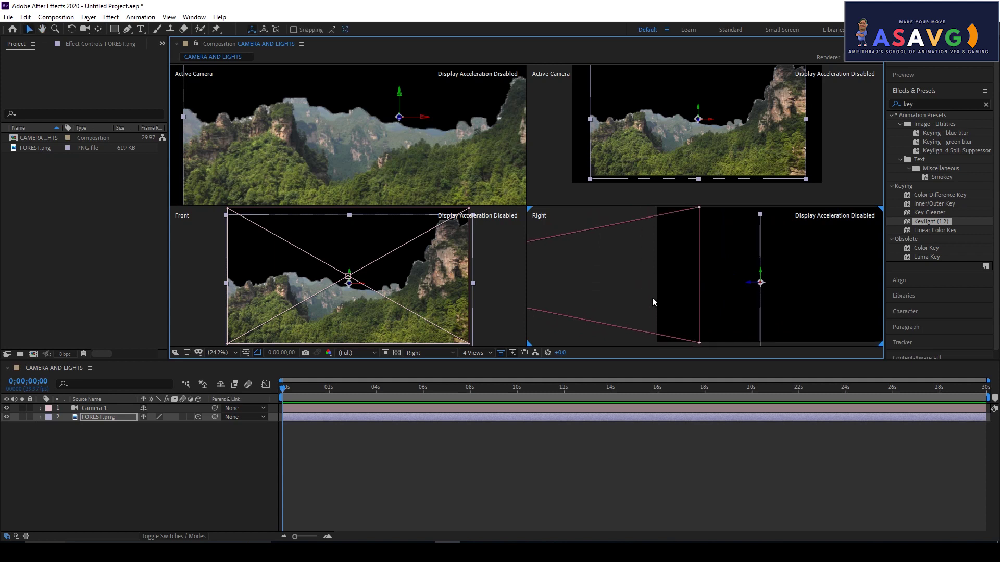
key("comma")
key("comma")
key("period")
key("comma")
key("period")
mouse_move(624, 294)
left_mouse_down()
mouse_move(667, 291)
mouse_move(662, 302)
left_mouse_up()
key("period")
key("comma")
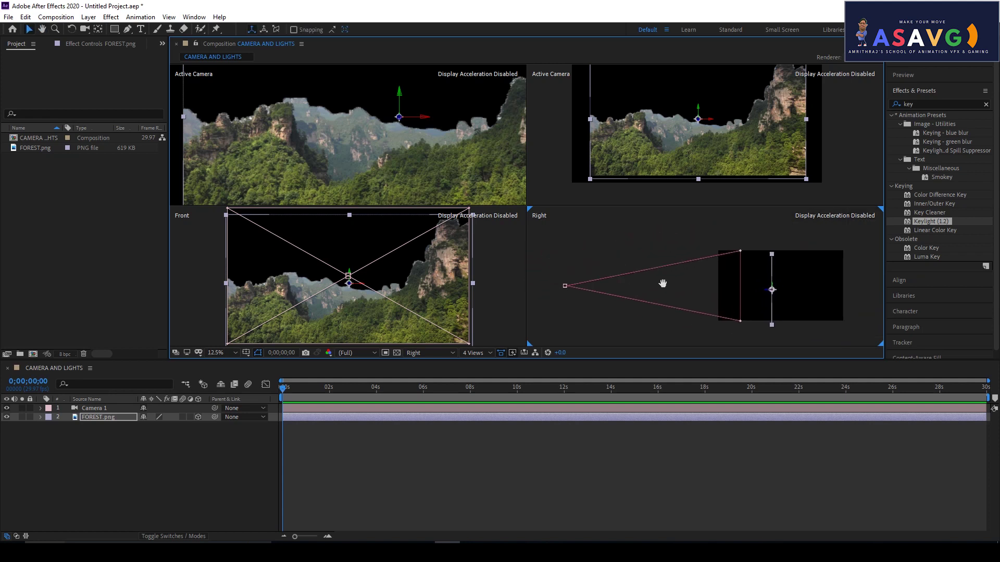
mouse_move(663, 283)
left_mouse_down()
mouse_move(803, 260)
mouse_move(735, 260)
mouse_move(723, 294)
left_mouse_up()
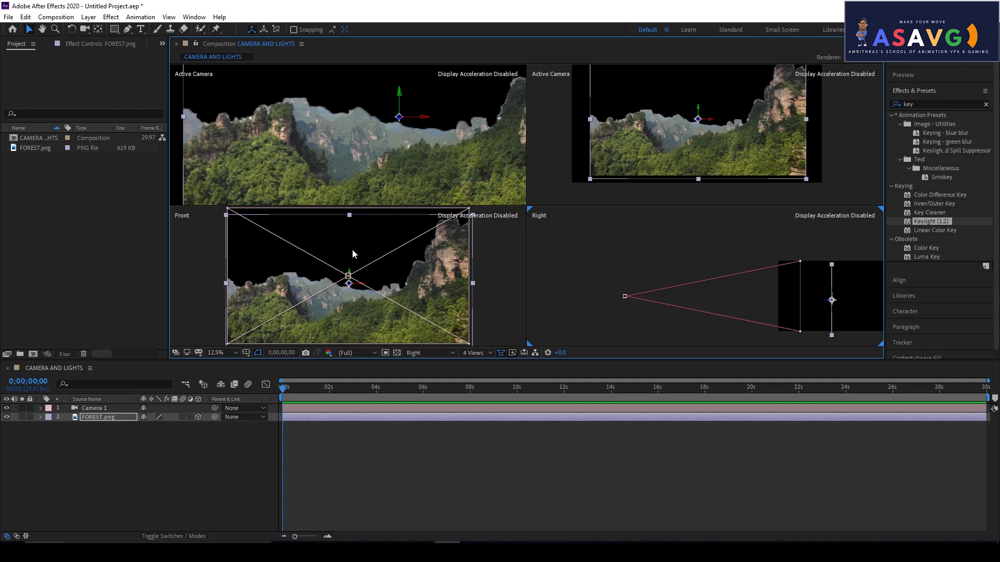
Push the FOREST layer toward the camera in the Right view, then nudge it down in Front view.
left_click_drag(683, 277, 654, 279)
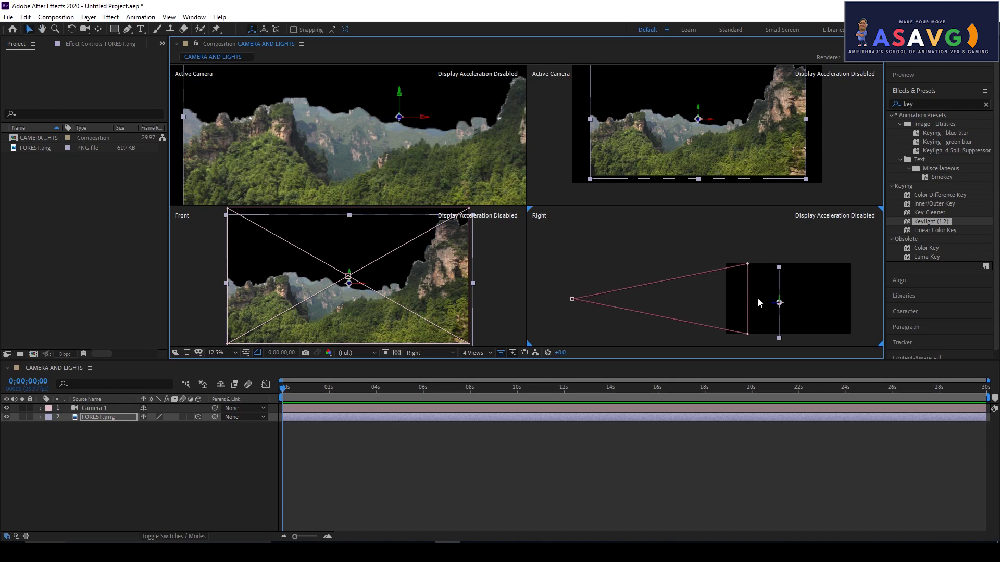
left_click_drag(759, 307, 772, 301)
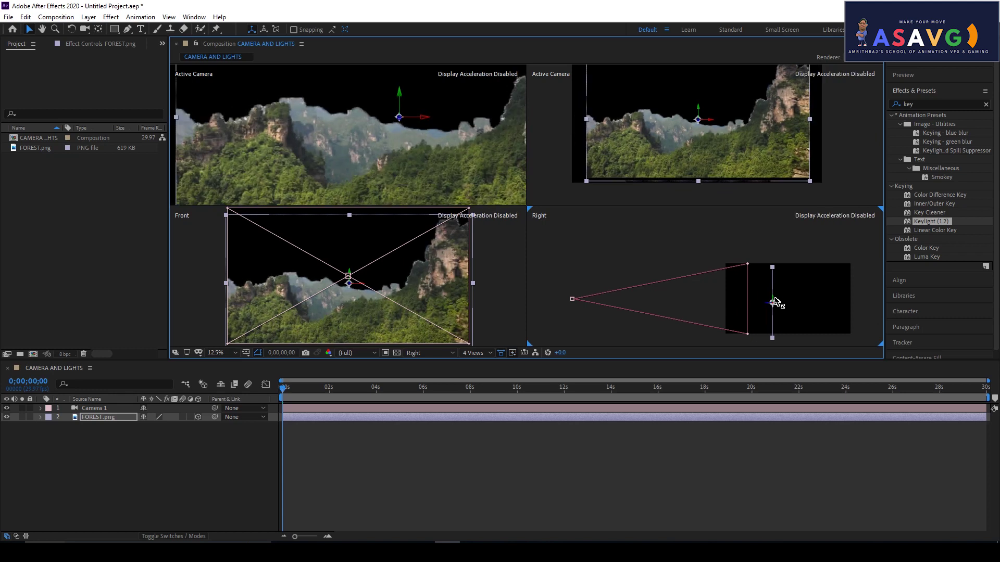
left_click(351, 261)
left_click_drag(352, 262, 352, 265)
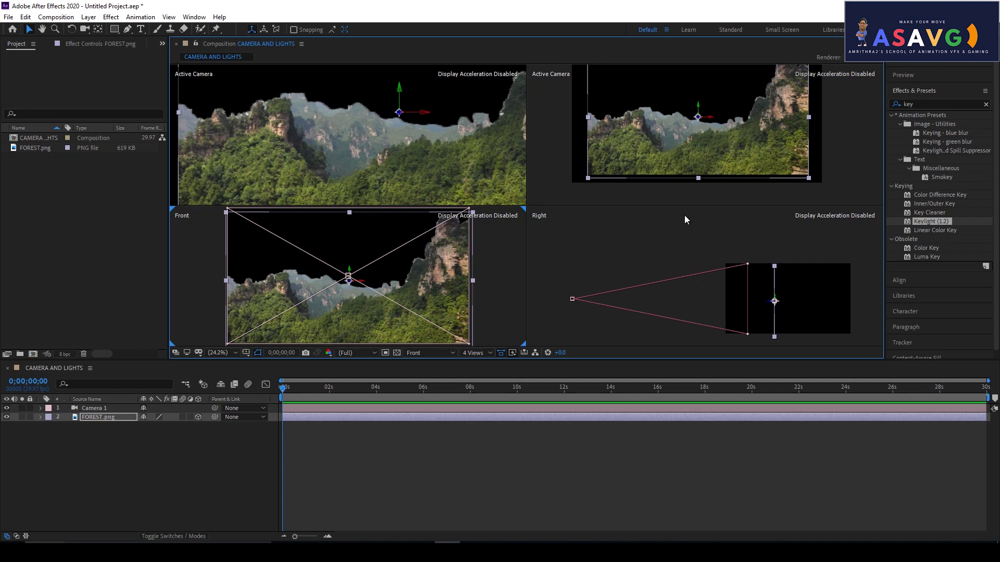
left_click(488, 359)
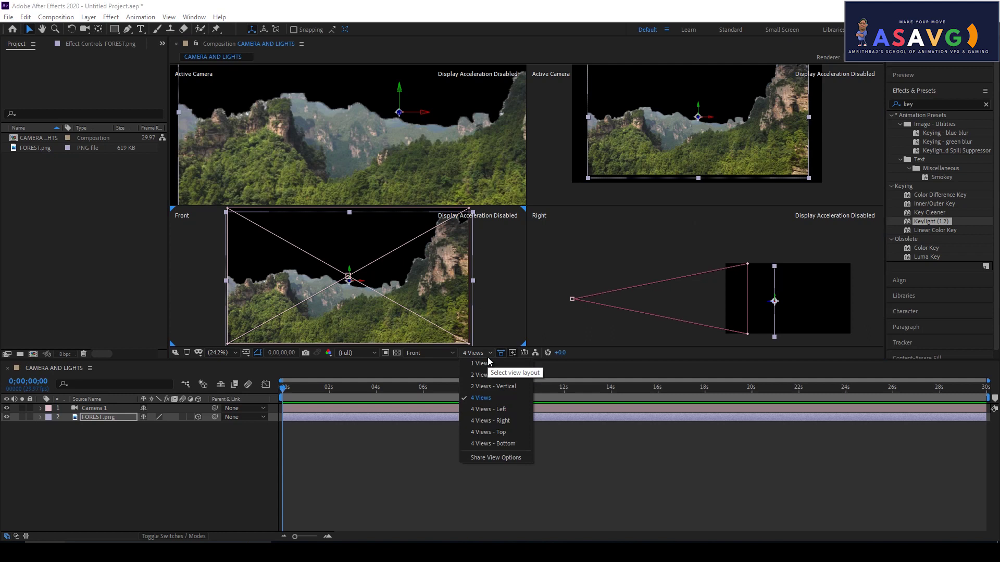
Try the 4 Views Left, Right, Top and Bottom viewer layouts in turn.
left_click(489, 414)
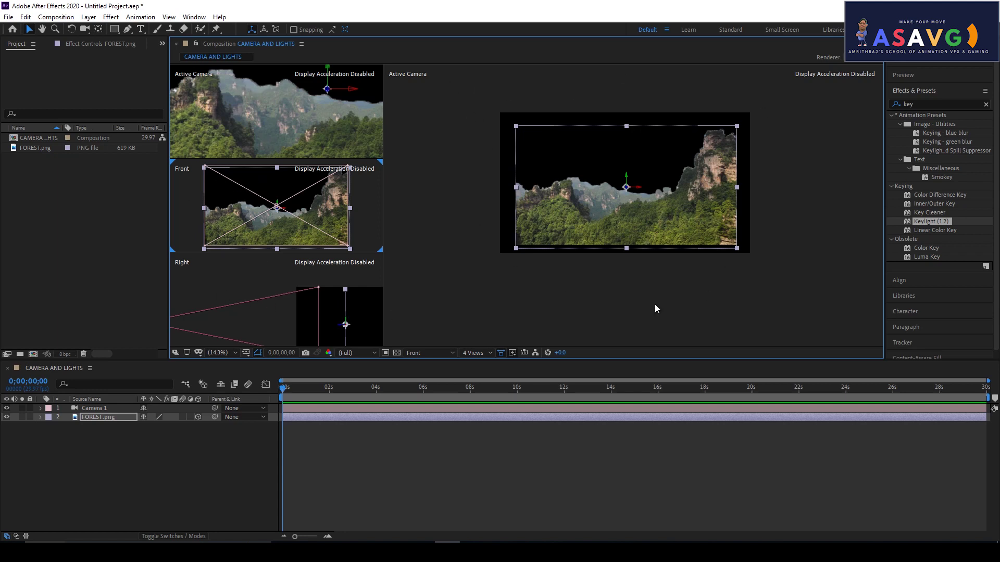
left_click(474, 353)
left_click(487, 419)
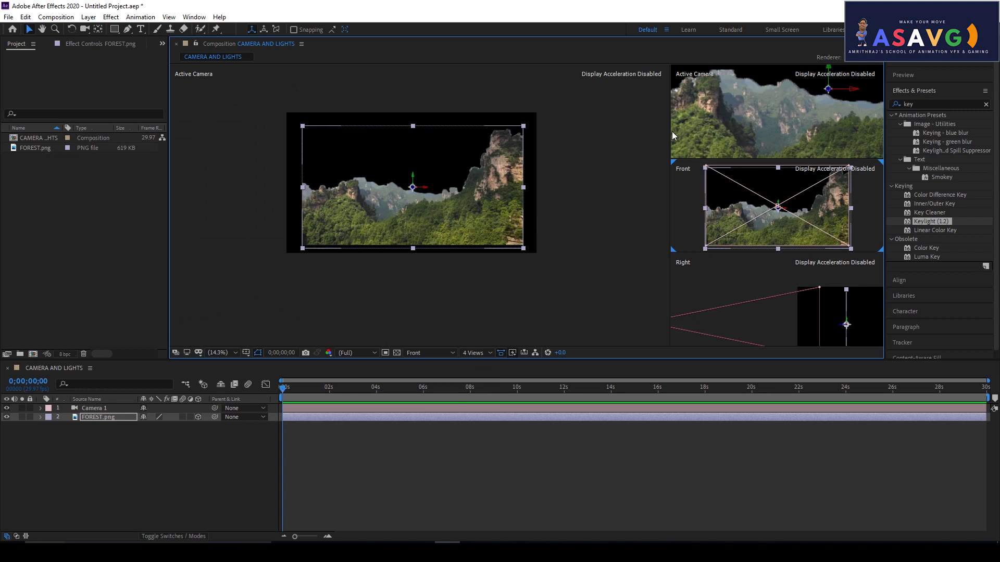
left_click(485, 355)
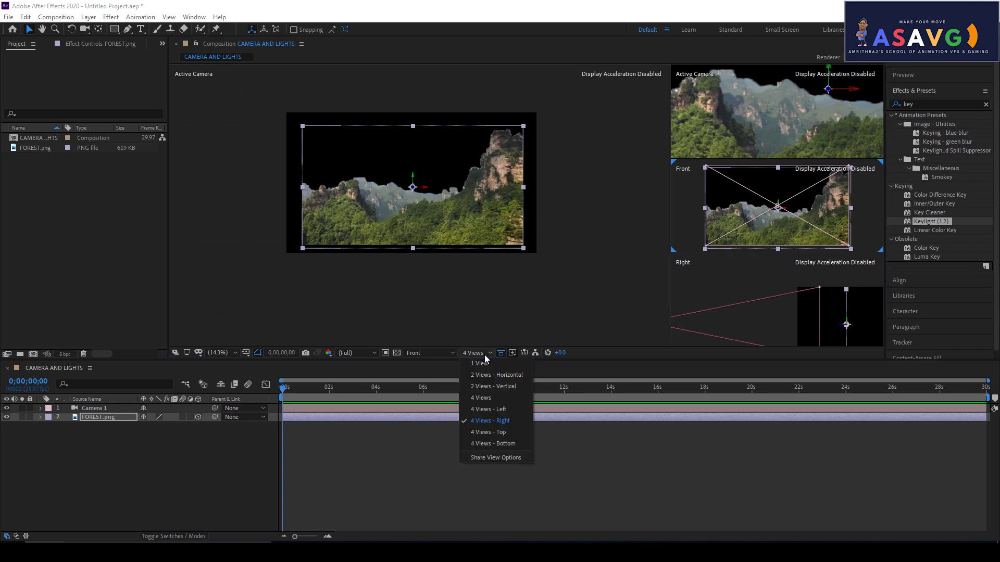
left_click(481, 433)
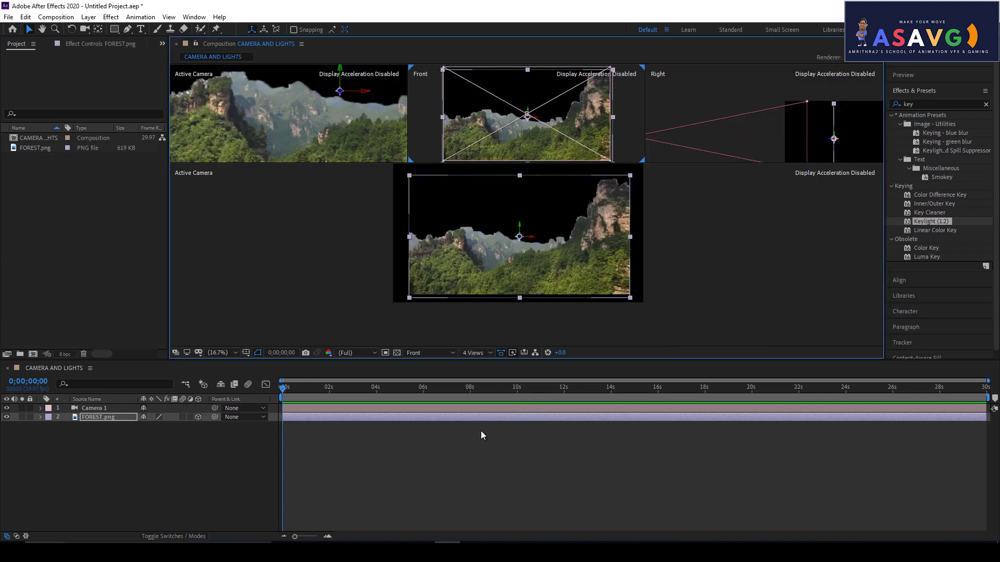
left_click_drag(749, 246, 703, 251)
key("v")
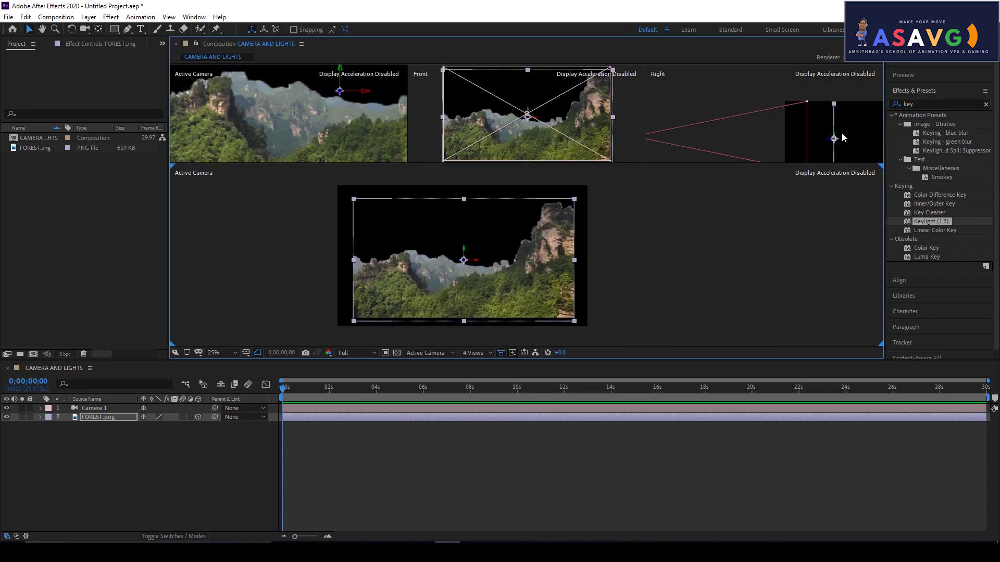
left_click(479, 355)
left_click(485, 445)
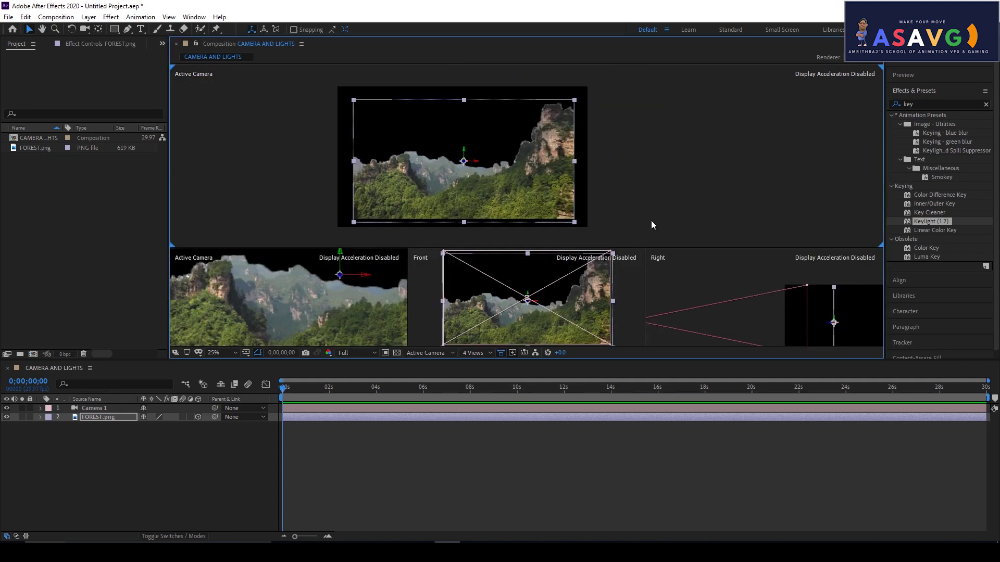
In the Right view, select Camera 1 and drag it back along Z, away from the forest.
left_click(685, 332)
mouse_move(686, 329)
left_mouse_down()
mouse_move(755, 322)
mouse_move(700, 311)
left_mouse_up()
left_click(702, 313)
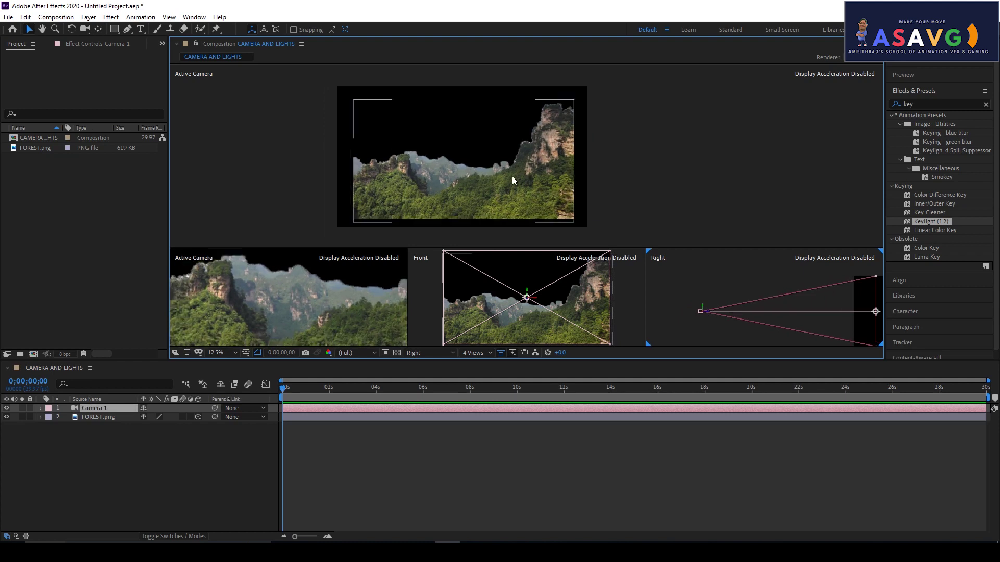
scroll(512, 176, "up", 4)
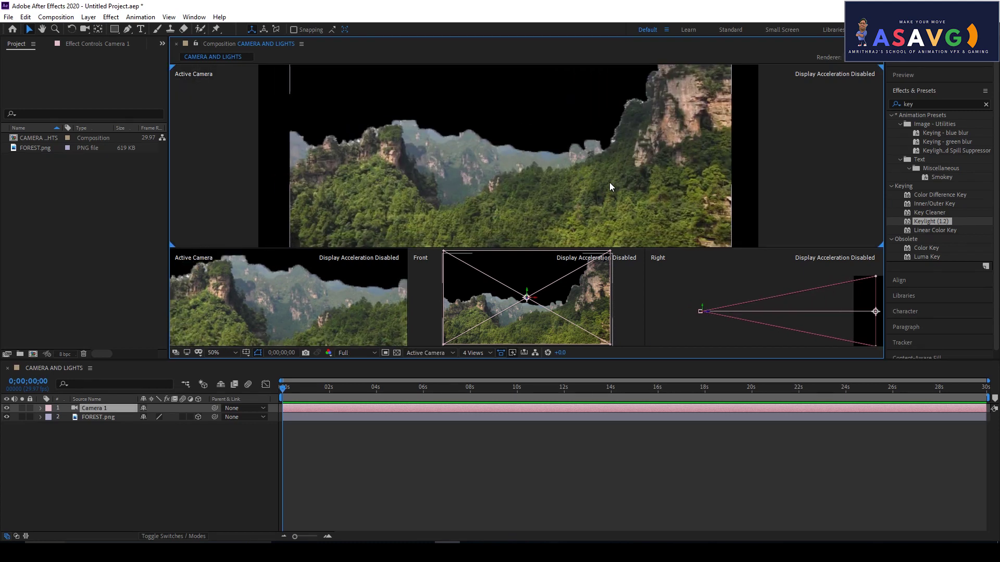
scroll(604, 182, "down", 2)
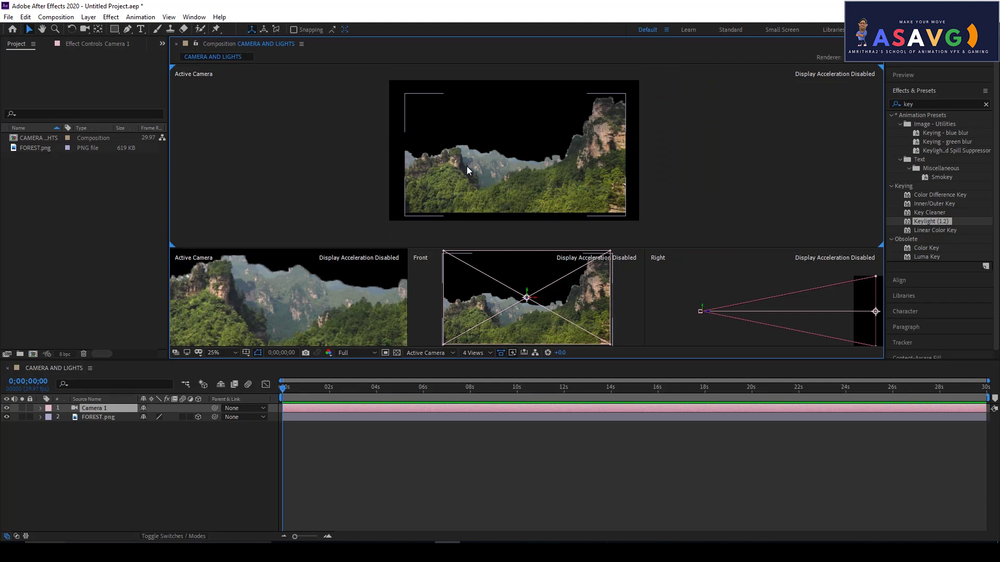
scroll(467, 170, "up", 2)
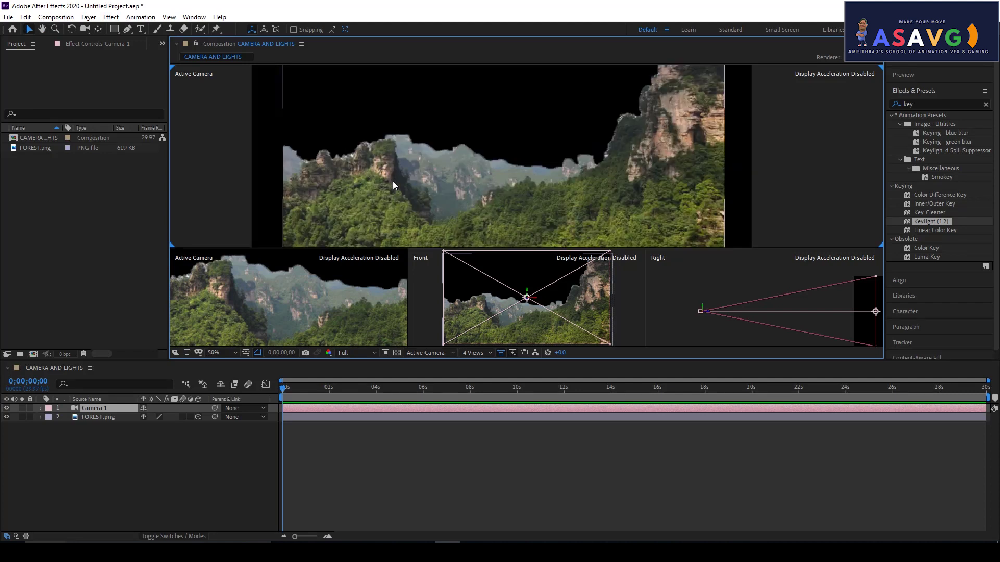
scroll(395, 182, "down", 2)
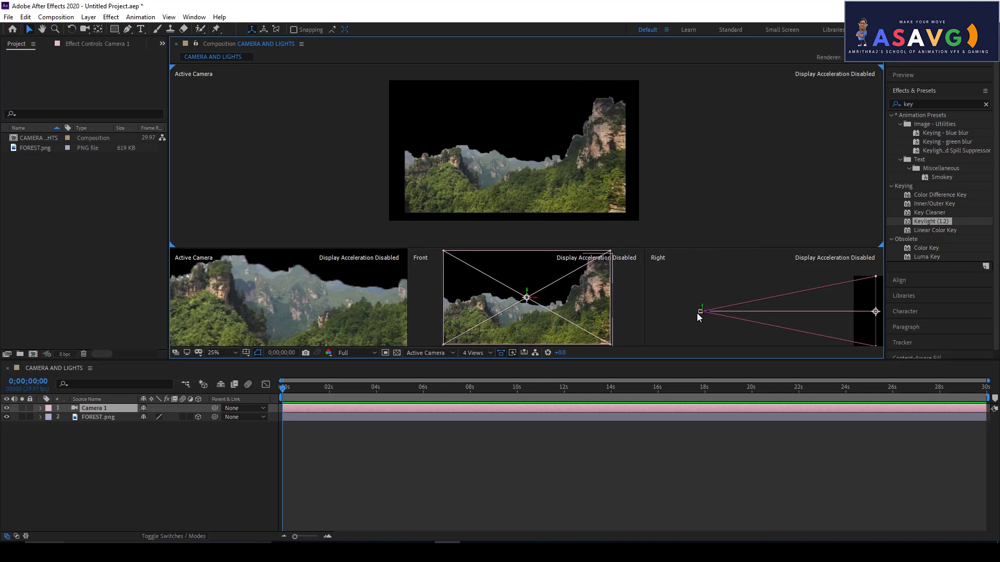
left_click_drag(706, 316, 696, 316)
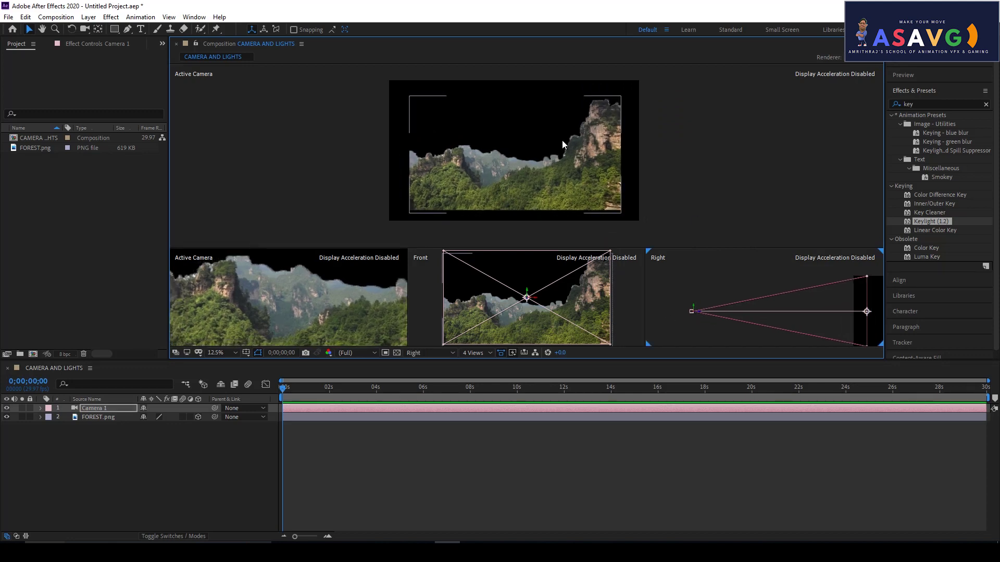
scroll(486, 177, "up", 4)
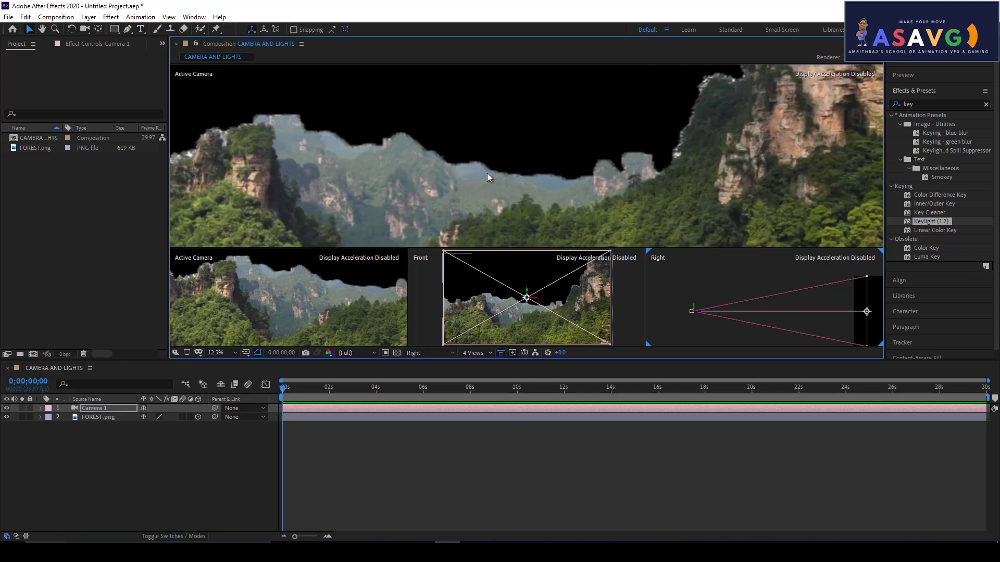
scroll(493, 237, "down", 1)
scroll(439, 202, "down", 3)
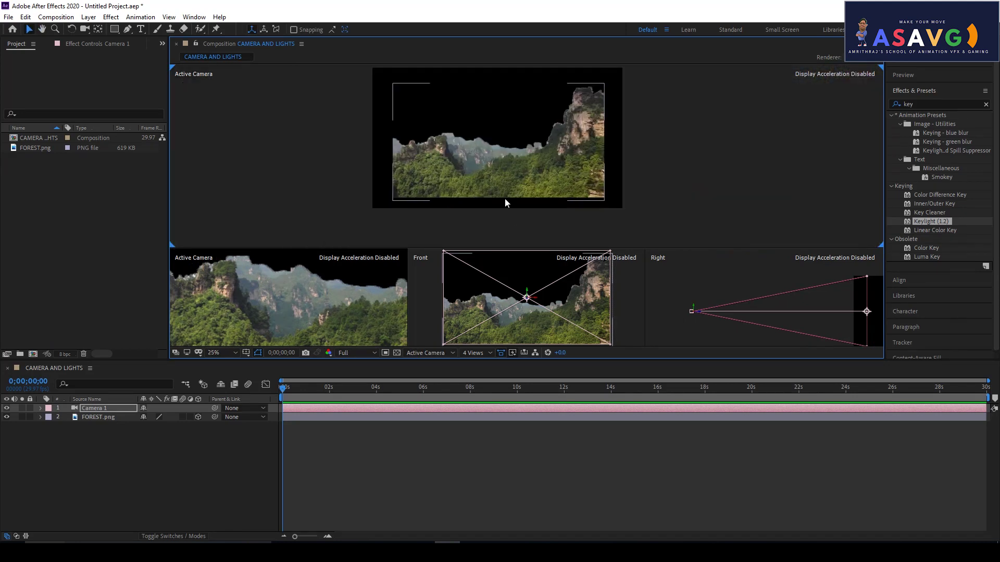
Switch the viewer to 1 View and zoom it to 50%.
left_click(483, 353)
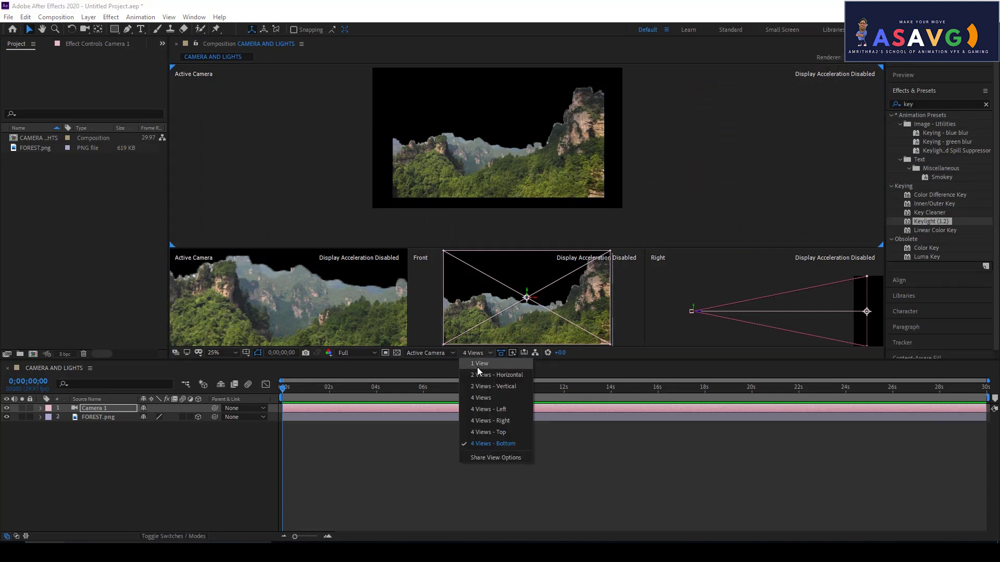
left_click(478, 364)
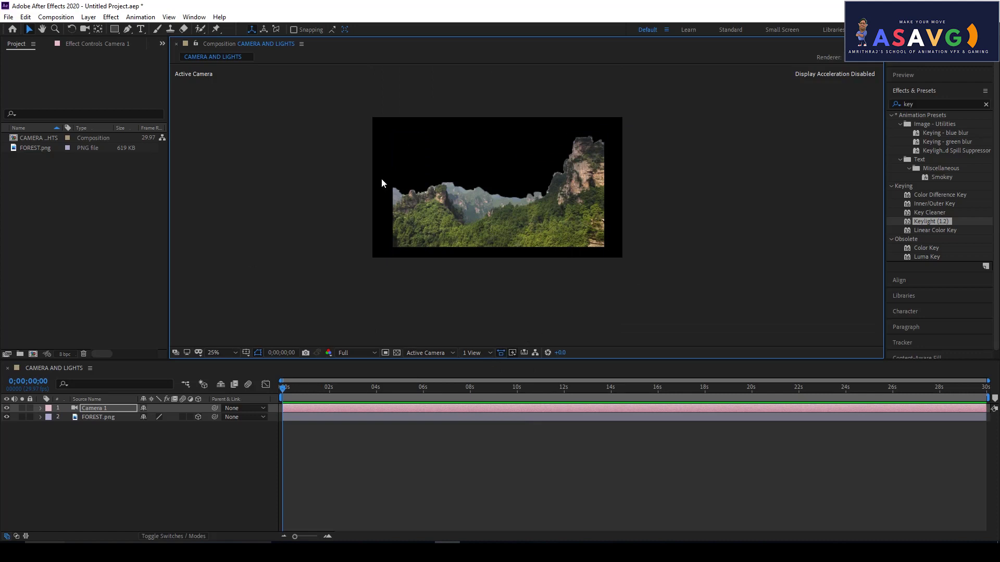
key("period")
View the scene from Front, then Left, zooming the viewer out to 25%.
left_click(471, 352)
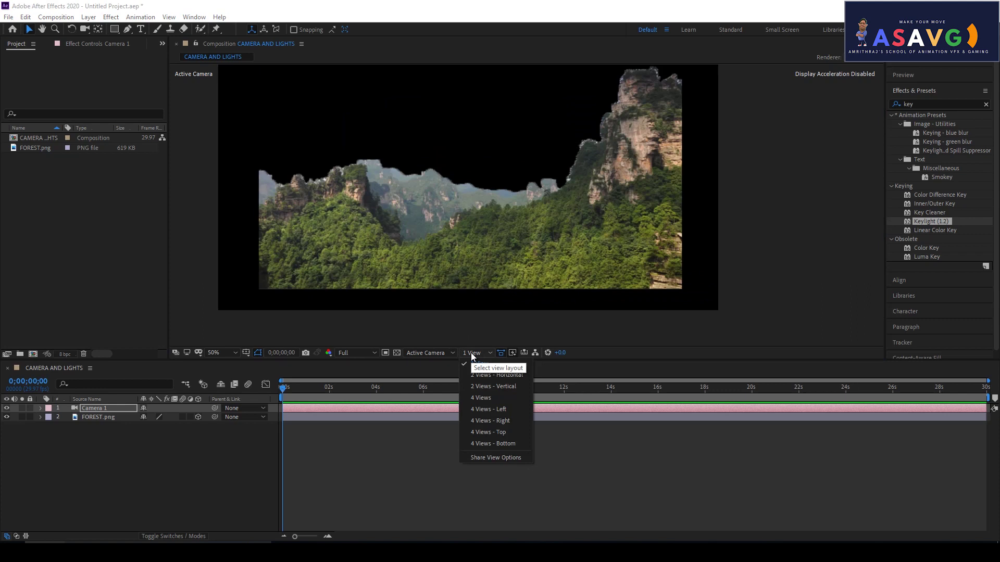
left_click(433, 352)
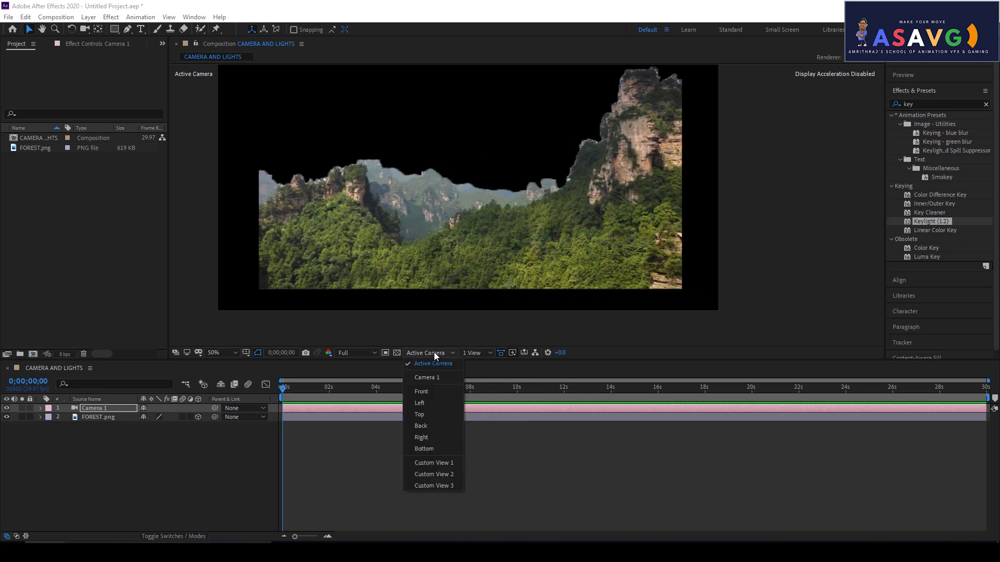
left_click(423, 391)
left_click(423, 357)
left_click(426, 400)
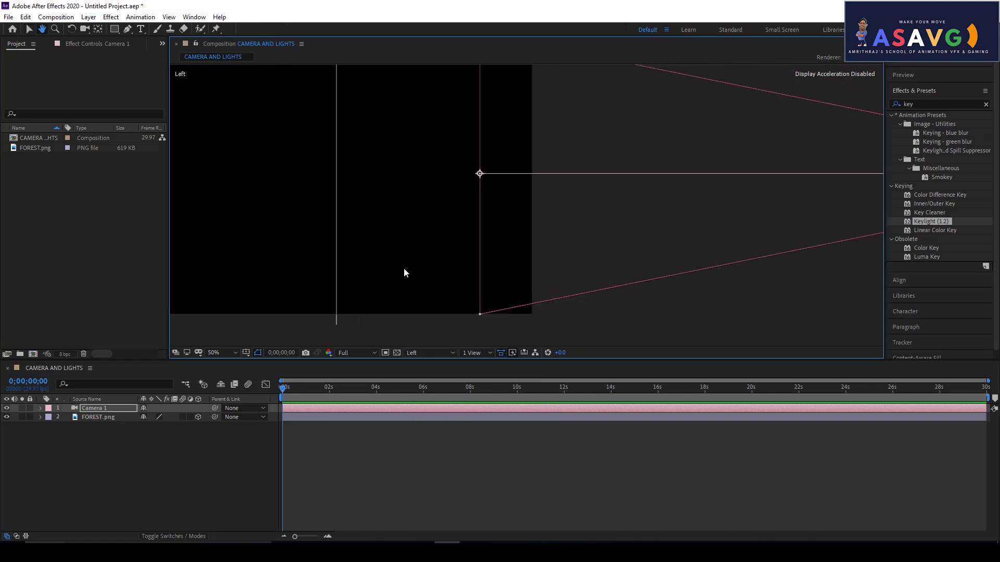
key("comma")
key("comma")
Cycle the 3D view through Top, Back, Right and Bottom.
left_click(424, 353)
left_click(425, 411)
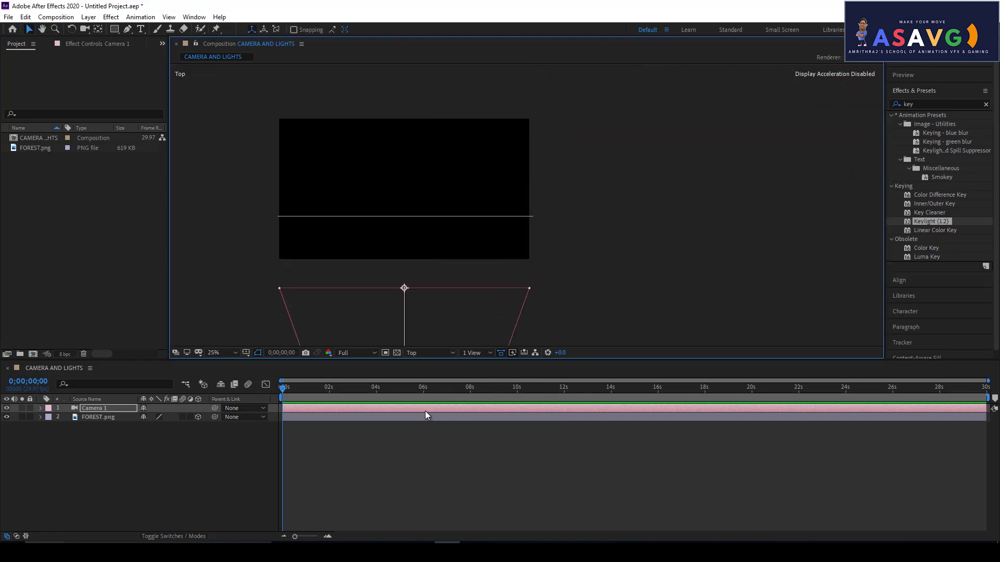
left_click(423, 357)
left_click(424, 426)
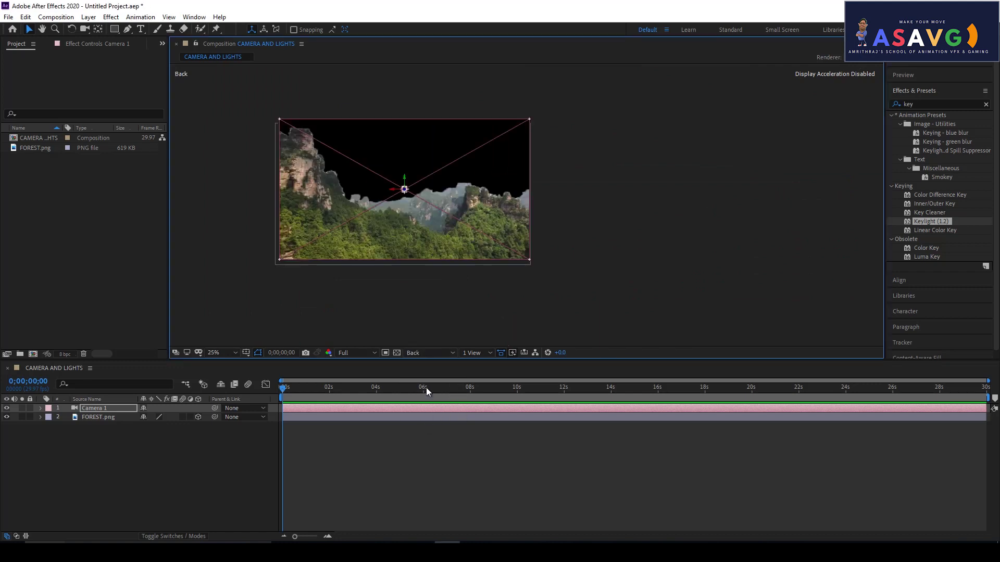
left_click(431, 354)
left_click(423, 438)
left_click(433, 356)
left_click(423, 449)
Switch to Custom View 1 and use a 2 Views layout beside the Active Camera.
left_click(427, 354)
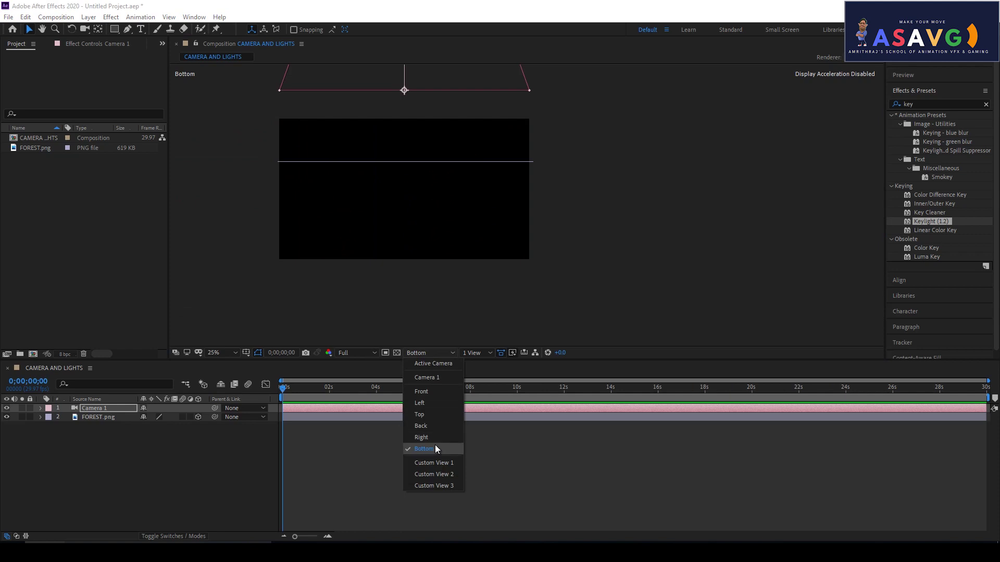
left_click(433, 460)
left_click_drag(445, 285, 437, 239)
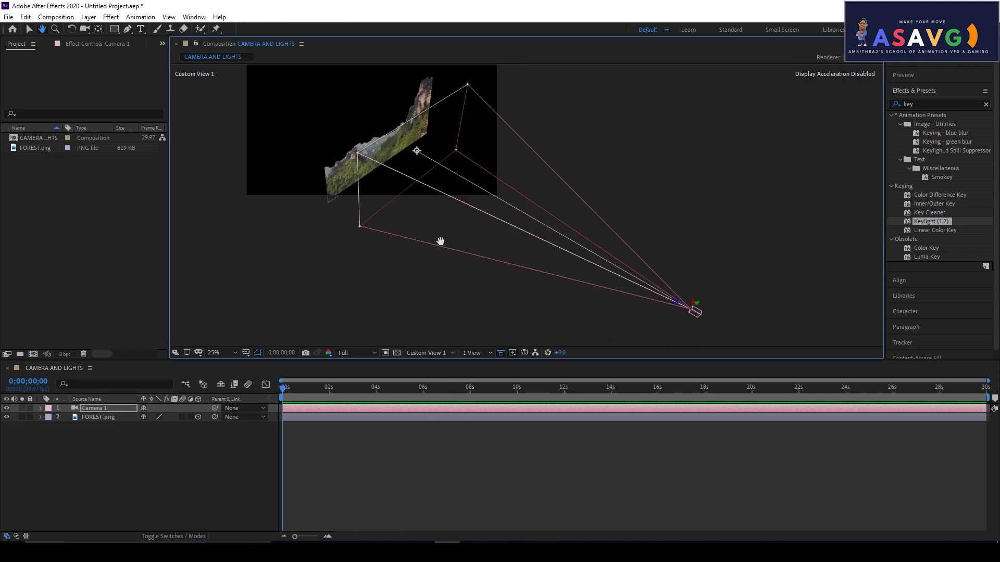
left_click(480, 354)
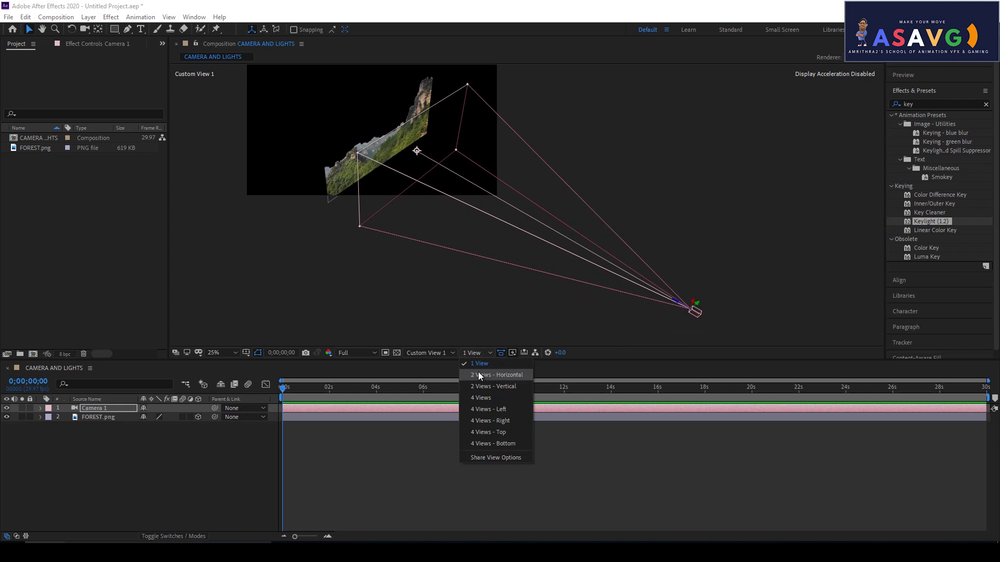
left_click(478, 374)
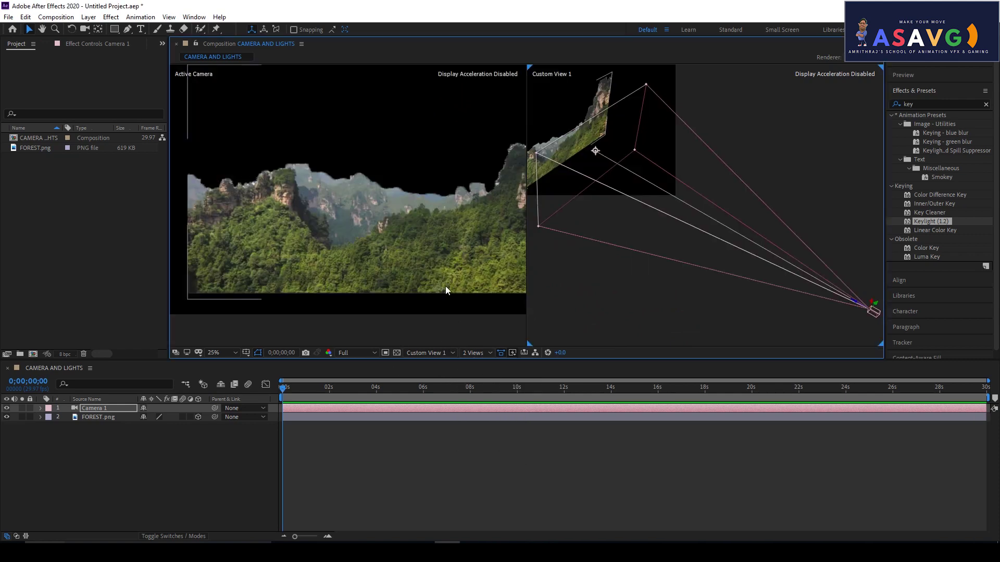
Activate Custom View 1 and drag Camera 1 along Z toward the forest image.
left_click_drag(381, 273, 377, 276)
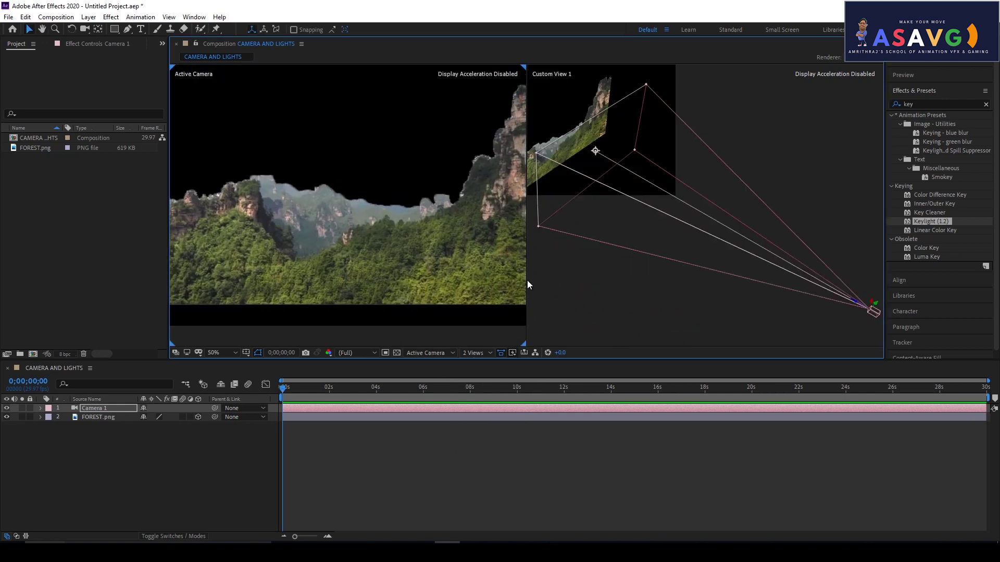
scroll(524, 280, "down", 2)
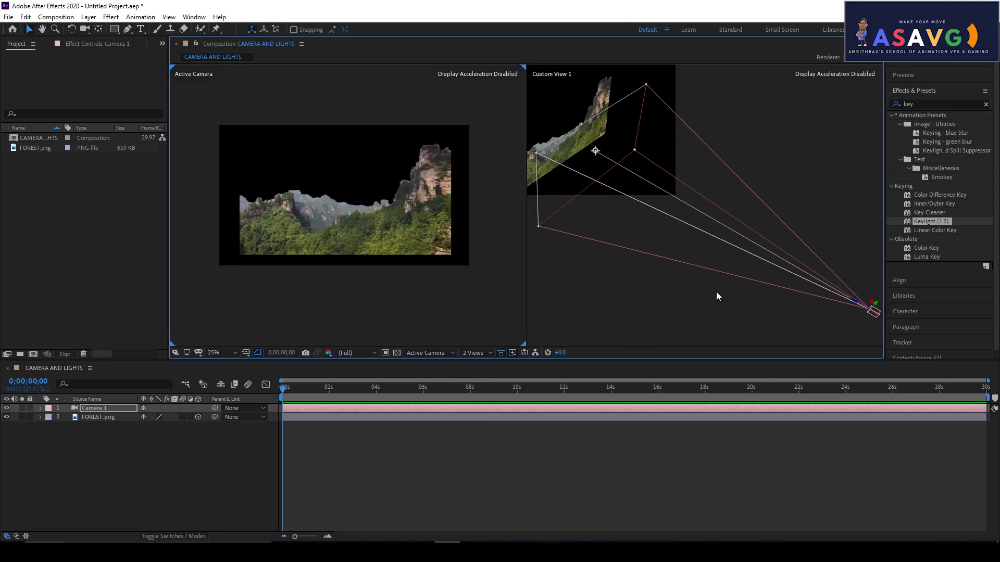
left_click(716, 296)
scroll(697, 282, "right", 2)
mouse_move(797, 293)
left_mouse_down()
mouse_move(597, 191)
mouse_move(857, 296)
mouse_move(833, 273)
left_mouse_up()
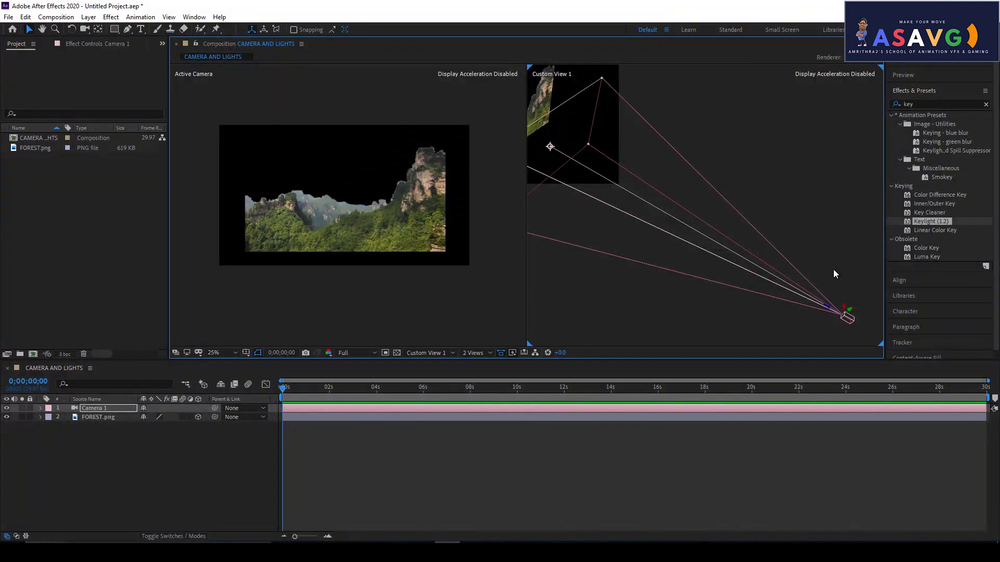
left_click(41, 409)
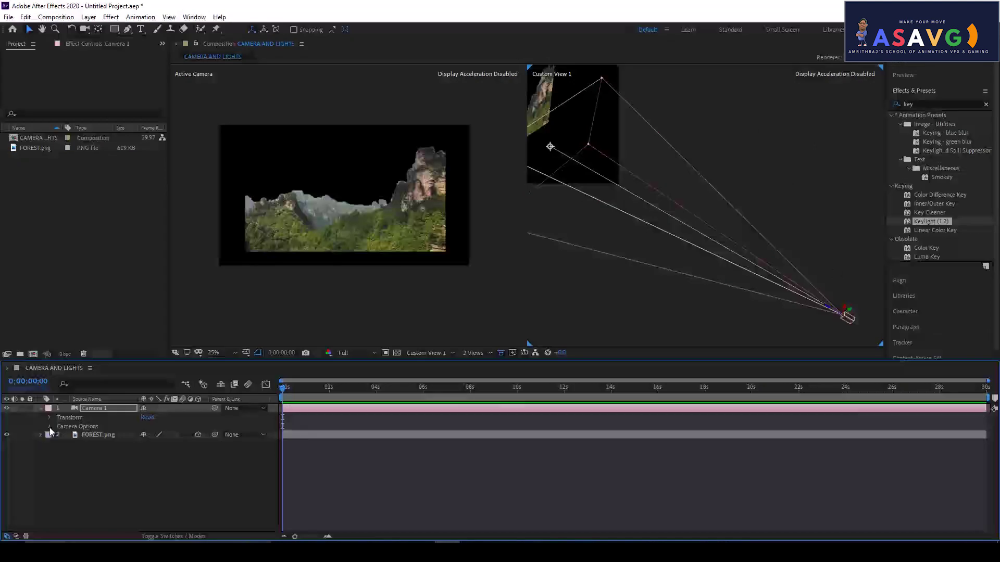
left_click(50, 426)
mouse_move(149, 421)
left_mouse_down()
mouse_move(138, 419)
mouse_move(169, 407)
left_mouse_up()
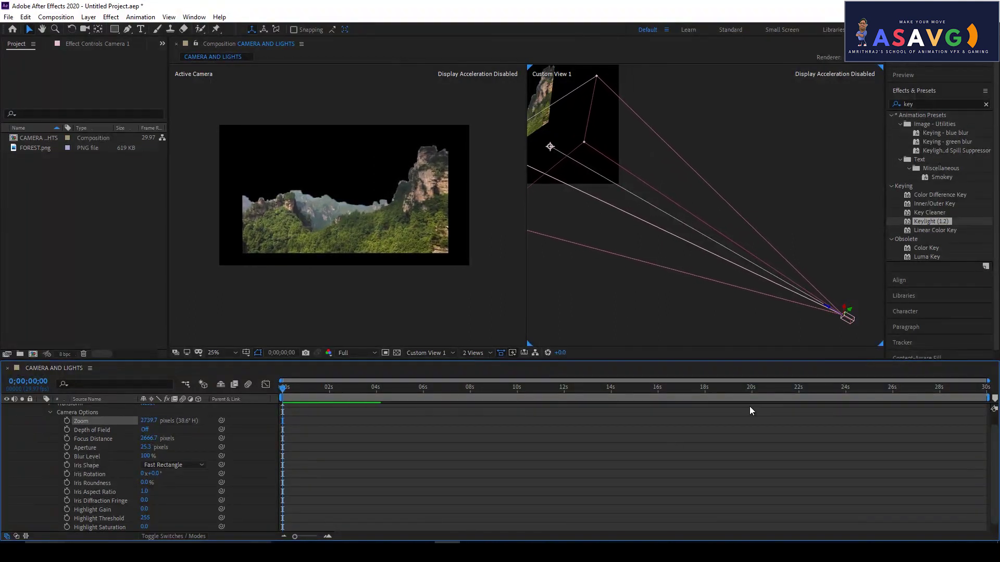
key("ctrl+z")
mouse_move(829, 311)
left_mouse_down()
mouse_move(617, 199)
mouse_move(844, 314)
left_mouse_up()
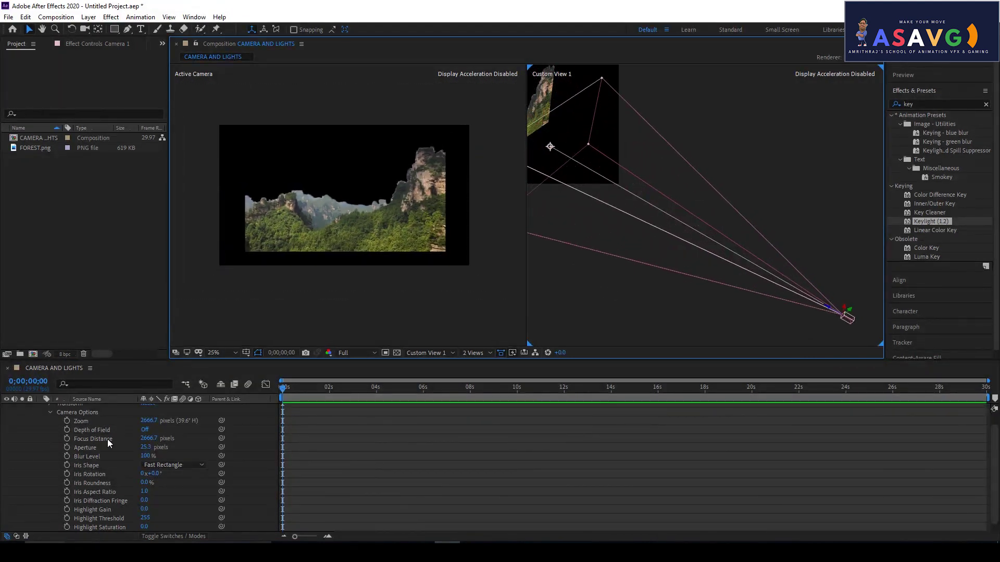
scroll(108, 439, "up", 1)
mouse_move(550, 146)
left_mouse_down()
mouse_move(575, 165)
mouse_move(573, 149)
mouse_move(550, 147)
left_mouse_up()
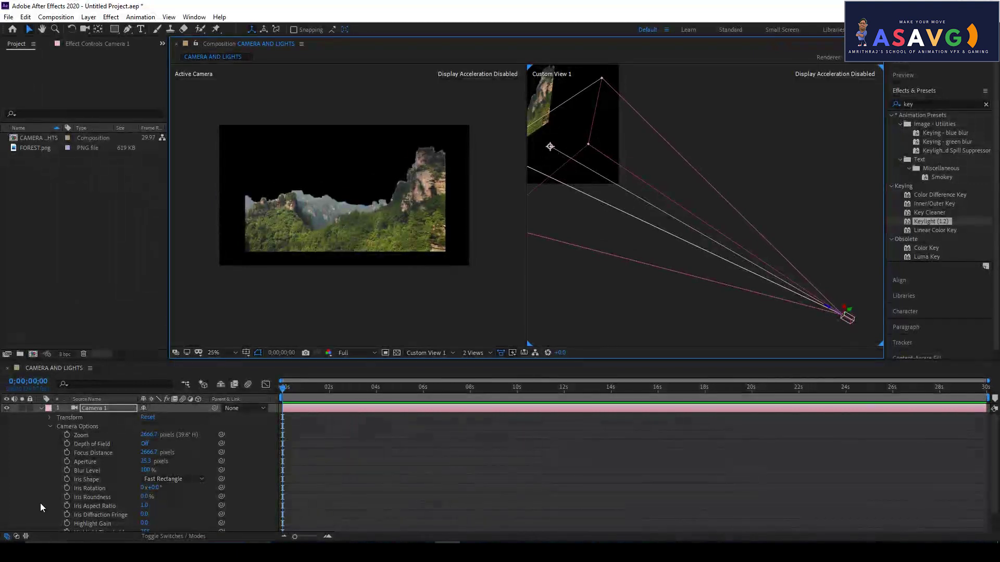
left_click(42, 409)
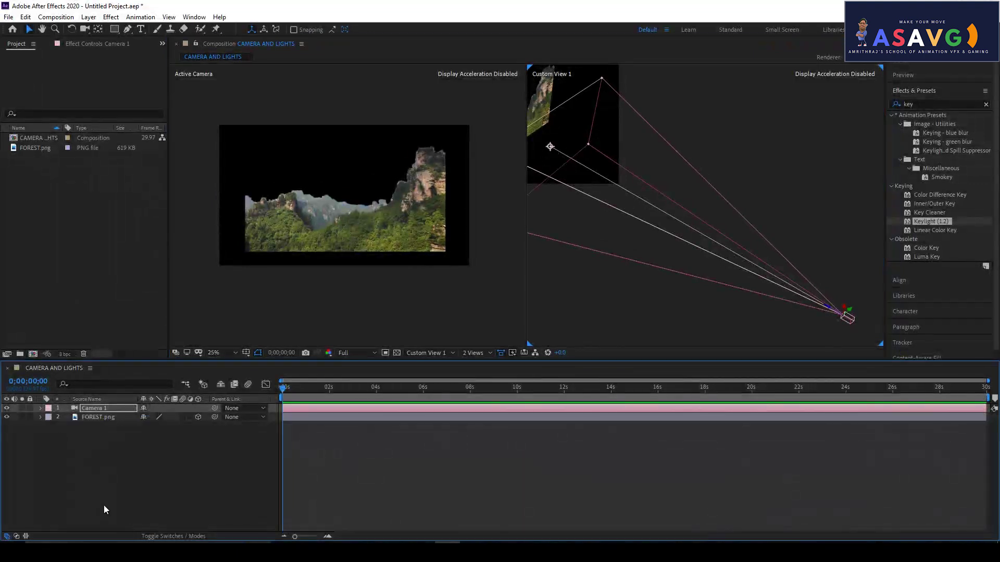
Start a new camera from New > Camera, then cancel the Camera Settings dialog.
right_click(107, 484)
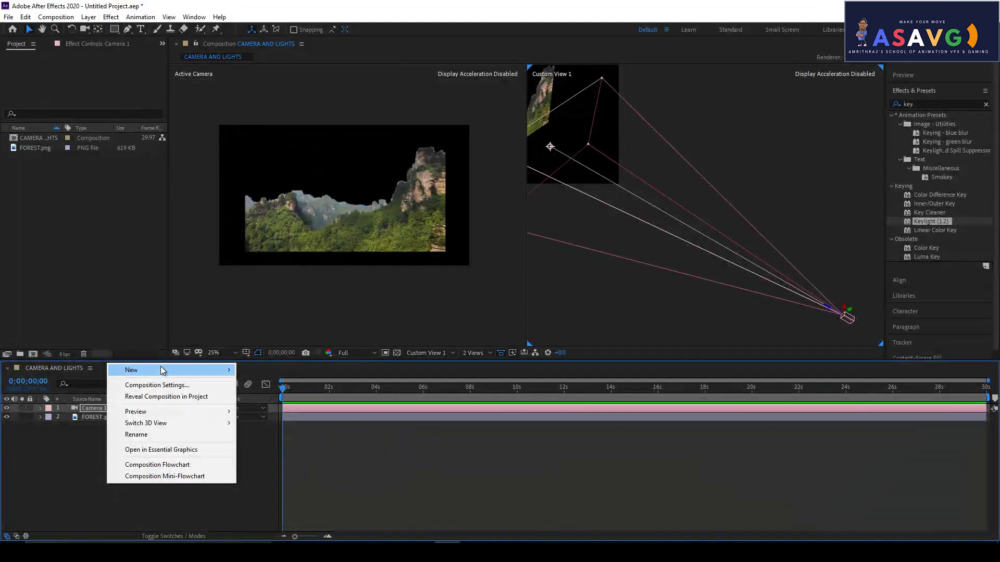
mouse_move(164, 370)
left_click(262, 420)
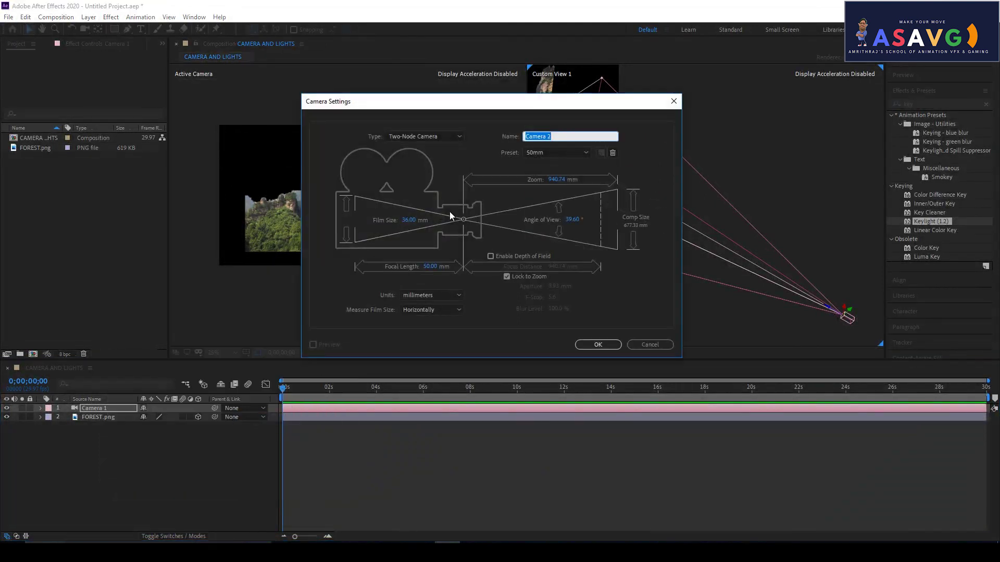
left_click(674, 101)
Nudge Camera 1 in the viewer and twirl open its Camera Options, including Zoom.
mouse_move(550, 150)
left_mouse_down()
mouse_move(594, 158)
mouse_move(549, 161)
left_mouse_up()
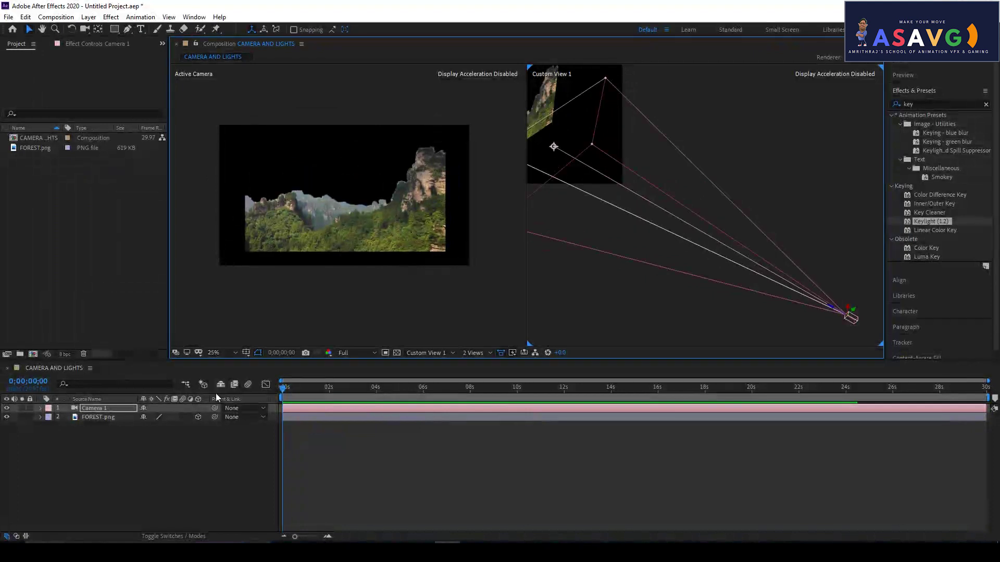
left_click(43, 408)
left_click(41, 408)
mouse_move(144, 435)
left_mouse_down()
mouse_move(161, 435)
mouse_move(149, 435)
left_mouse_up()
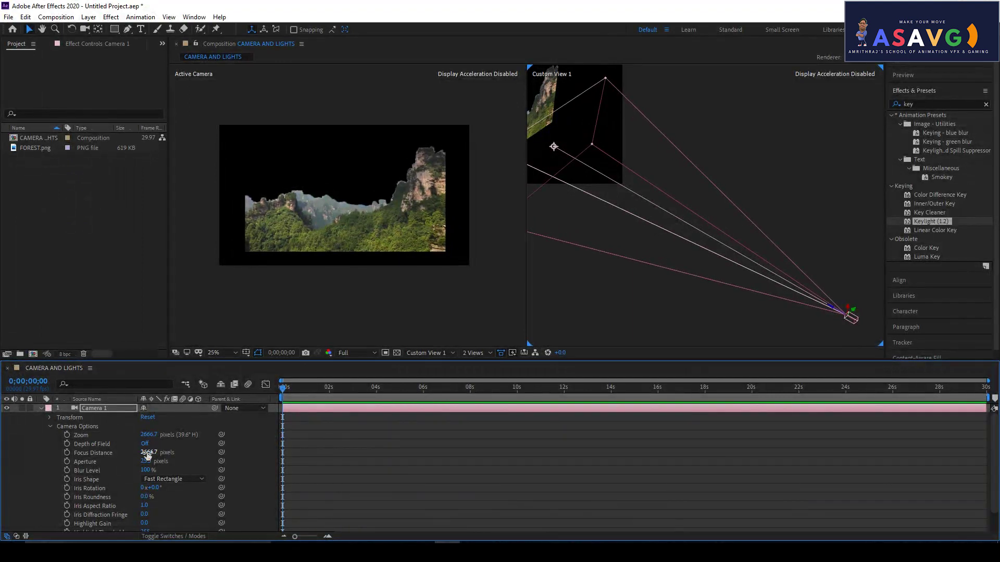
Turn Depth of Field On, keeping Aperture at 25.3 pixels and undoing a Blur Level change.
left_click_drag(141, 462, 148, 462)
mouse_move(144, 470)
left_mouse_down()
mouse_move(133, 461)
mouse_move(154, 470)
left_mouse_up()
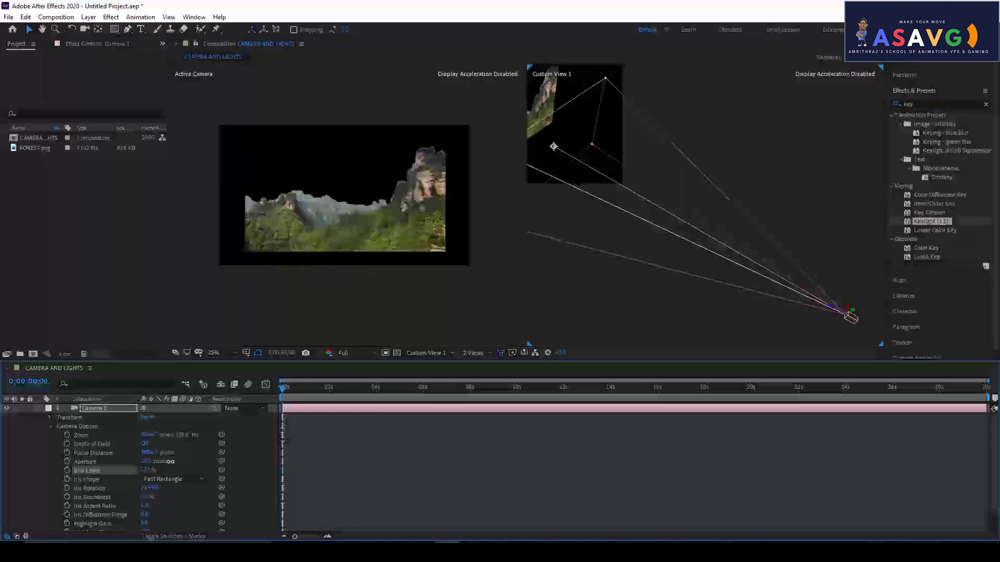
left_click(145, 444)
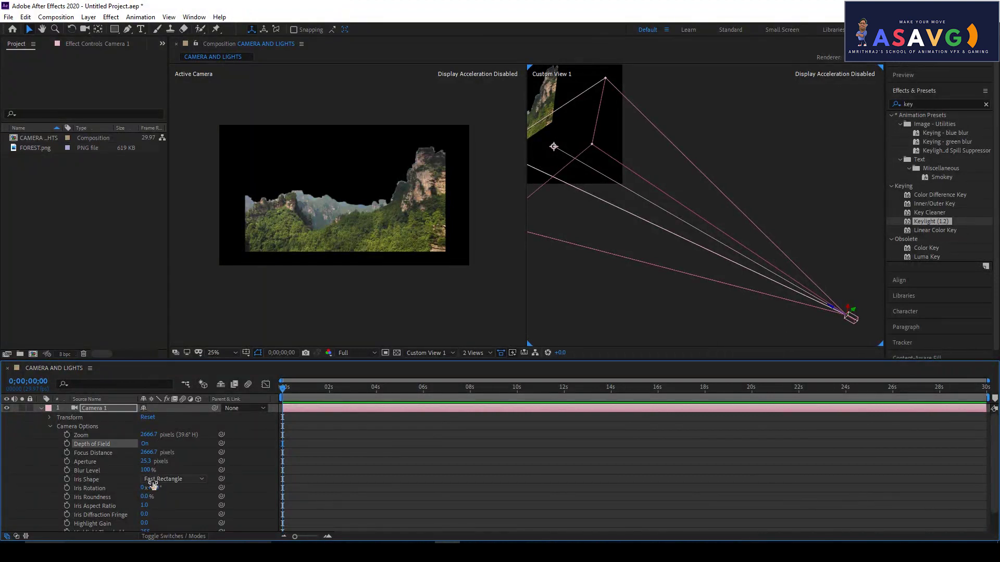
left_click_drag(146, 470, 285, 281)
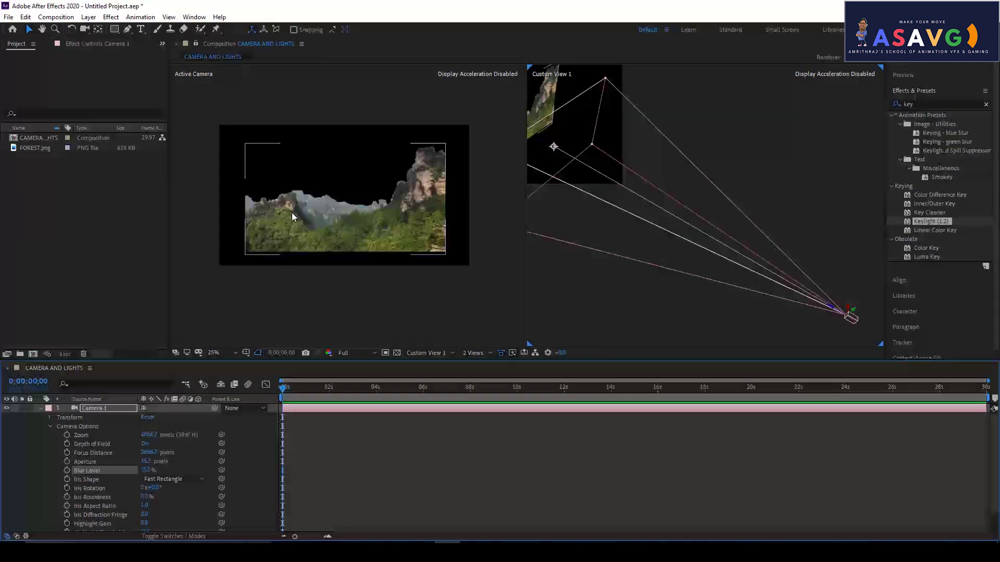
key("ctrl+z")
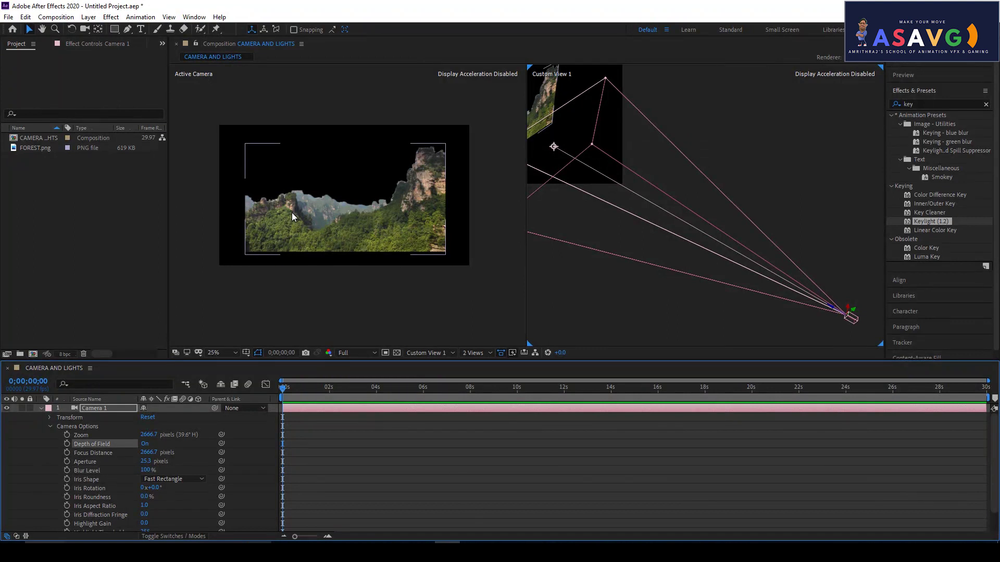
Try a larger Focus Distance, then undo it to keep 2666.7 pixels.
scroll(134, 486, "down", 1)
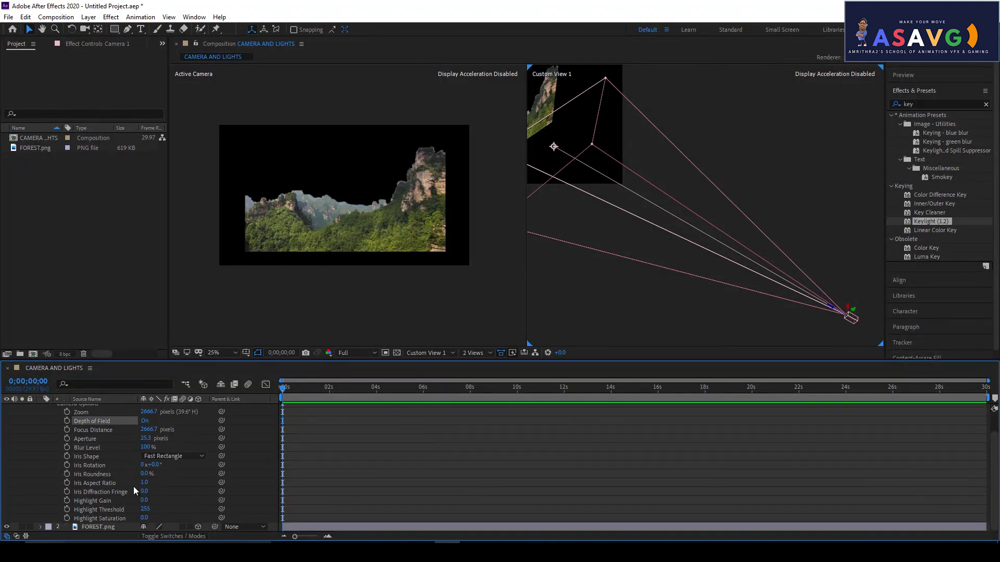
scroll(133, 487, "up", 1)
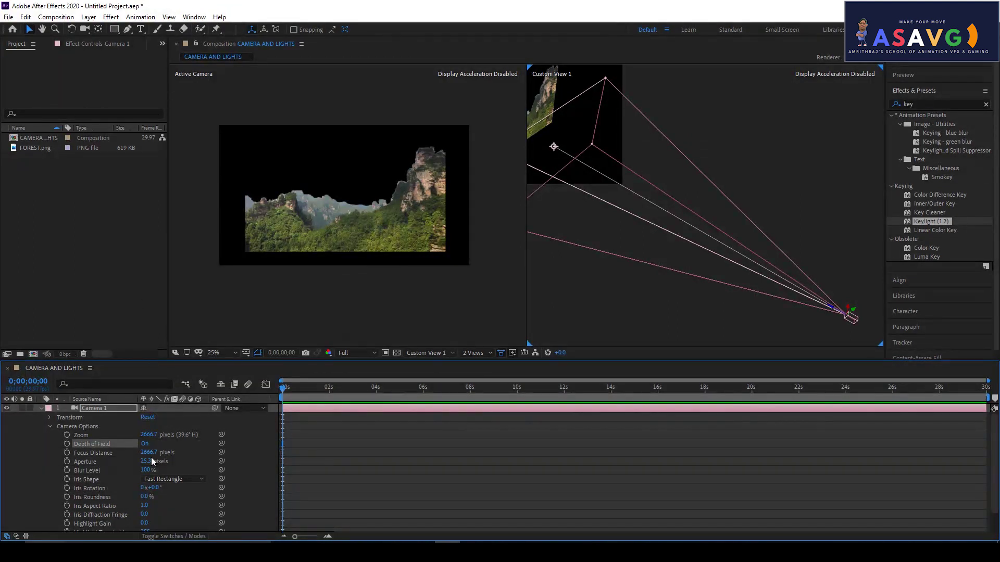
scroll(164, 490, "down", 1)
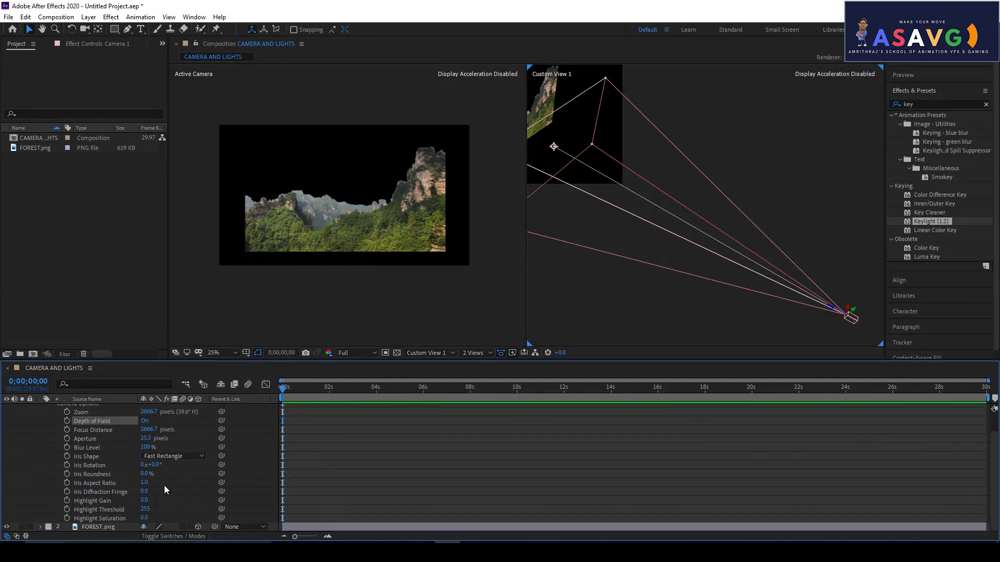
scroll(164, 489, "up", 1)
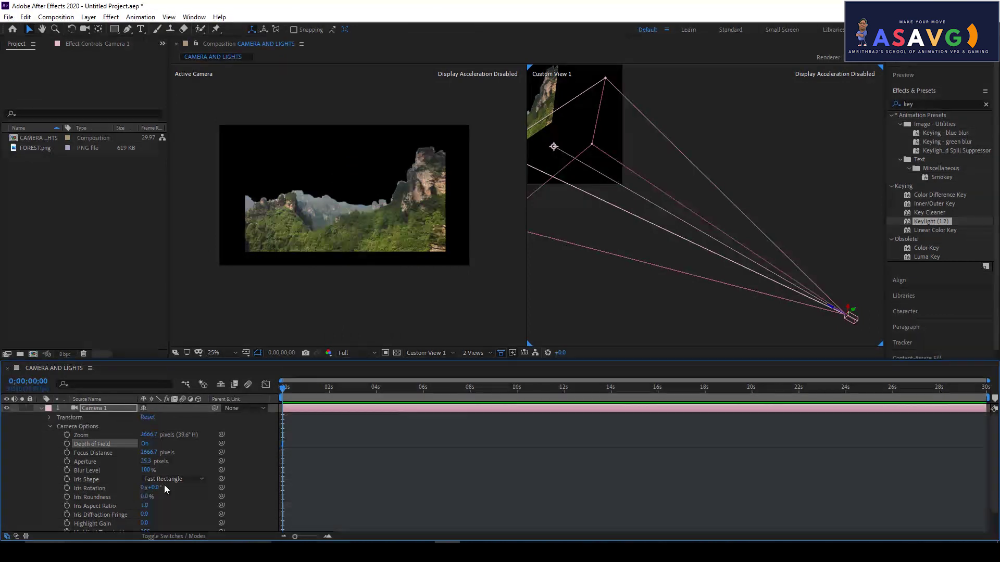
left_click(50, 427)
left_click(50, 427)
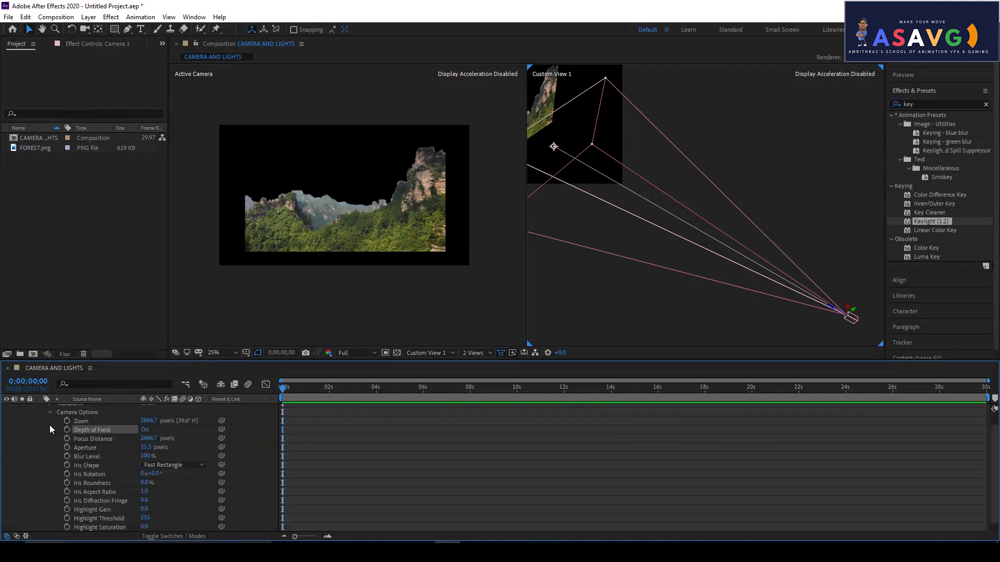
scroll(123, 451, "down", 1)
scroll(123, 451, "up", 1)
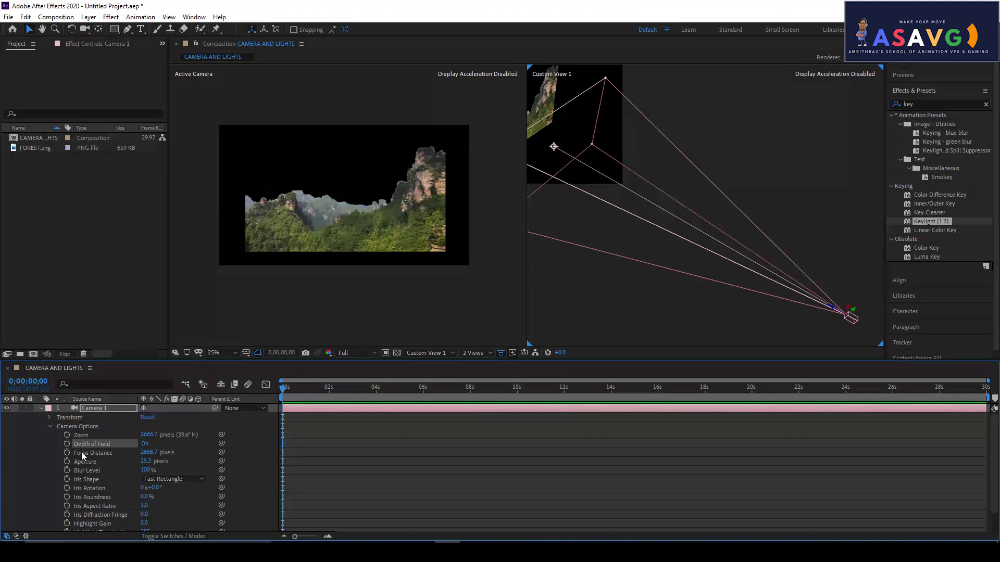
mouse_move(149, 451)
left_mouse_down()
mouse_move(202, 446)
mouse_move(197, 417)
left_mouse_up()
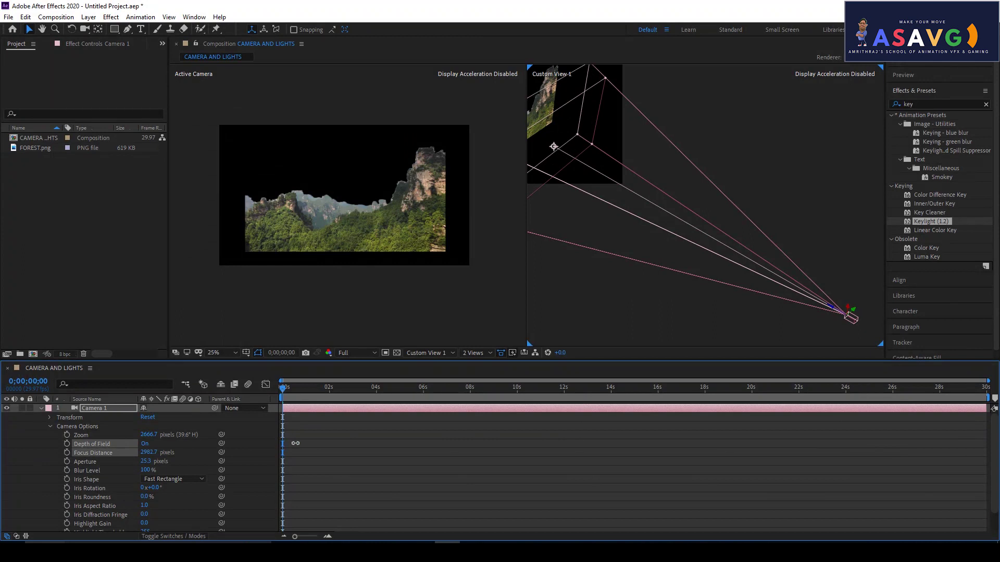
key("ctrl+z")
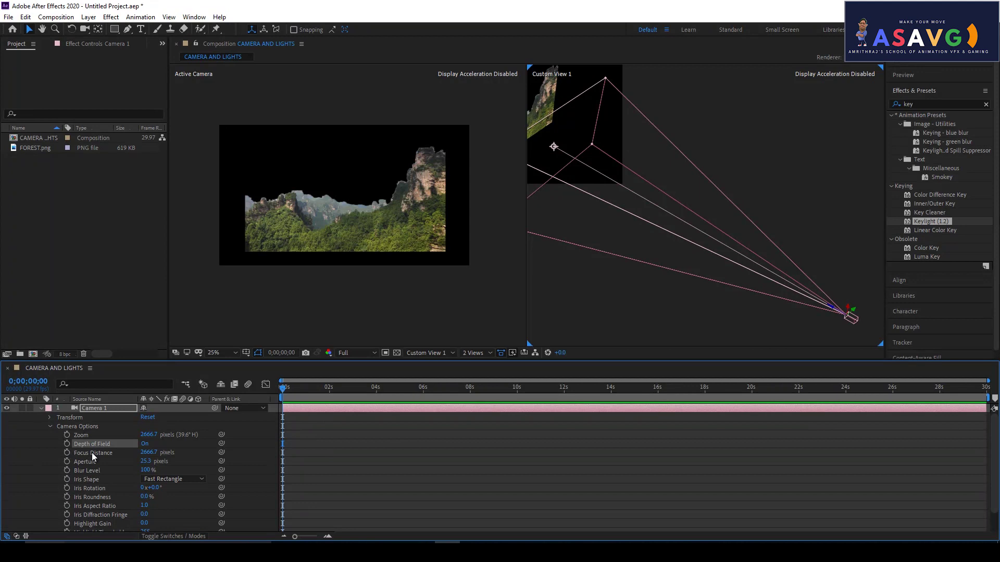
Twirl Camera 1's property groups until its Transform properties are showing.
left_click(49, 426)
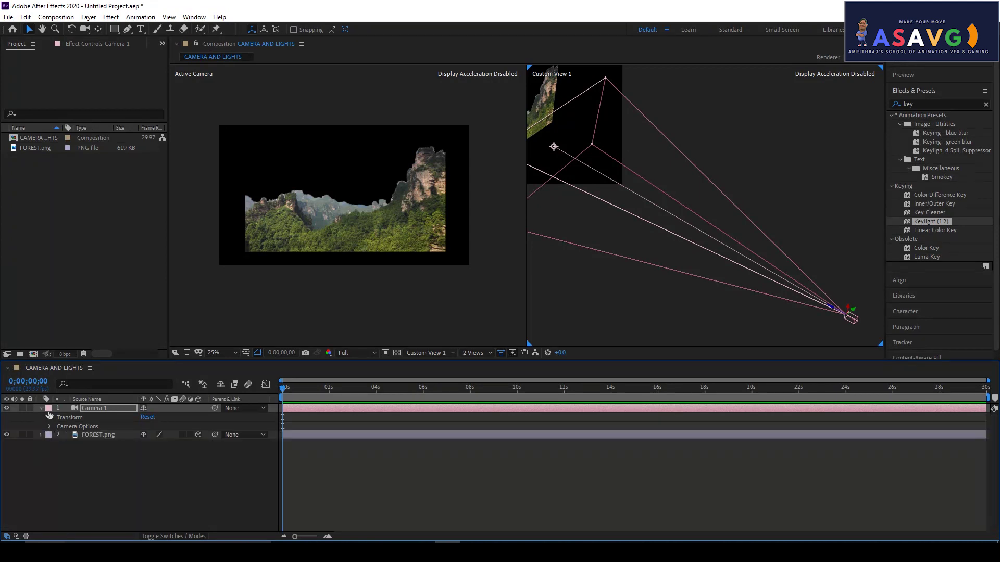
left_click(42, 409)
left_click(42, 408)
left_click(49, 418)
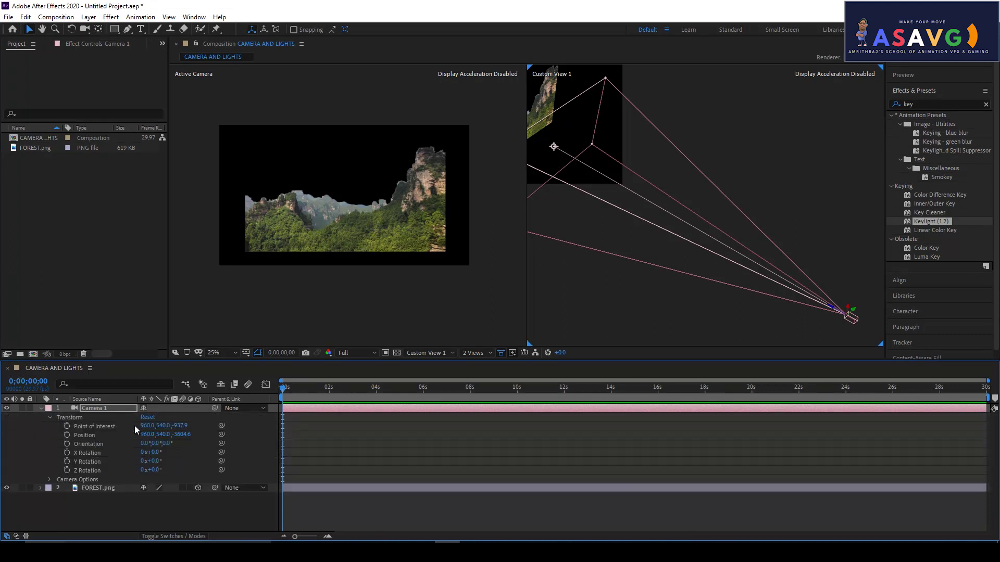
left_click(49, 418)
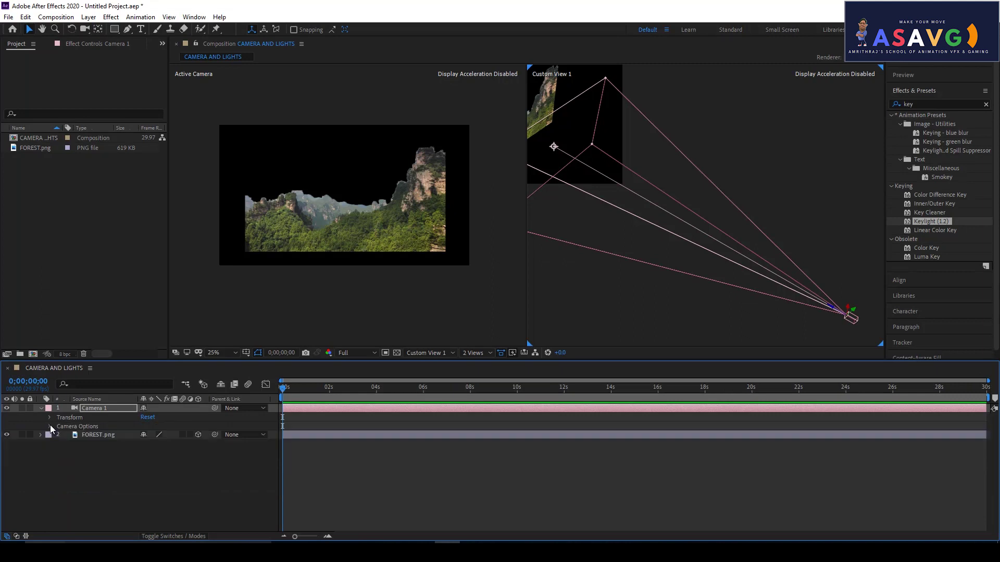
left_click(50, 427)
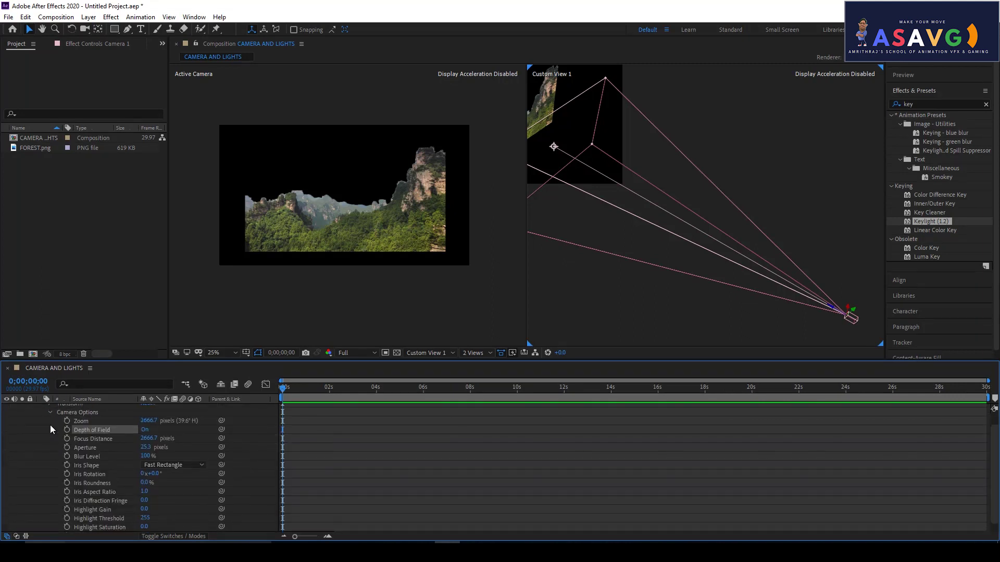
left_click(50, 412)
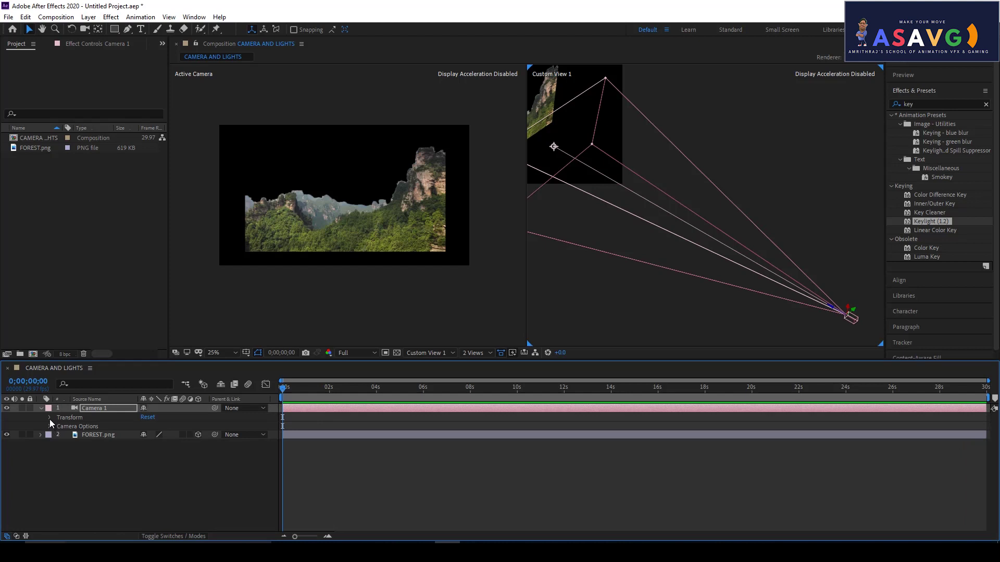
left_click(49, 417)
Scrub Camera 1 to Position 960, 540, -3604.6 and Point of Interest 960, 540, -937.9.
mouse_move(149, 426)
left_mouse_down()
mouse_move(23, 437)
mouse_move(154, 436)
mouse_move(153, 421)
mouse_move(366, 421)
mouse_move(101, 409)
mouse_move(151, 410)
left_mouse_up()
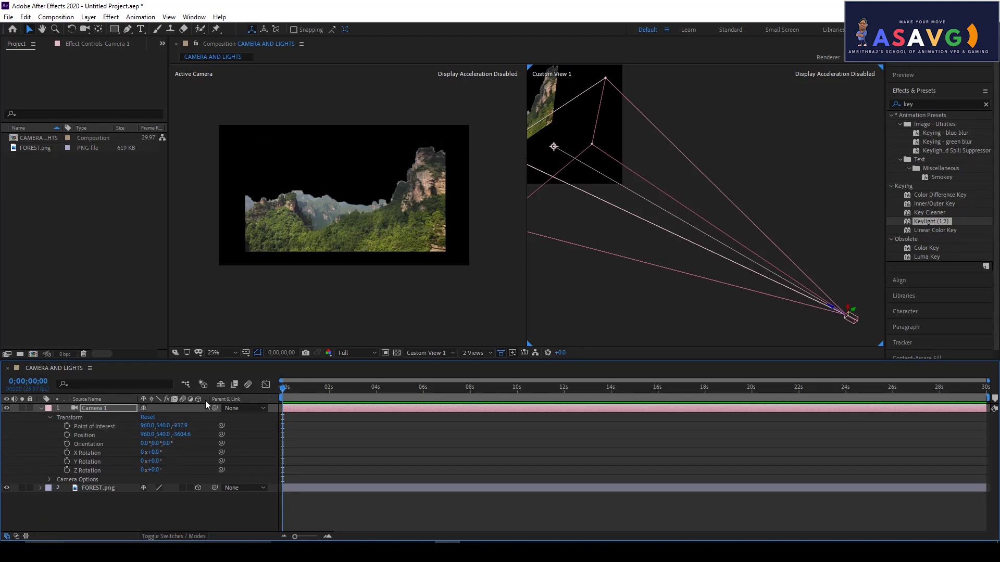
mouse_move(147, 435)
left_mouse_down()
mouse_move(207, 425)
mouse_move(69, 424)
mouse_move(808, 210)
mouse_move(843, 213)
left_mouse_up()
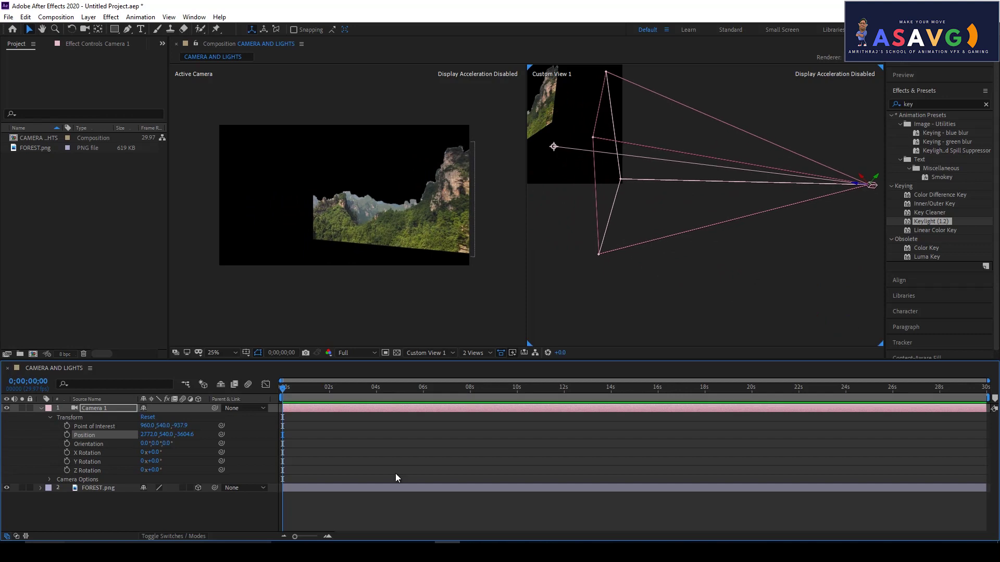
key("ctrl+z")
mouse_move(164, 434)
left_mouse_down()
mouse_move(238, 422)
mouse_move(186, 437)
left_mouse_up()
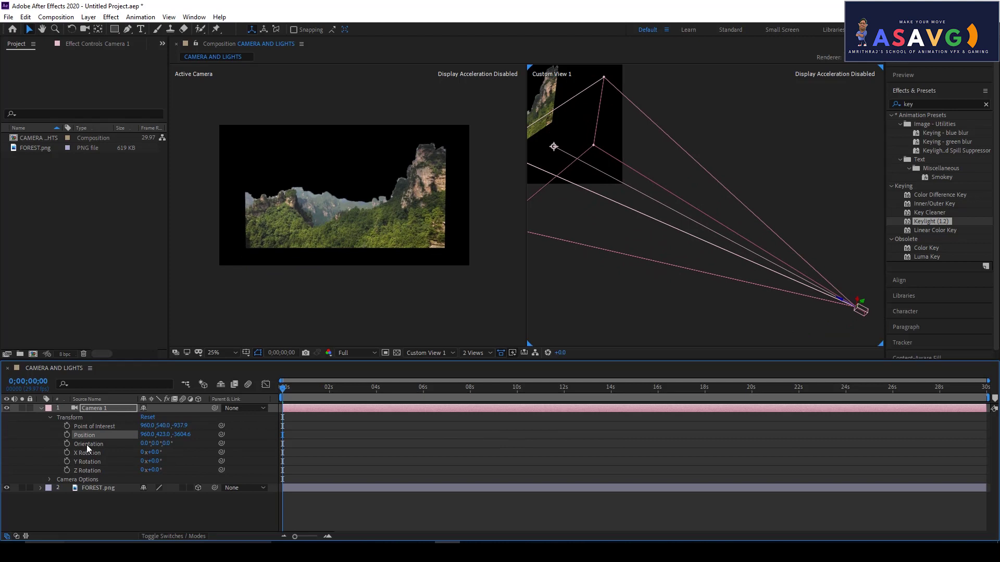
mouse_move(185, 437)
left_mouse_down()
mouse_move(47, 470)
mouse_move(173, 440)
mouse_move(154, 443)
mouse_move(165, 460)
left_mouse_up()
key("ctrl+z")
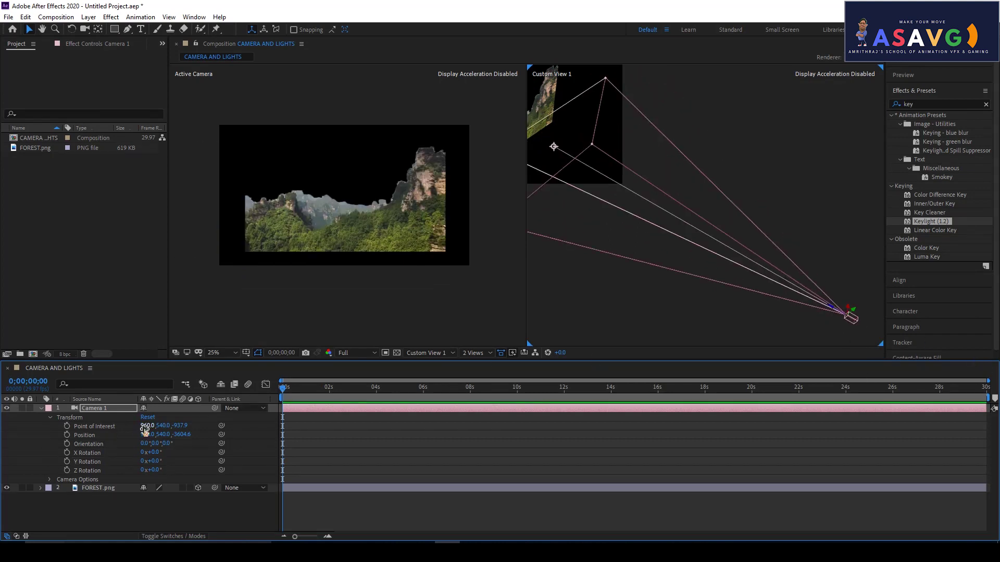
left_click_drag(163, 425, 237, 417)
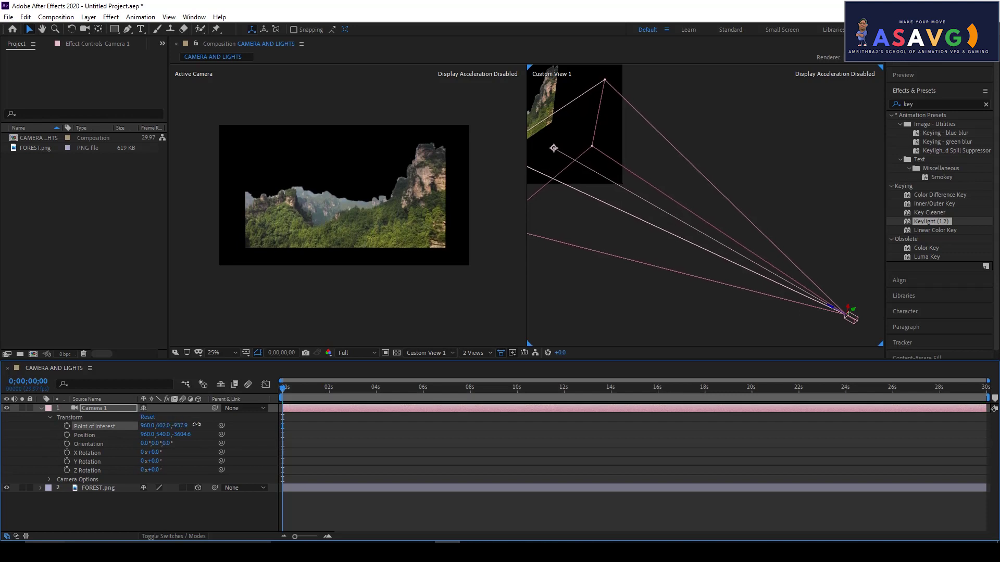
left_click_drag(553, 155, 556, 146)
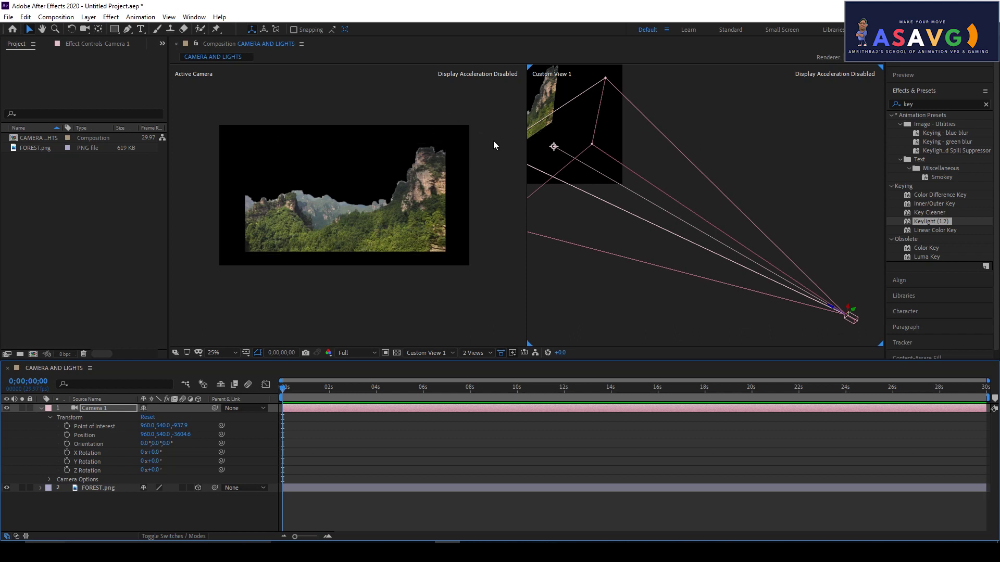
Collapse Camera 1's Transform properties with its twirl arrow.
left_click(40, 407)
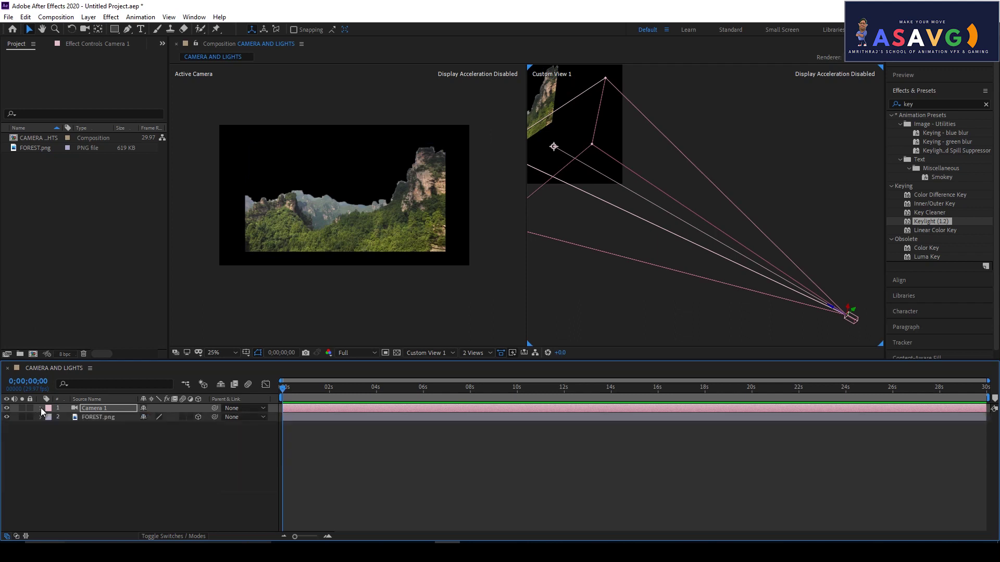
Create a new light of type Spot with Casts Shadows checked.
right_click(88, 453)
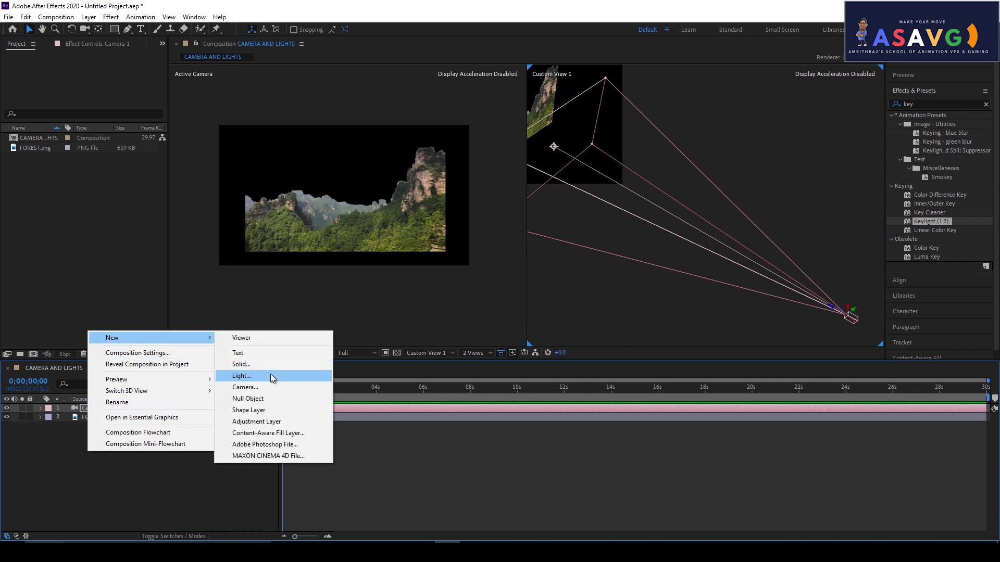
left_click(270, 374)
left_click_drag(436, 133, 375, 127)
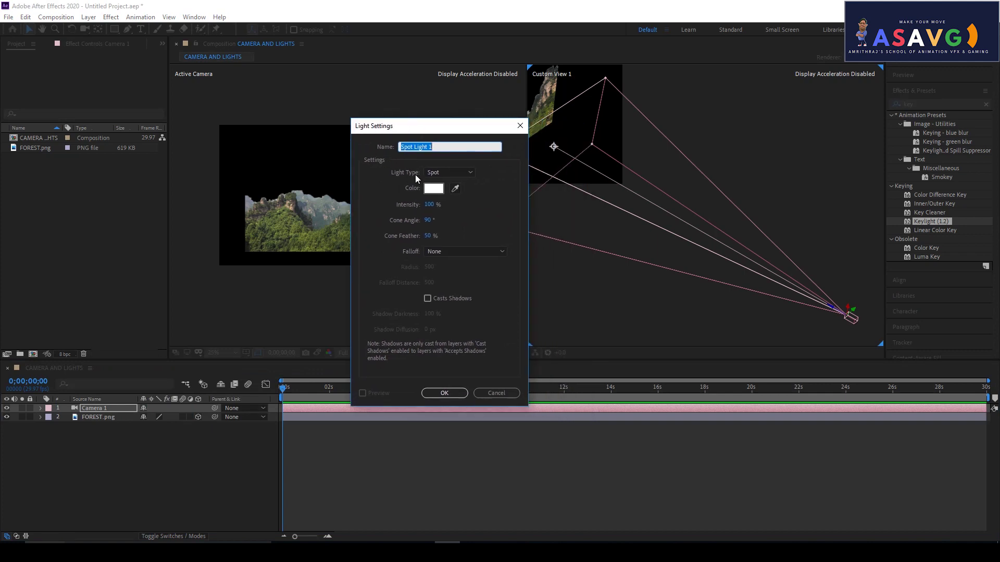
left_click(443, 173)
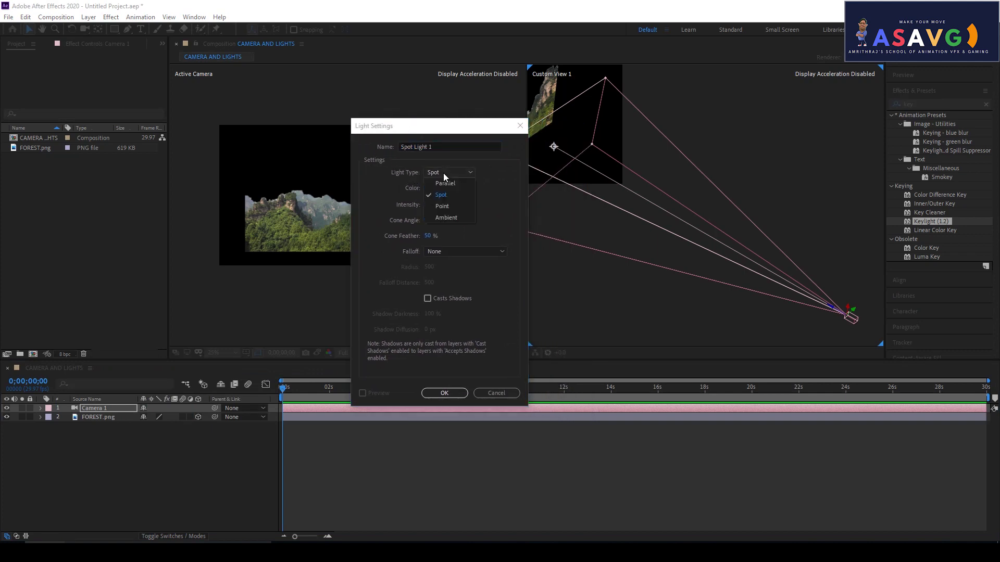
left_click(448, 183)
left_click(447, 175)
left_click(445, 206)
left_click(446, 173)
left_click(451, 222)
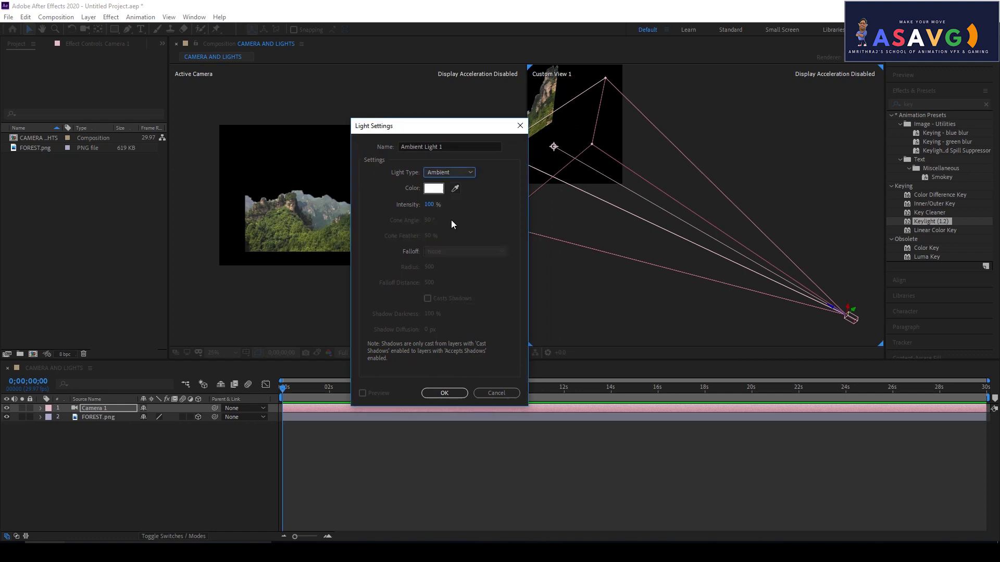
left_click(445, 176)
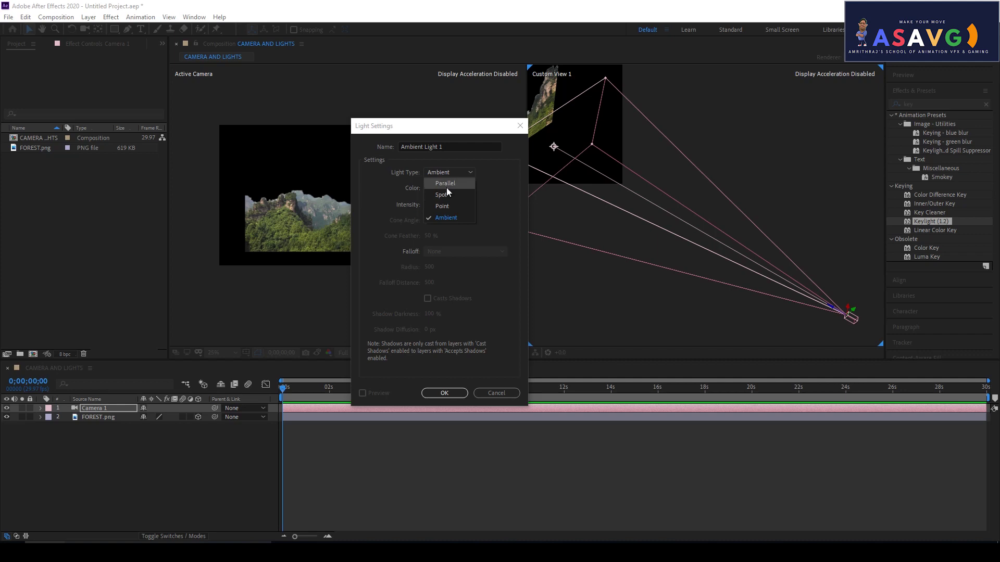
left_click(441, 195)
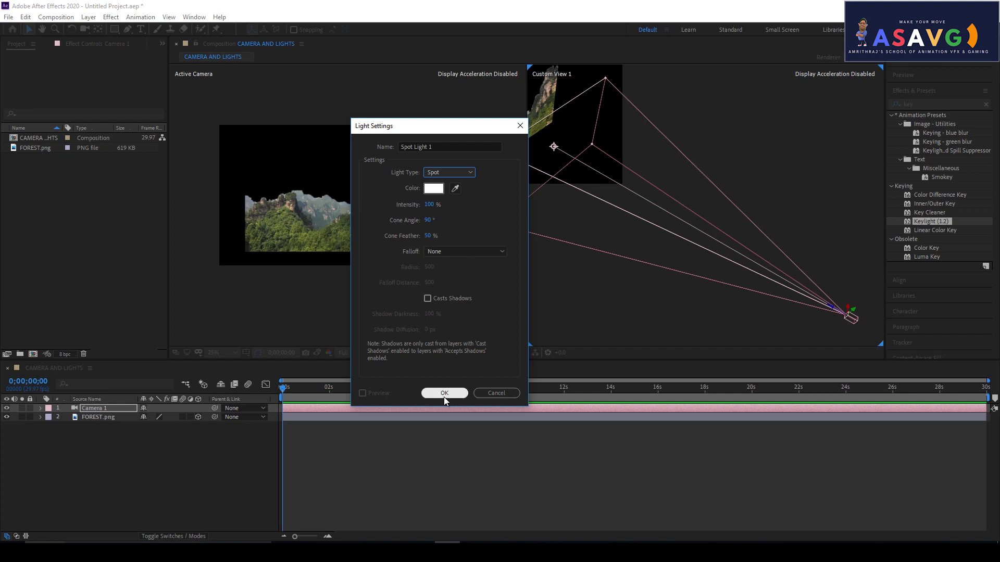
left_click(427, 298)
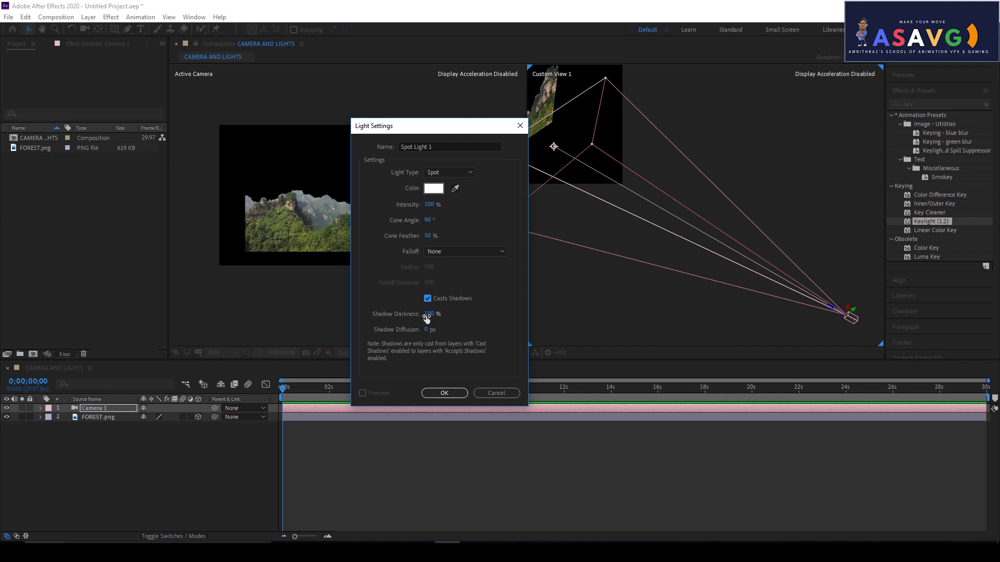
left_click(444, 392)
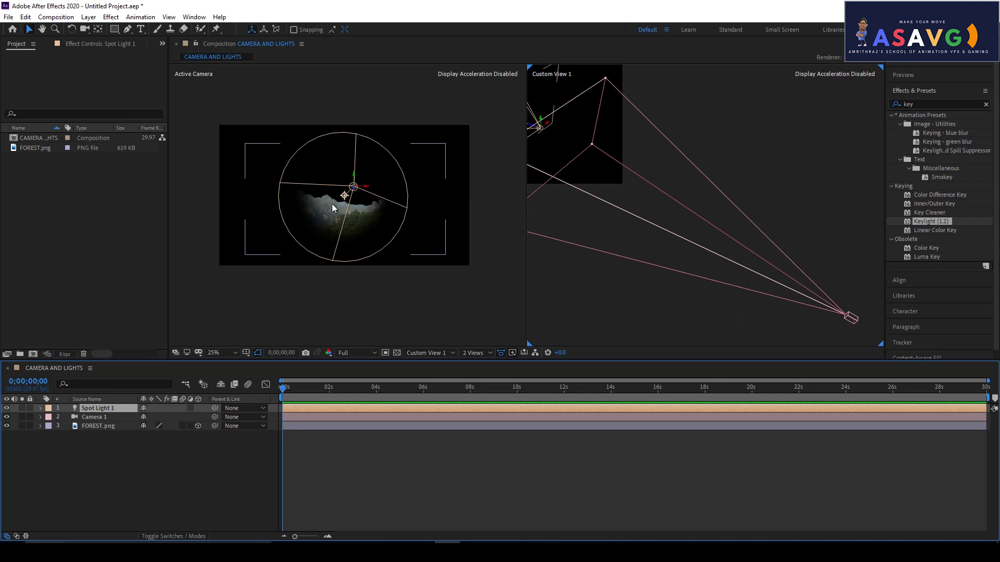
Pan Custom View 1 to show the whole camera, keeping it as the right-hand view.
key("h")
mouse_move(618, 166)
left_mouse_down()
mouse_move(694, 195)
mouse_move(708, 217)
left_mouse_up()
key("v")
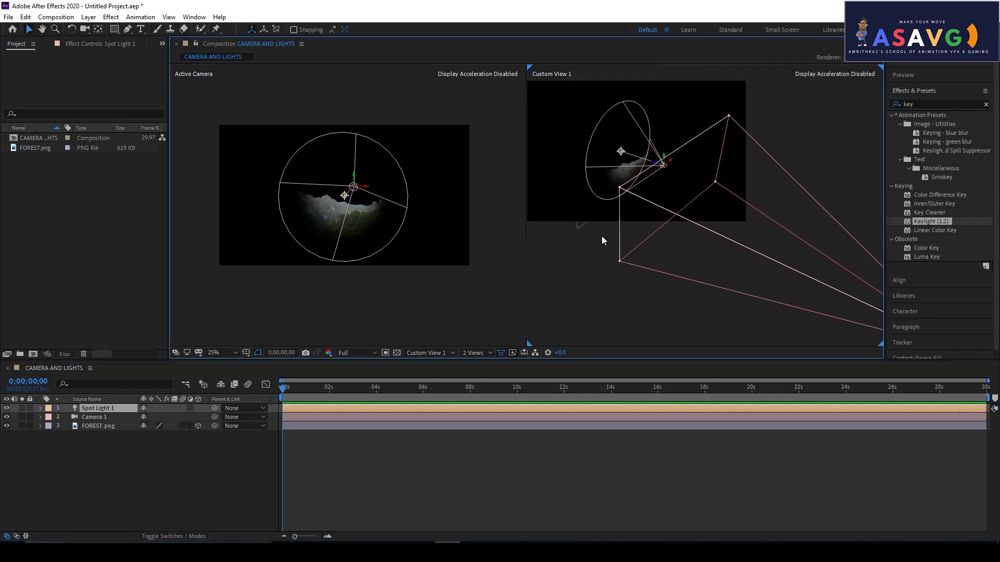
left_click(438, 353)
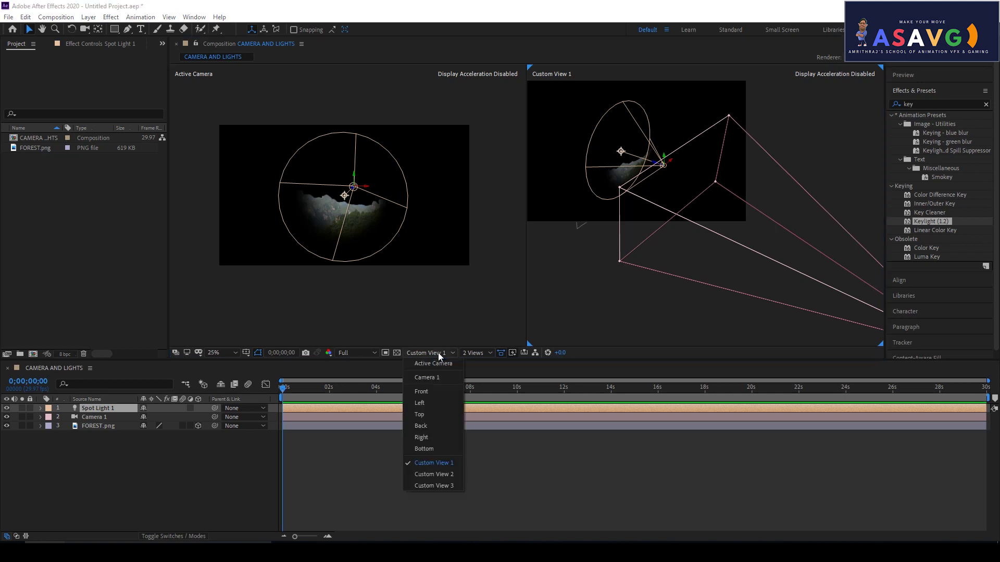
left_click(431, 474)
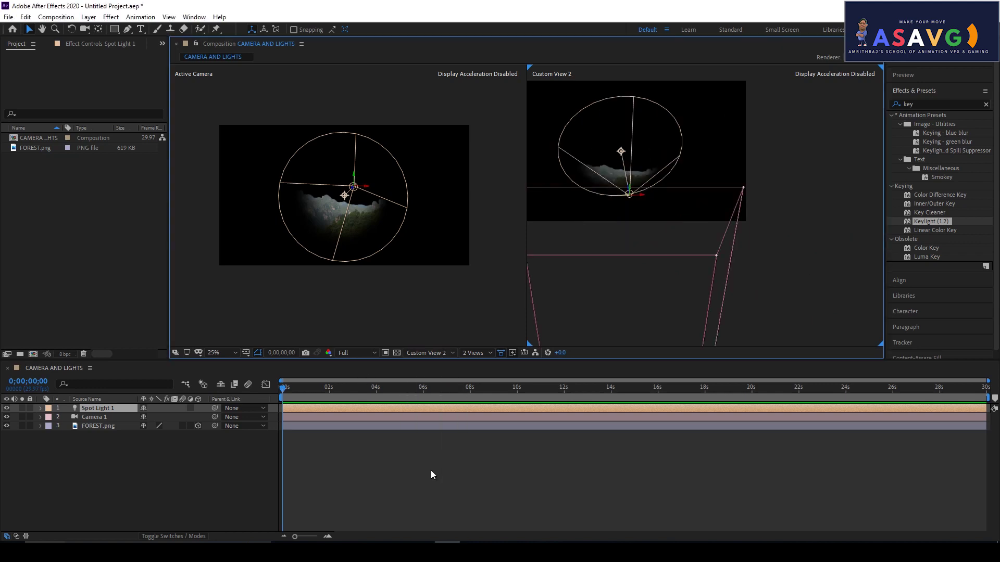
left_click(433, 355)
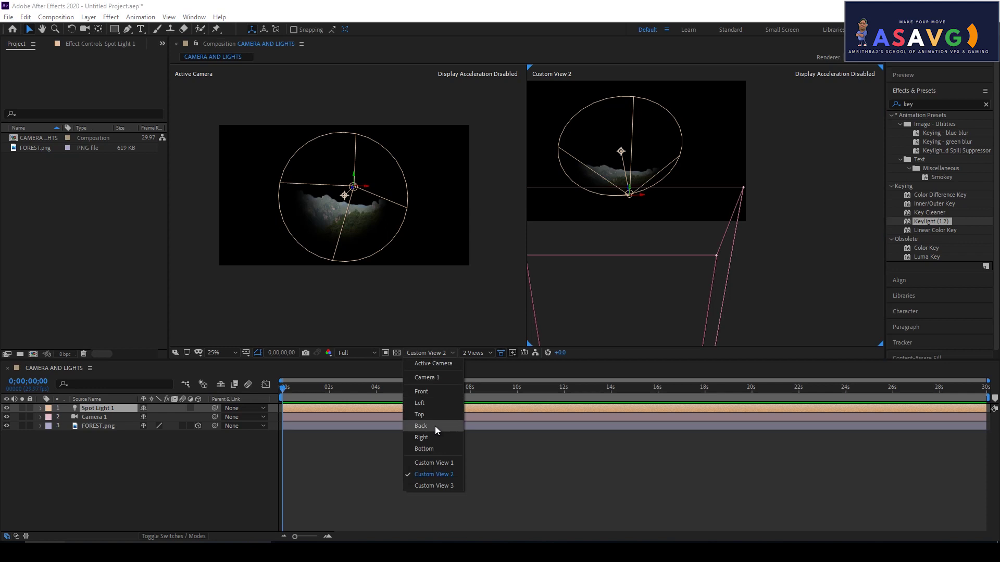
left_click(435, 463)
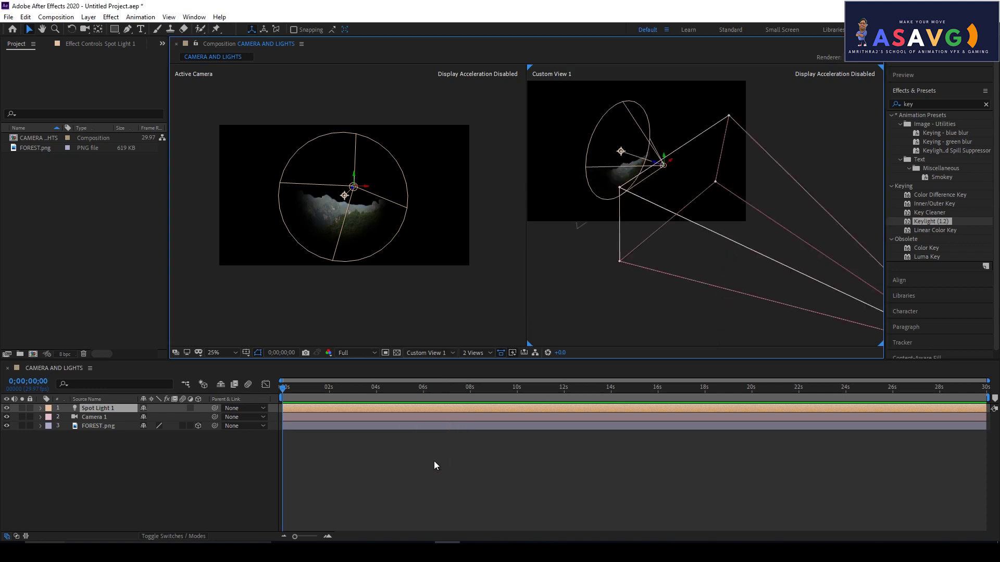
left_click(429, 353)
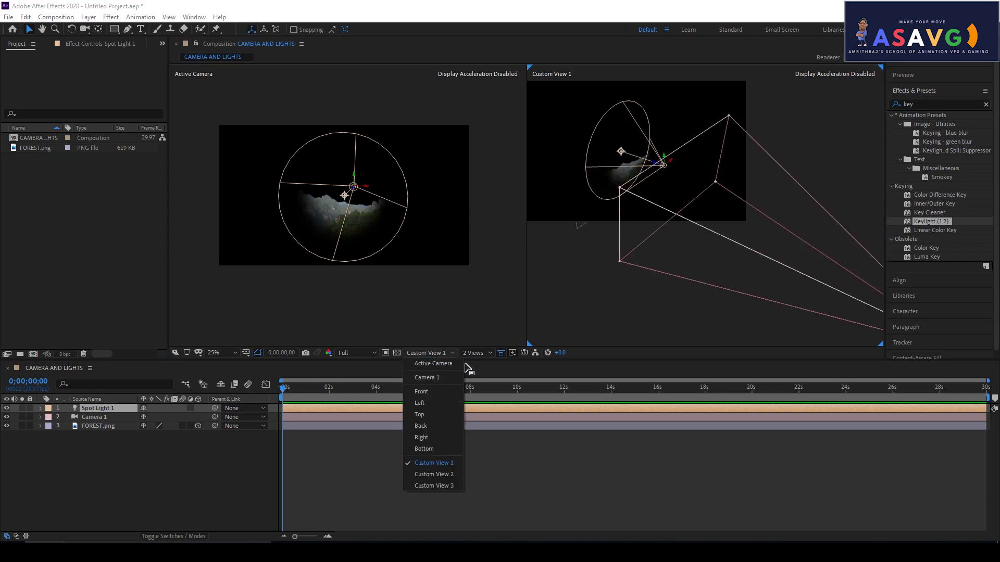
left_click(436, 462)
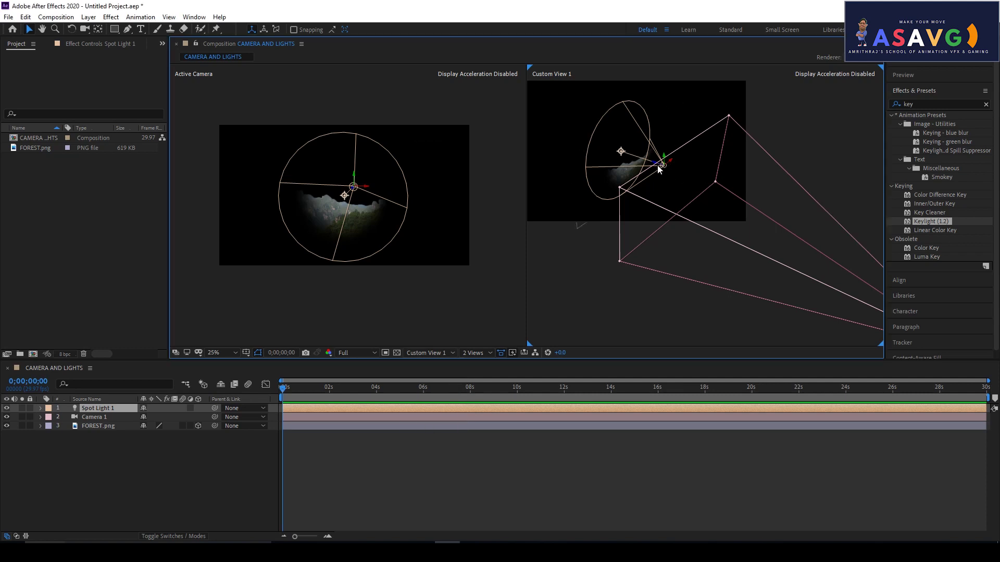
Drag Spot Light 1 so its cone lights more forest, then reveal its Light Options.
mouse_move(663, 168)
left_mouse_down()
mouse_move(735, 221)
mouse_move(675, 189)
mouse_move(693, 213)
mouse_move(723, 215)
left_mouse_up()
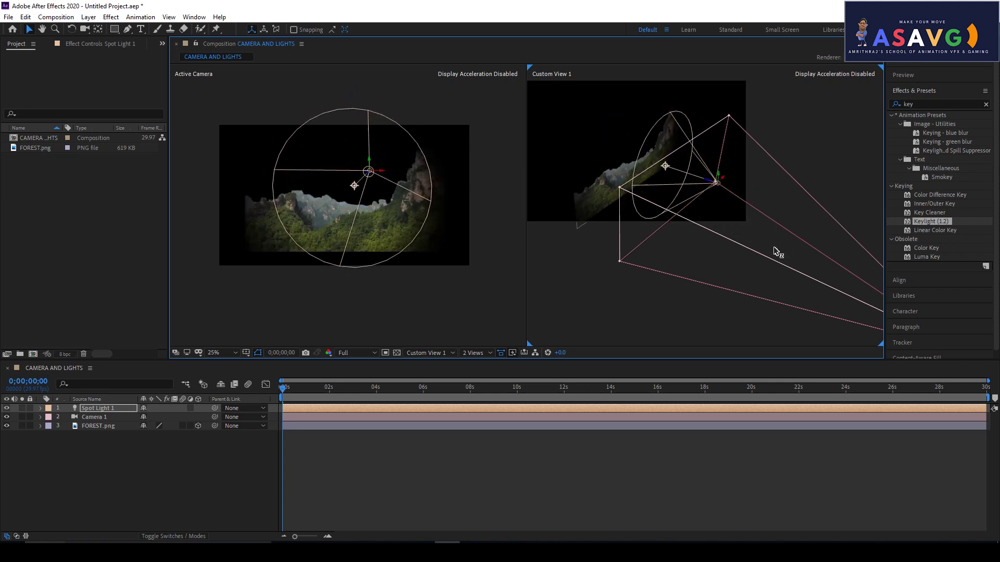
mouse_move(719, 174)
left_mouse_down()
mouse_move(712, 130)
mouse_move(712, 198)
left_mouse_up()
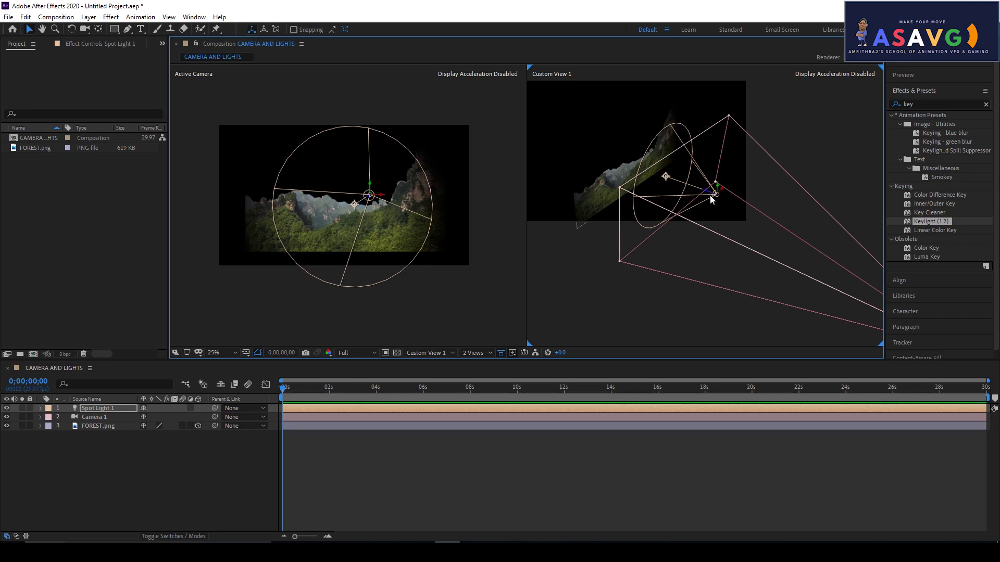
left_click(41, 408)
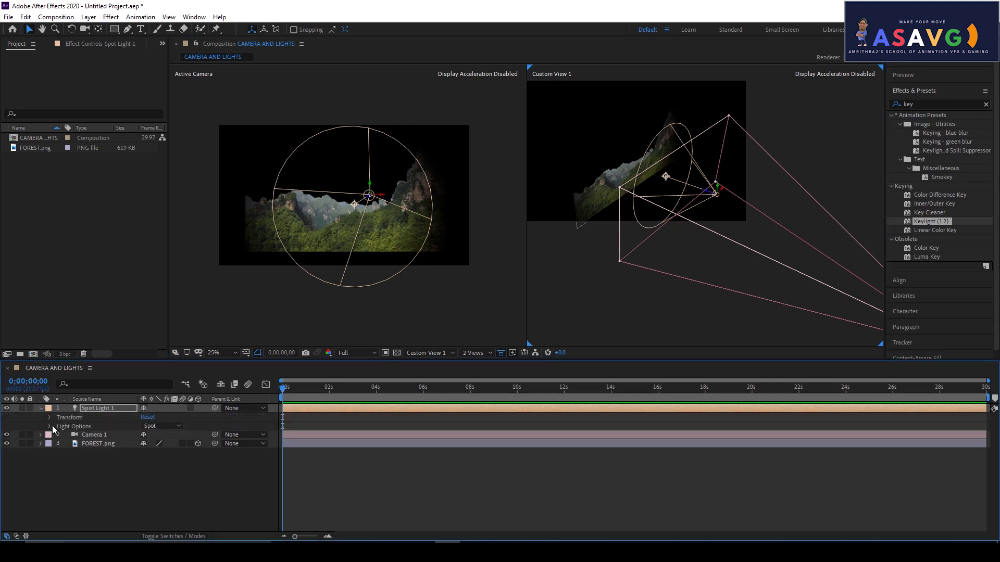
left_click(50, 426)
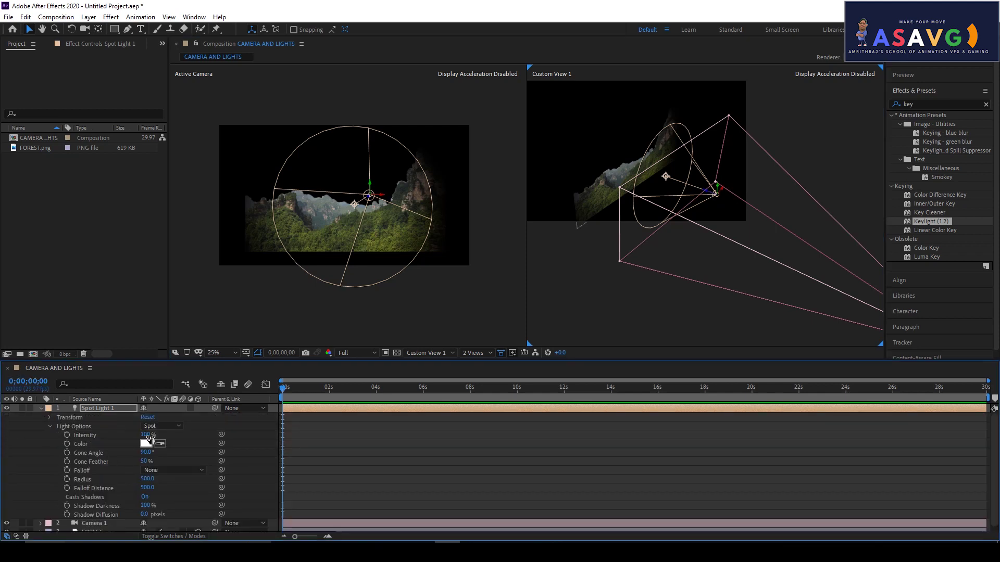
scroll(164, 453, "down", 1)
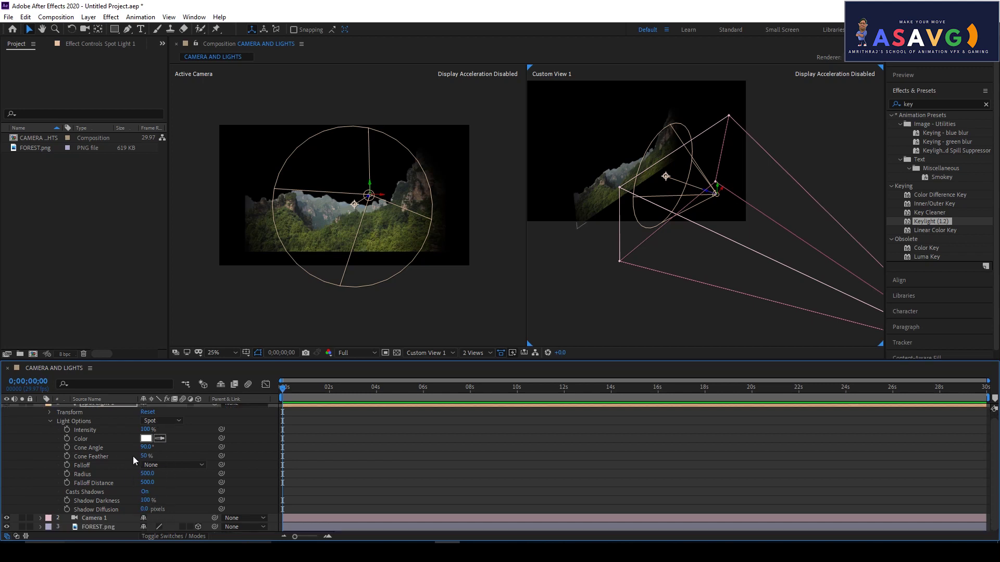
Raise Spot Light 1's intensity to 114% and cone feather to 71%, trying Smooth falloff.
mouse_move(146, 430)
left_mouse_down()
mouse_move(192, 420)
mouse_move(146, 429)
mouse_move(155, 445)
mouse_move(129, 456)
mouse_move(178, 447)
mouse_move(108, 457)
left_mouse_up()
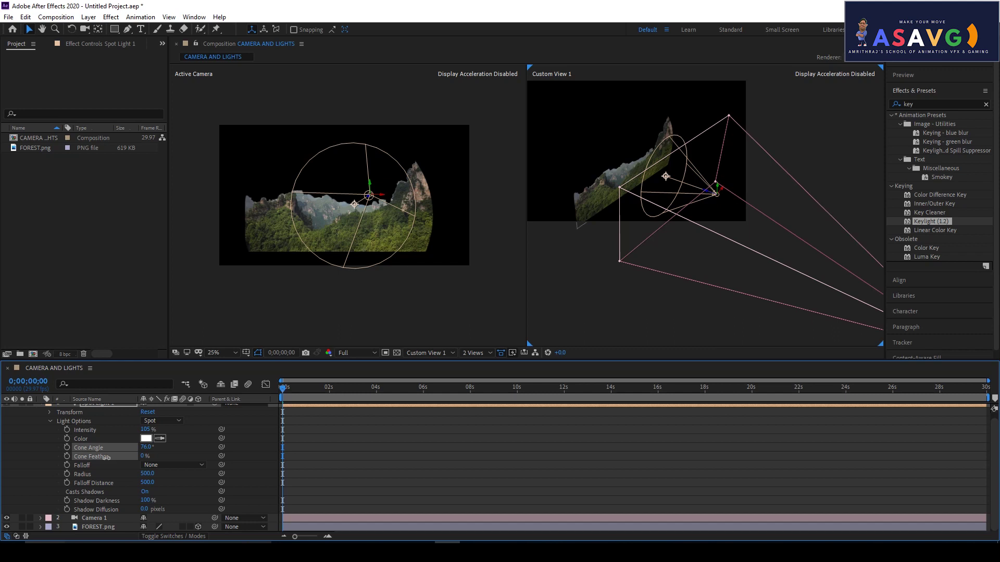
left_click_drag(143, 456, 168, 450)
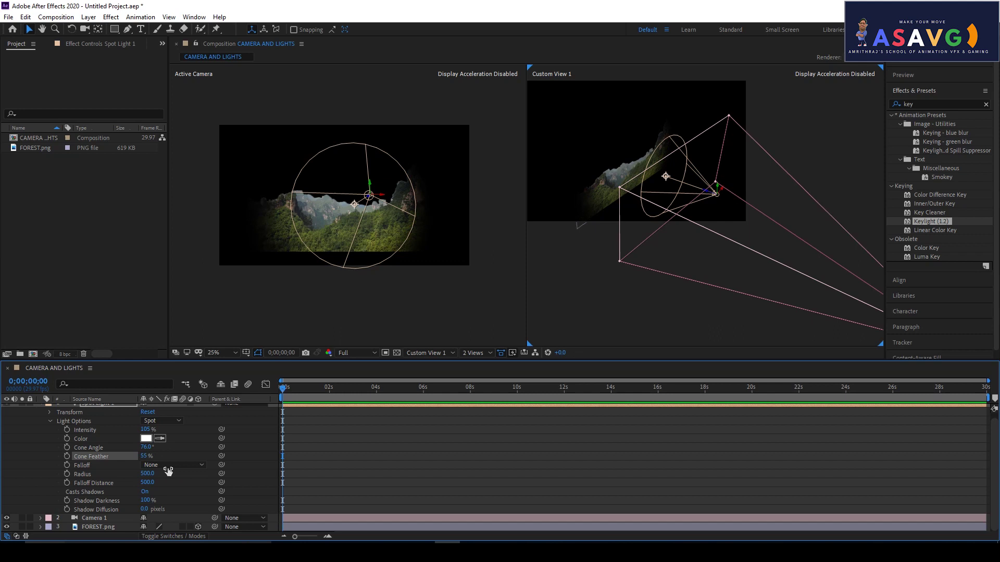
left_click(167, 466)
left_click(168, 485)
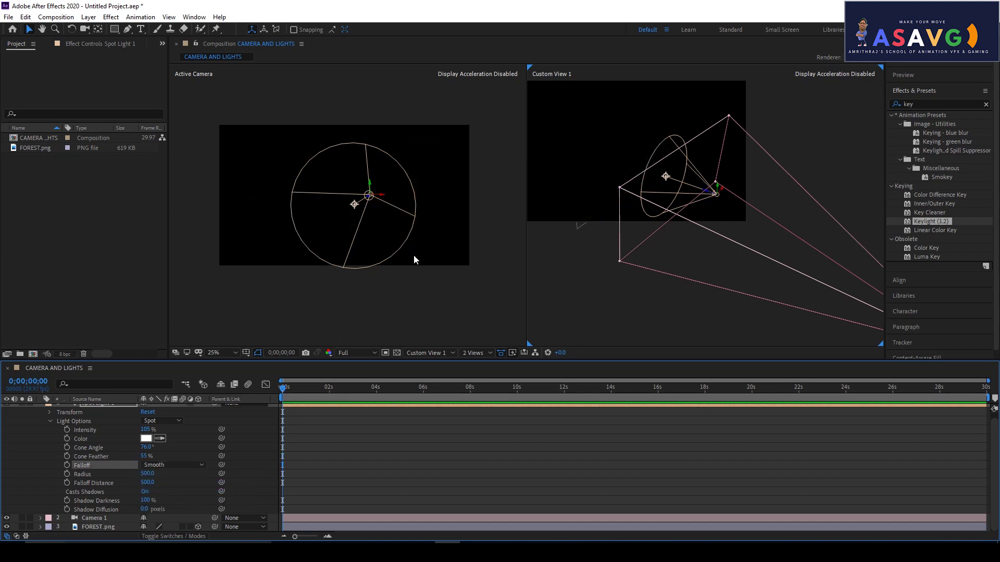
left_click_drag(150, 473, 151, 430)
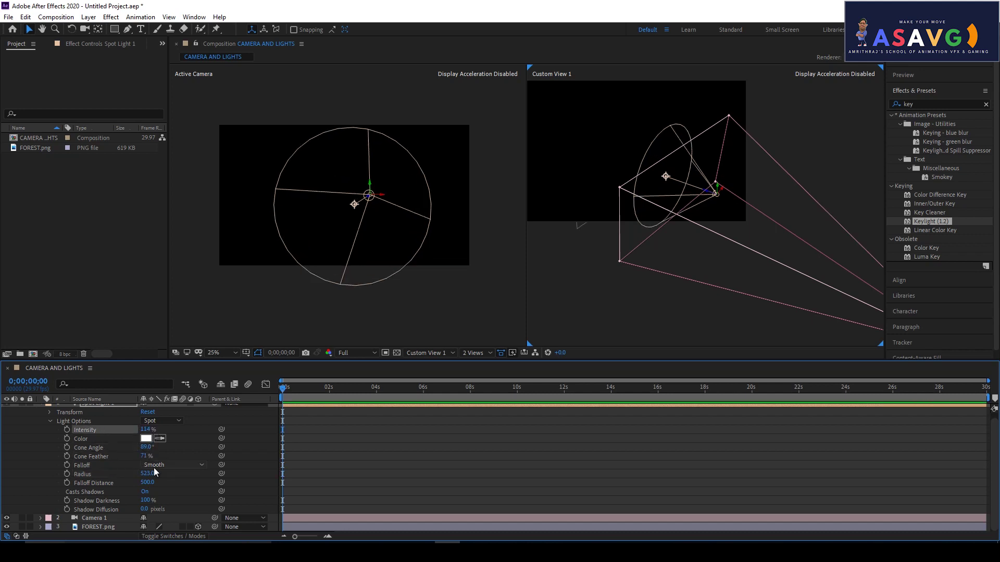
Set the spotlight's Falloff to None and Shadow Darkness to 185%.
left_click(166, 464)
left_click(172, 457)
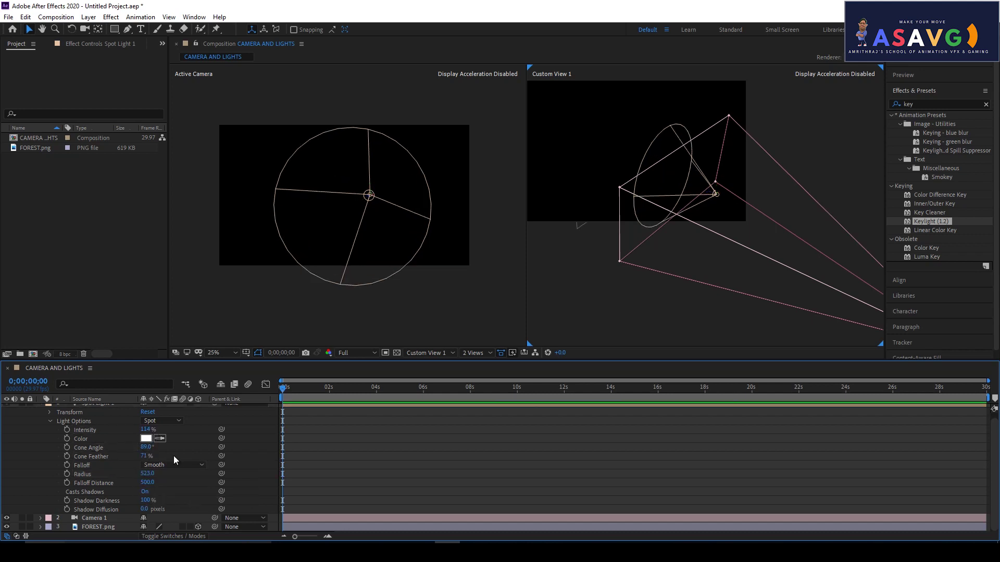
left_click(173, 465)
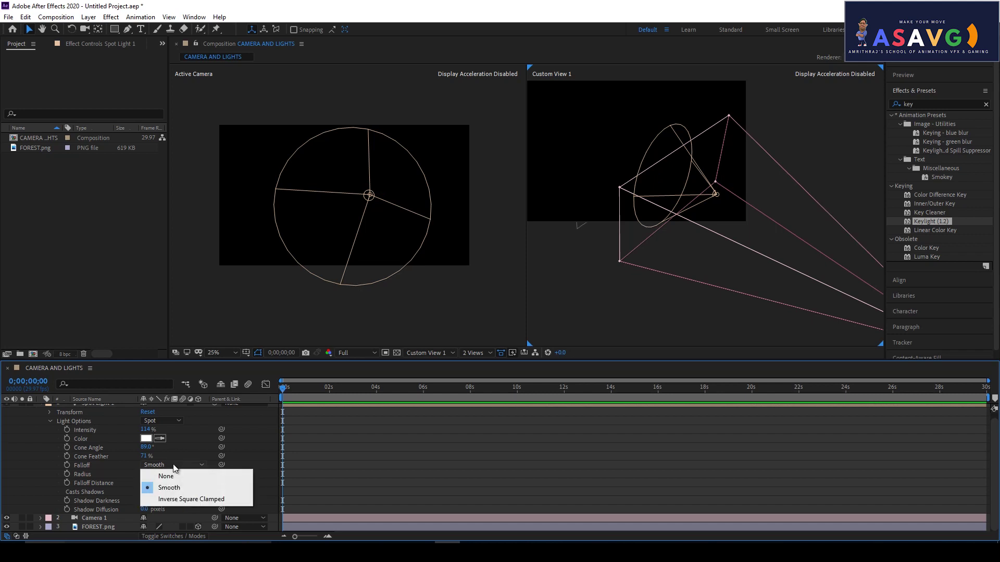
left_click(173, 500)
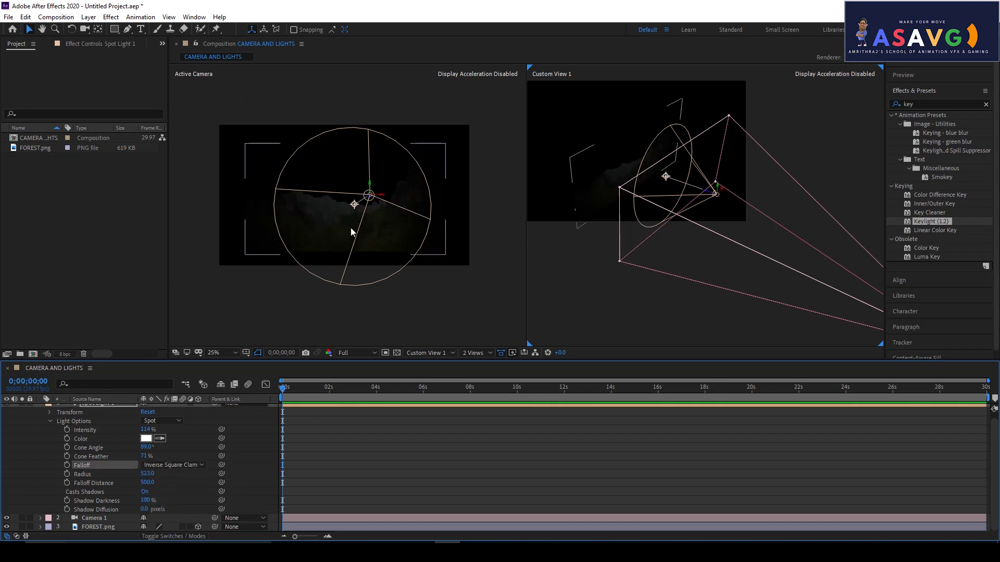
left_click(173, 465)
left_click(173, 476)
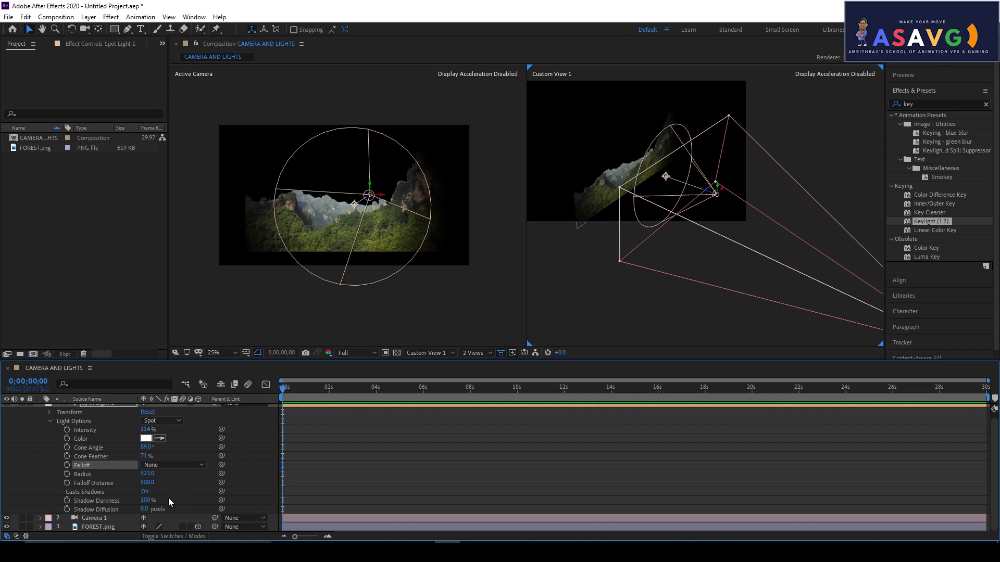
mouse_move(144, 500)
left_mouse_down()
mouse_move(136, 501)
mouse_move(186, 499)
left_mouse_up()
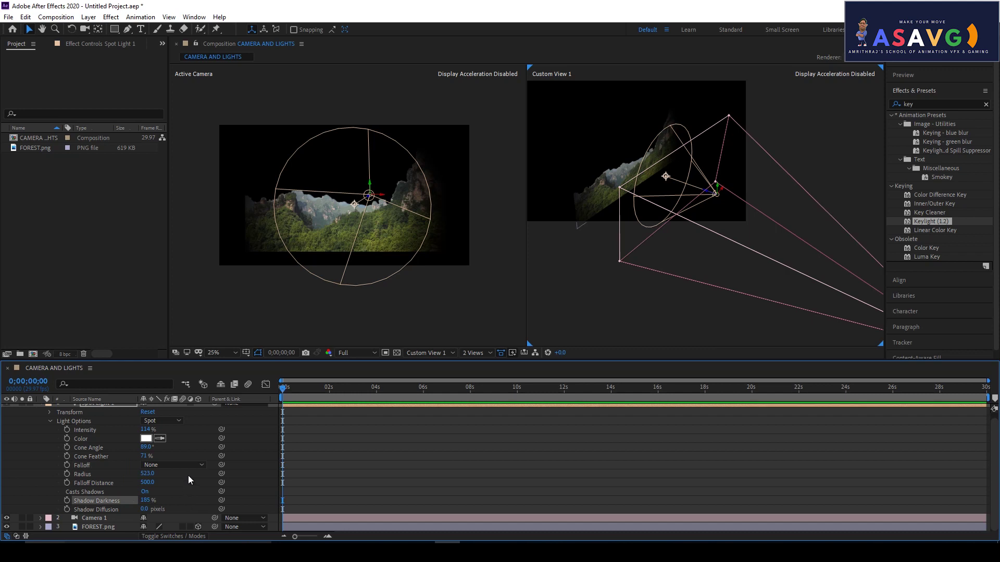
scroll(189, 476, "up", 1)
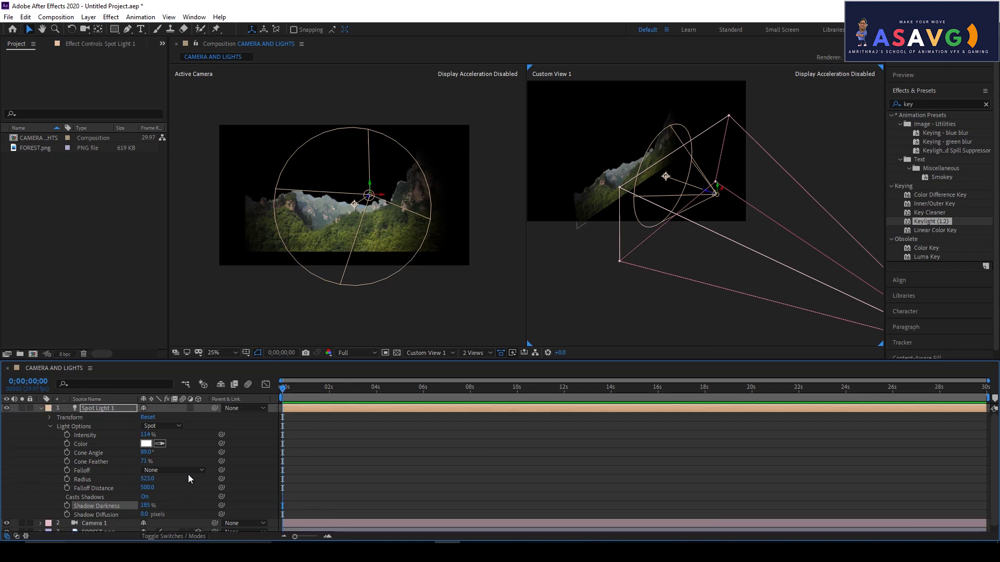
Add a new light layer with Light Type set to Point.
left_click(41, 406)
right_click(96, 474)
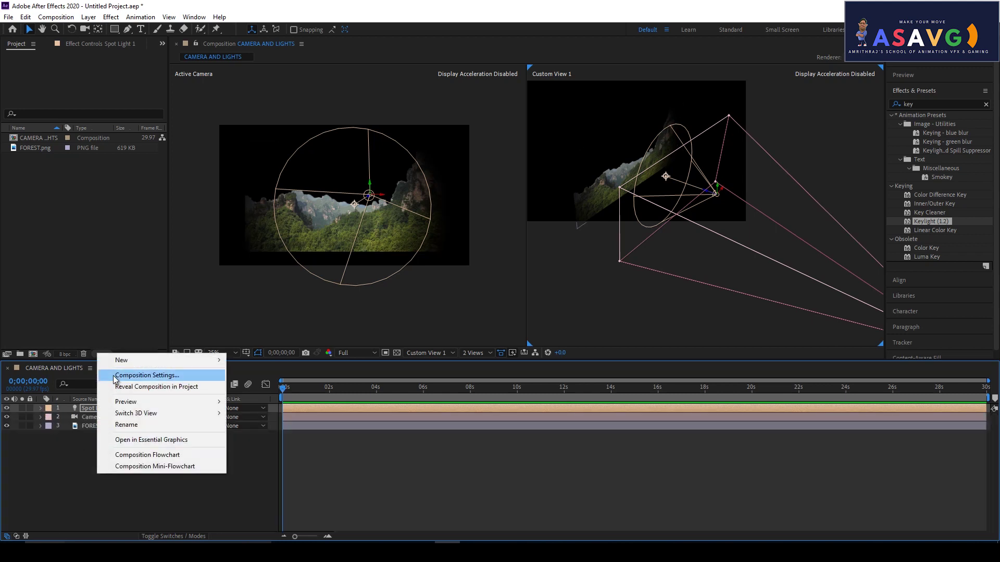
mouse_move(171, 364)
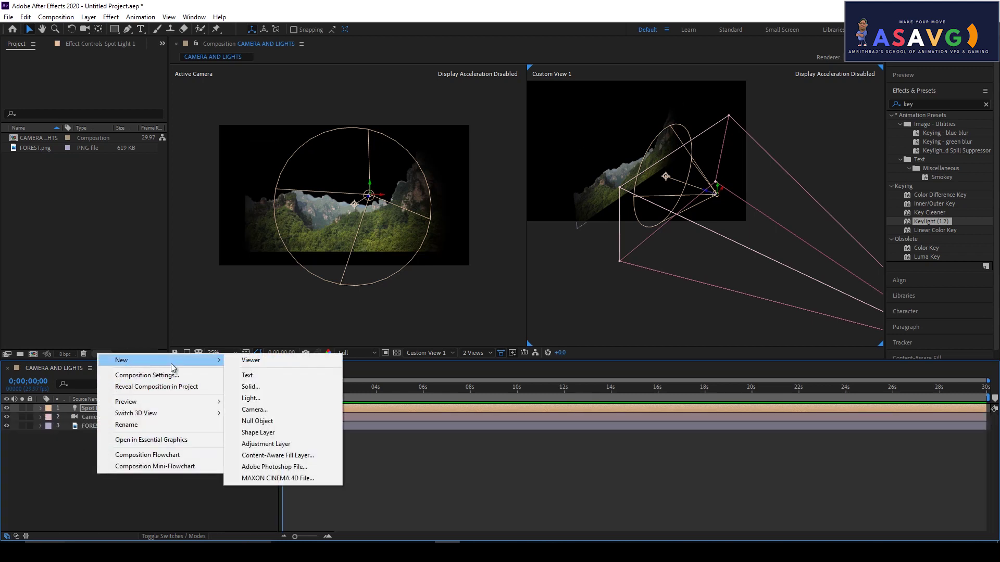
left_click(276, 395)
left_click(440, 174)
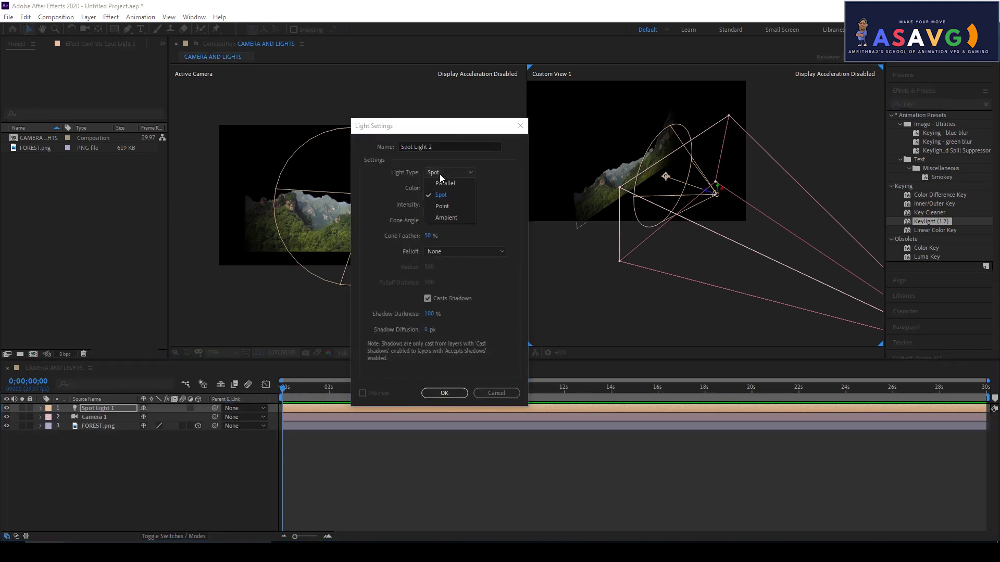
left_click(441, 205)
left_click(439, 394)
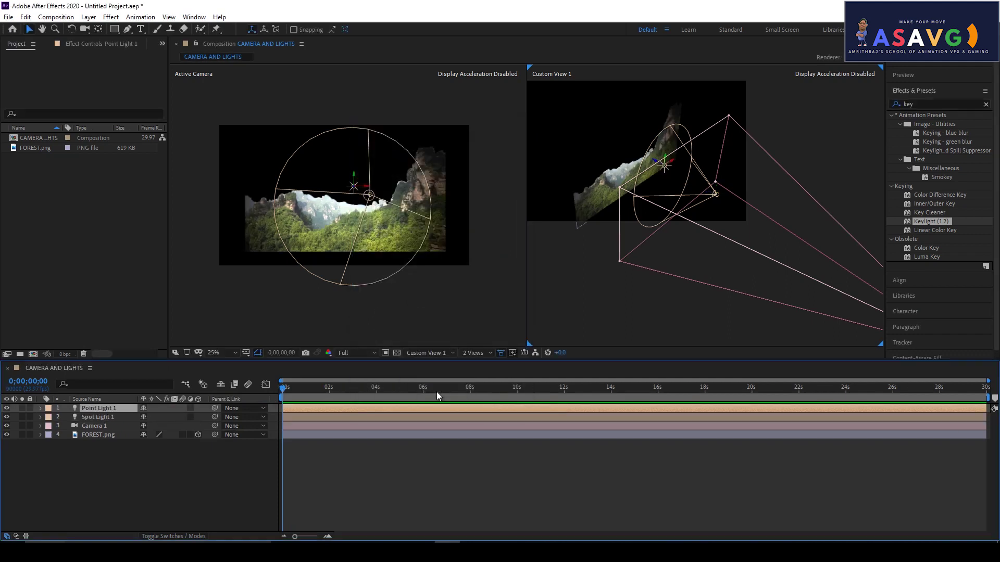
Raise Point Light 1 higher in the scene and leave Spot Light 1 hidden.
left_click(7, 417)
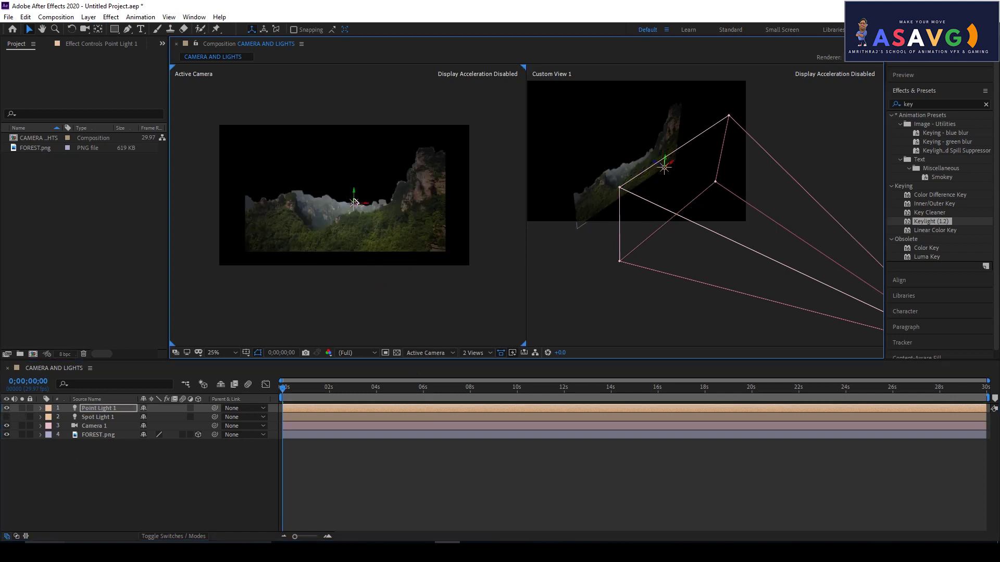
mouse_move(355, 180)
left_mouse_down()
mouse_move(354, 162)
mouse_move(368, 214)
mouse_move(430, 231)
mouse_move(322, 219)
mouse_move(314, 208)
left_mouse_up()
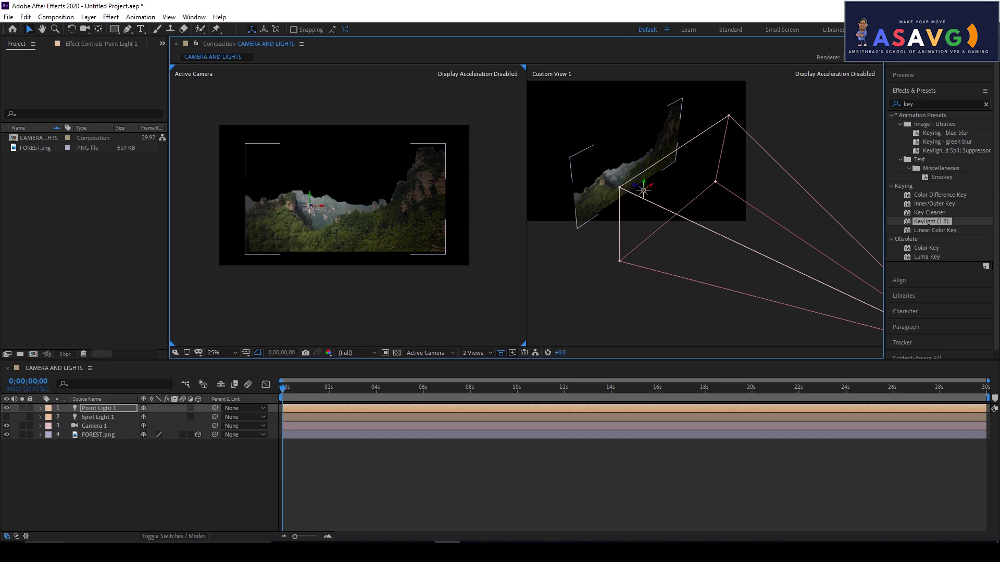
left_click(7, 417)
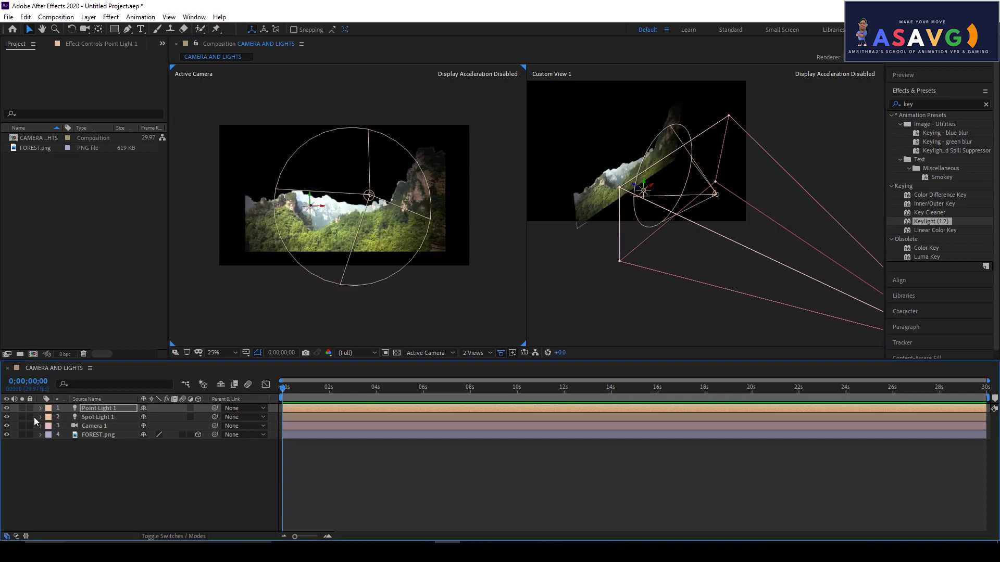
left_click(6, 417)
Raise Point Light 1's intensity to 118% in its Light Options.
left_click(41, 408)
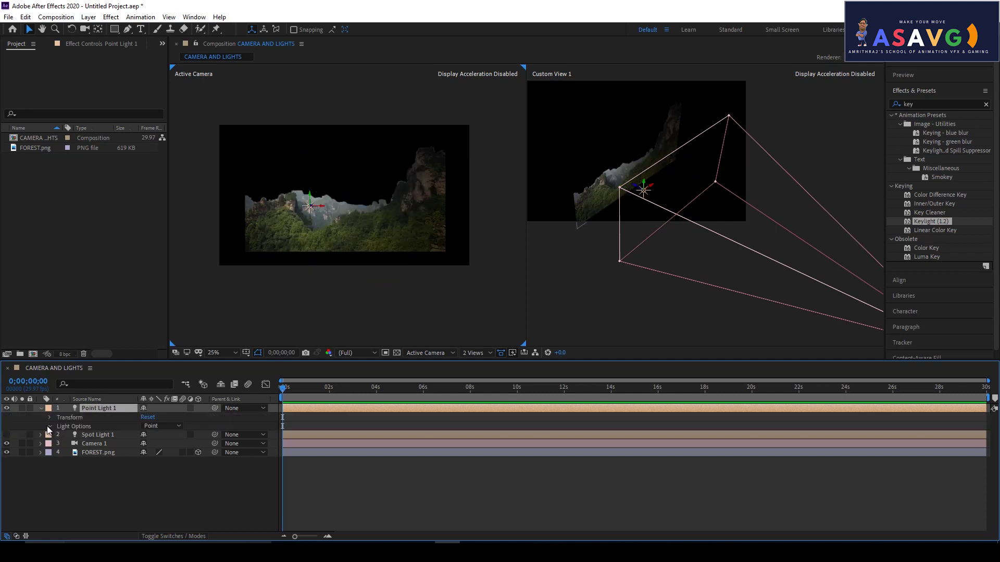
left_click(49, 427)
left_click_drag(148, 436, 158, 444)
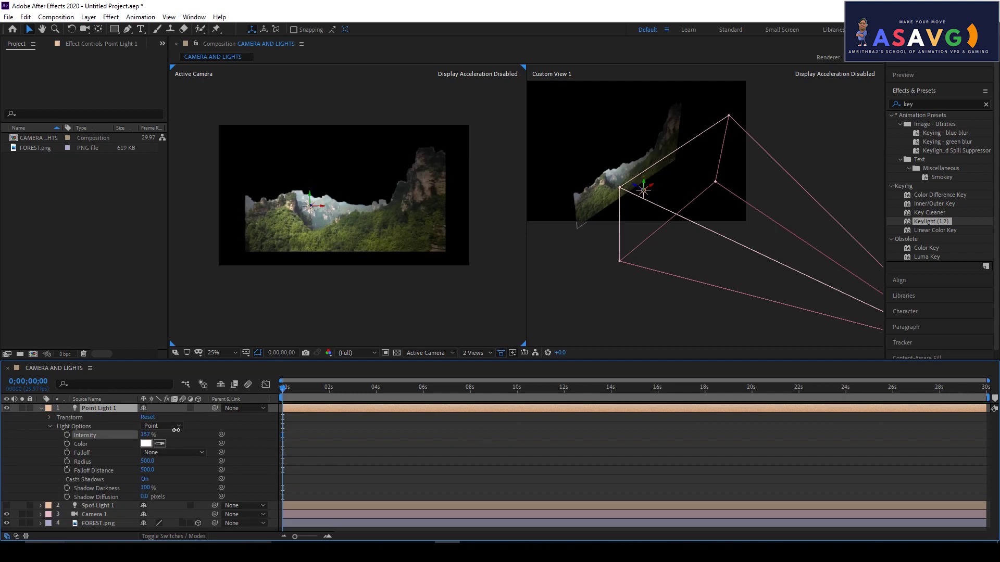
Try a red light colour, revert it to white, and enlarge the radius to 531.
left_click(150, 444)
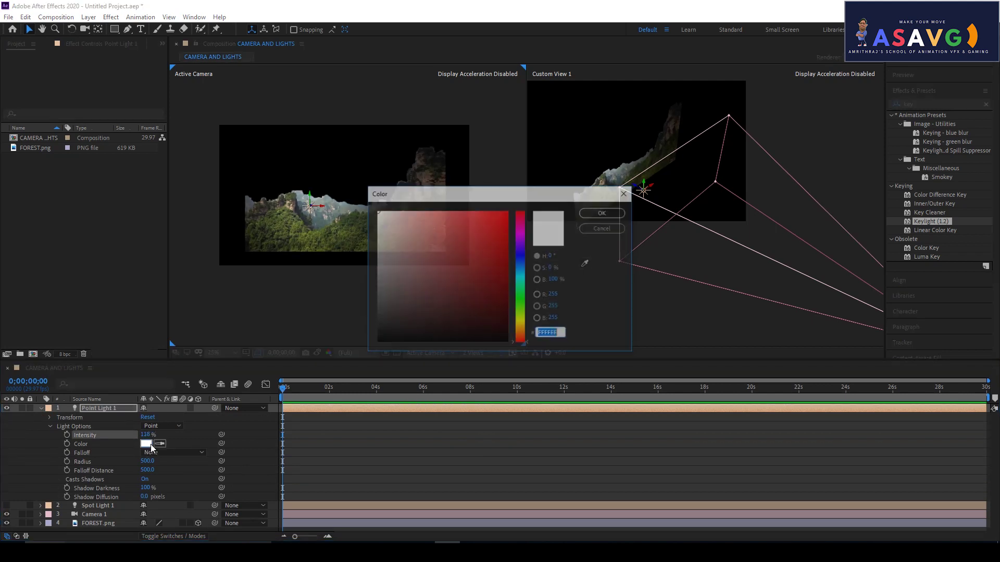
left_click(501, 249)
left_click(604, 213)
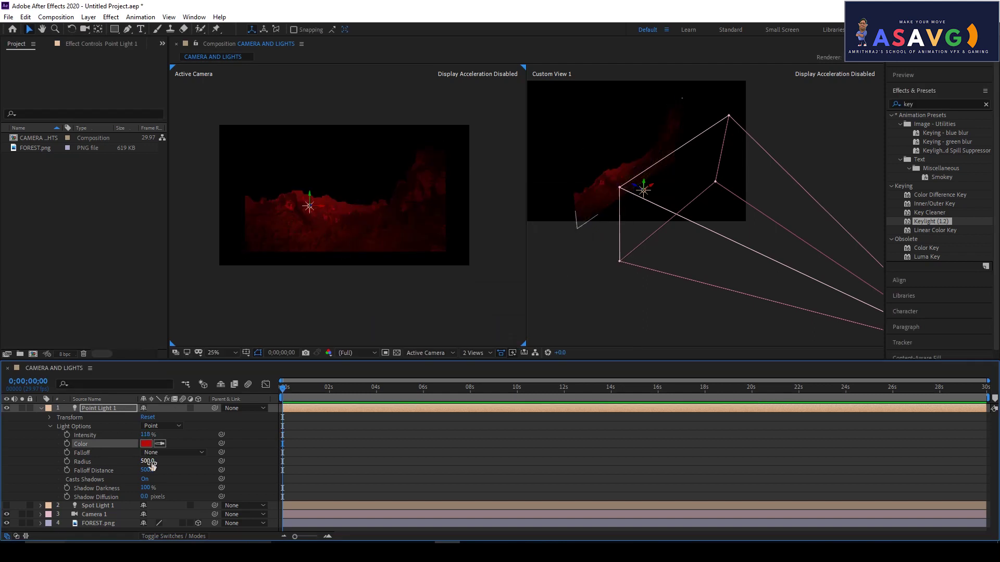
left_click(146, 443)
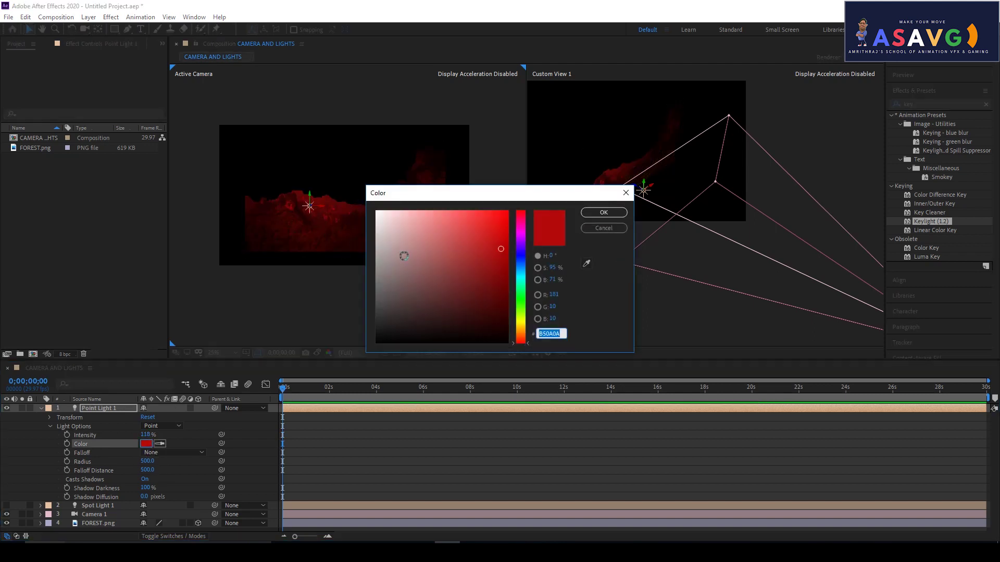
left_click(377, 212)
left_click(588, 212)
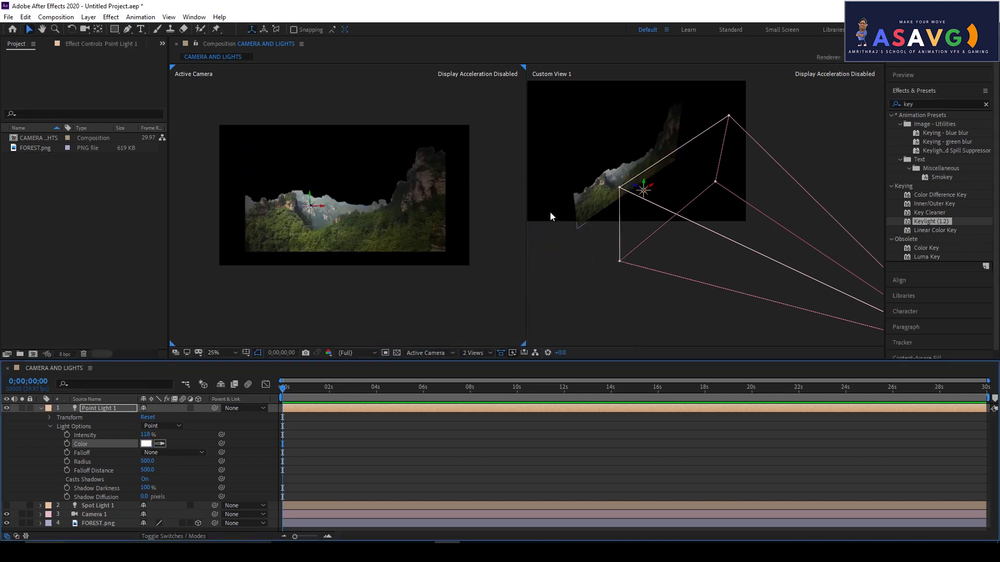
mouse_move(147, 461)
left_mouse_down()
mouse_move(164, 457)
mouse_move(153, 484)
mouse_move(168, 468)
left_mouse_up()
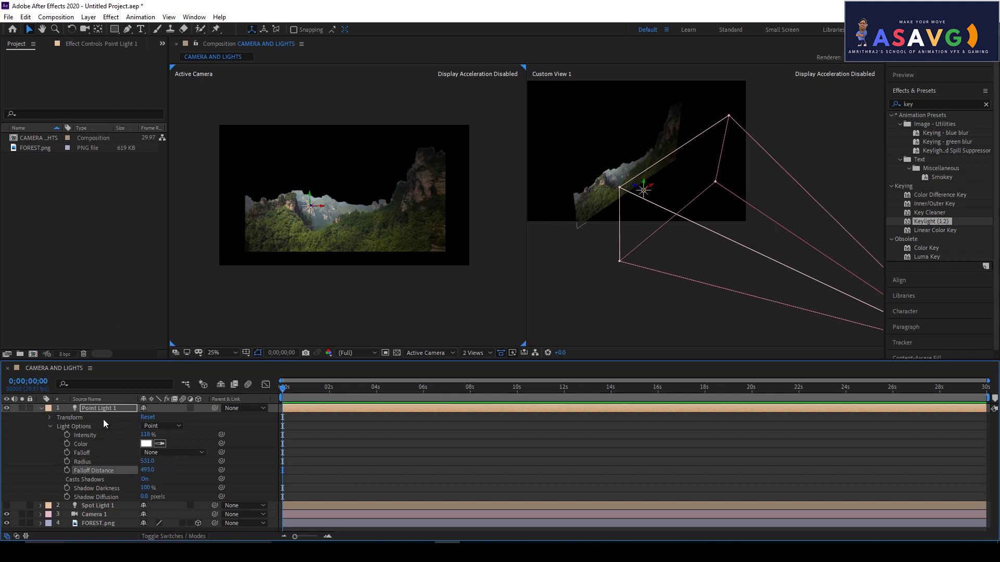
left_click(41, 408)
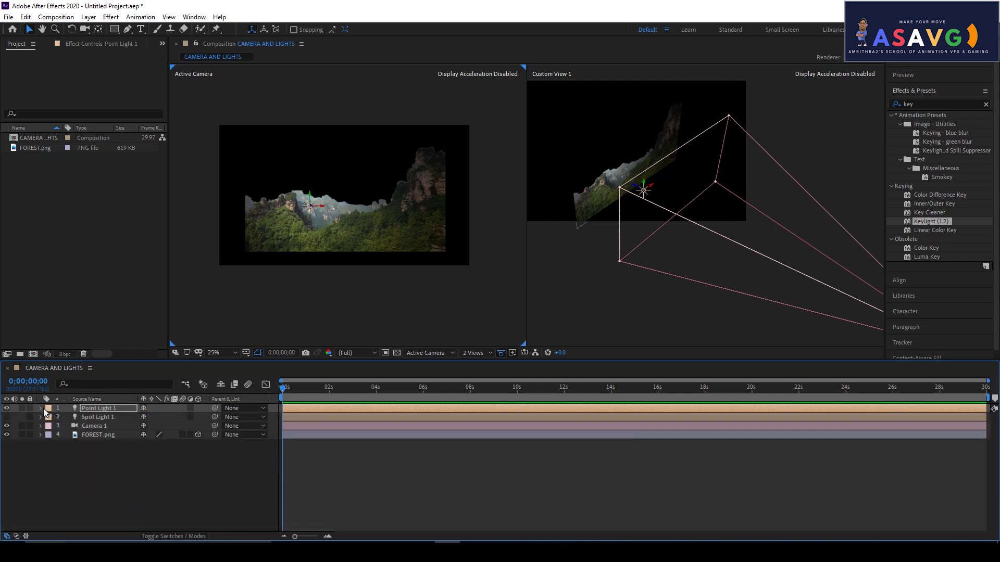
Hide Point Light 1 and create a new light layer of type Ambient, Ambient Light 1.
right_click(105, 477)
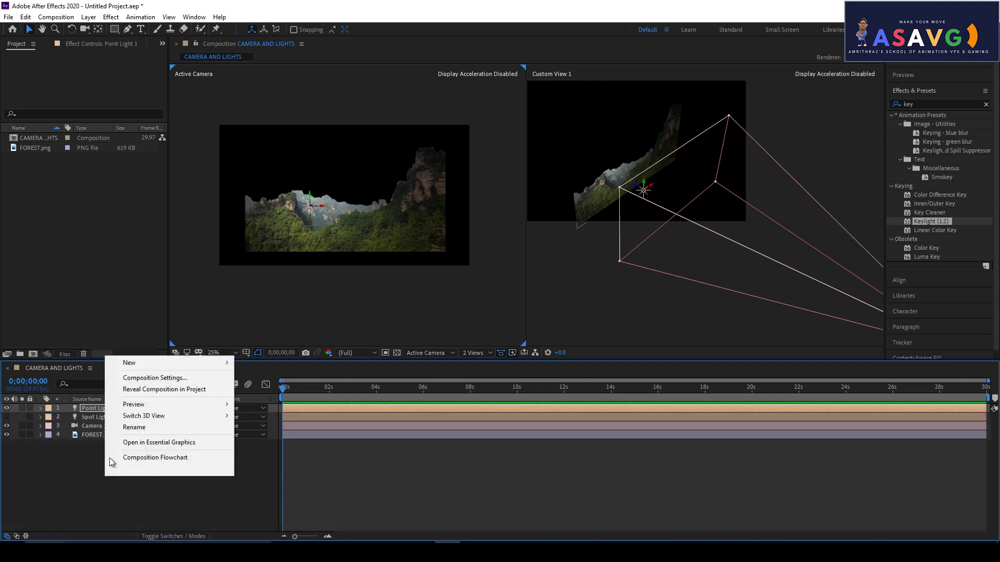
left_click(7, 408)
right_click(76, 474)
mouse_move(104, 360)
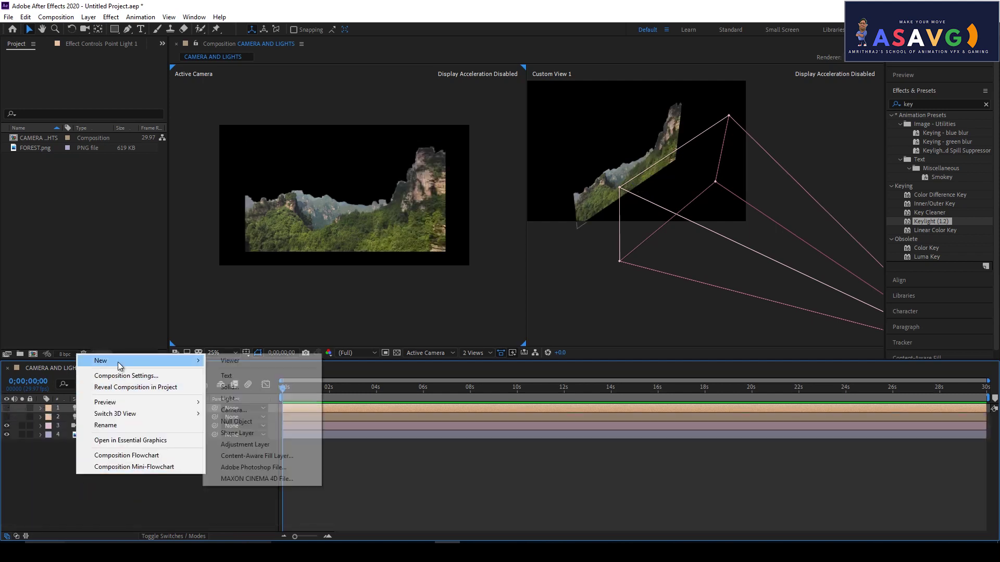
left_click(235, 399)
left_click(456, 172)
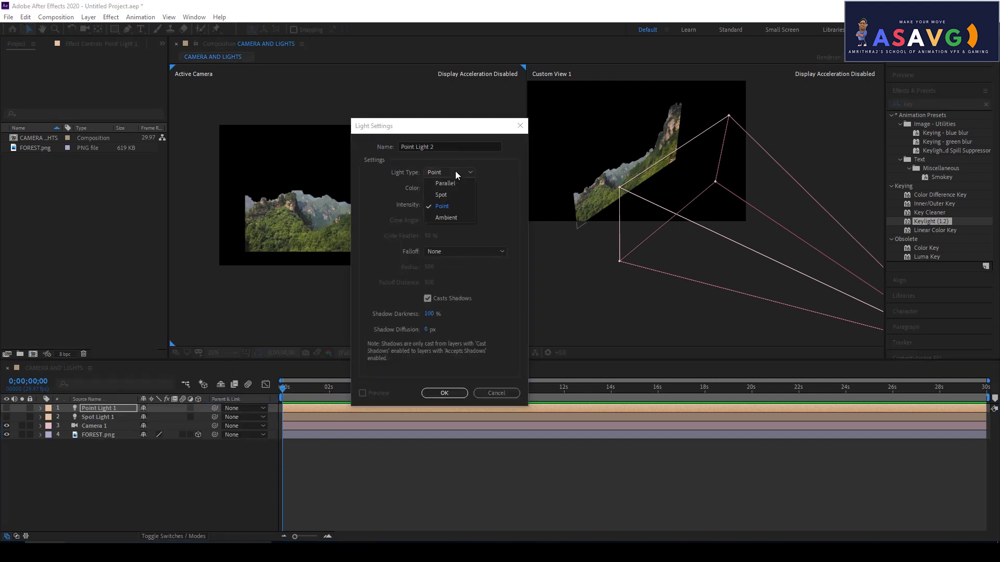
left_click(449, 217)
left_click(442, 393)
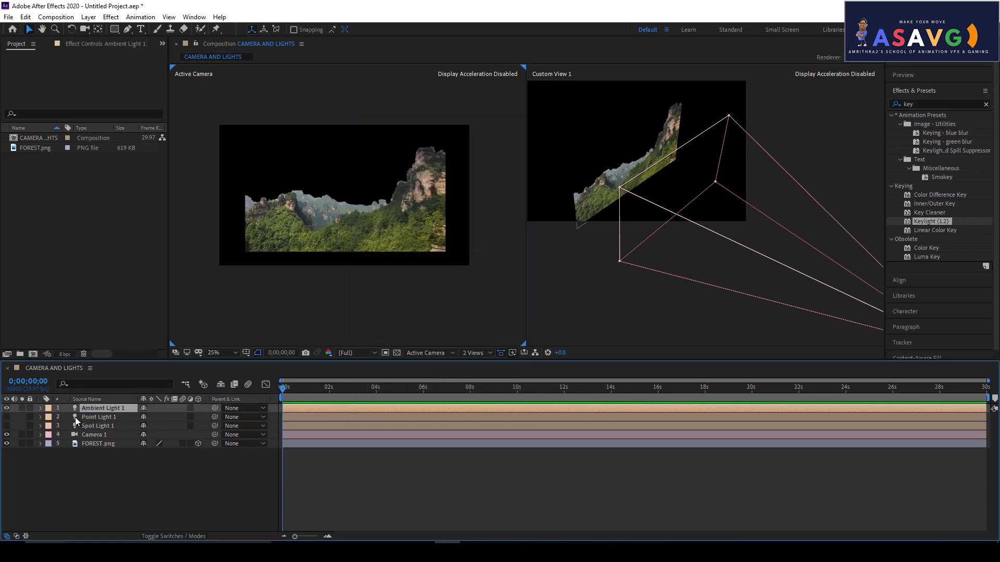
scroll(650, 253, "down", 3)
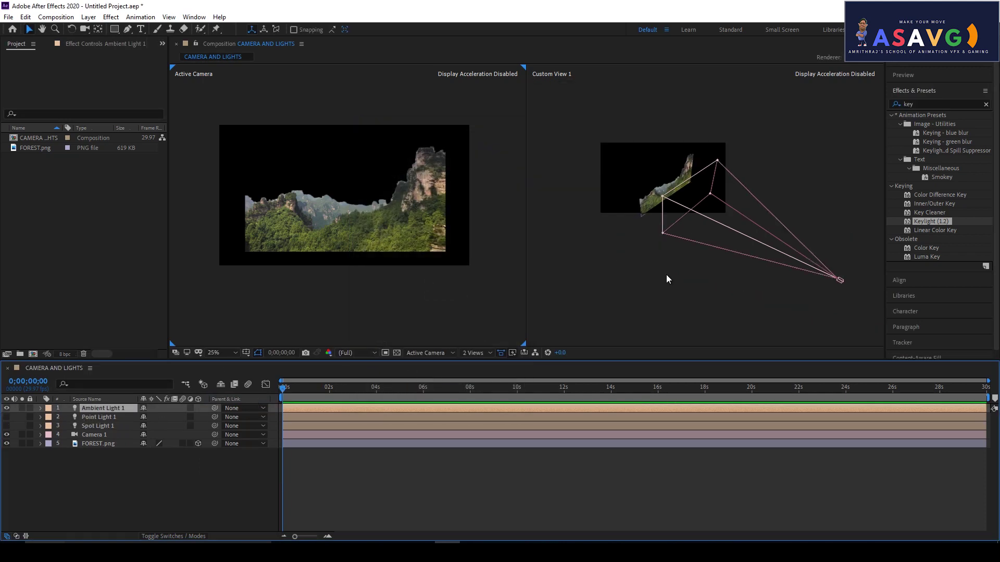
scroll(668, 277, "up", 3)
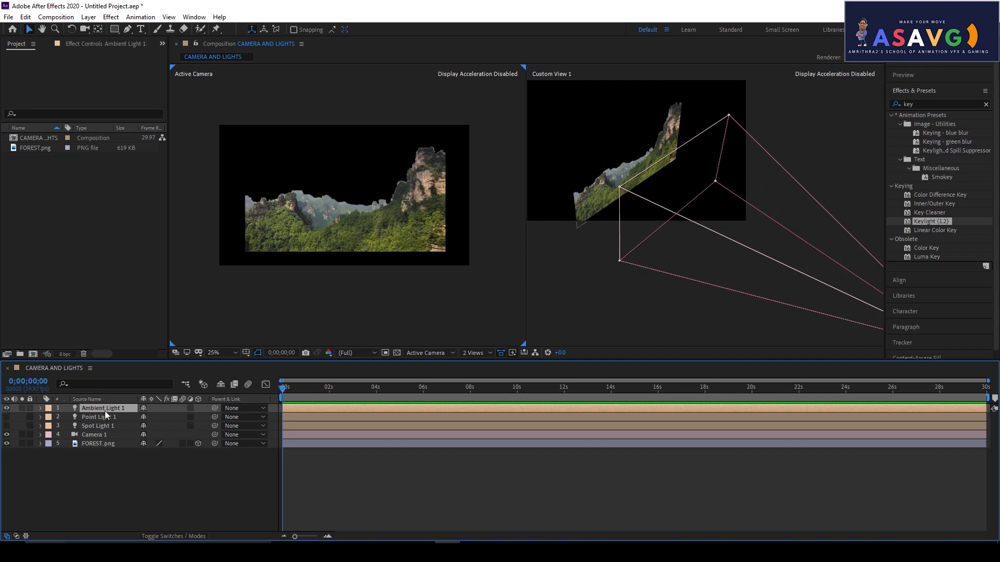
Open Ambient Light 1's light options and raise its intensity to 111%.
left_click(40, 409)
left_click(50, 419)
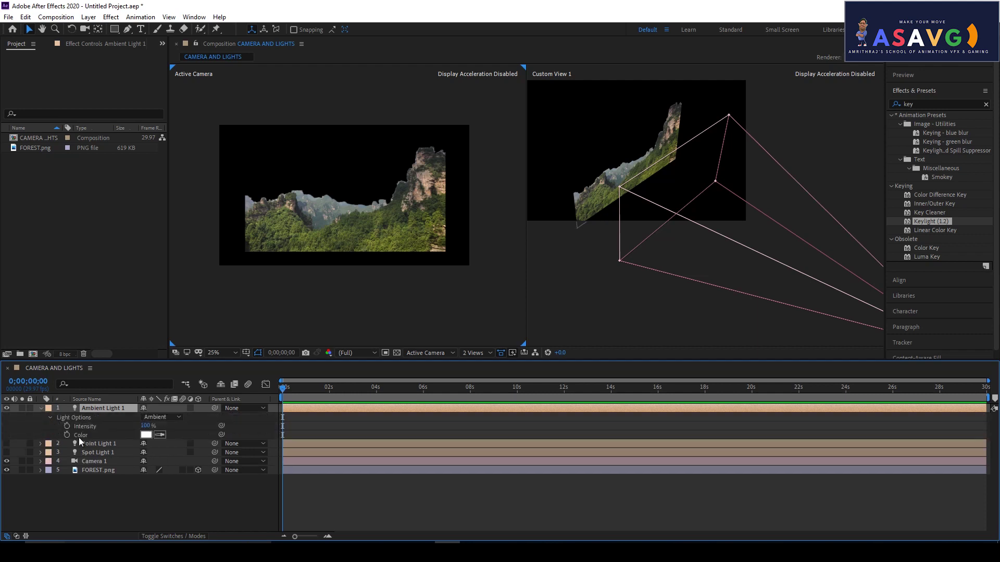
mouse_move(145, 426)
left_mouse_down()
mouse_move(166, 419)
mouse_move(156, 421)
left_mouse_up()
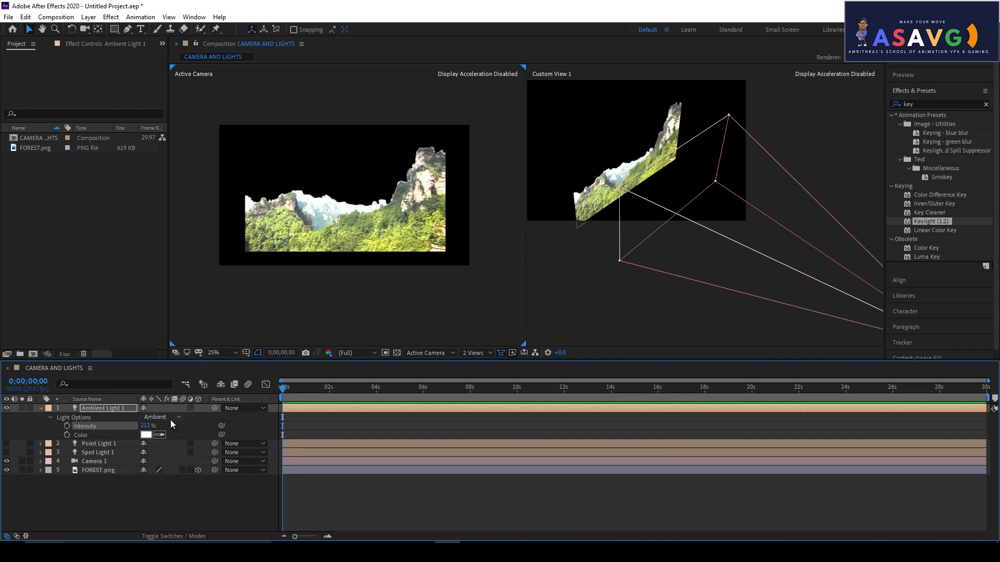
Cycle the light type through Parallel, Spot and Point, back to Ambient, then set intensity to 175%.
left_click(170, 419)
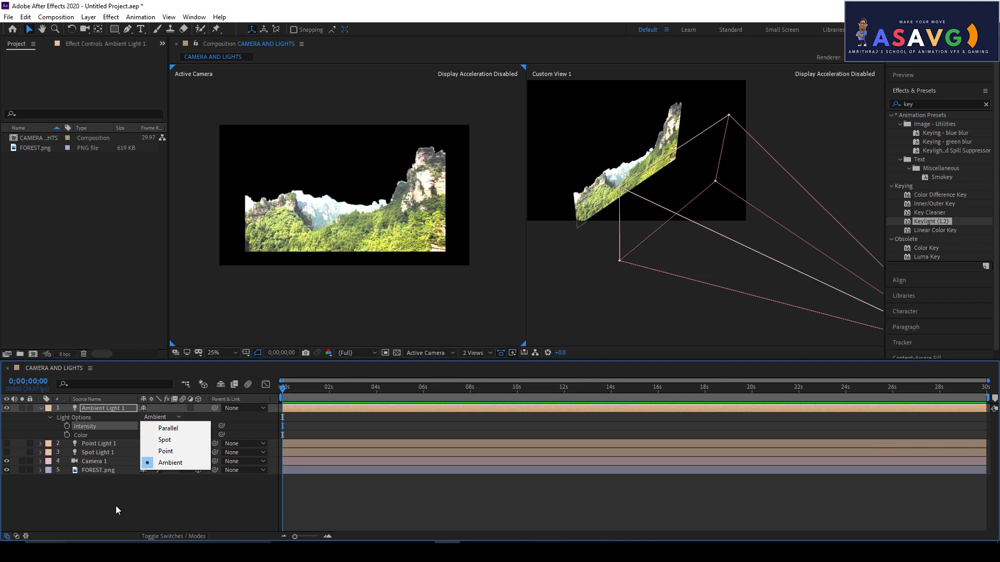
left_click(116, 510)
left_click(162, 418)
left_click(163, 428)
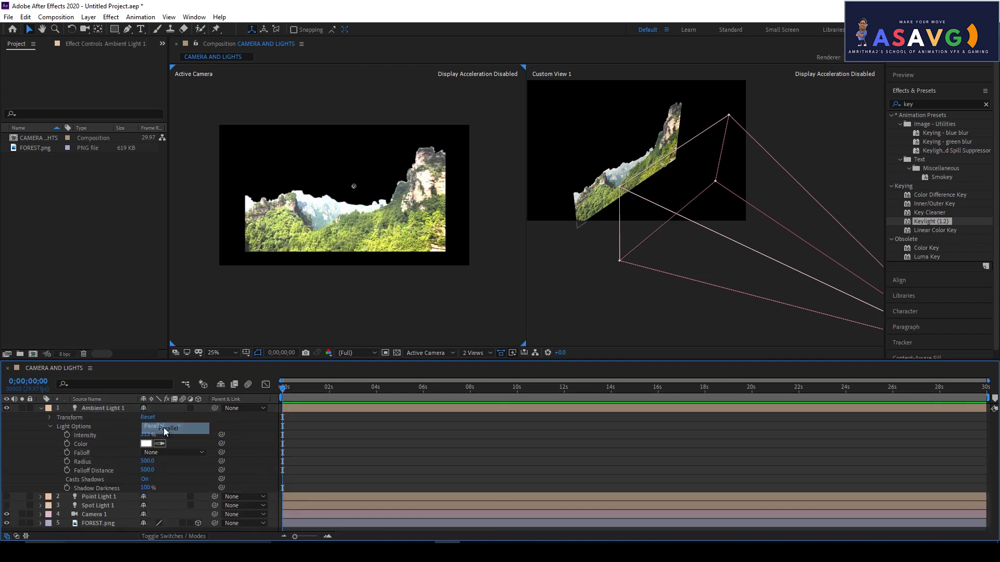
left_click(162, 426)
left_click(164, 449)
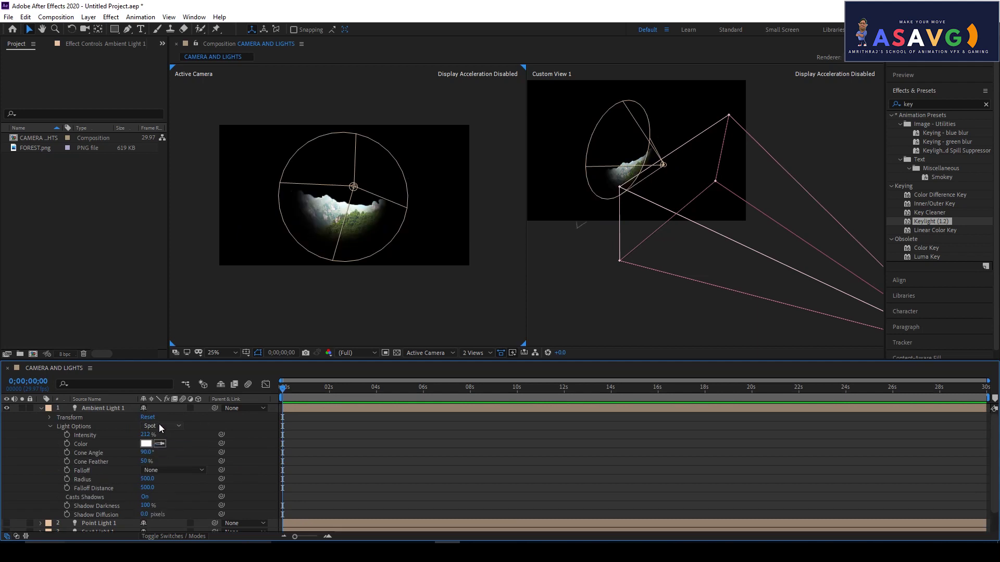
left_click(158, 426)
left_click(164, 460)
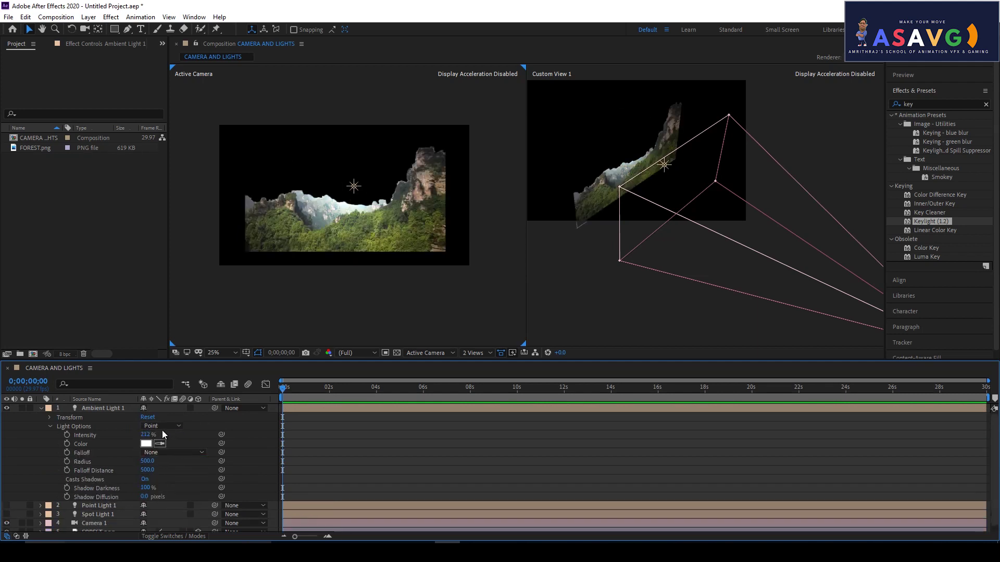
left_click(162, 426)
left_click(167, 470)
left_click(164, 418)
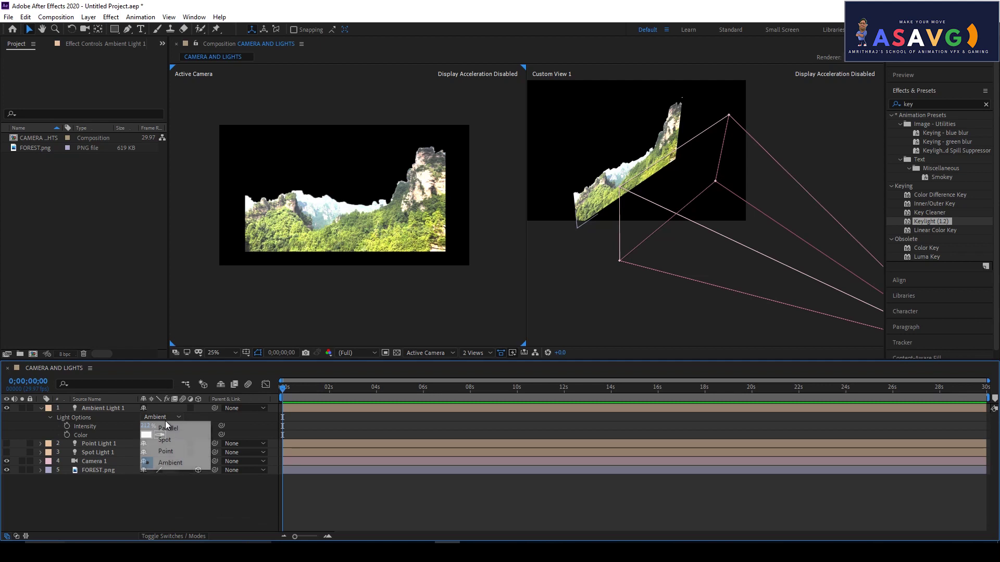
left_click(167, 463)
mouse_move(142, 430)
left_mouse_down()
mouse_move(180, 410)
mouse_move(124, 413)
mouse_move(133, 418)
left_mouse_up()
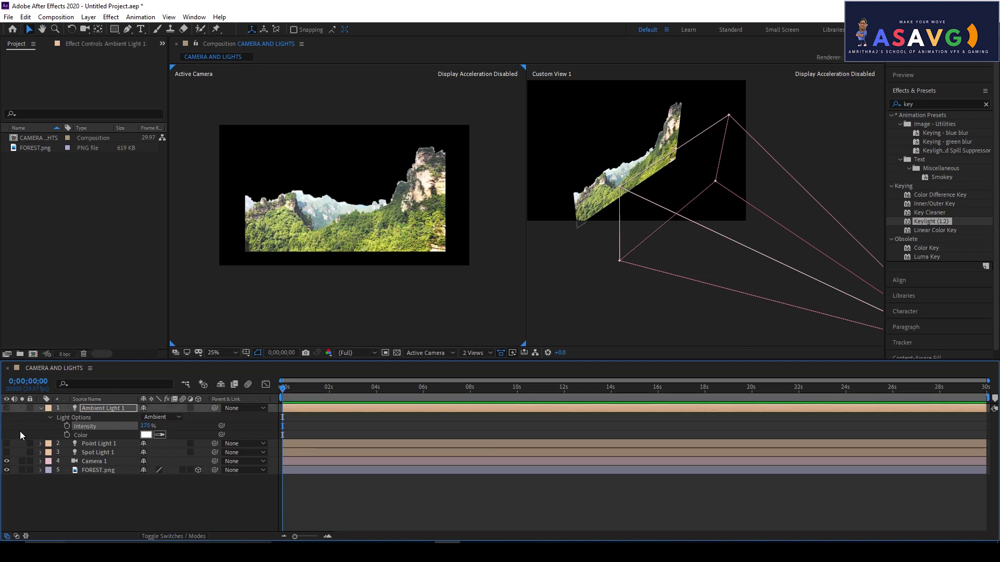
Add a new light layer of type Parallel, Parallel Light 1.
right_click(77, 500)
mouse_move(119, 387)
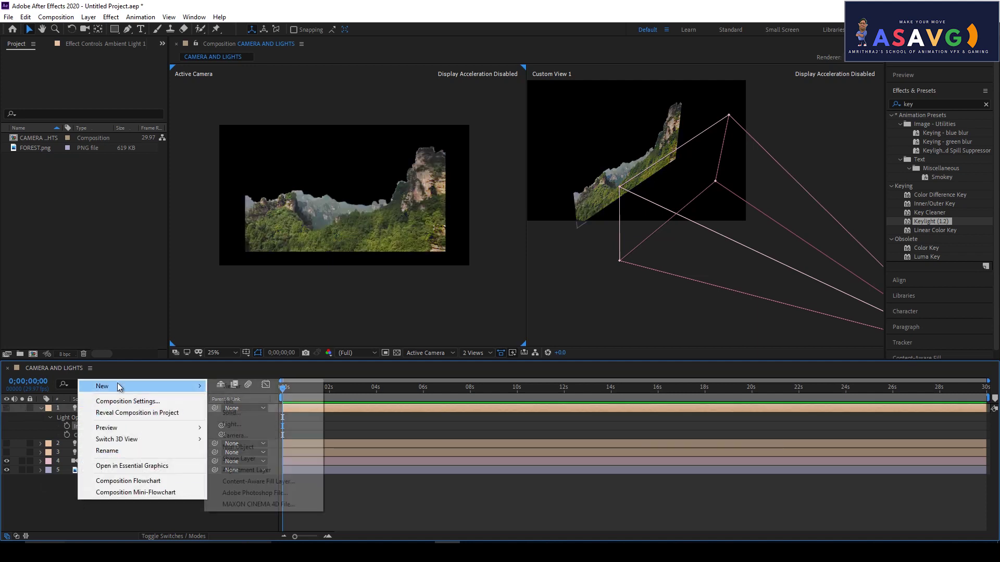
left_click(230, 425)
left_click(437, 173)
left_click(442, 184)
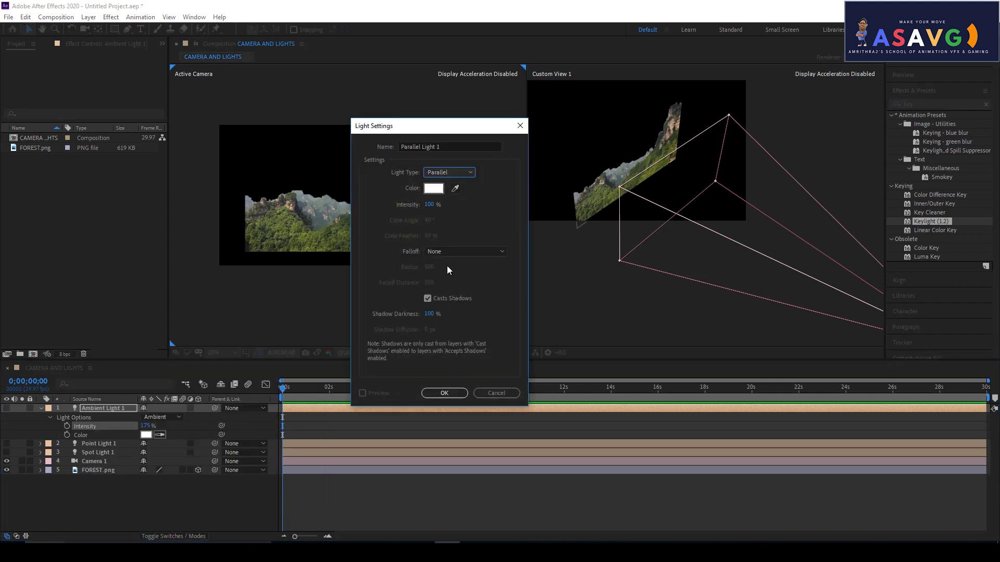
left_click(446, 391)
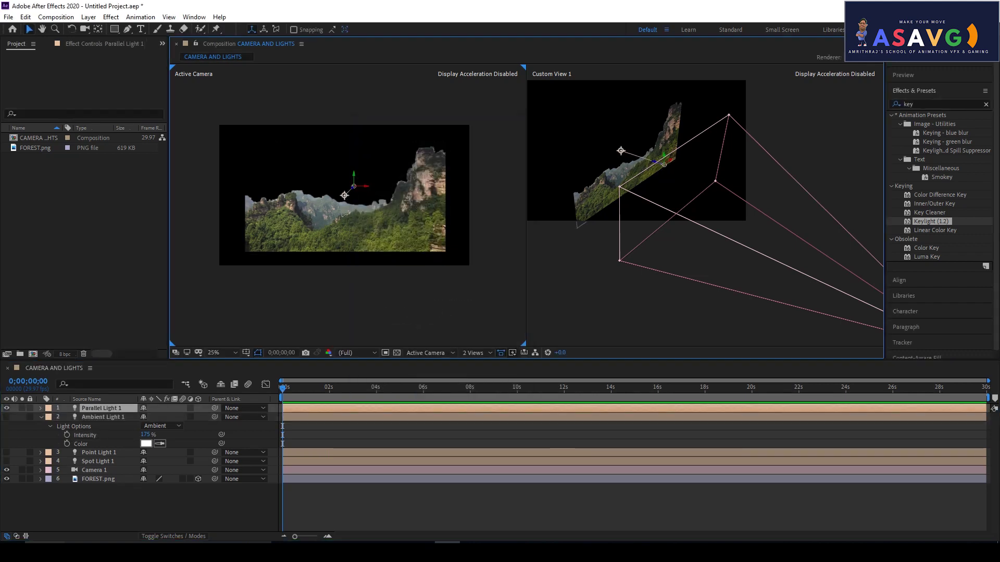
Position Parallel Light 1 above the forest, shining down from the upper left.
left_click_drag(344, 195, 295, 118)
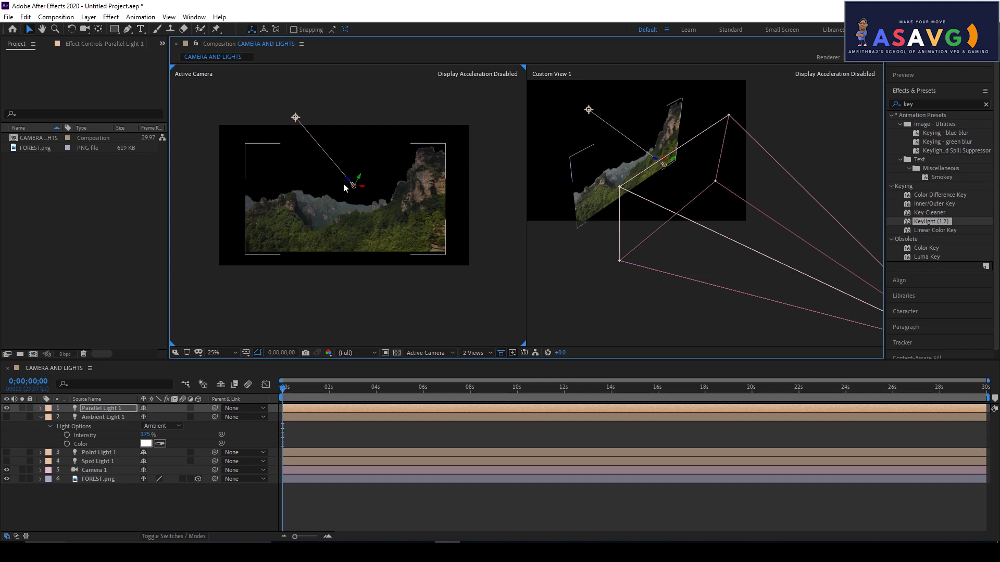
mouse_move(300, 119)
left_mouse_down()
mouse_move(323, 176)
mouse_move(255, 253)
left_mouse_up()
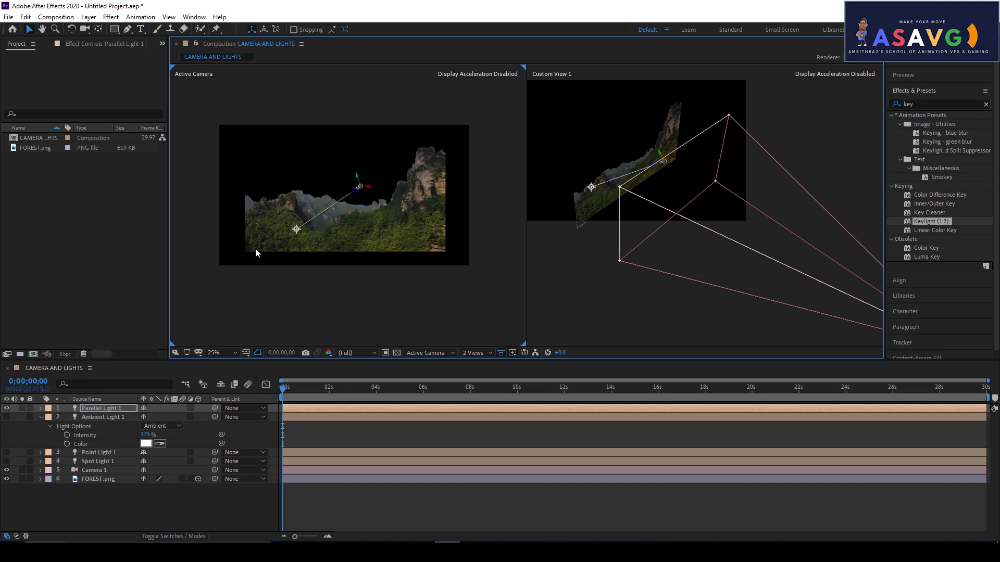
left_click_drag(354, 181, 358, 193)
mouse_move(293, 230)
left_mouse_down()
mouse_move(296, 242)
mouse_move(276, 153)
left_mouse_up()
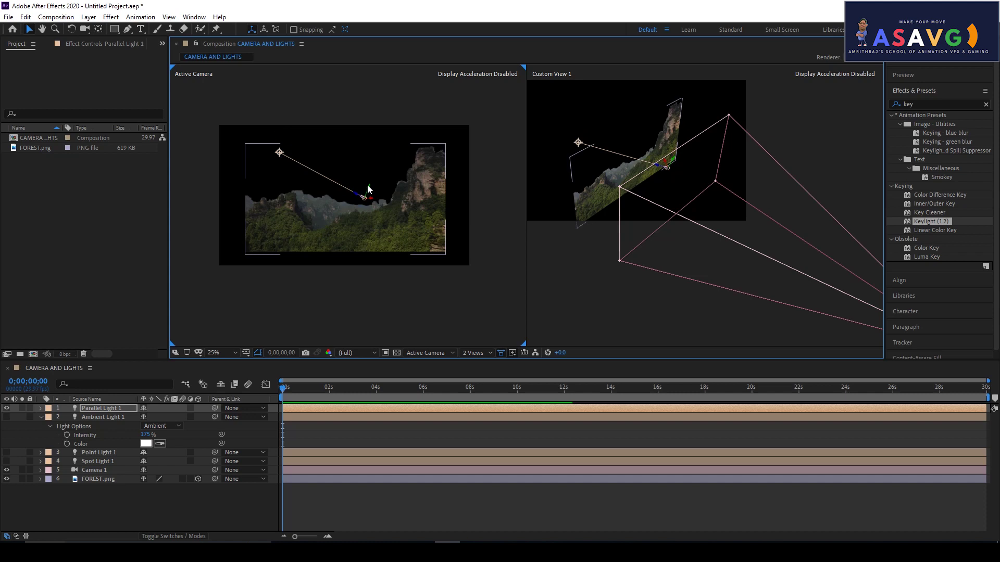
left_click(364, 204)
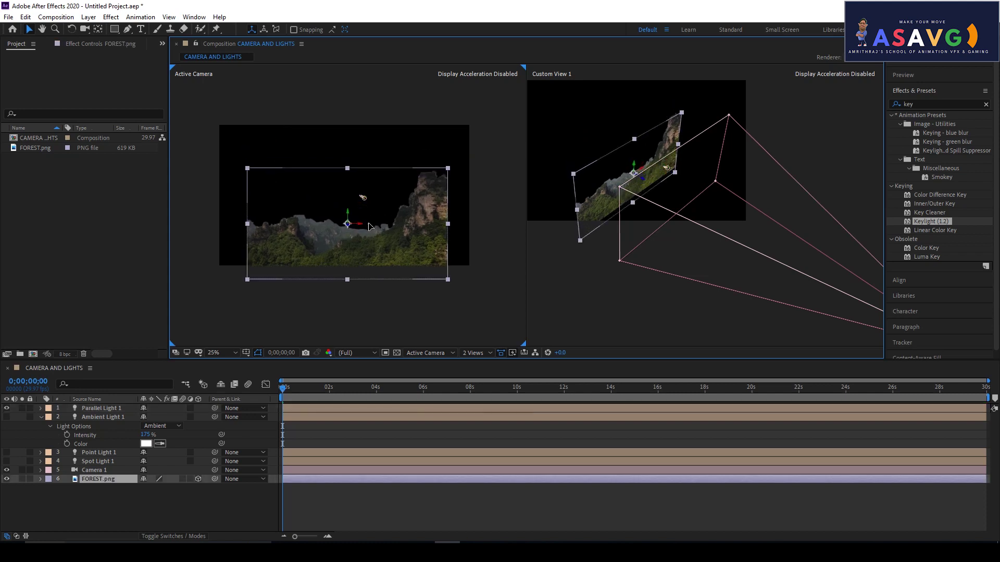
left_click(391, 130)
left_click(364, 202)
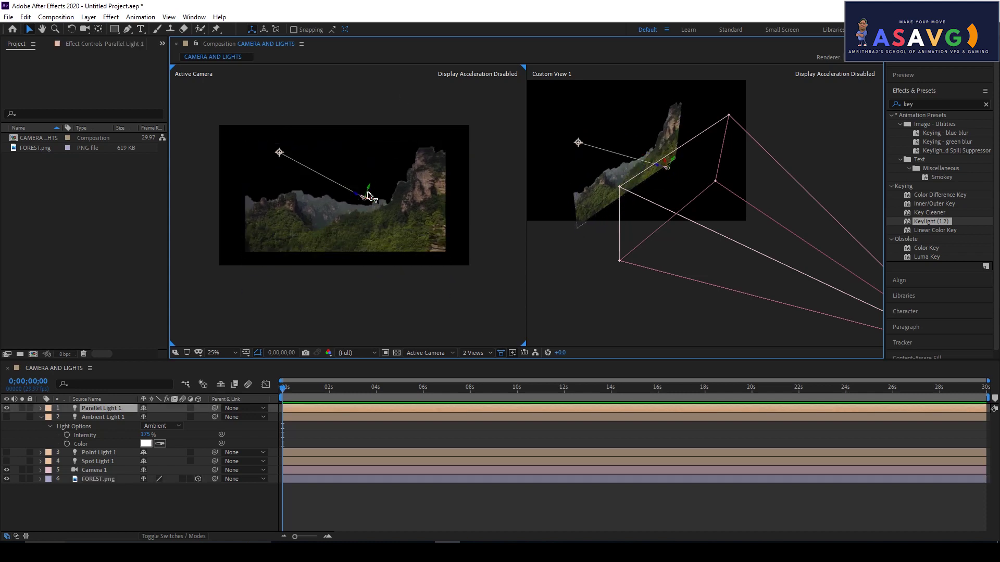
left_click_drag(368, 196, 288, 190)
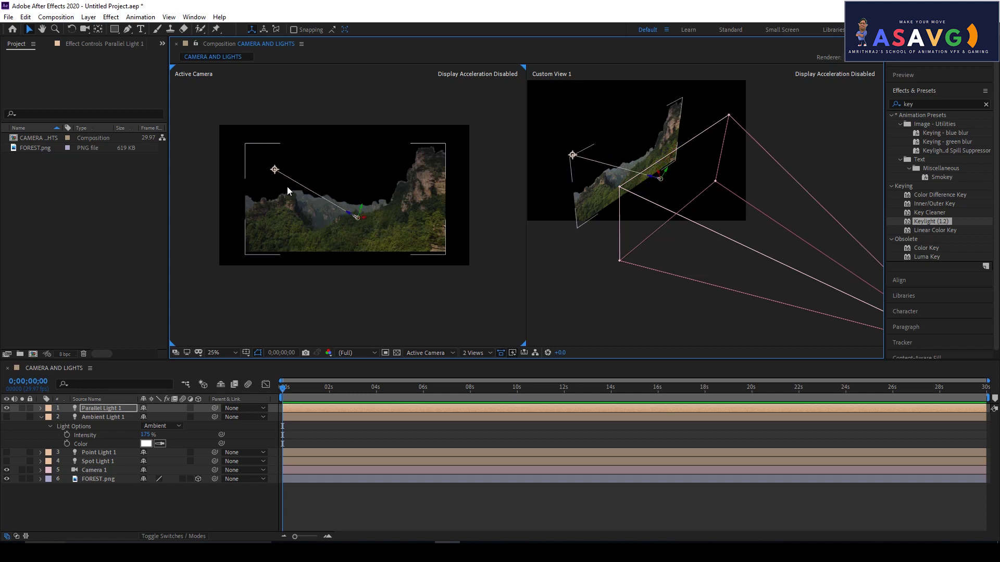
left_click_drag(288, 190, 442, 202)
left_click_drag(443, 139, 330, 170)
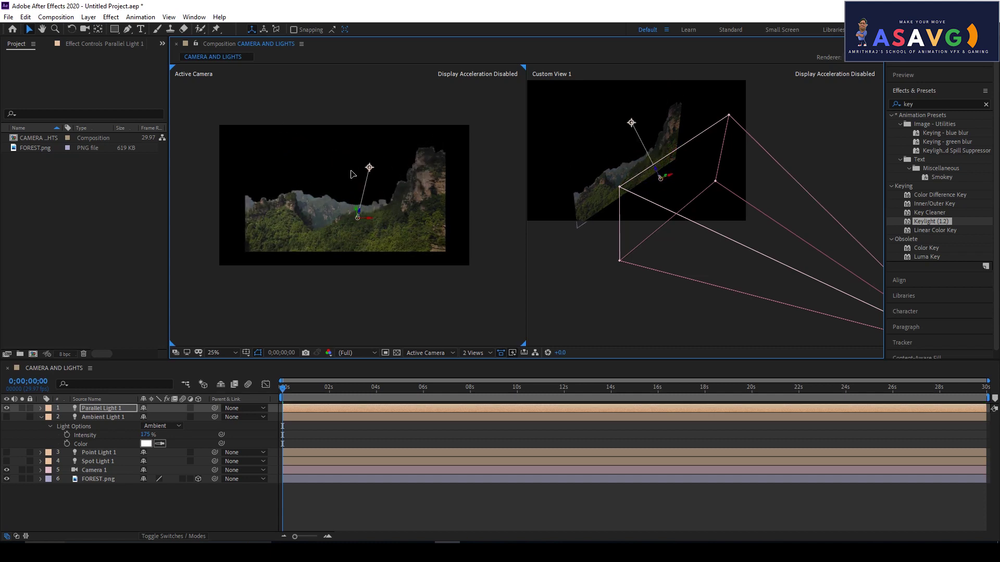
Raise Parallel Light 1's intensity to 192% in its Light Options.
left_click(40, 408)
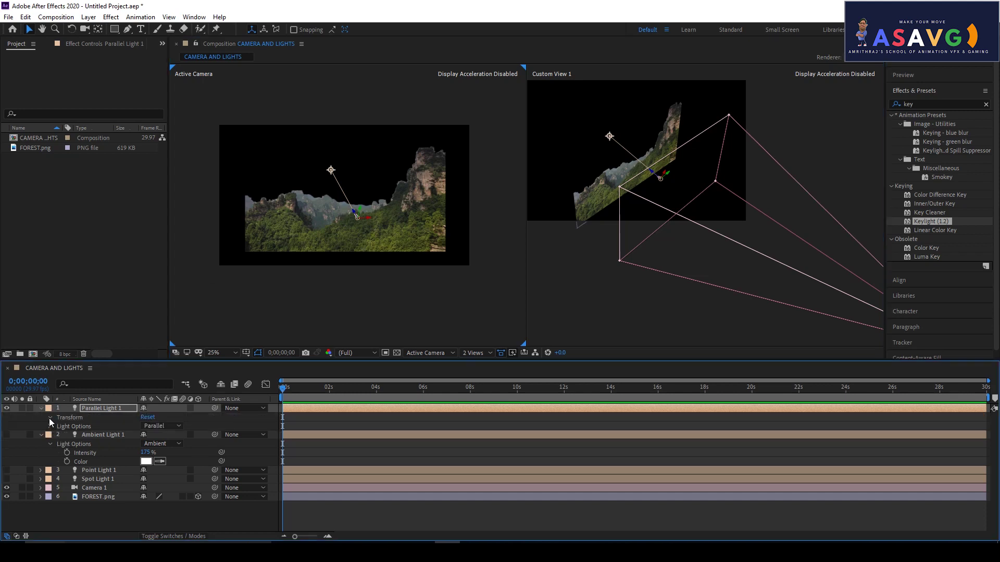
left_click(50, 419)
left_click(50, 427)
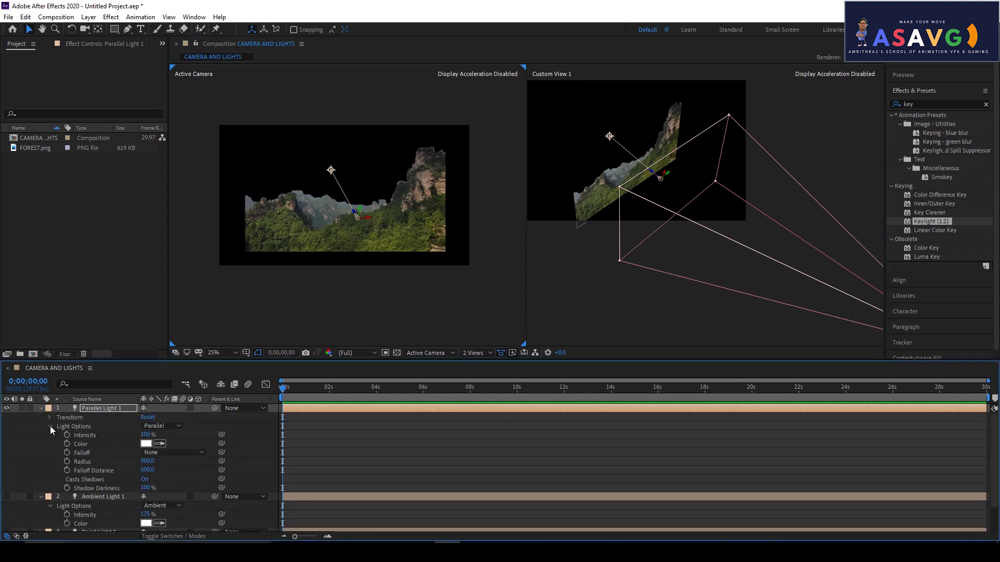
mouse_move(146, 435)
left_mouse_down()
mouse_move(157, 427)
mouse_move(33, 415)
left_mouse_up()
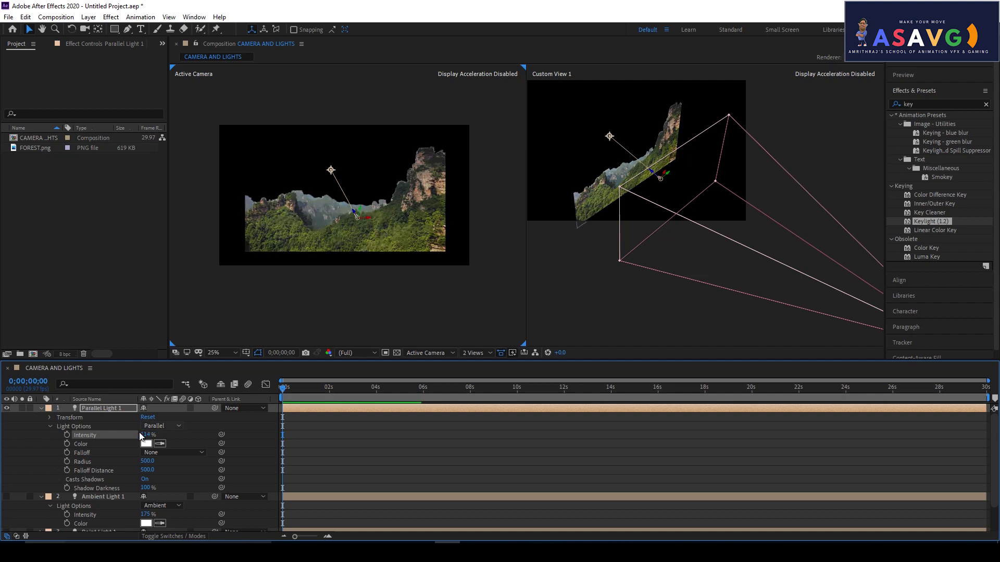
left_click(40, 411)
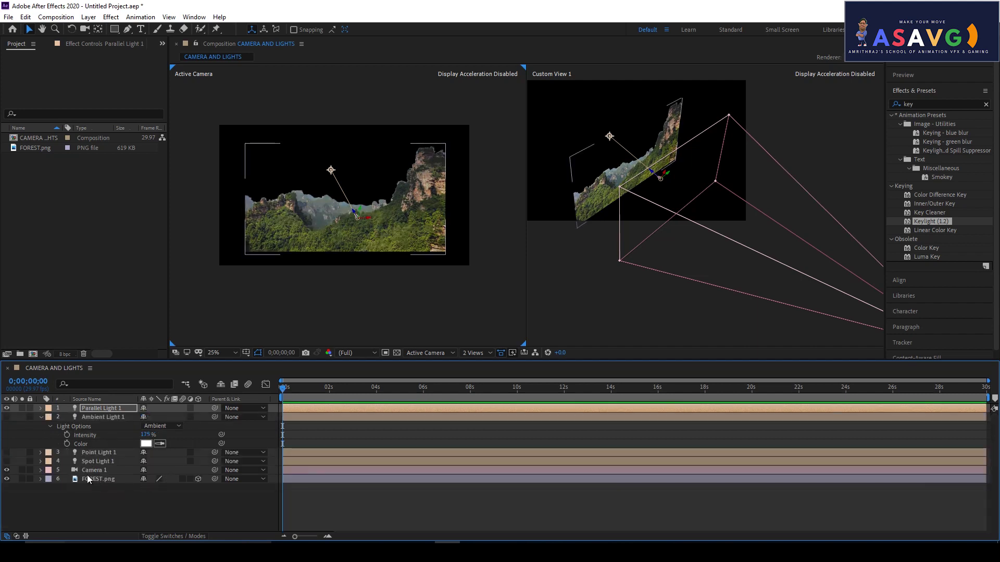
Select the Spot, Point, Ambient and Parallel light layers together and delete them.
left_click(97, 461)
left_click(101, 452, "ctrl")
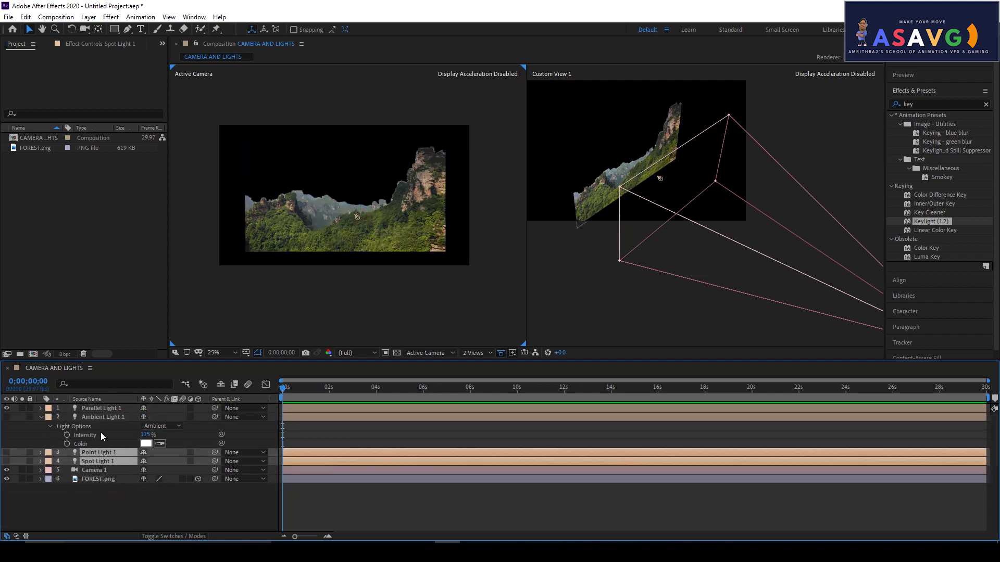
left_click(102, 417, "ctrl")
left_click(102, 461)
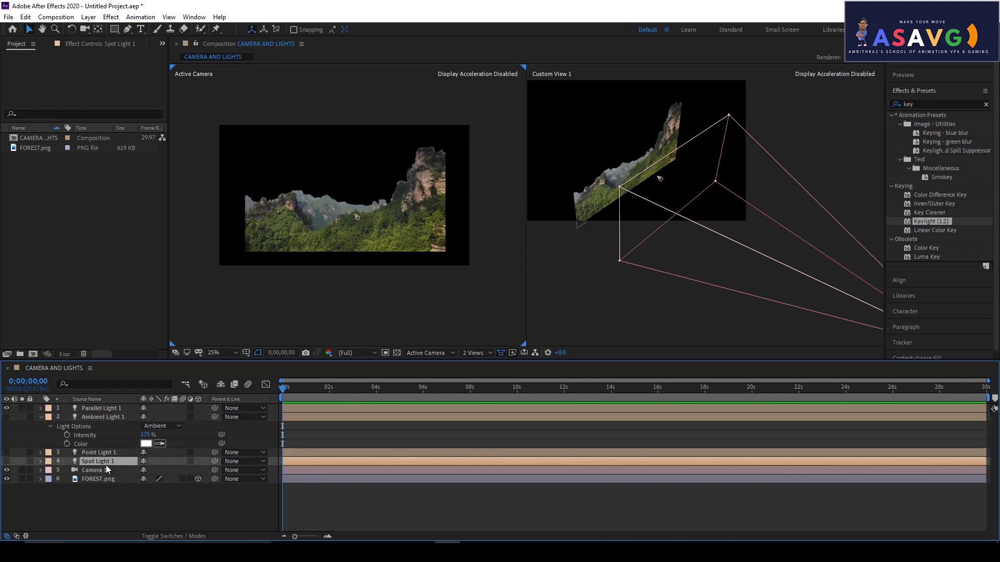
left_click(102, 452, "ctrl")
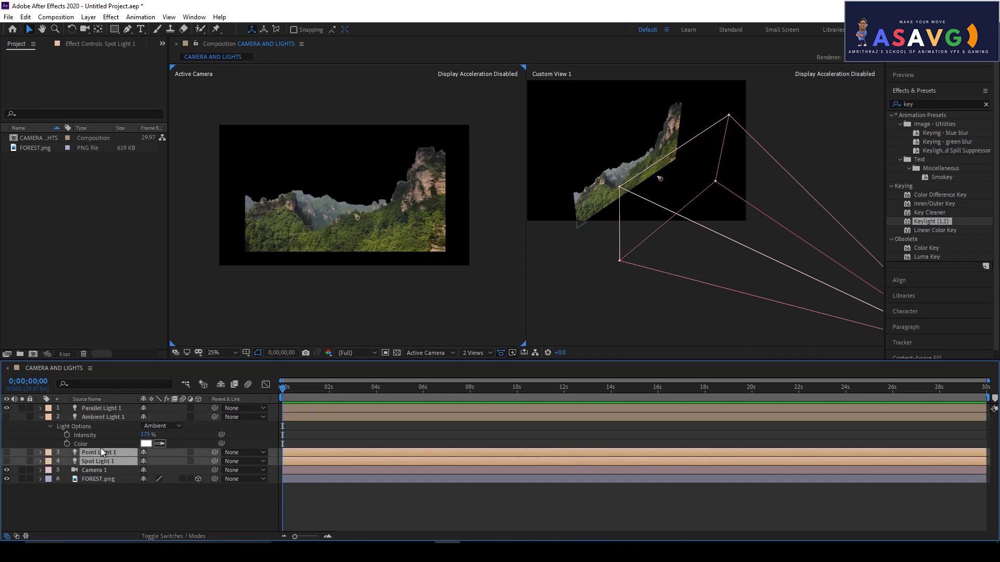
left_click(107, 418, "ctrl")
left_click(108, 409, "ctrl")
key("Delete")
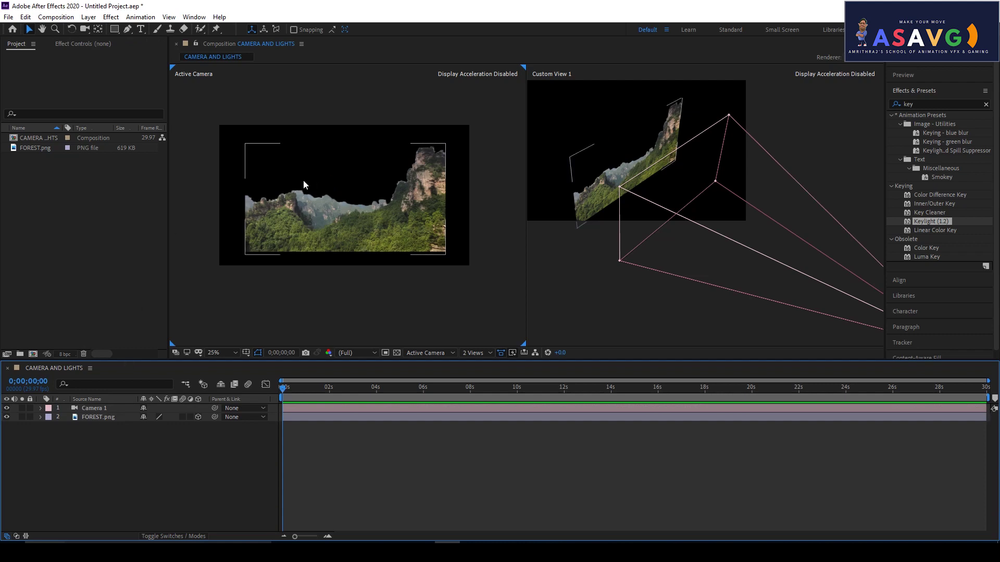
Make the custom 3D view active, then return focus to the camera view.
left_click(660, 268)
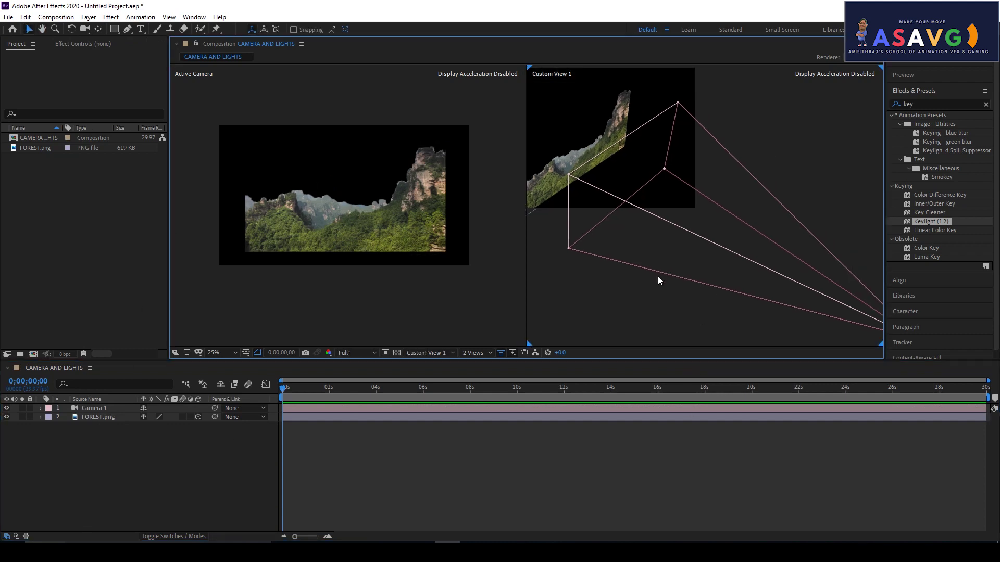
scroll(651, 290, "down", 2)
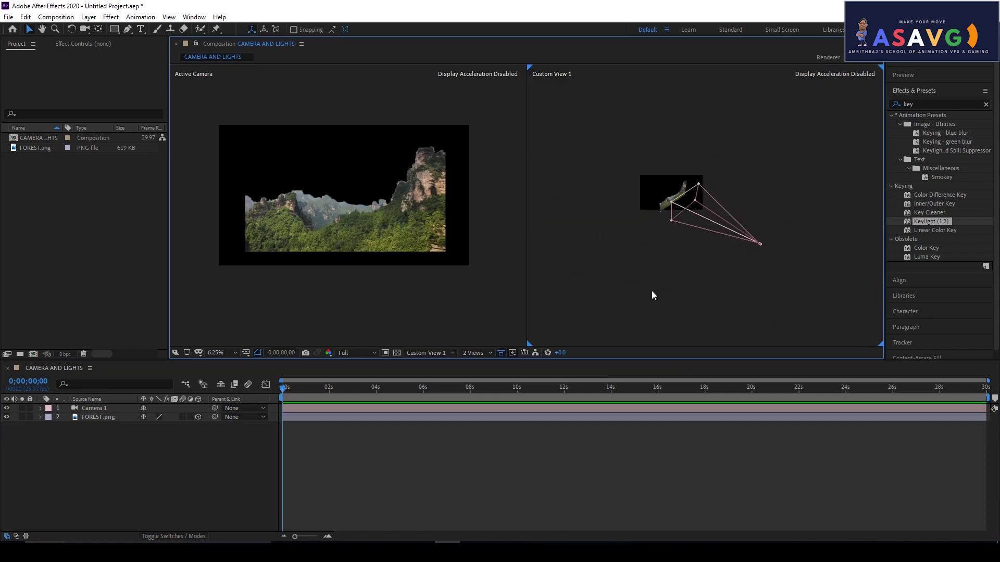
scroll(620, 276, "up", 2)
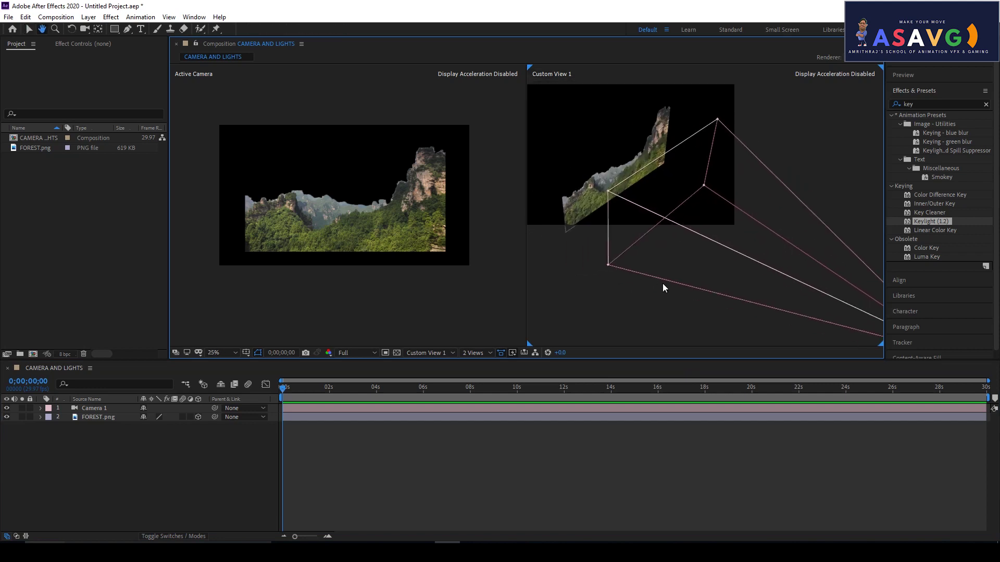
left_click(391, 229)
Import the green-screen waterfall clip and place it into the comp.
double_click(87, 240)
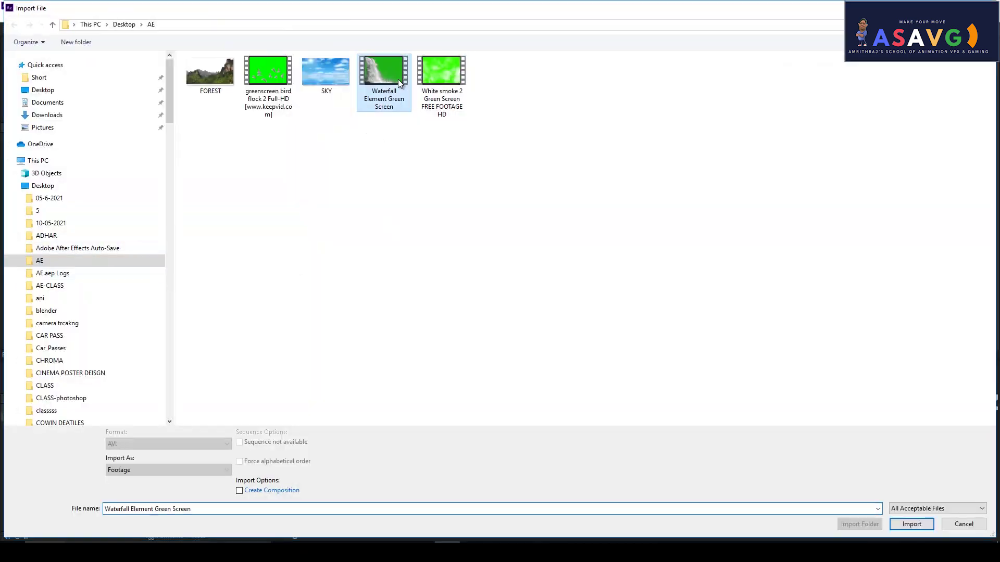
double_click(398, 80)
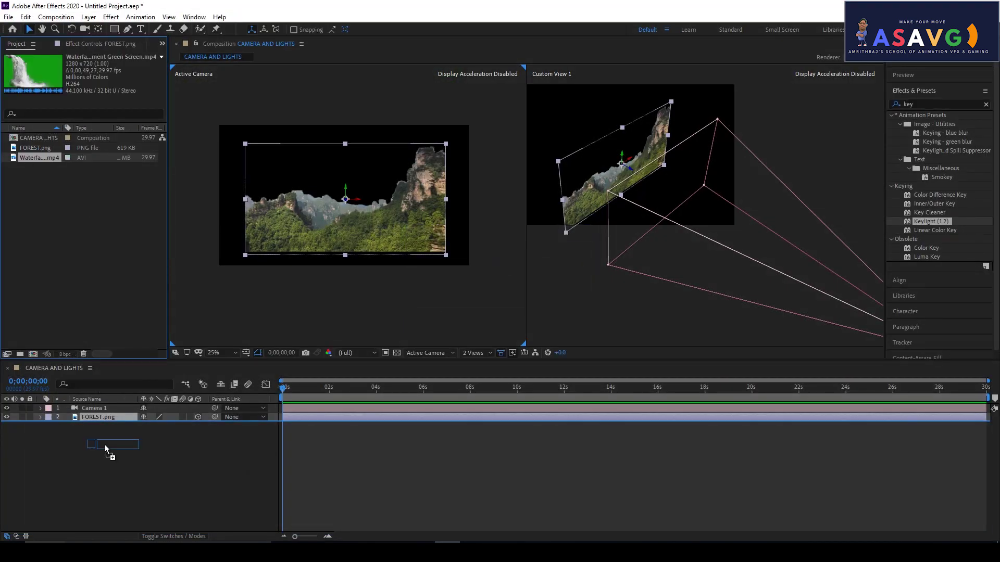
left_click_drag(81, 313, 105, 445)
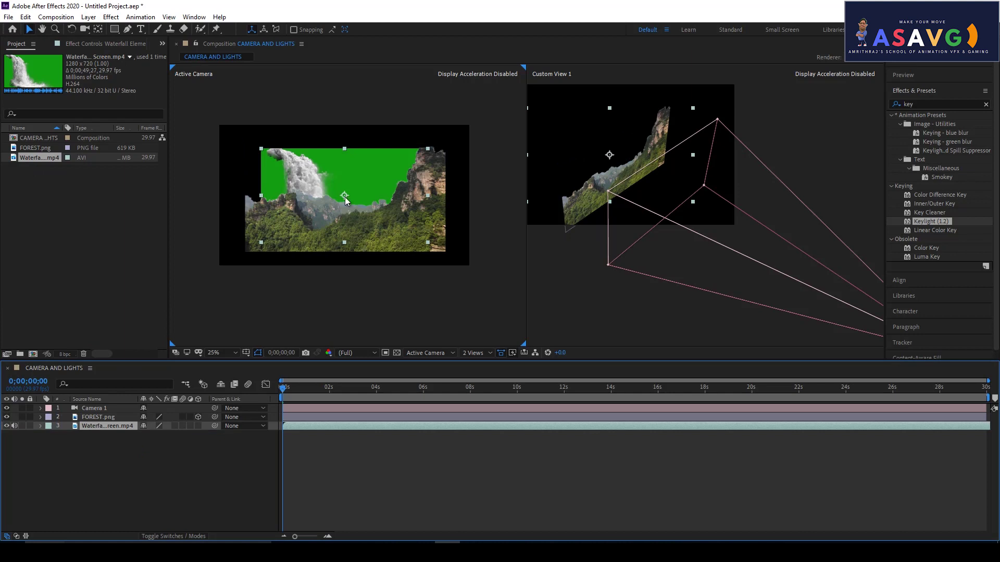
Hide FOREST.png, fit the waterfall layer to the comp, and move to a later frame.
left_click(6, 425)
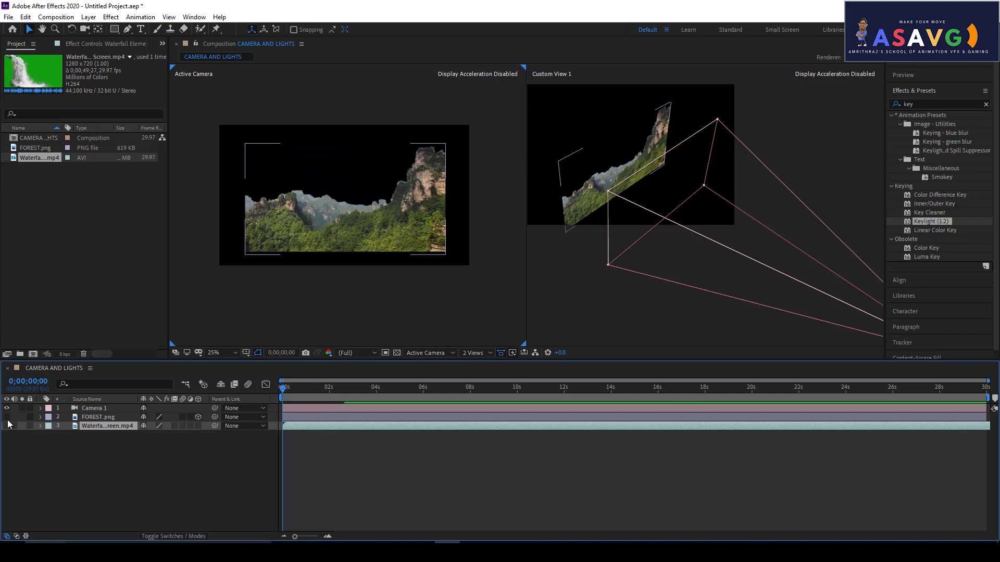
left_click(6, 417)
left_click(6, 426)
right_click(335, 182)
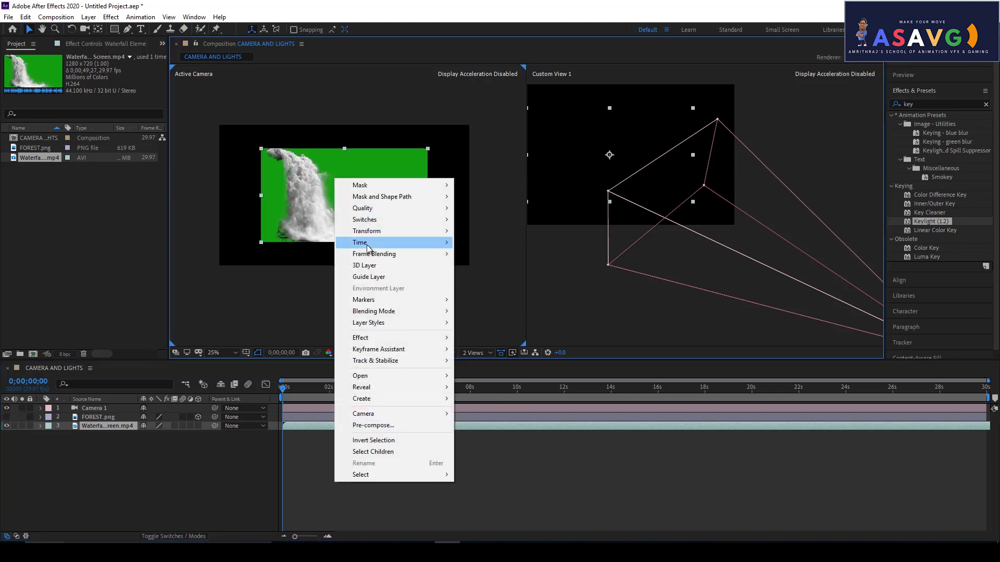
mouse_move(389, 230)
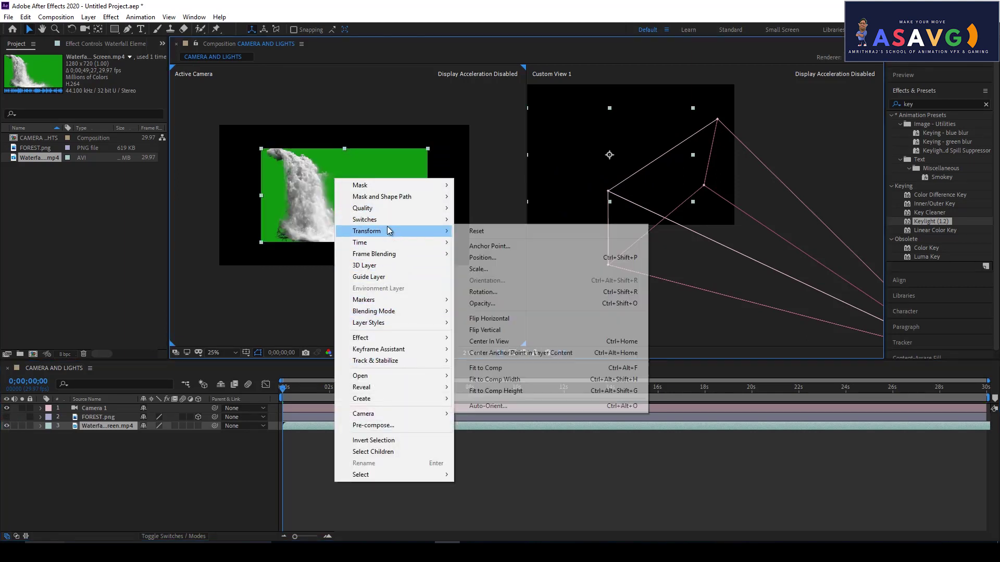
left_click(506, 368)
mouse_move(285, 394)
left_mouse_down()
mouse_move(336, 394)
mouse_move(294, 381)
left_mouse_up()
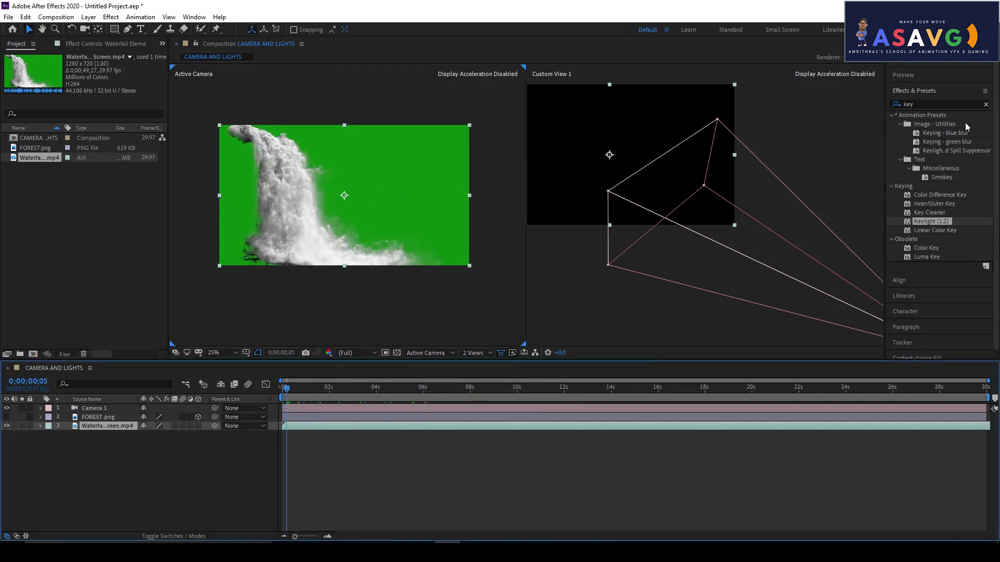
Search effects for 'key' and apply Keylight (1.2) to the waterfall layer.
left_click(916, 105)
key("BackSpace")
key("BackSpace")
key("BackSpace")
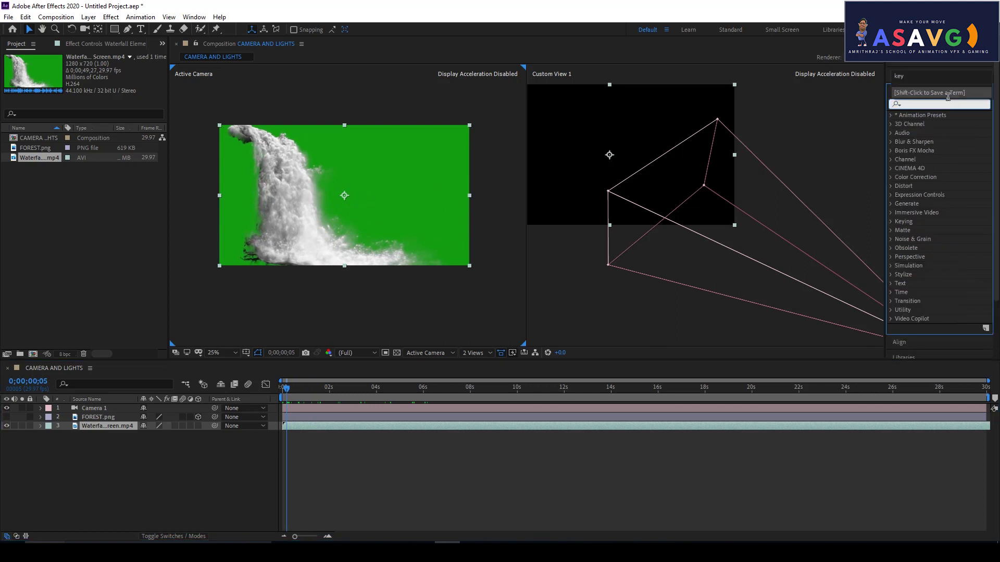
type("key")
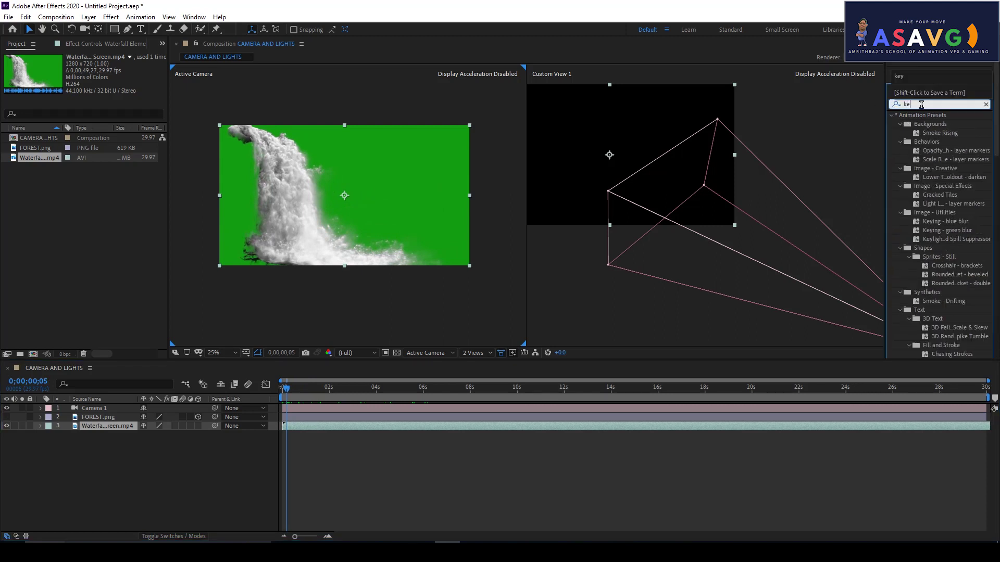
left_click_drag(914, 222, 378, 189)
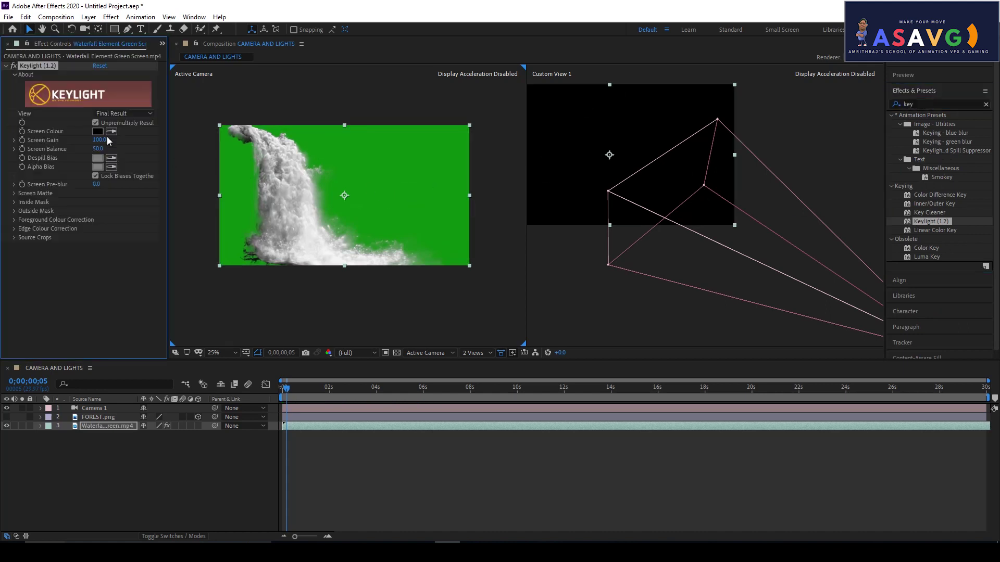
Sample the green background as Keylight's Screen Colour and show FOREST.png again.
left_click(112, 133)
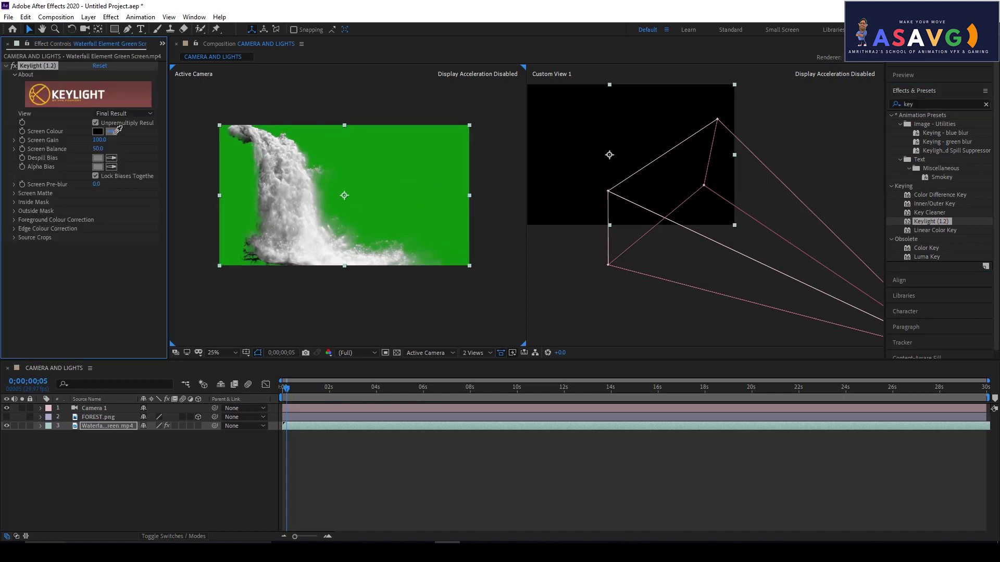
left_click(385, 164)
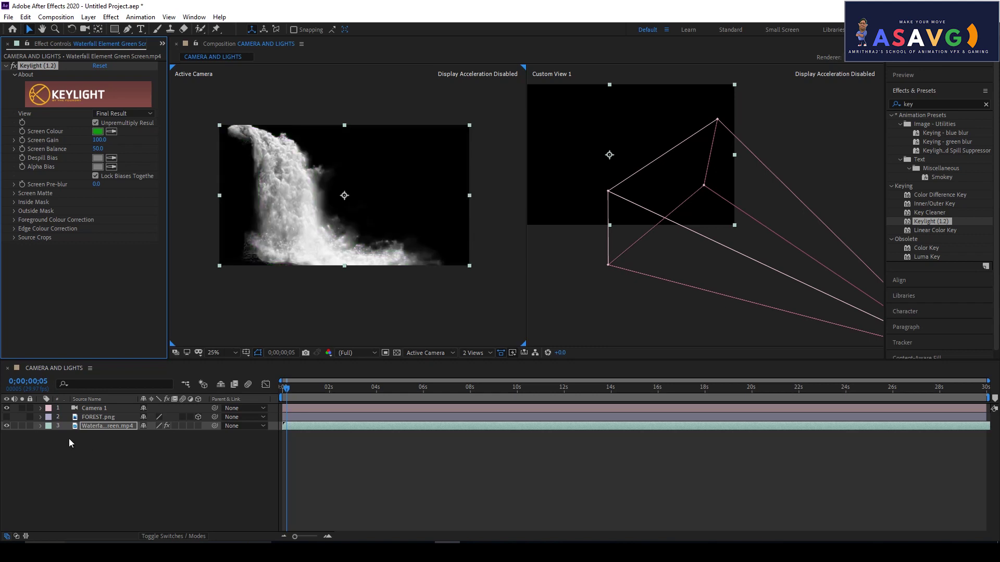
left_click(7, 417)
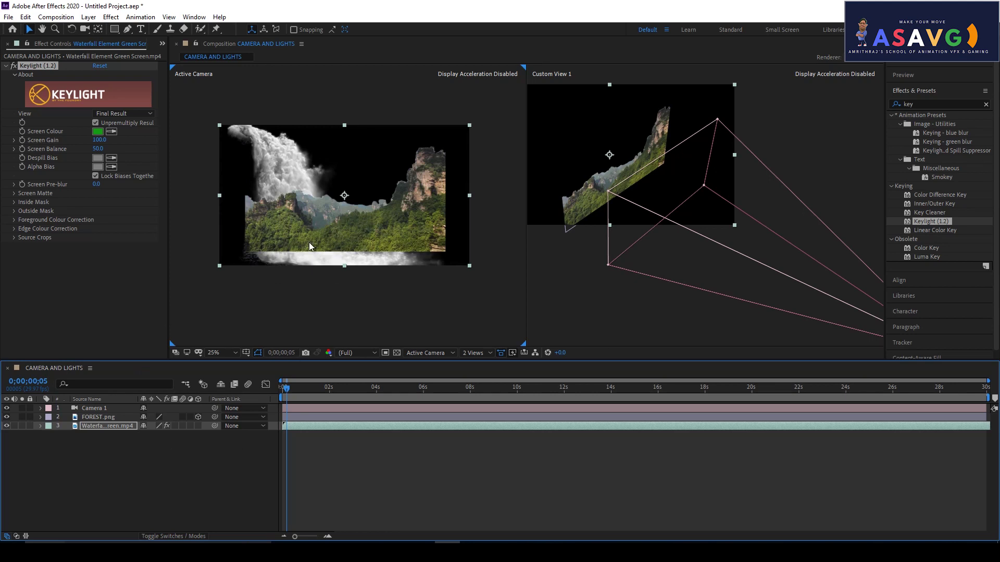
Enable the 3D layer switch on the waterfall layer.
left_click(198, 426)
left_click(198, 426)
left_click(197, 426)
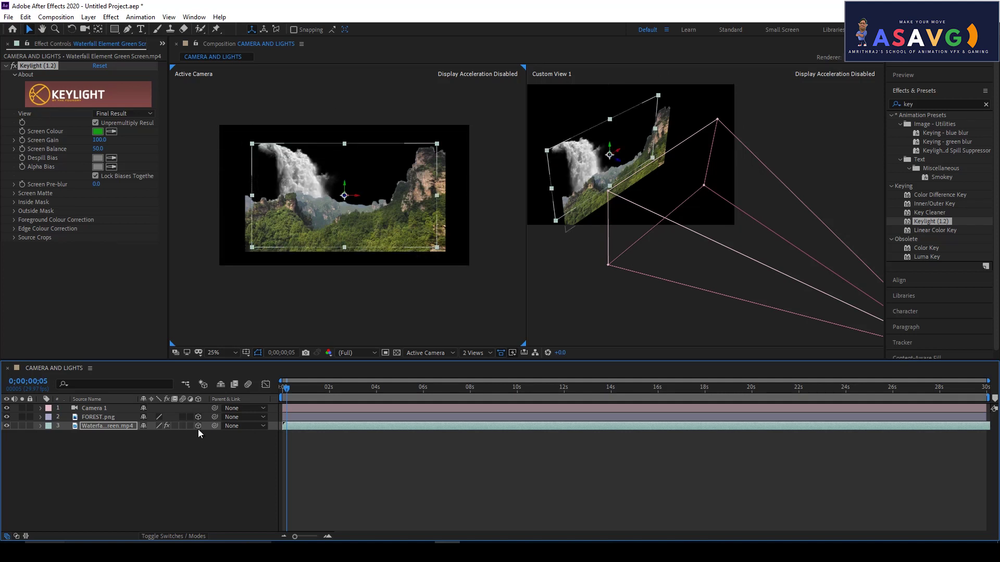
Move the 3D waterfall left over the forest's cliffs, then select FOREST.png.
left_click_drag(620, 155, 597, 160)
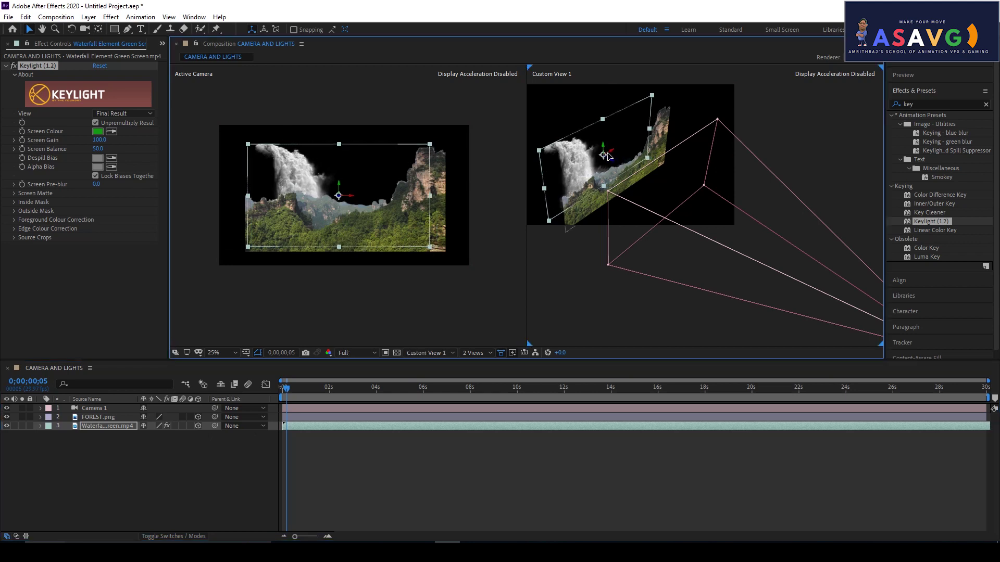
key("h")
left_click_drag(593, 255, 711, 280)
key("v")
left_click_drag(682, 182, 665, 188)
left_click(99, 420)
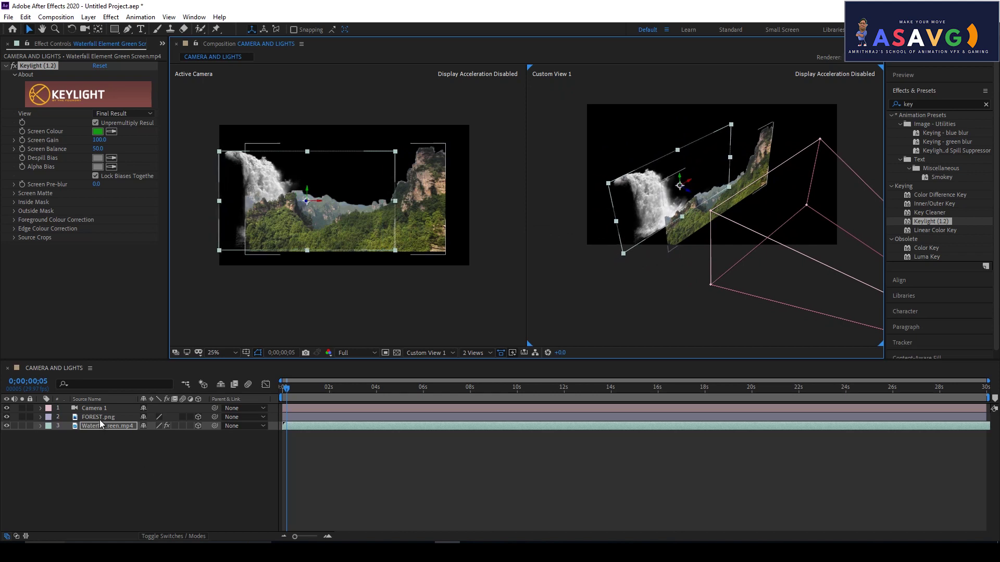
Scale FOREST.png to 294.0, 282.5, 135.0 % and shift it left and down.
key("s")
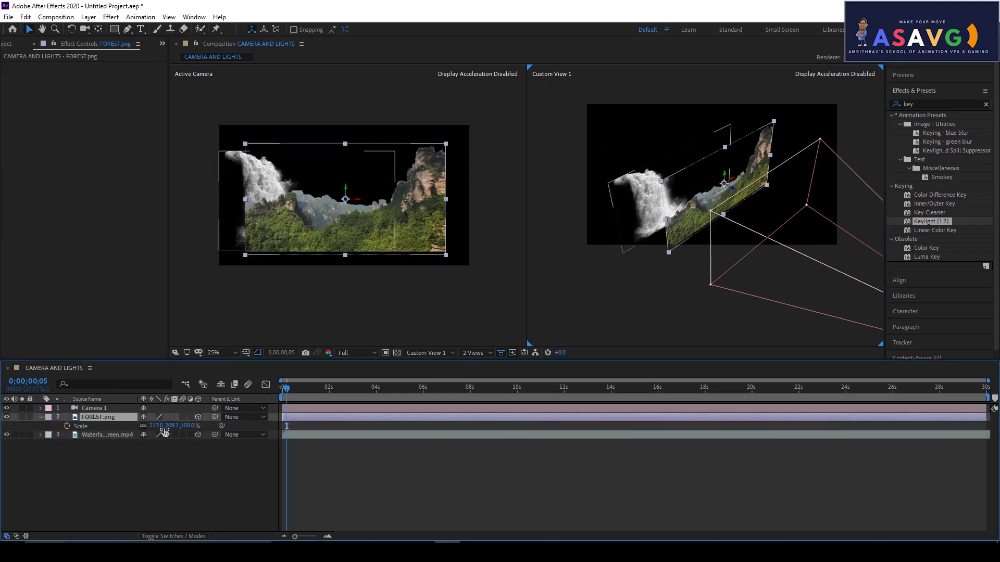
left_click_drag(156, 426, 202, 426)
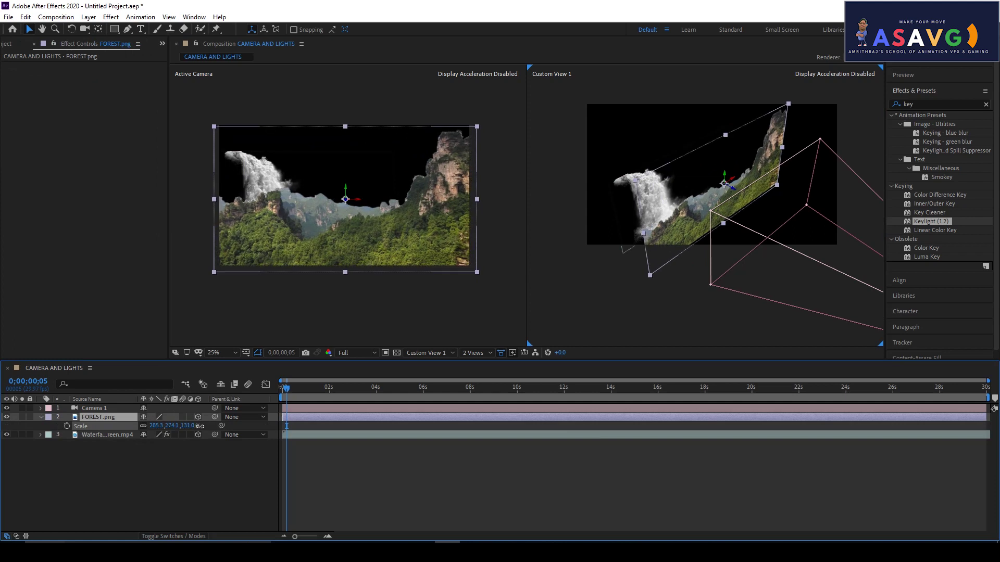
left_click(96, 417)
left_click_drag(96, 417, 100, 441)
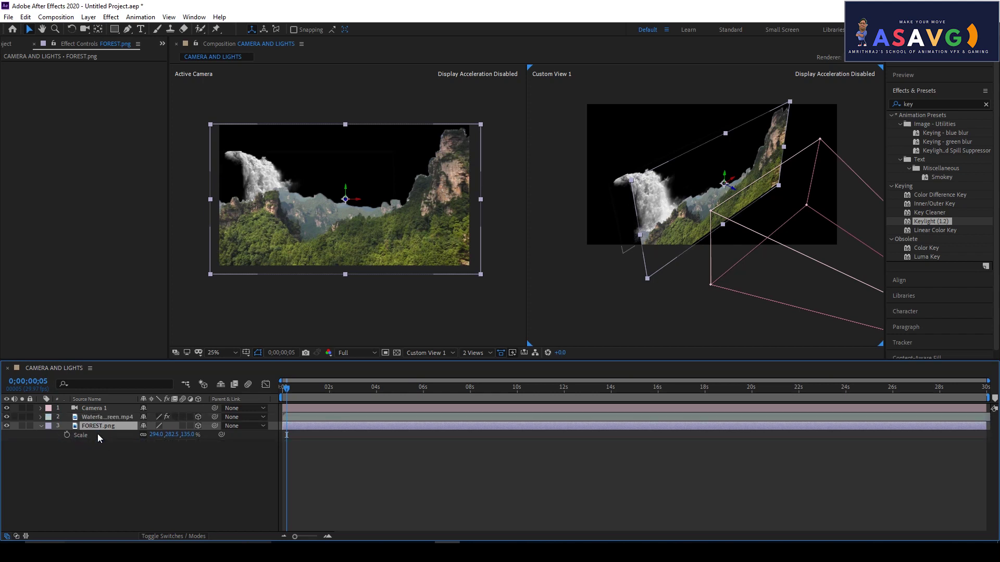
left_click_drag(271, 180, 265, 188)
left_click_drag(95, 429, 98, 419)
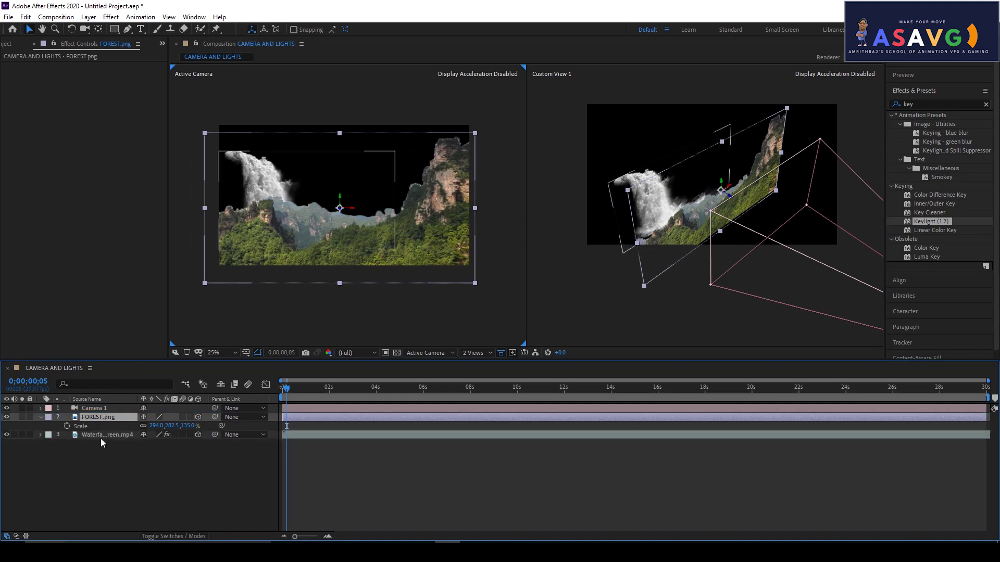
Move the waterfall lower and right, then fine-tune the forest plane's position behind it.
left_click(101, 436)
left_click_drag(714, 191, 729, 200)
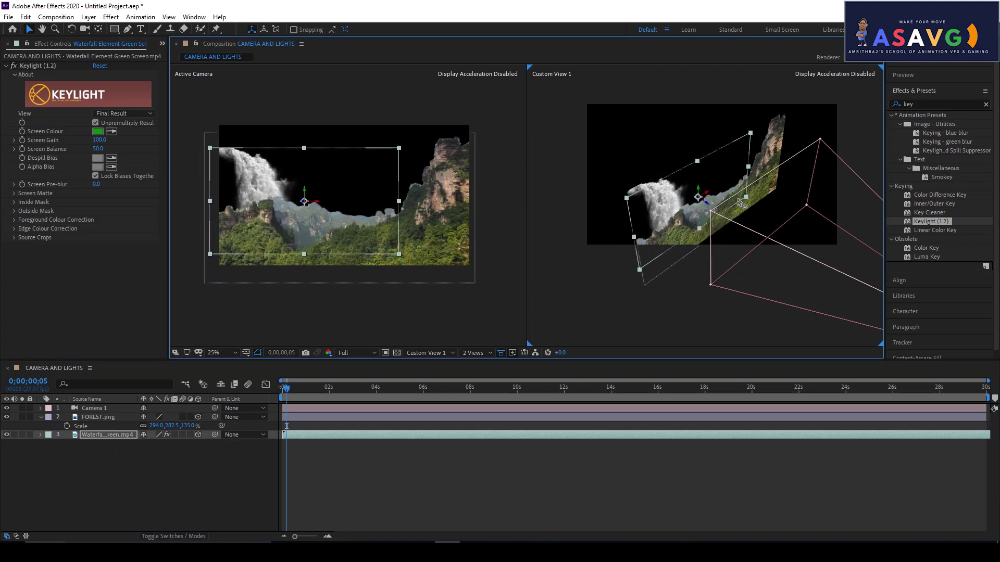
left_click_drag(729, 200, 749, 207)
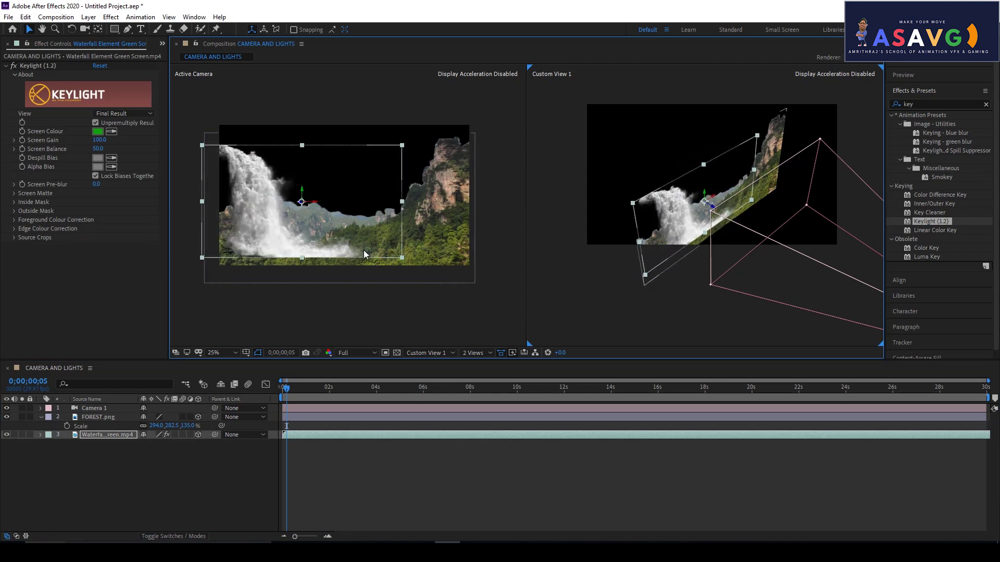
left_click(770, 195)
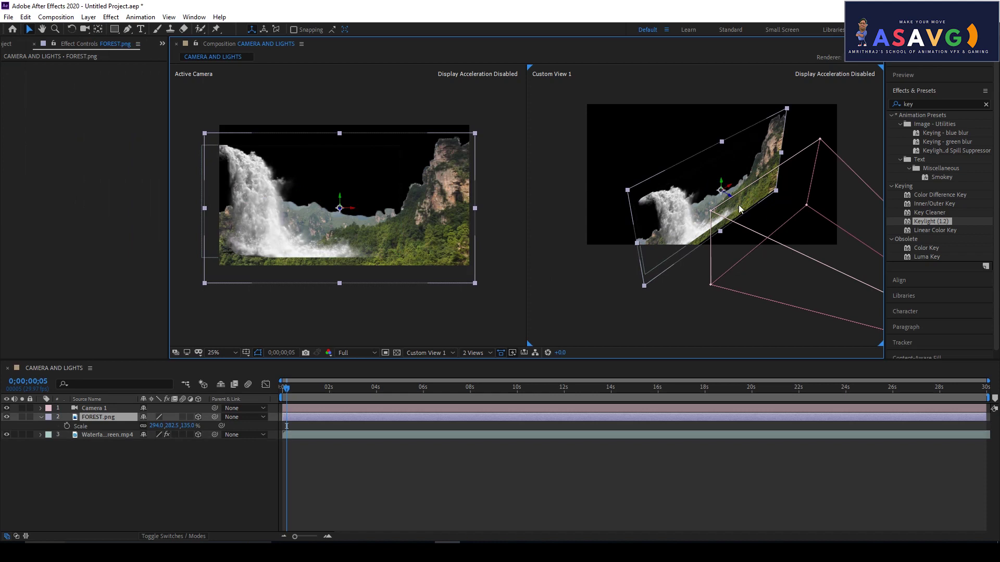
left_click_drag(730, 196, 728, 194)
left_click_drag(710, 190, 734, 186)
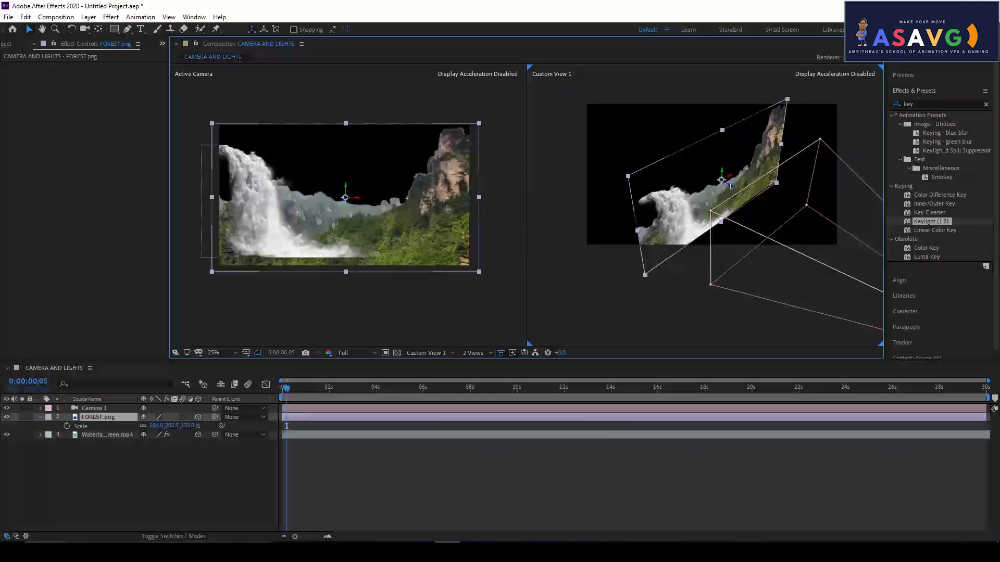
left_click_drag(734, 186, 730, 185)
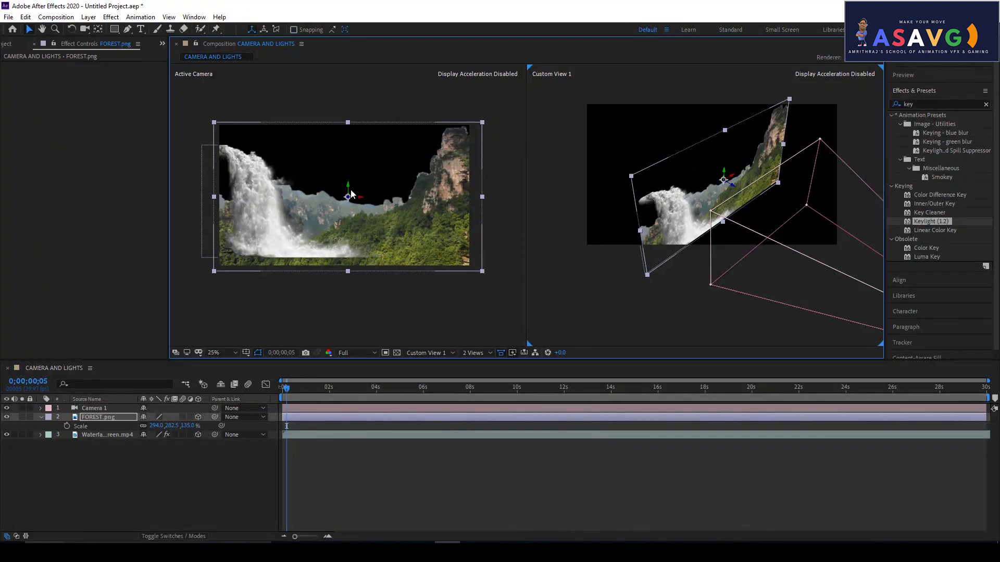
left_click_drag(349, 183, 354, 186)
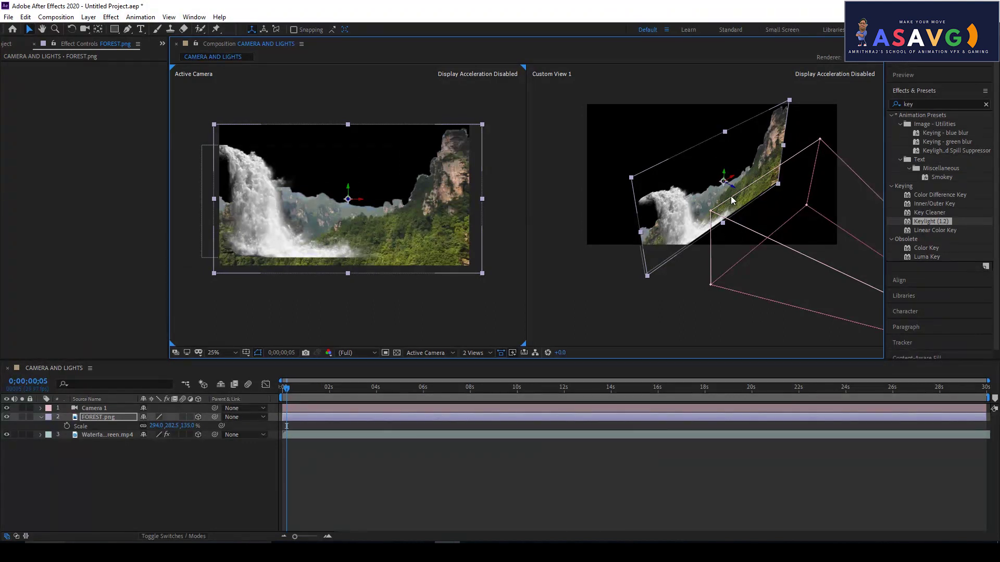
Push the forest slightly back, scale the Waterfall layer to 191%, and preview.
left_click_drag(738, 188, 674, 206)
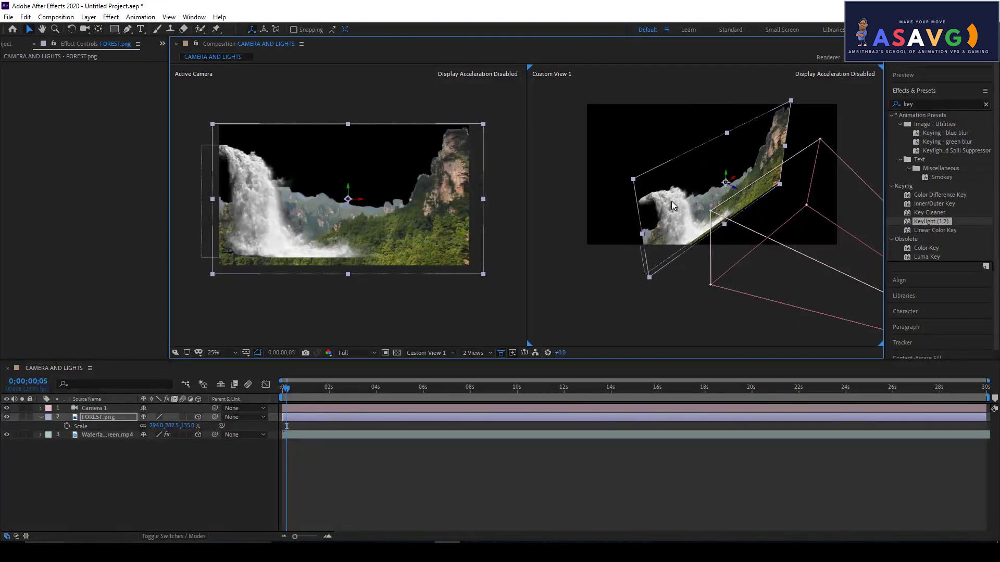
left_click(101, 435)
key("s")
left_click_drag(159, 449, 181, 448)
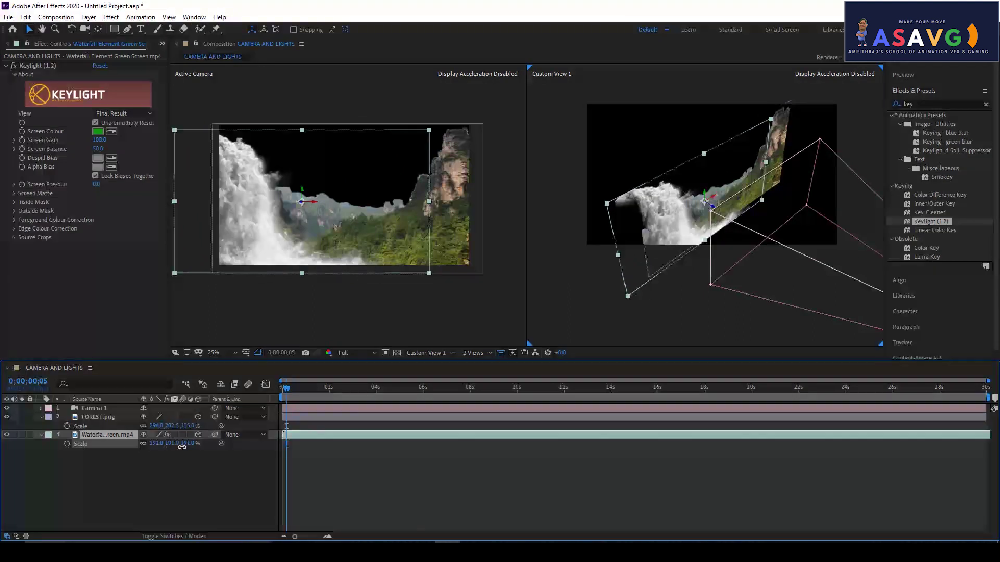
left_click_drag(685, 264, 660, 251)
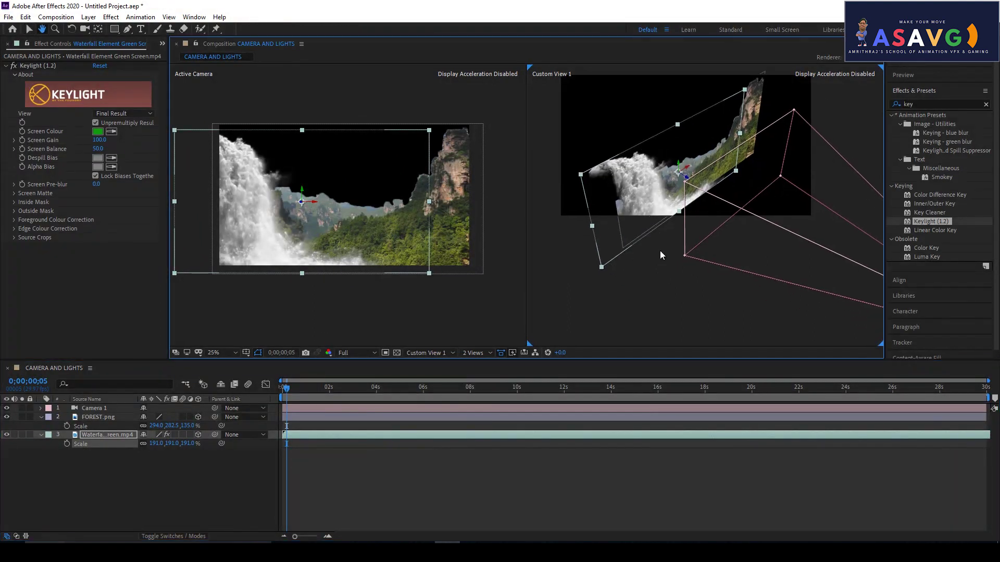
left_click(293, 396)
key("space")
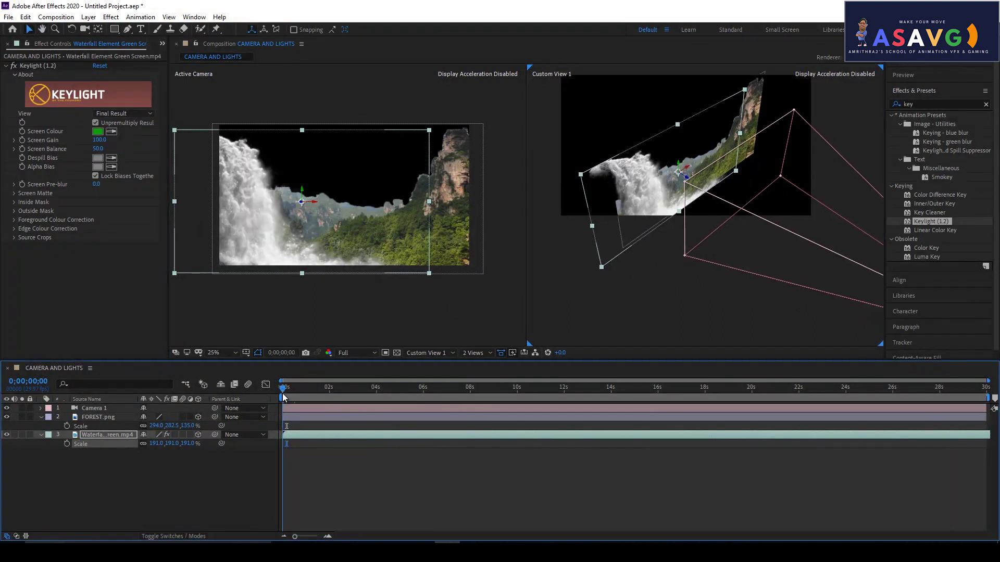
left_click(360, 200)
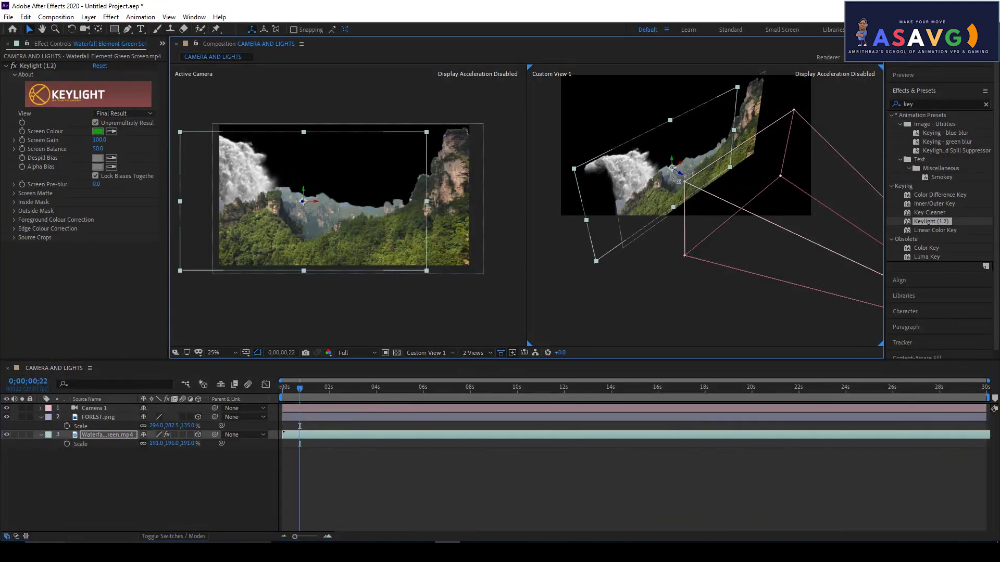
Move FOREST.png up and left and scale it to 226.5% to fill the frame.
left_click(701, 197)
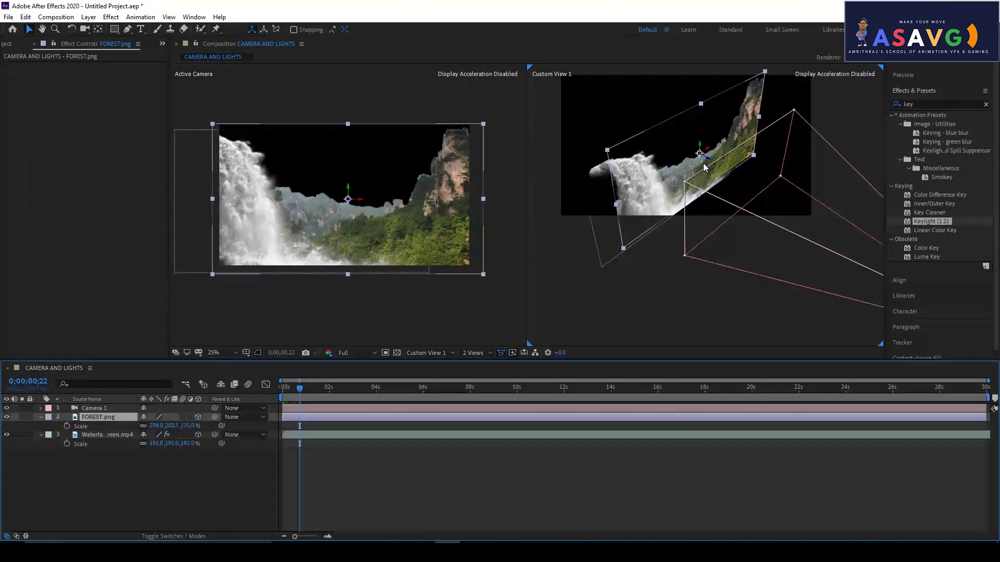
left_click_drag(710, 165, 680, 141)
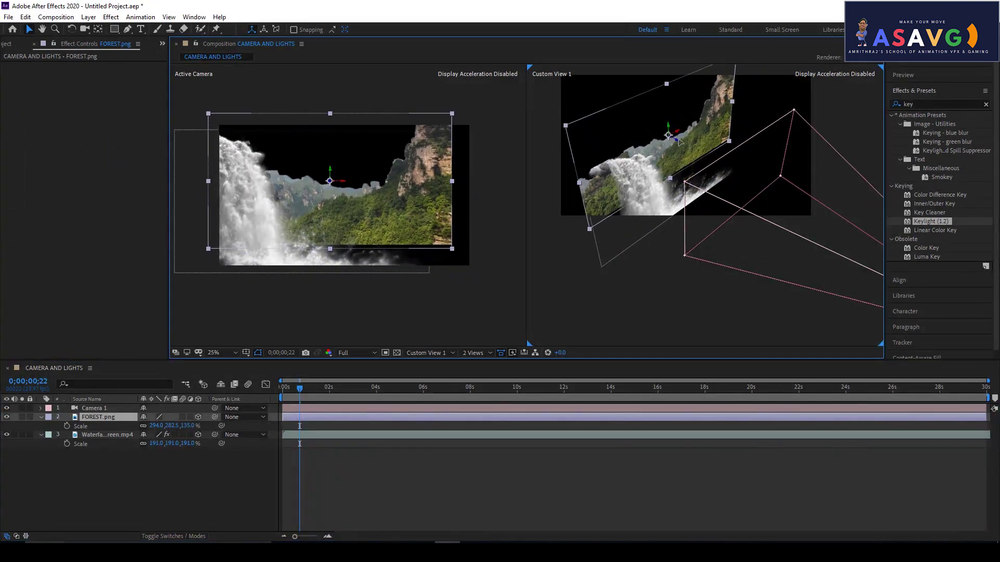
left_click_drag(680, 142, 659, 127)
left_click_drag(638, 235, 686, 231)
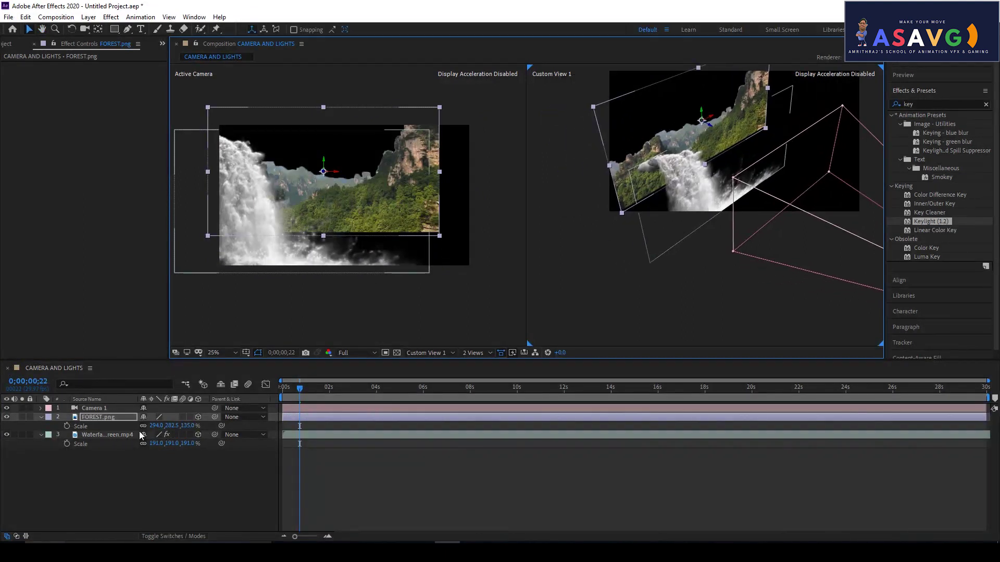
left_click_drag(156, 443, 292, 439)
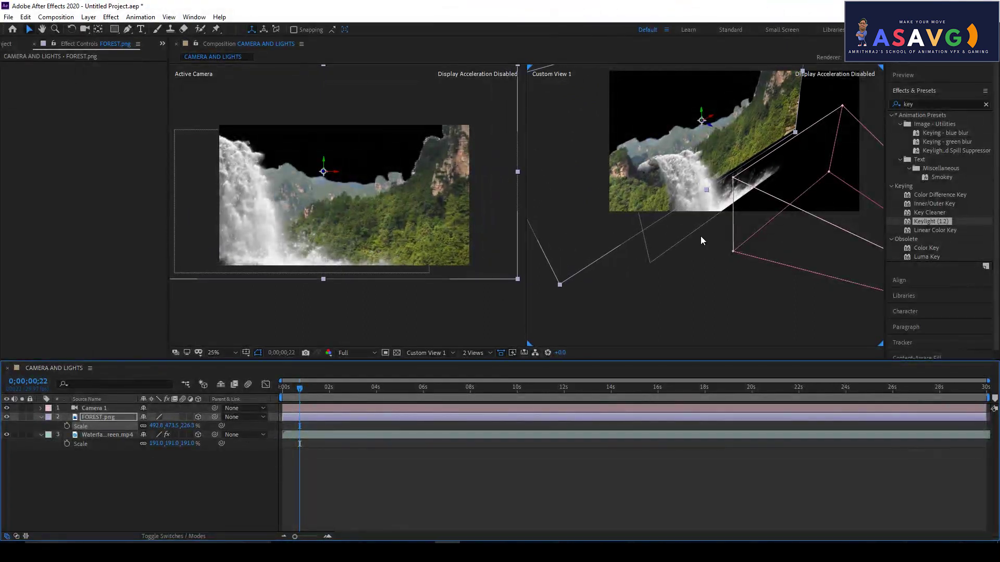
left_click_drag(703, 276, 689, 218)
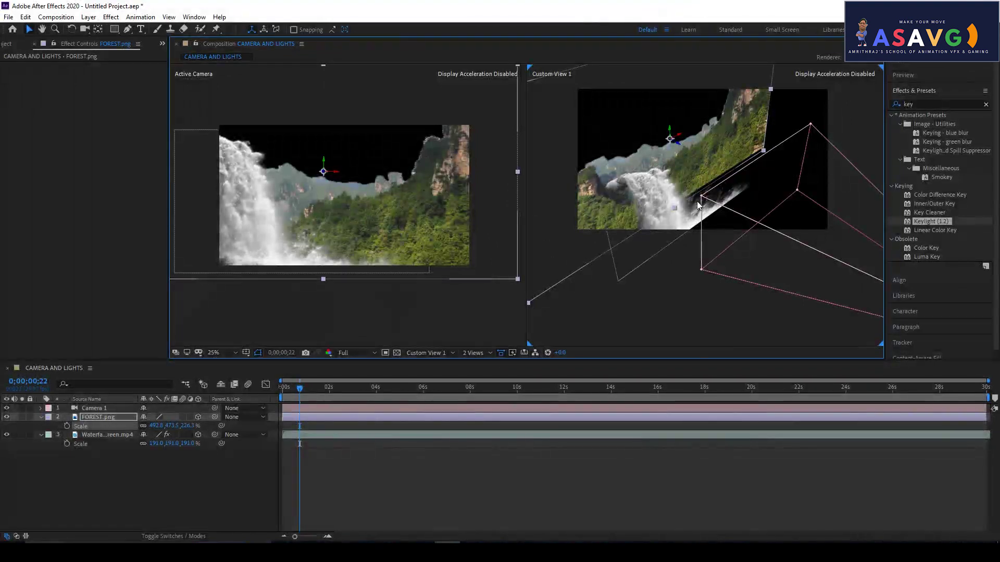
mouse_move(667, 287)
left_mouse_down()
mouse_move(687, 314)
mouse_move(686, 304)
left_mouse_up()
key("v")
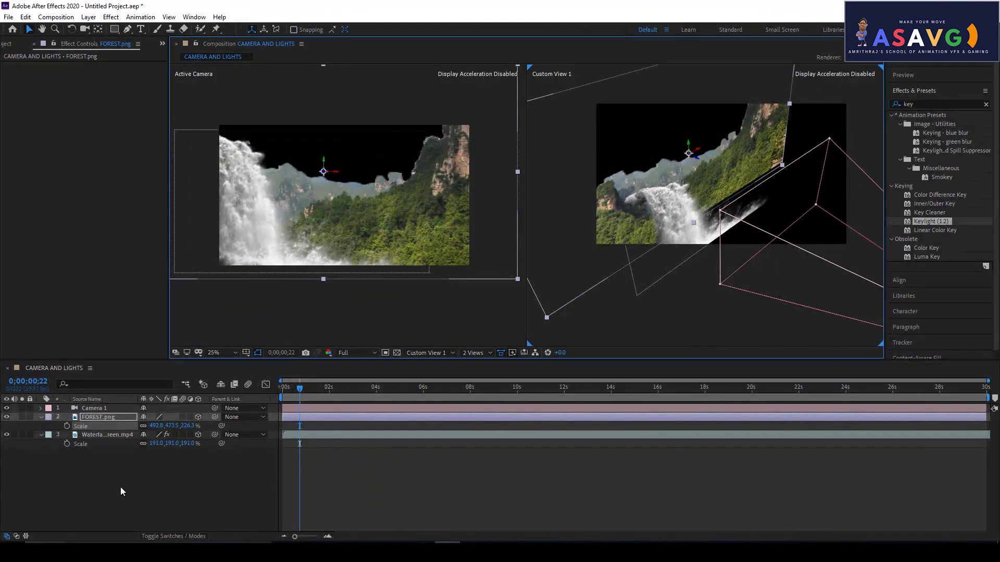
Import SKY.jpg into the composition and place its layer below FOREST.png.
left_click(3, 43)
double_click(68, 214)
left_click(341, 79)
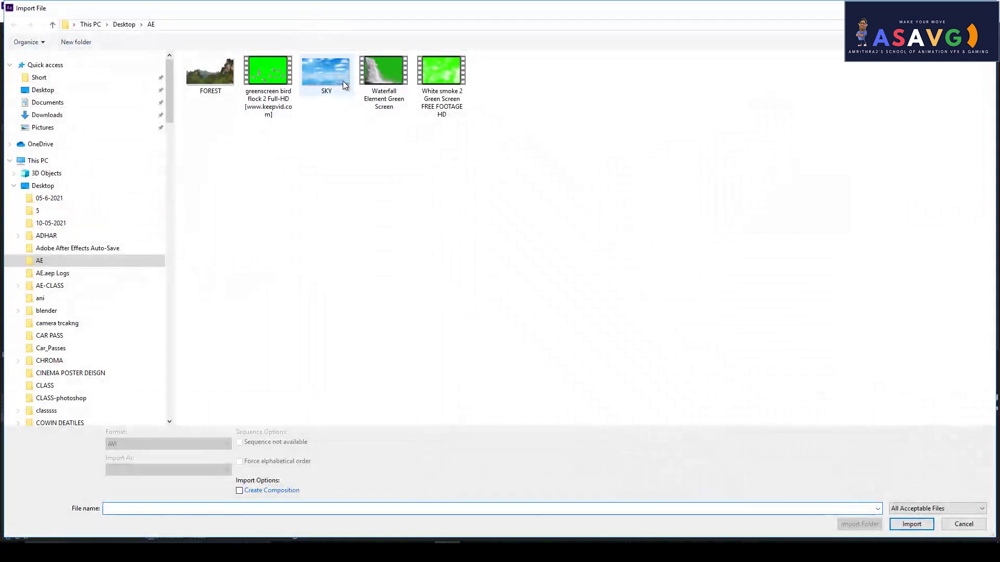
left_click(911, 524)
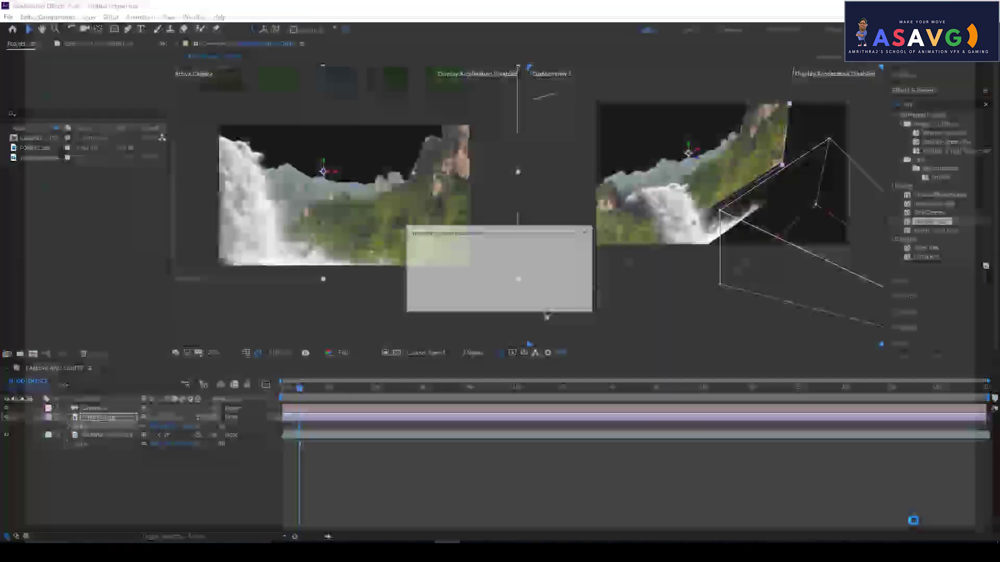
left_click_drag(45, 155, 109, 419)
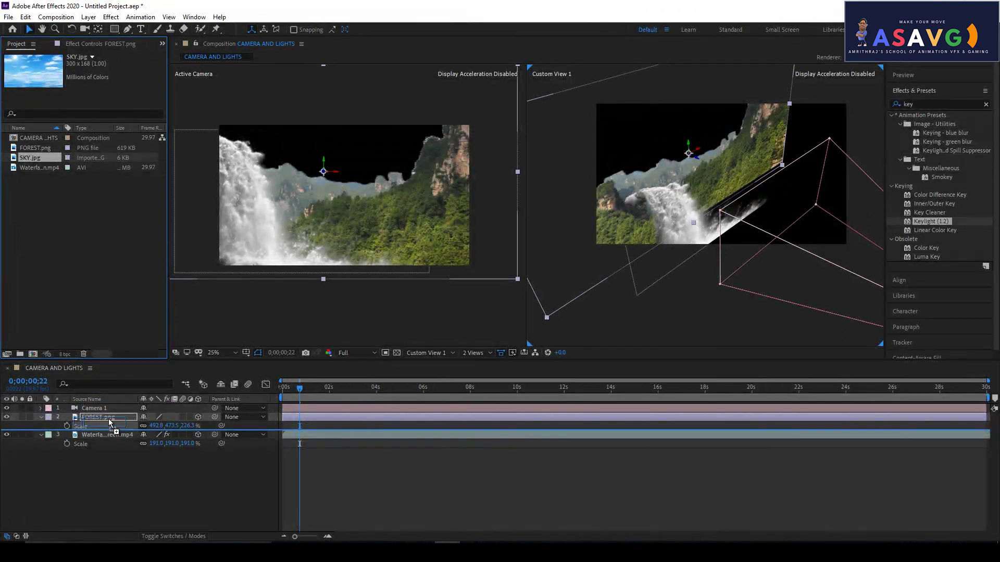
left_click_drag(110, 422, 104, 412)
mouse_move(341, 199)
left_mouse_down()
mouse_move(300, 141)
mouse_move(510, 214)
left_mouse_up()
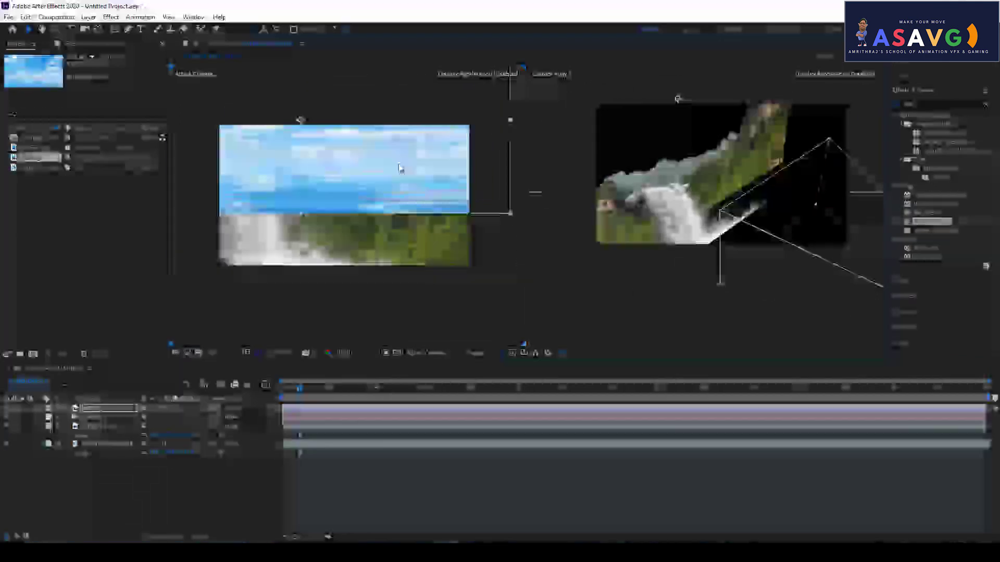
left_click_drag(104, 407, 104, 435)
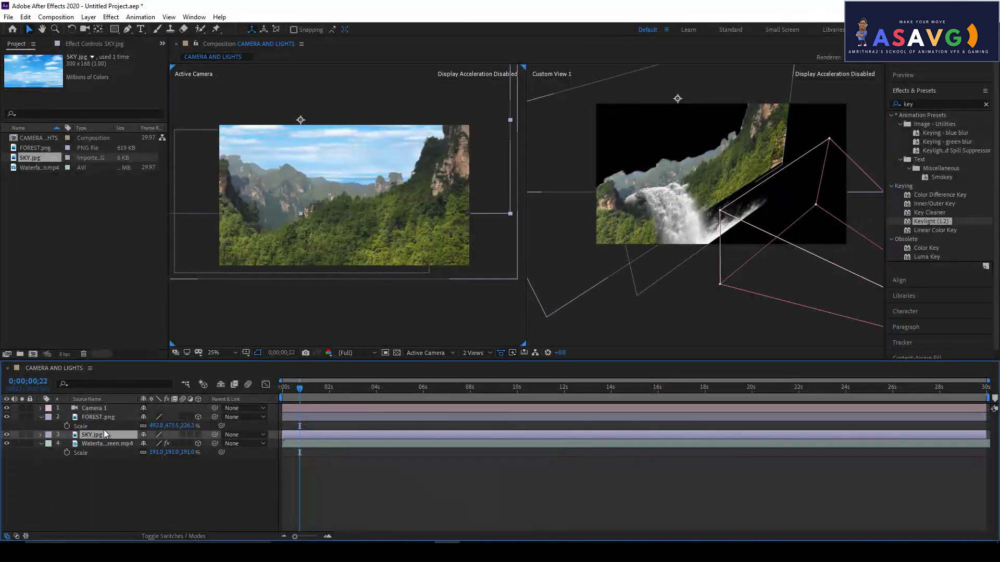
left_click(166, 292)
left_click_drag(373, 160, 391, 157)
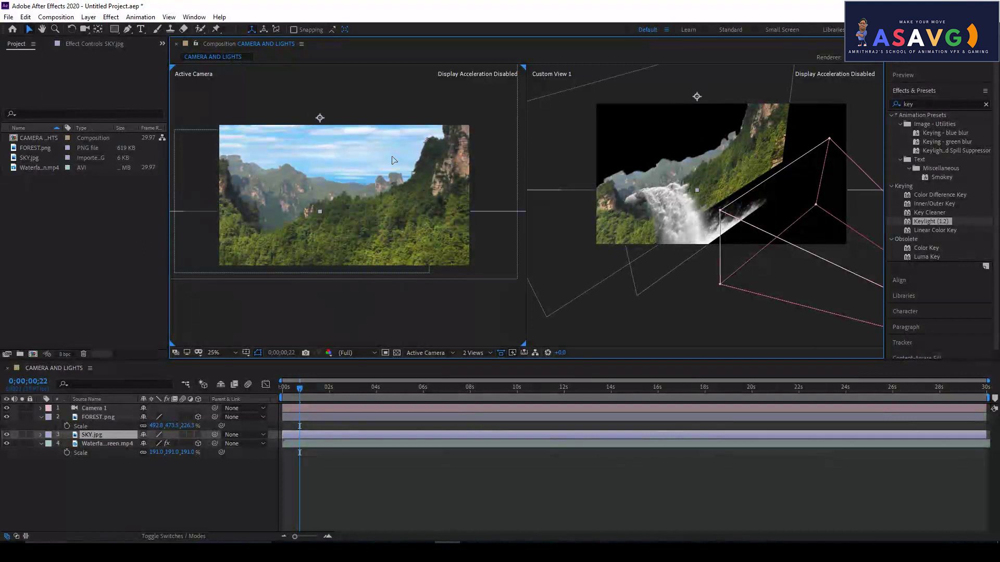
left_click_drag(301, 391, 271, 389)
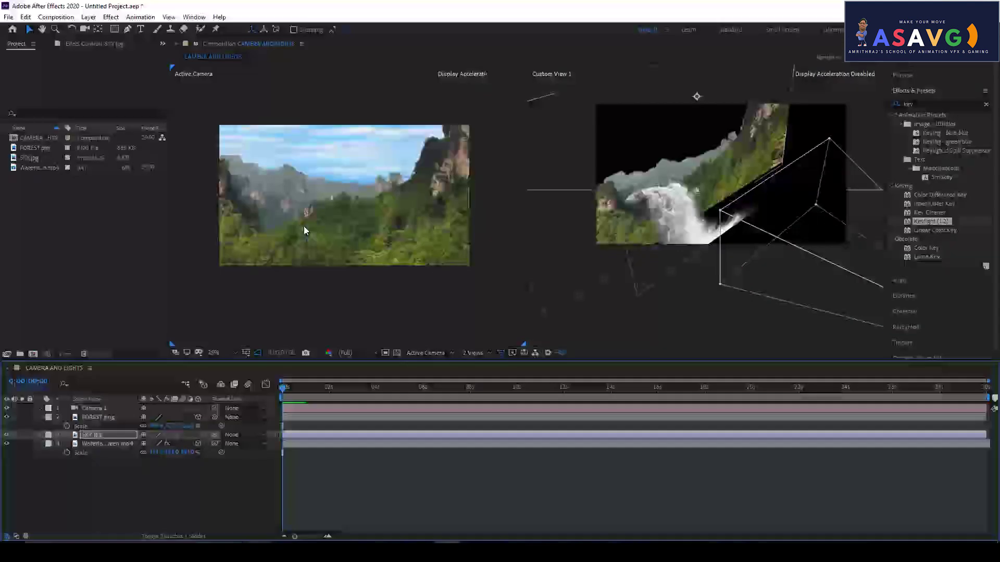
left_click(292, 389)
key("Home")
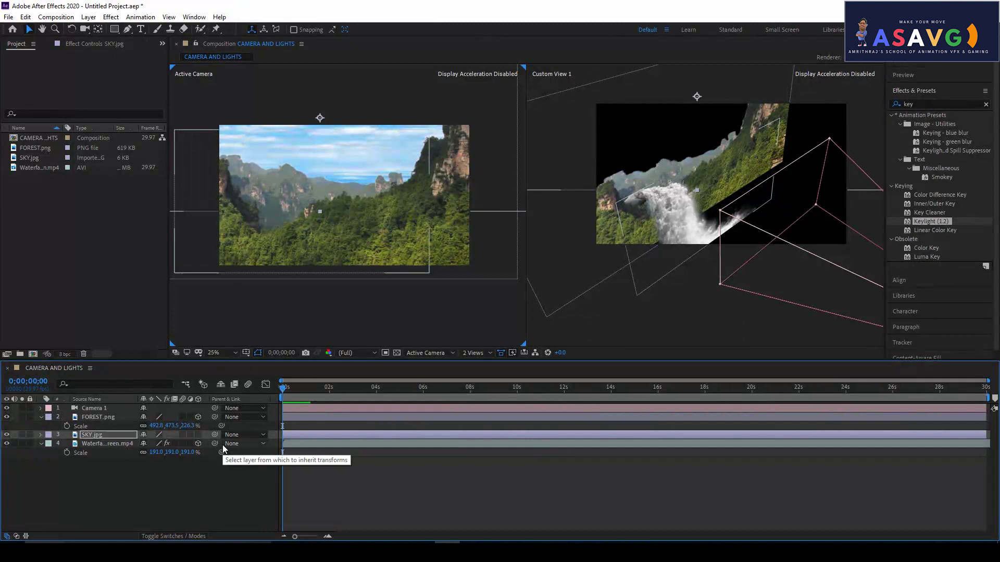
Make SKY.jpg a 3D layer, push it far back, and scale it to about 163%.
left_click(198, 434)
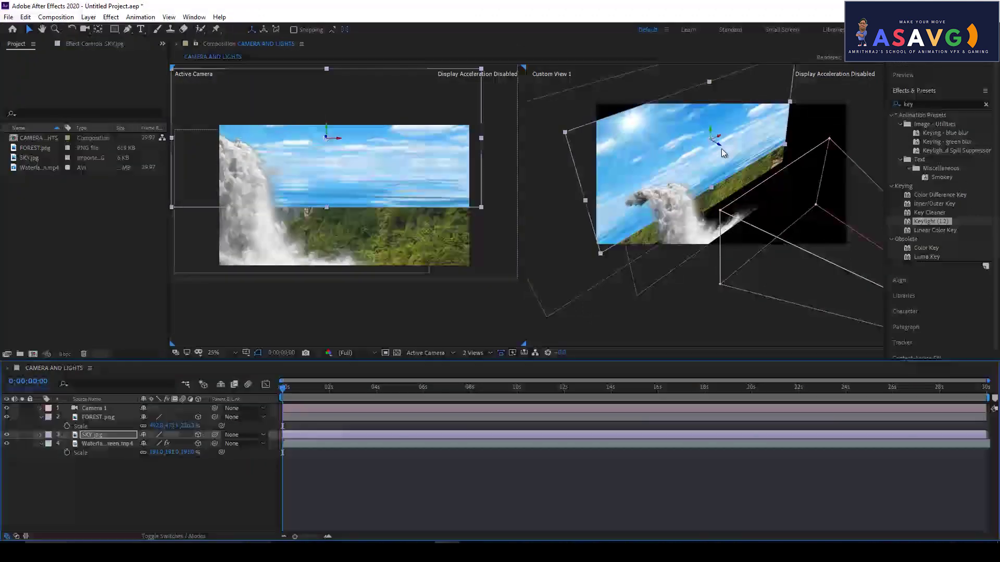
left_click_drag(719, 140, 451, 78)
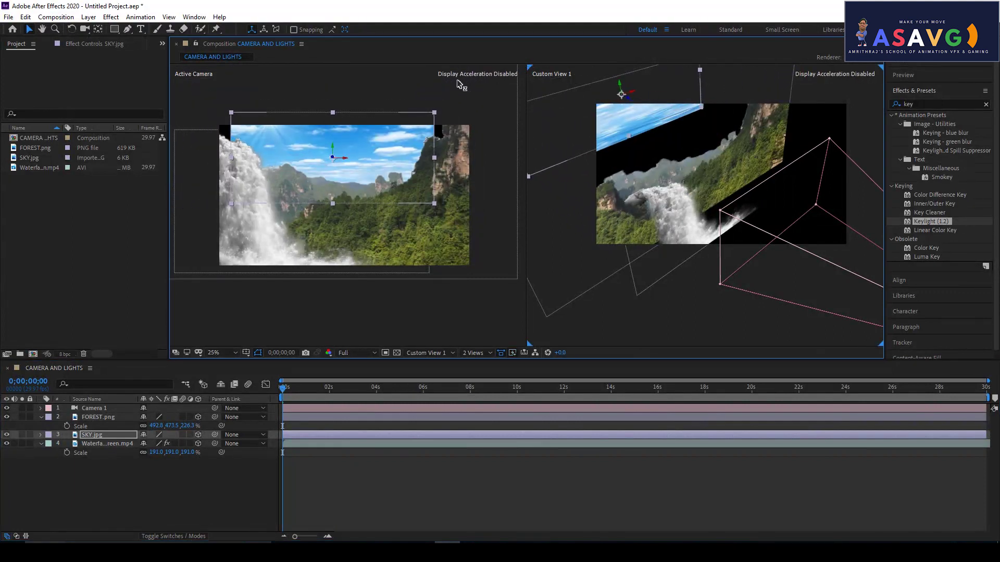
left_click_drag(451, 78, 328, 47)
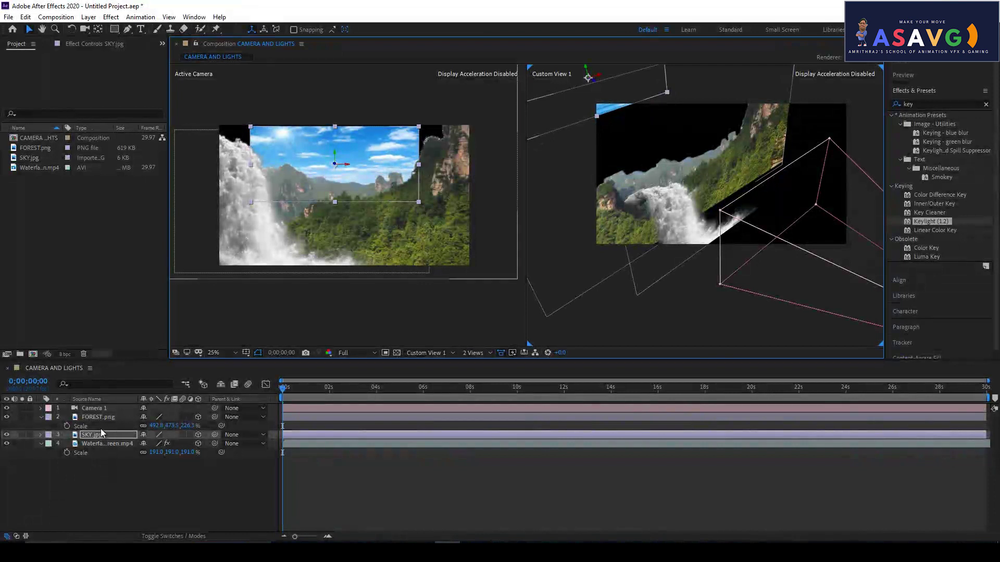
key("s")
mouse_move(156, 444)
left_mouse_down()
mouse_move(217, 444)
mouse_move(486, 488)
left_mouse_up()
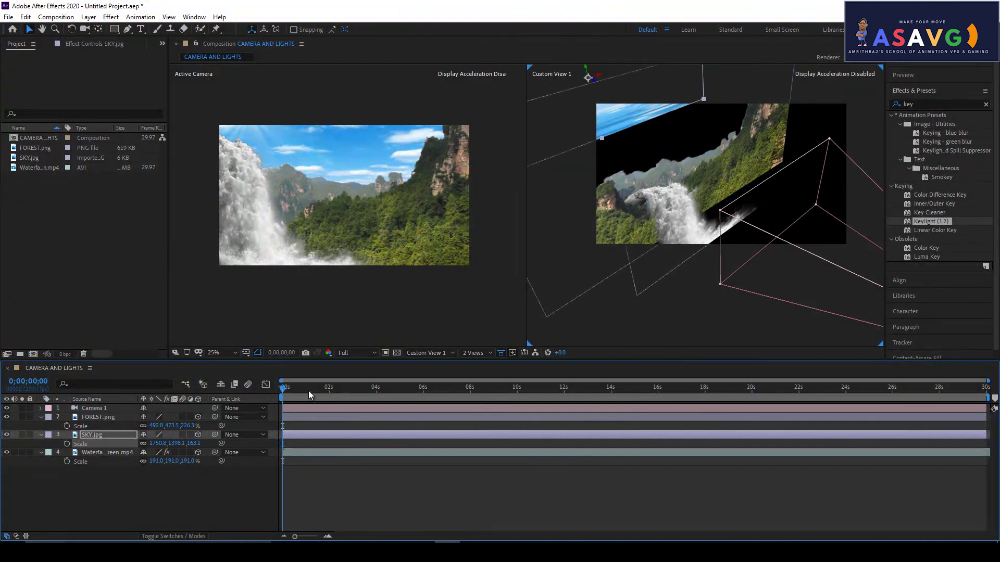
At about 3 seconds, shift FOREST.png in depth and adjust its Position.
left_click_drag(288, 390, 363, 391)
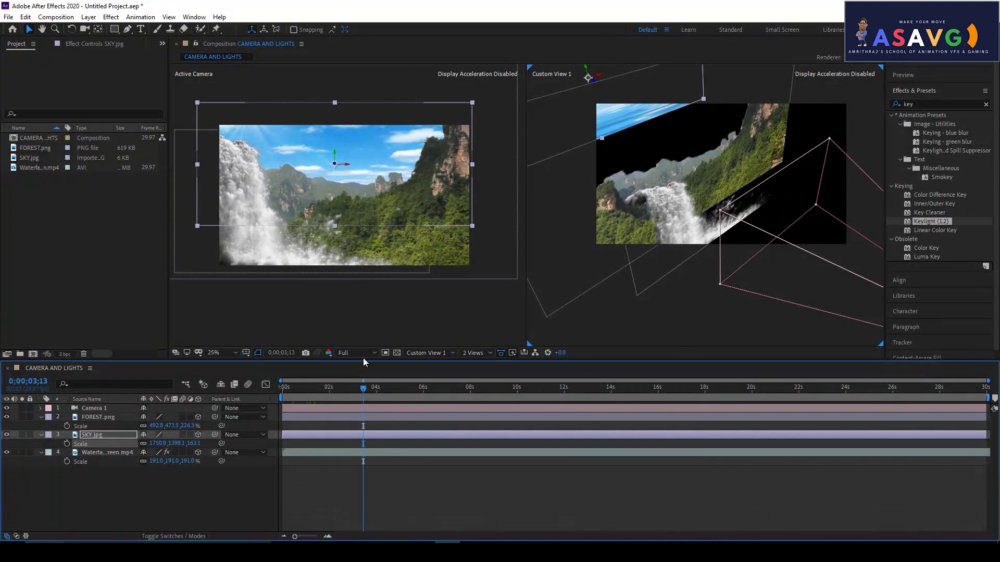
left_click(682, 179)
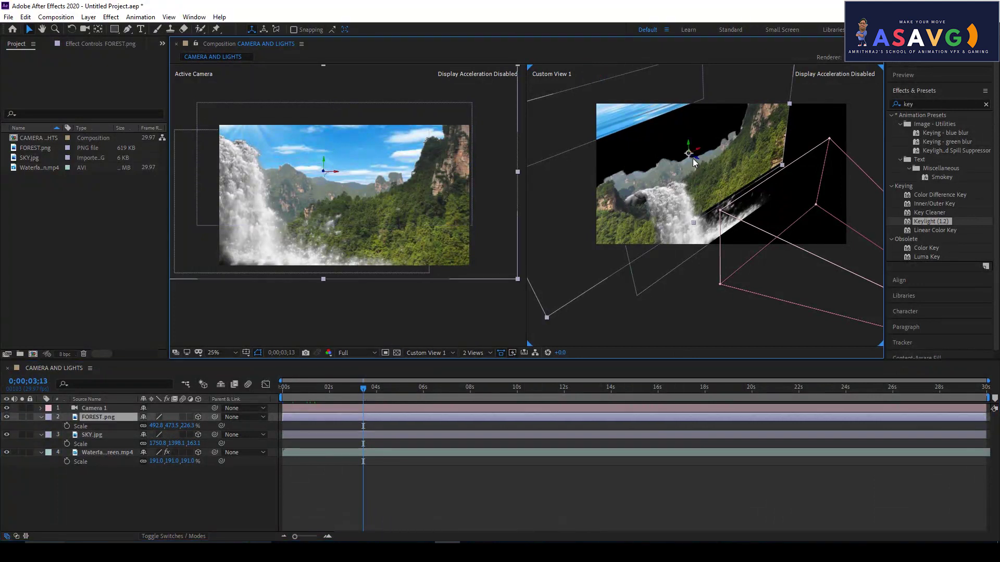
left_click_drag(699, 162, 622, 127)
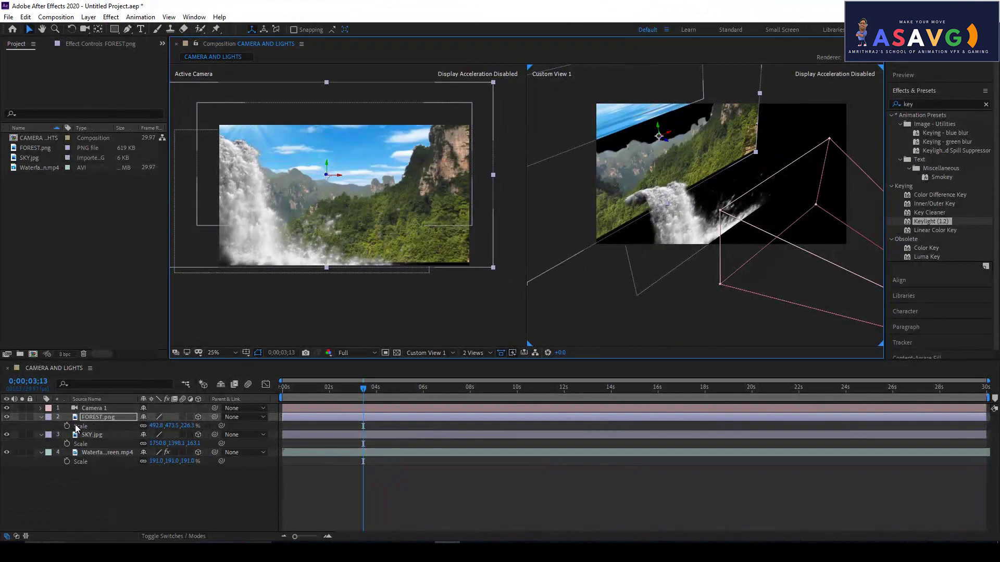
key("s")
key("p")
mouse_move(162, 435)
left_mouse_down()
mouse_move(197, 440)
mouse_move(164, 442)
left_mouse_up()
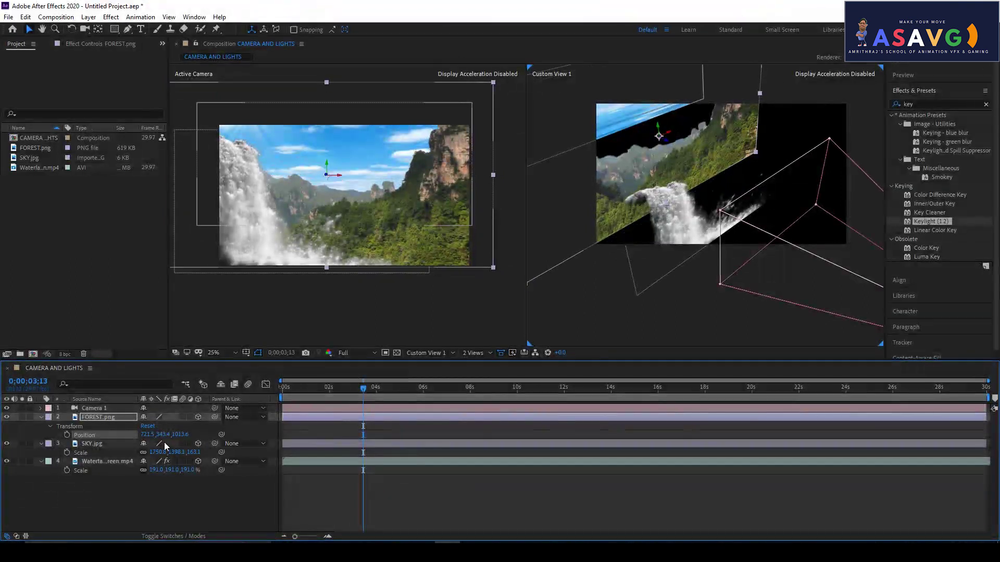
Scale FOREST.png up to about 632% so it covers more of the frame.
left_click(97, 418)
key("s")
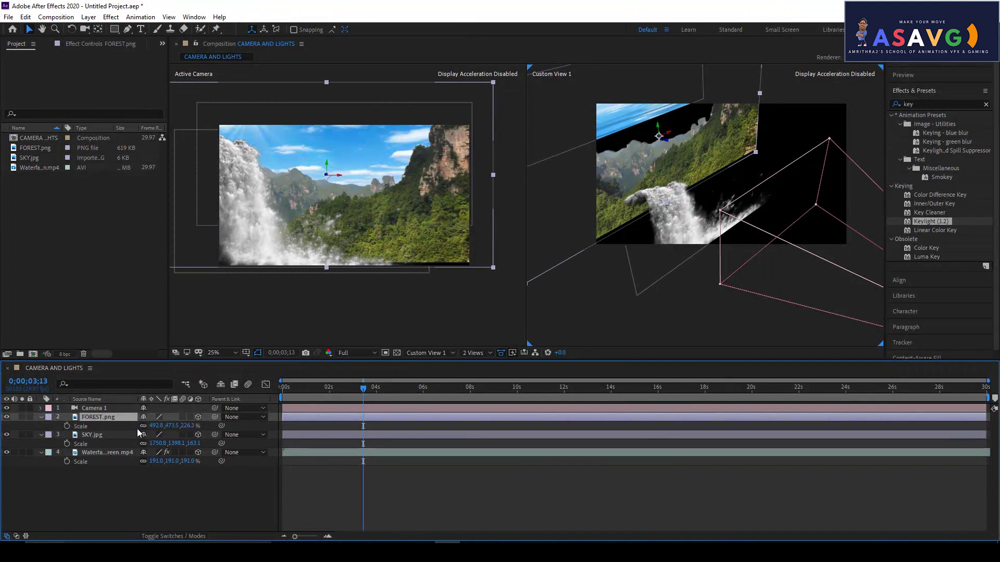
left_click_drag(169, 427, 242, 429)
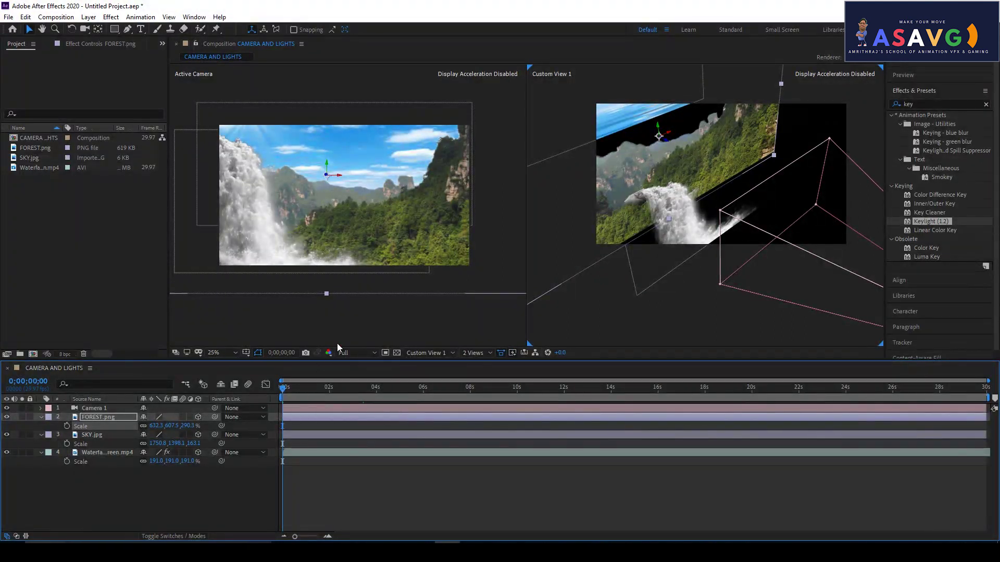
scroll(693, 320, "down", 2)
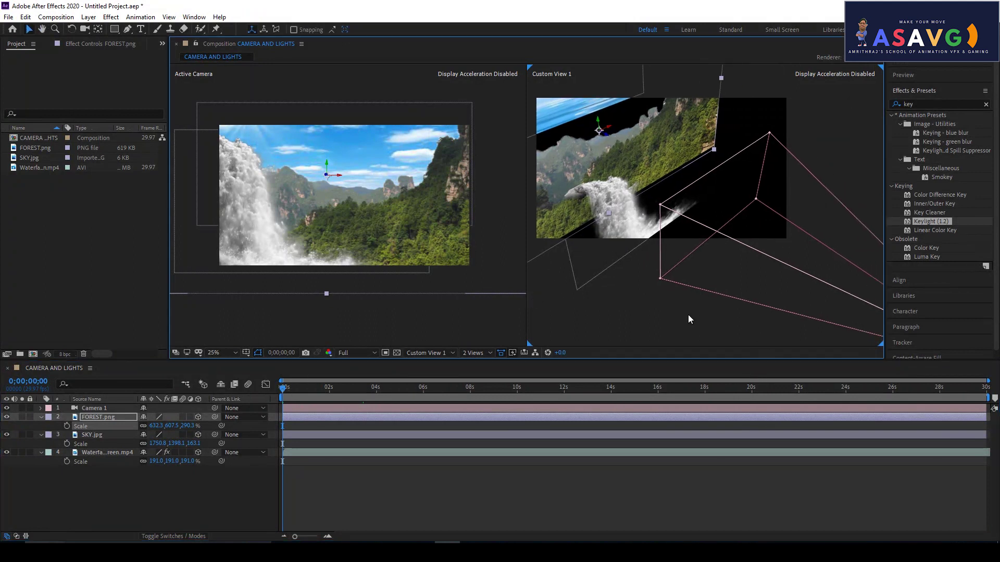
scroll(688, 312, "down", 1)
scroll(786, 251, "up", 1)
scroll(804, 299, "up", 2)
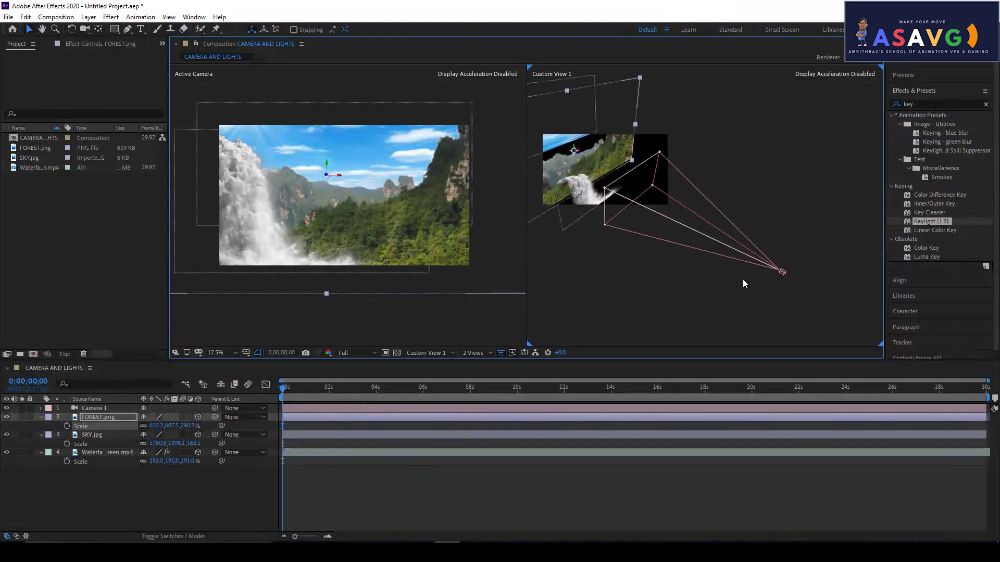
scroll(743, 280, "up", 2)
scroll(800, 294, "down", 2)
Set Camera 1 Point of Interest X to 994, Position Y to 483, and interest depth −721.2.
left_click(832, 301)
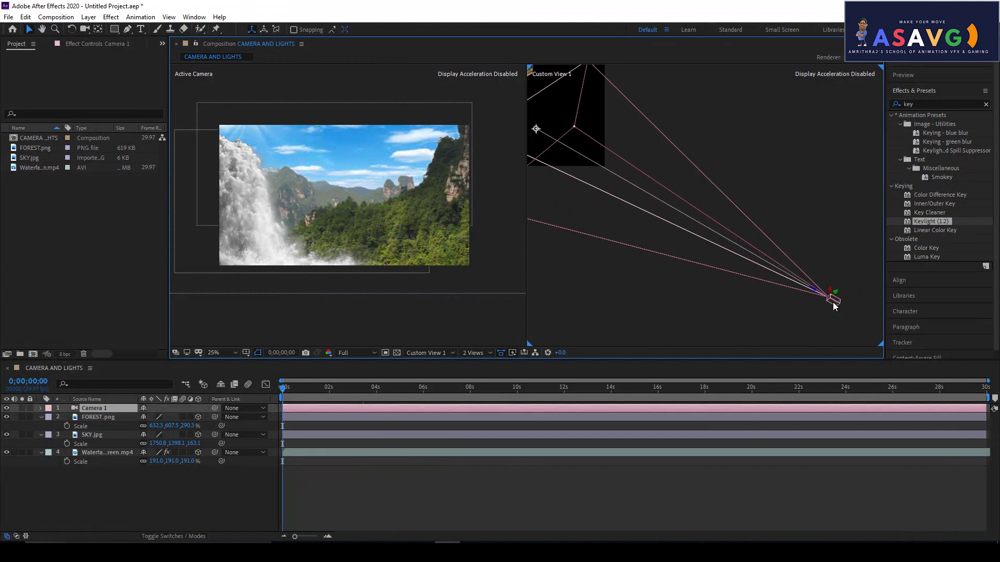
mouse_move(822, 297)
left_mouse_down()
mouse_move(695, 237)
mouse_move(897, 321)
mouse_move(813, 298)
left_mouse_up()
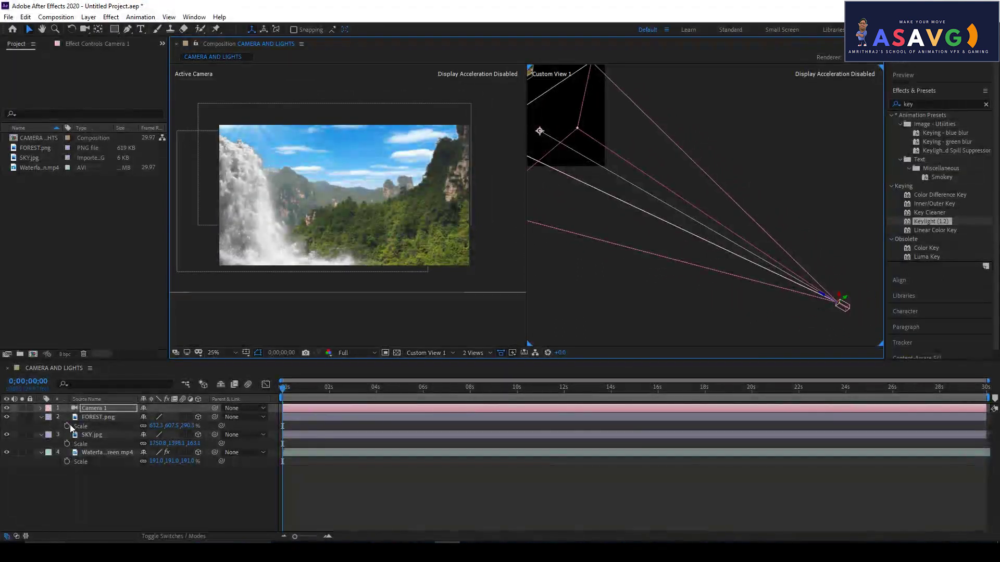
left_click(40, 409)
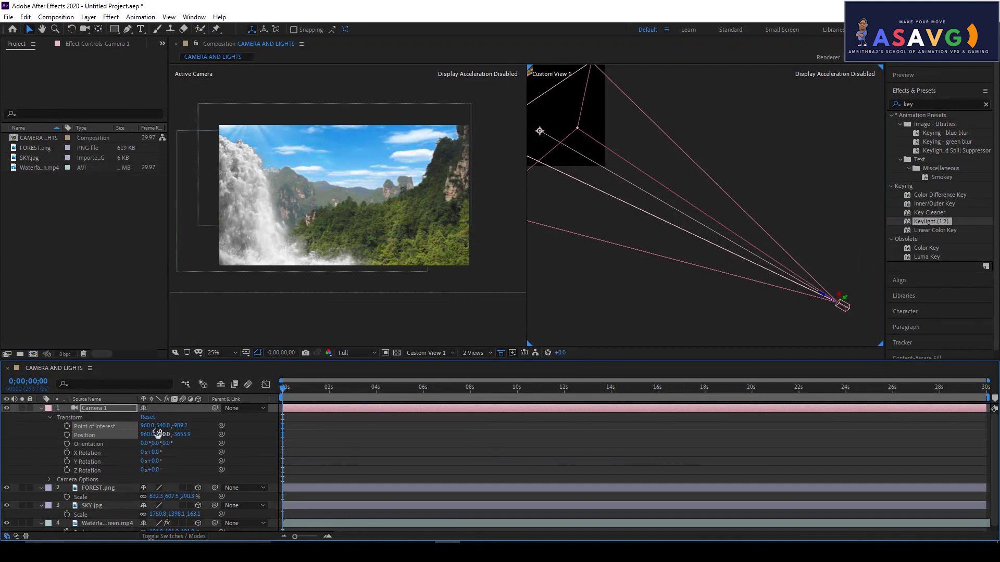
left_click_drag(147, 426, 163, 426)
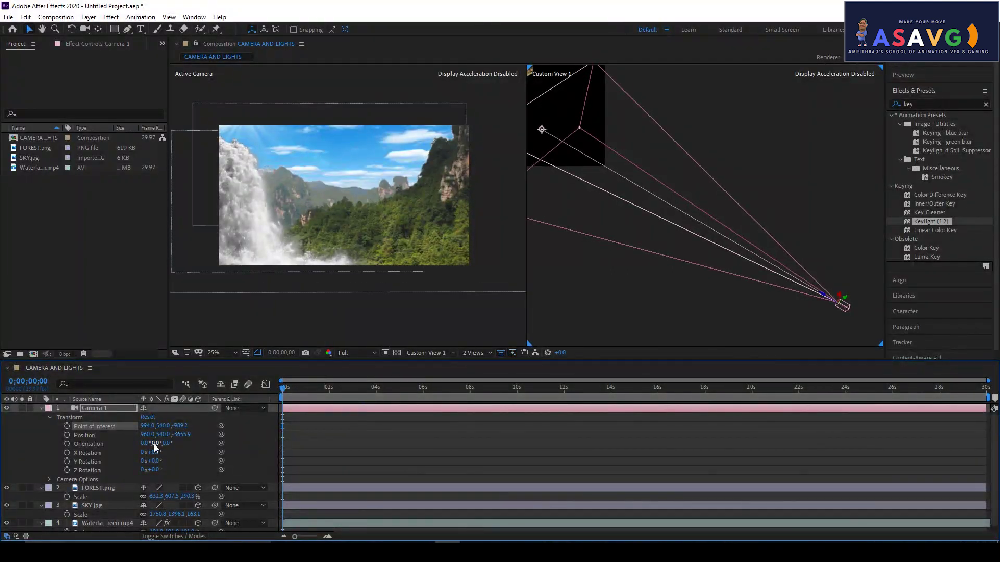
mouse_move(160, 435)
left_mouse_down()
mouse_move(152, 420)
mouse_move(180, 427)
left_mouse_up()
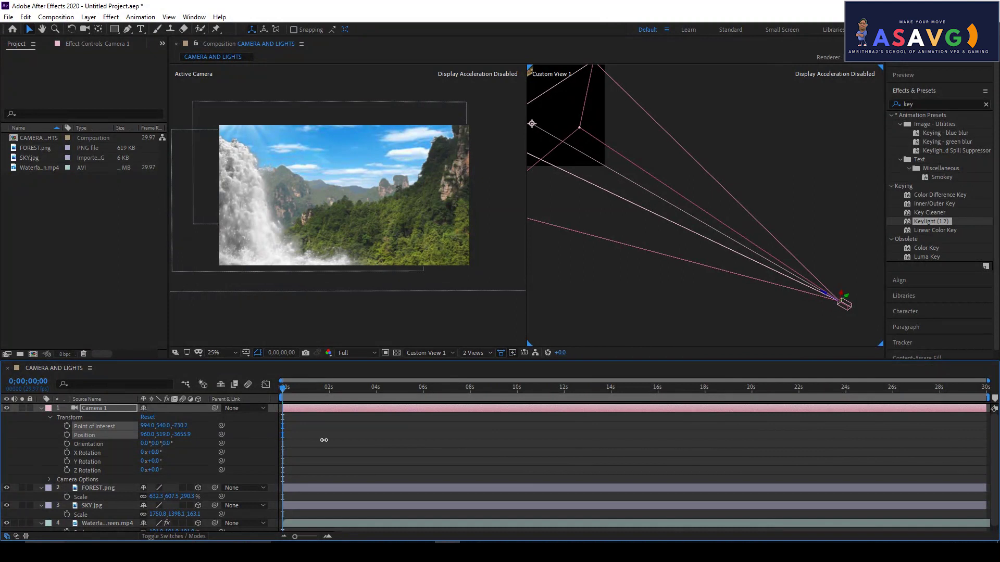
left_click_drag(324, 440, 232, 425)
left_click_drag(157, 410, 252, 412)
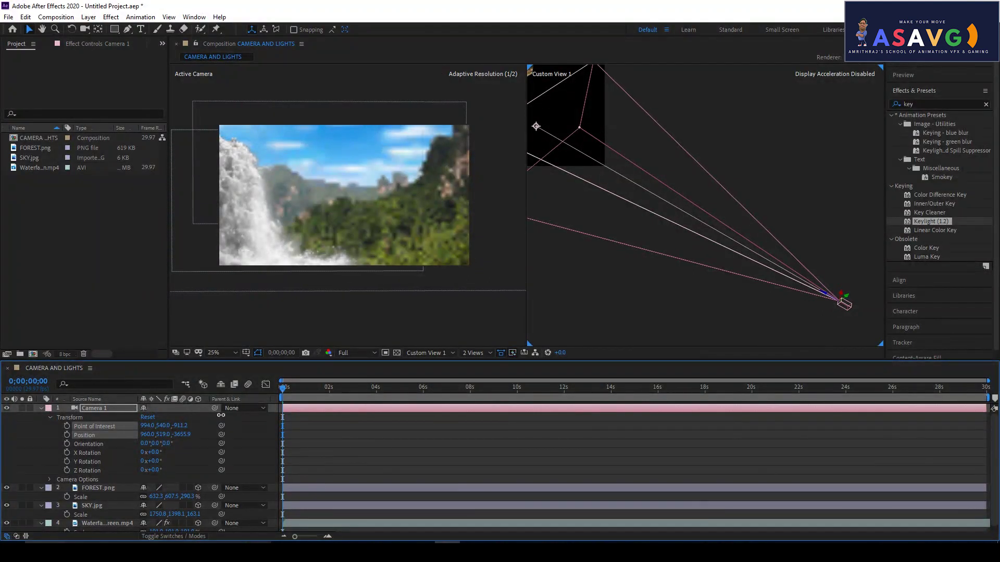
left_click_drag(221, 415, 267, 407)
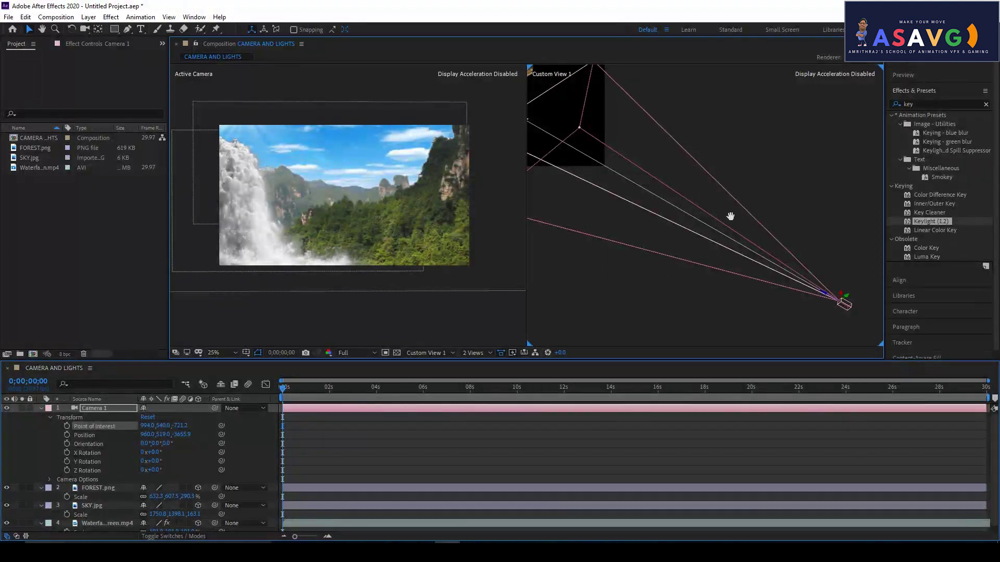
Reframe the custom view and push Camera 1 forward along its depth axis.
key("h")
left_click_drag(729, 216, 819, 222)
key("v")
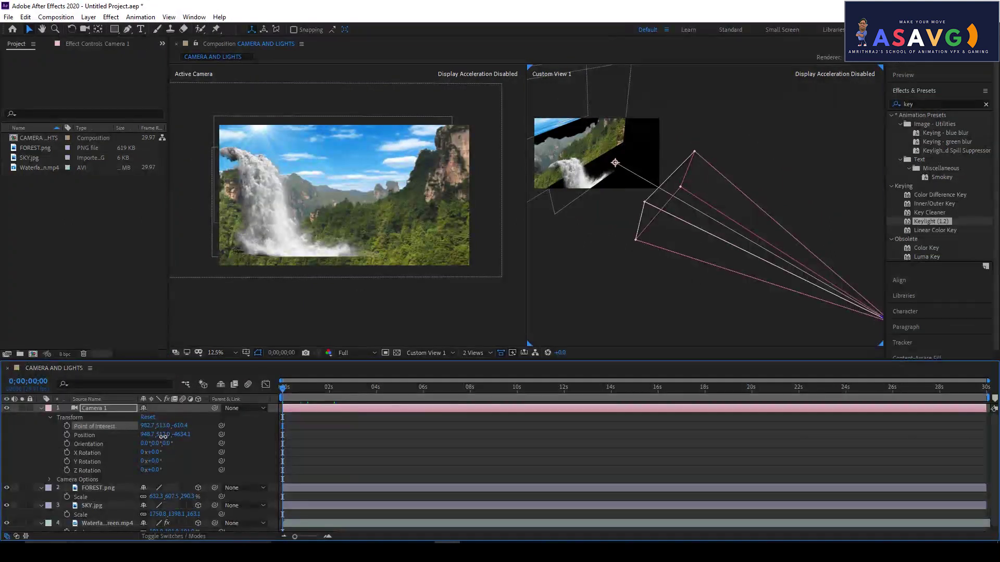
left_click_drag(163, 436, 166, 437)
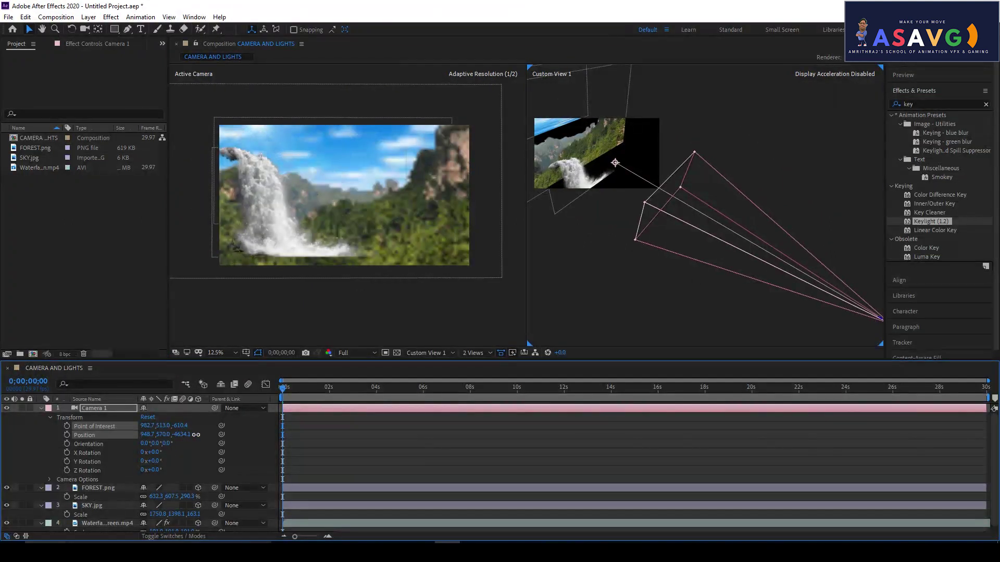
key("h")
left_click_drag(765, 272, 635, 245)
key("v")
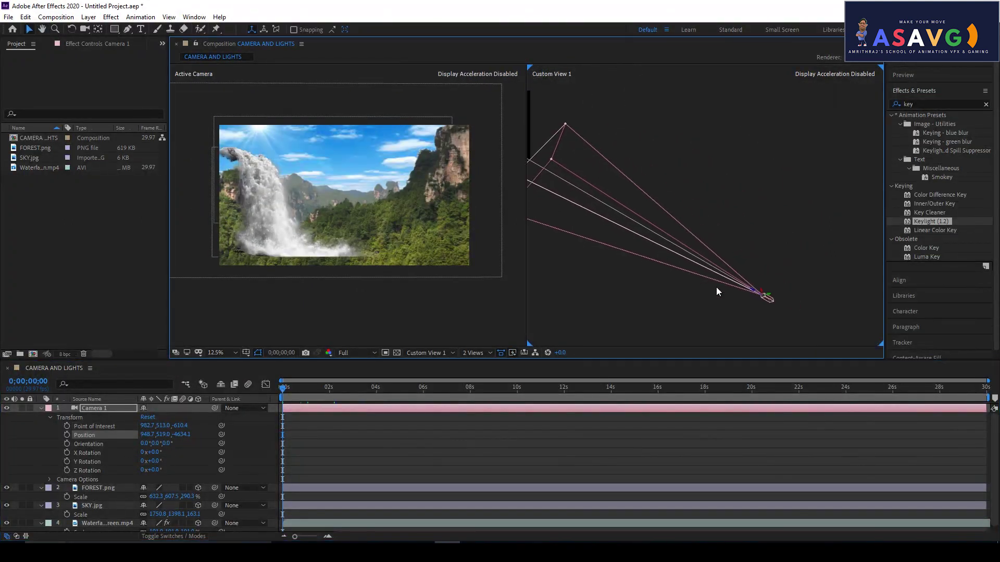
left_click_drag(755, 295, 692, 271)
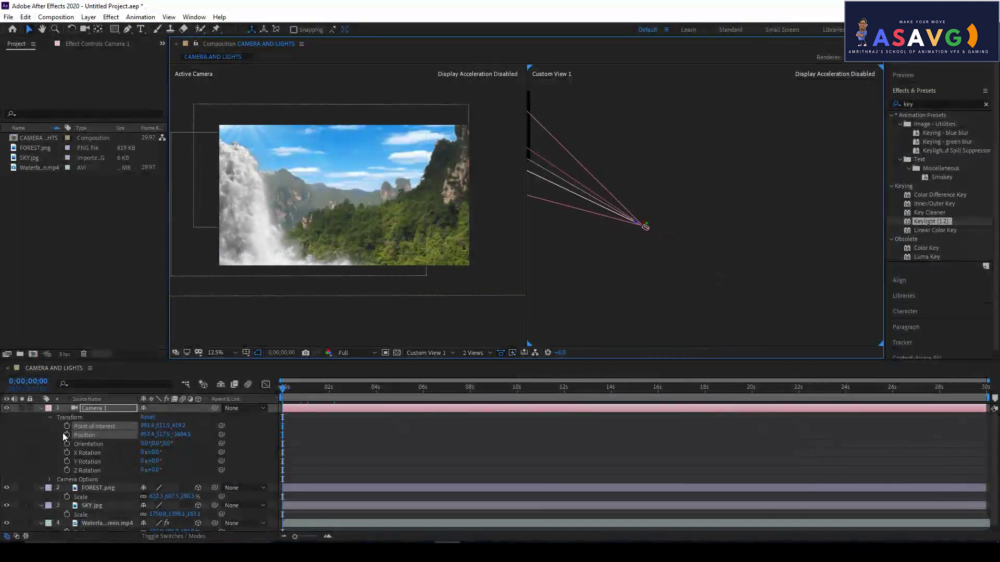
left_click(351, 435)
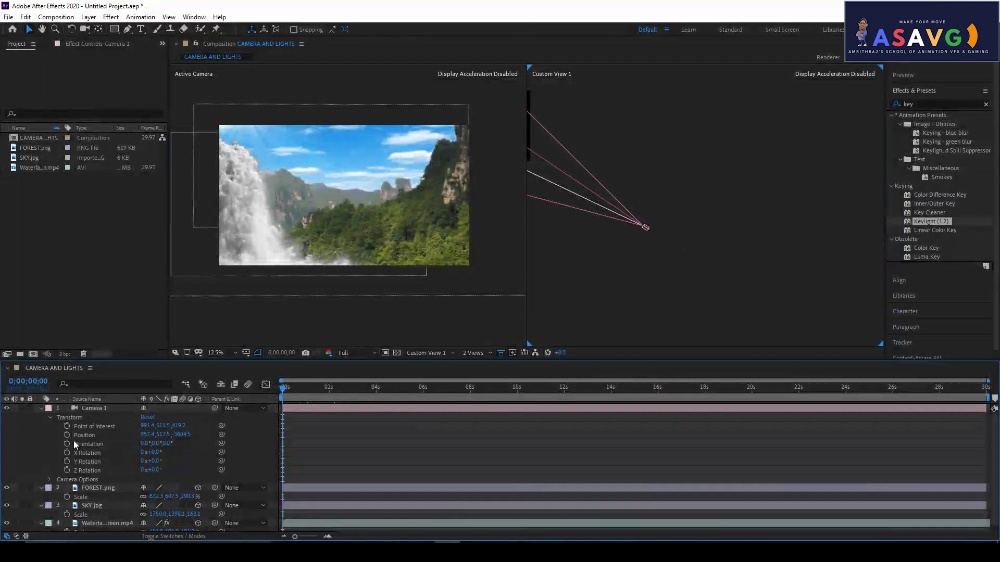
Keyframe Camera 1 Position at 0s and pushed closer at about 2;20, then preview the move.
left_click(66, 435)
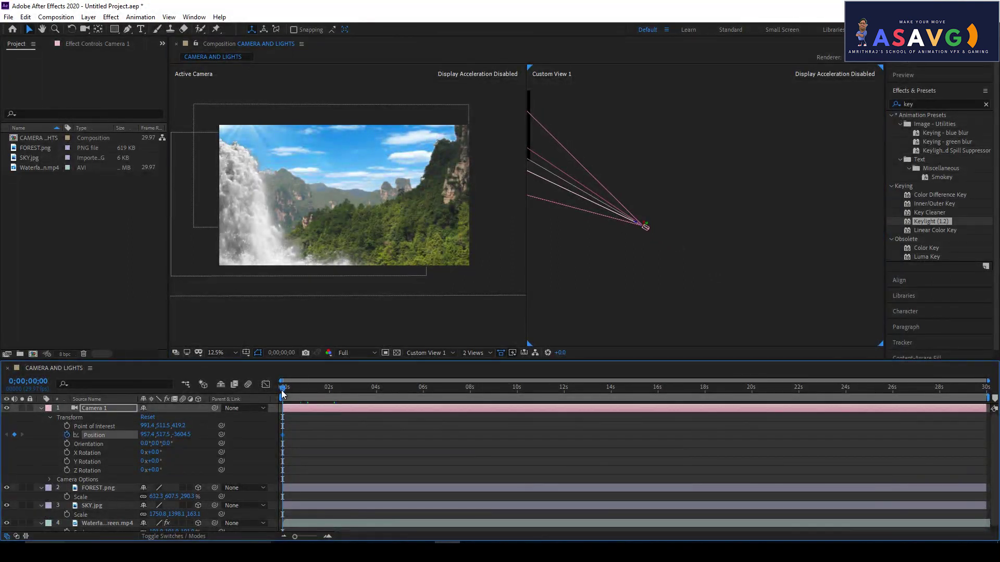
left_click_drag(283, 394, 342, 401)
left_click_drag(162, 434, 184, 435)
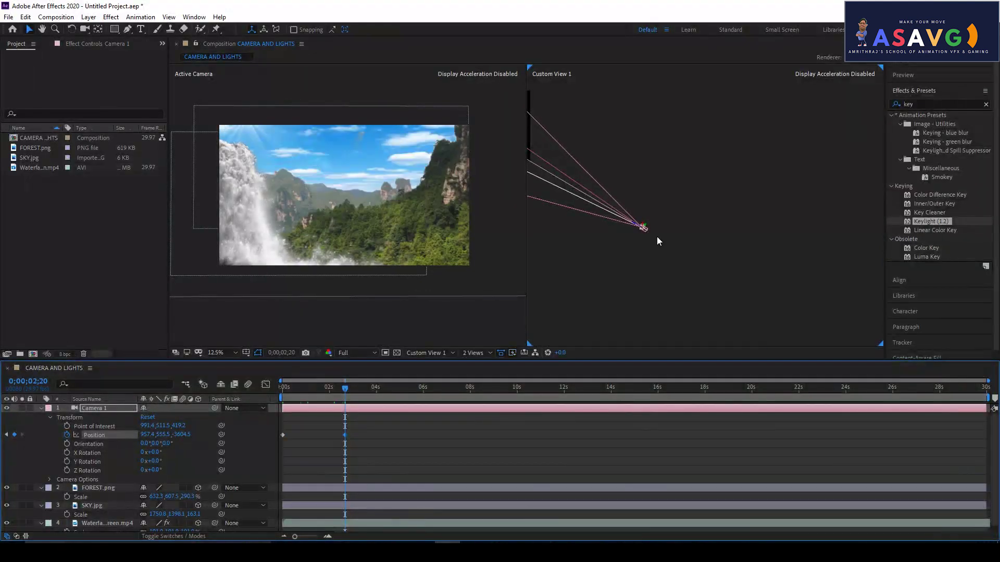
key("ctrl+z")
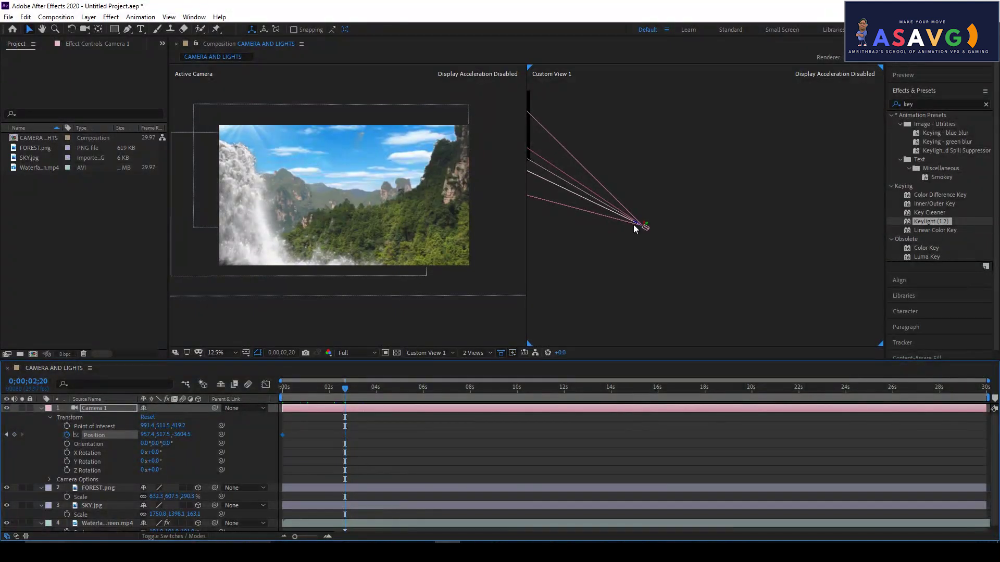
left_click_drag(636, 226, 559, 191)
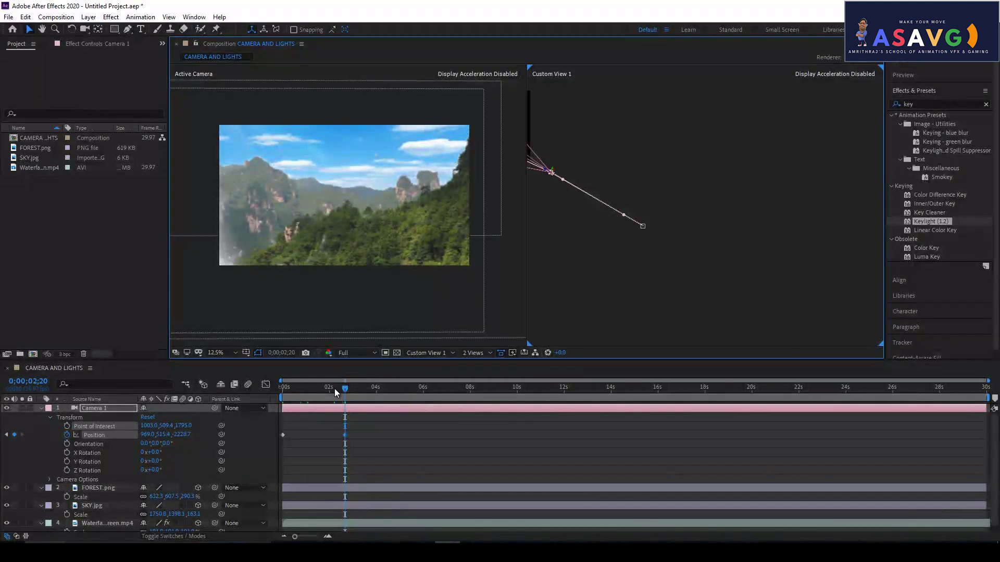
left_click_drag(334, 389, 276, 396)
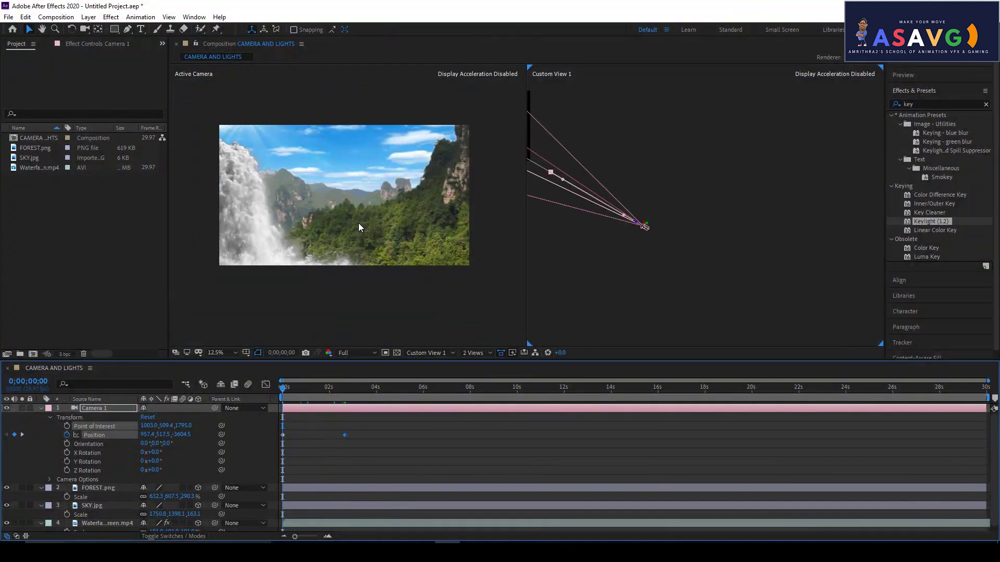
key("Page_Up")
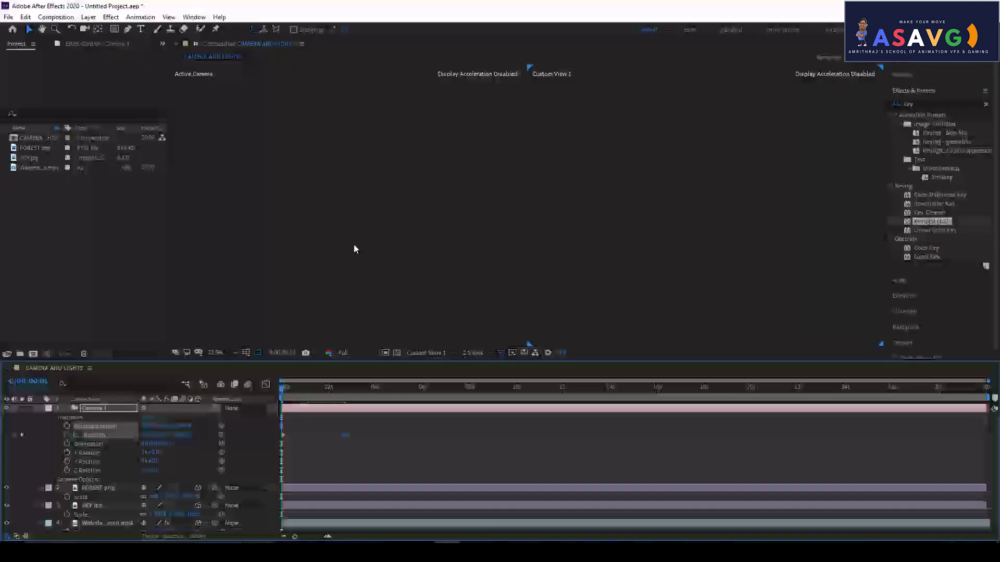
mouse_move(295, 388)
left_mouse_down()
mouse_move(308, 388)
mouse_move(284, 389)
mouse_move(321, 394)
left_mouse_up()
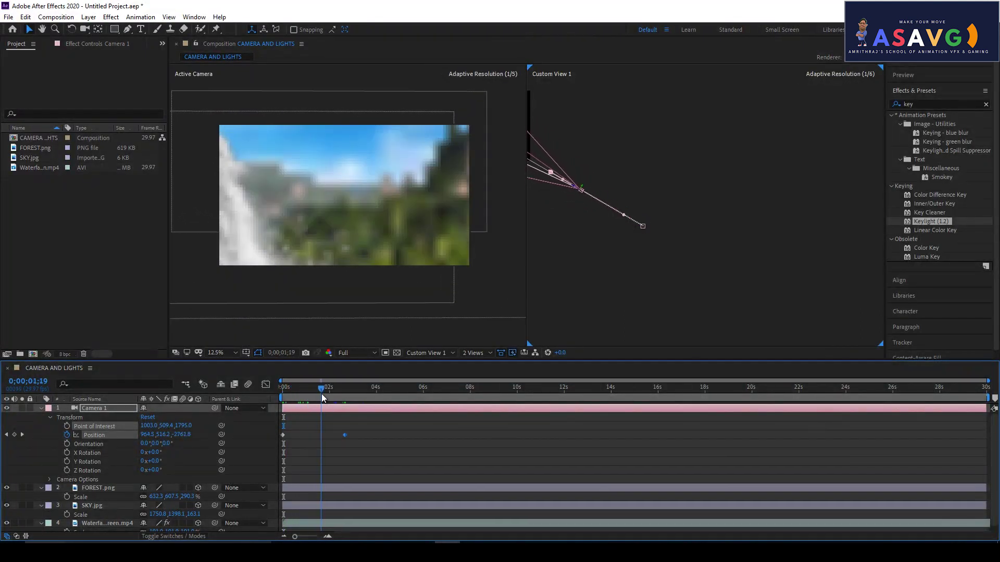
left_click(363, 357)
left_click(363, 401)
mouse_move(319, 390)
left_mouse_down()
mouse_move(295, 391)
mouse_move(338, 407)
mouse_move(426, 406)
left_mouse_up()
left_click_drag(628, 208, 775, 257)
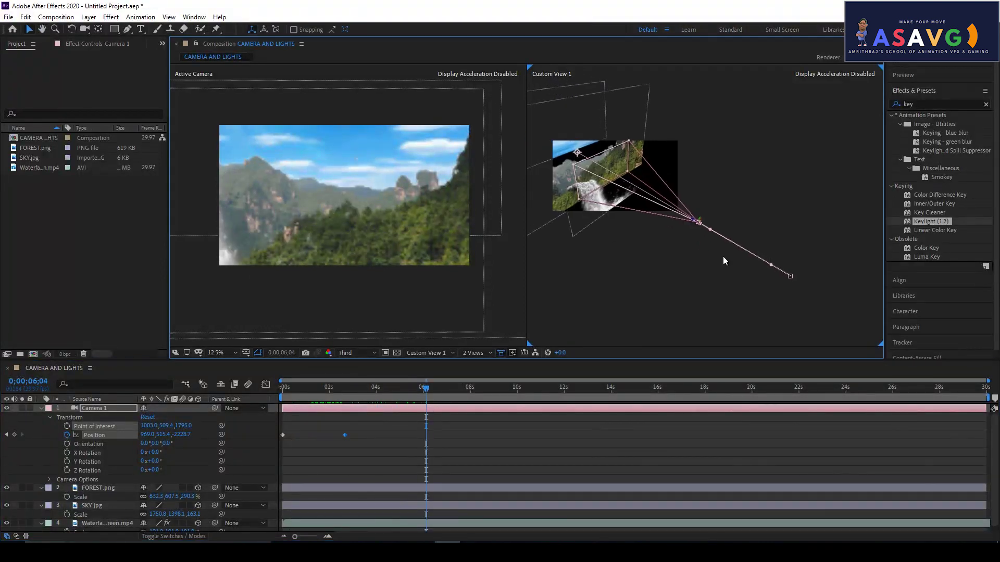
mouse_move(697, 224)
left_mouse_down()
mouse_move(670, 209)
mouse_move(612, 205)
left_mouse_up()
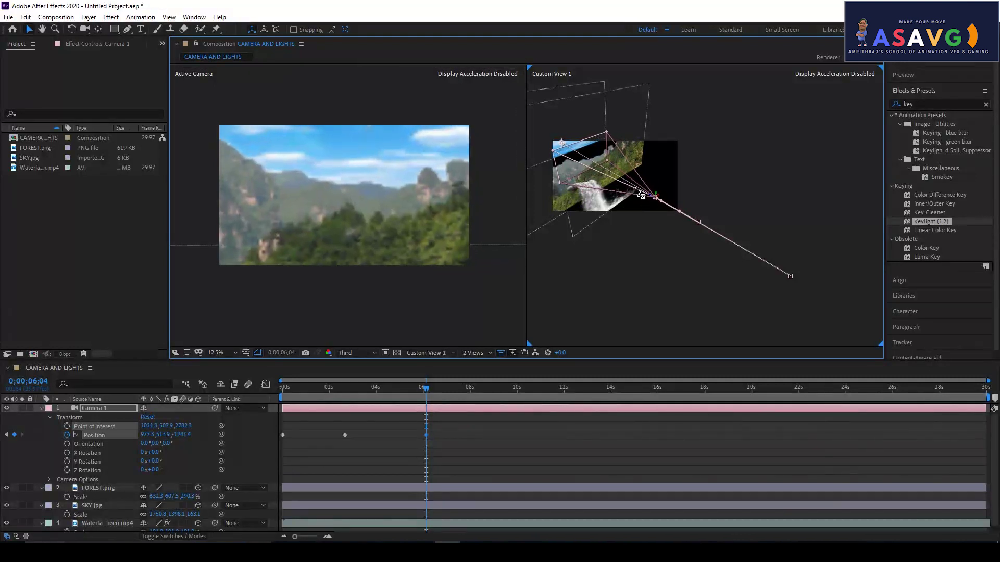
left_click_drag(407, 401, 268, 399)
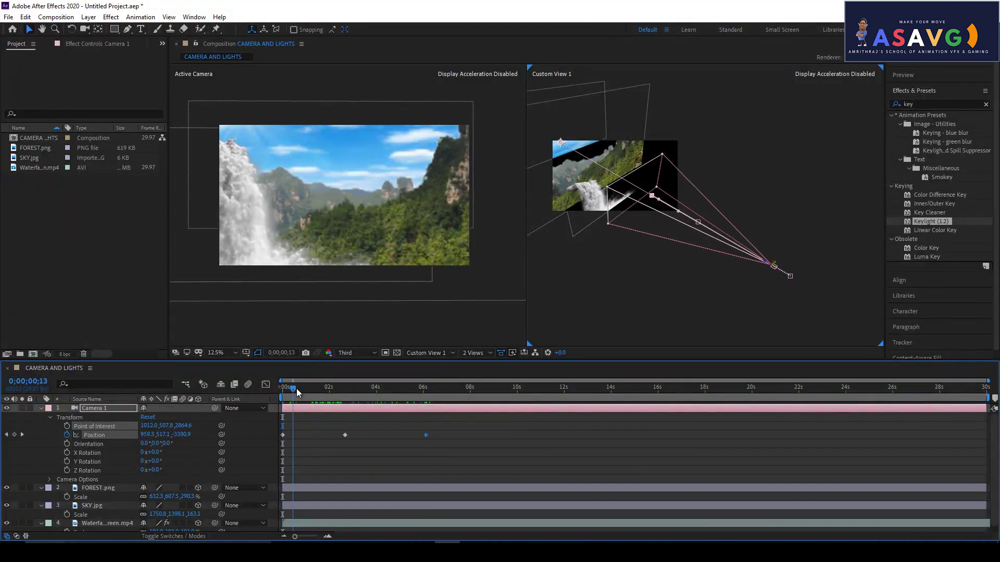
mouse_move(275, 393)
left_mouse_down()
mouse_move(346, 397)
mouse_move(290, 389)
mouse_move(260, 398)
left_mouse_up()
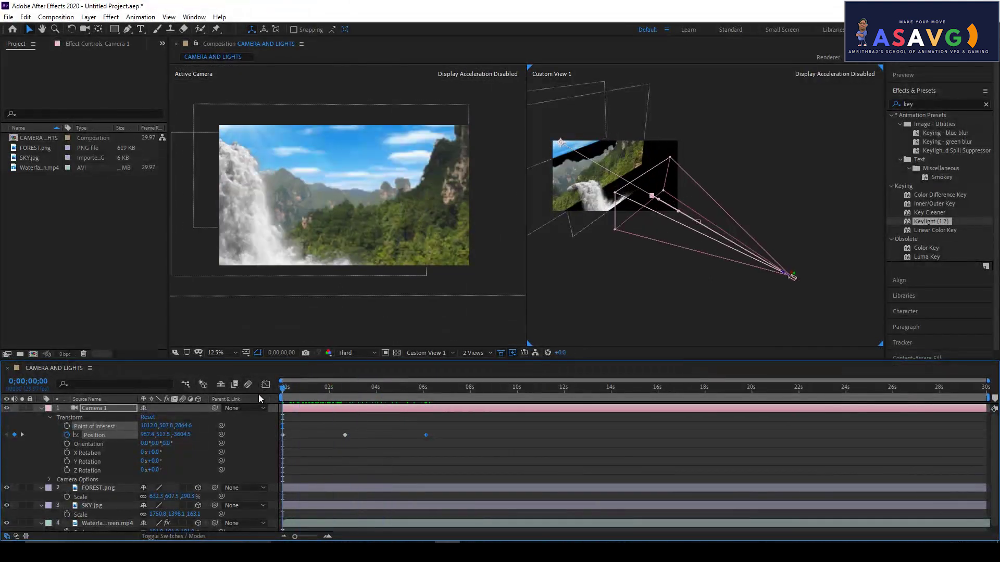
left_click(104, 255)
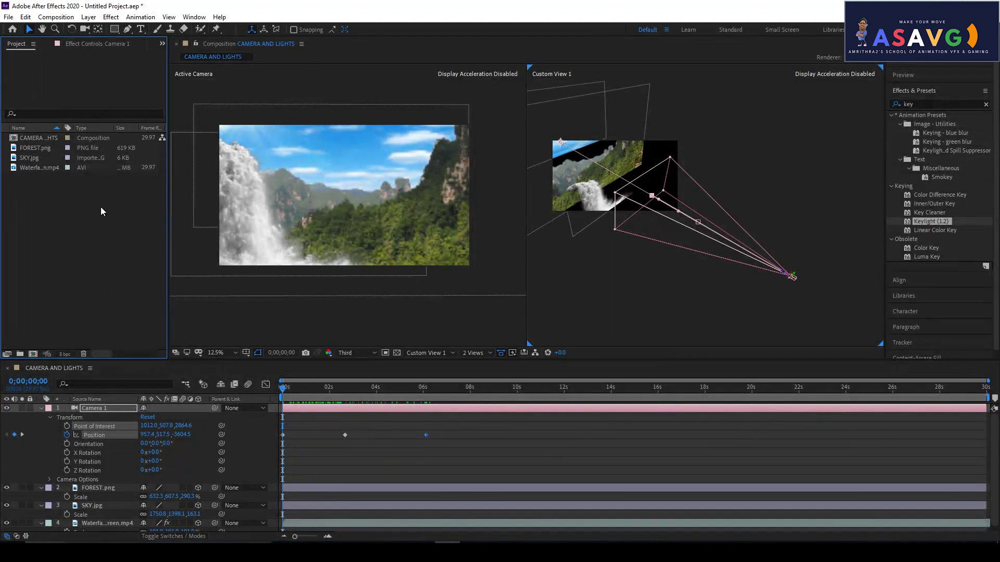
Import the greenscreen bird flock clip and place it as layer 2 beneath Camera 1.
double_click(62, 231)
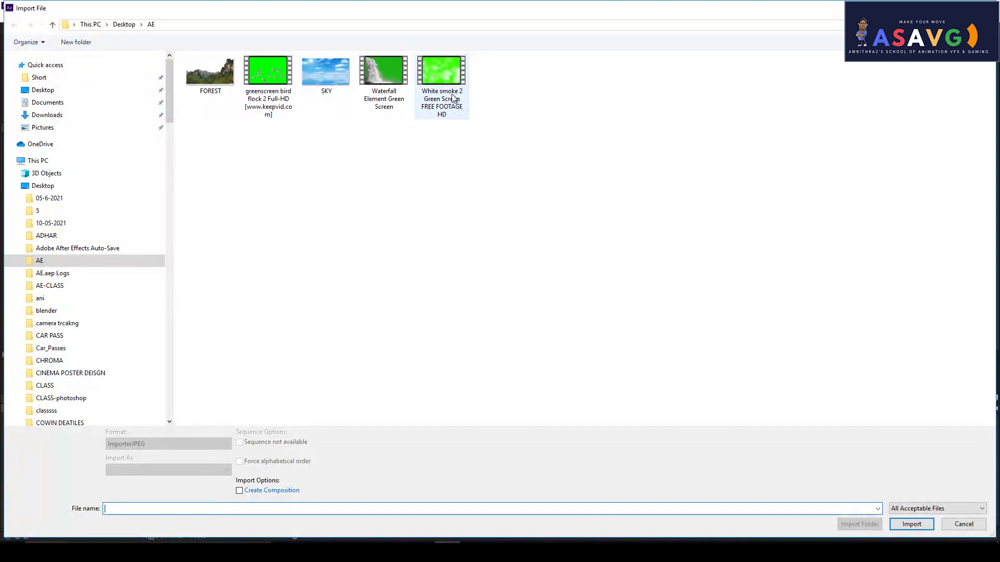
double_click(280, 73)
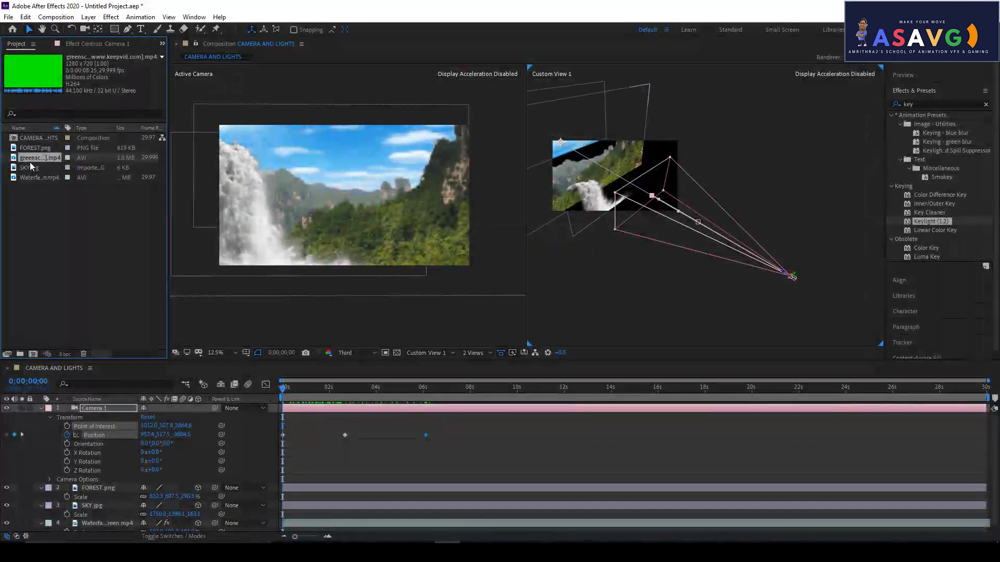
left_click(39, 411)
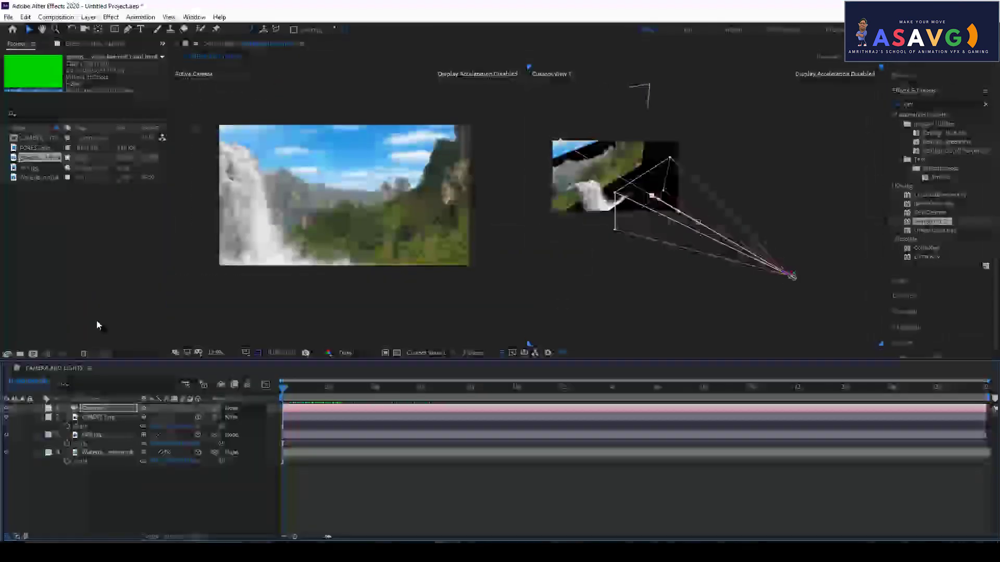
left_click_drag(39, 158, 116, 474)
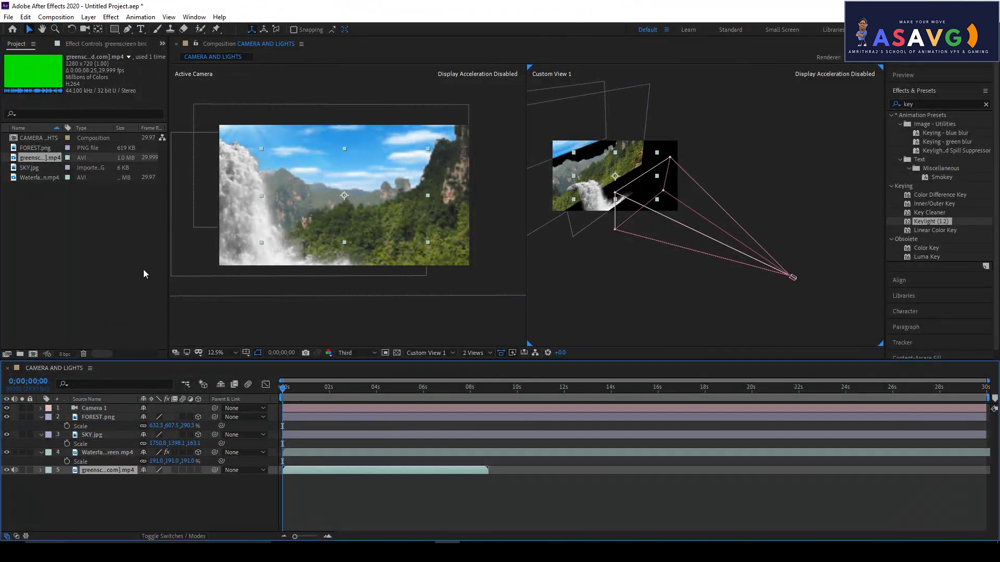
left_click_drag(102, 475, 101, 420)
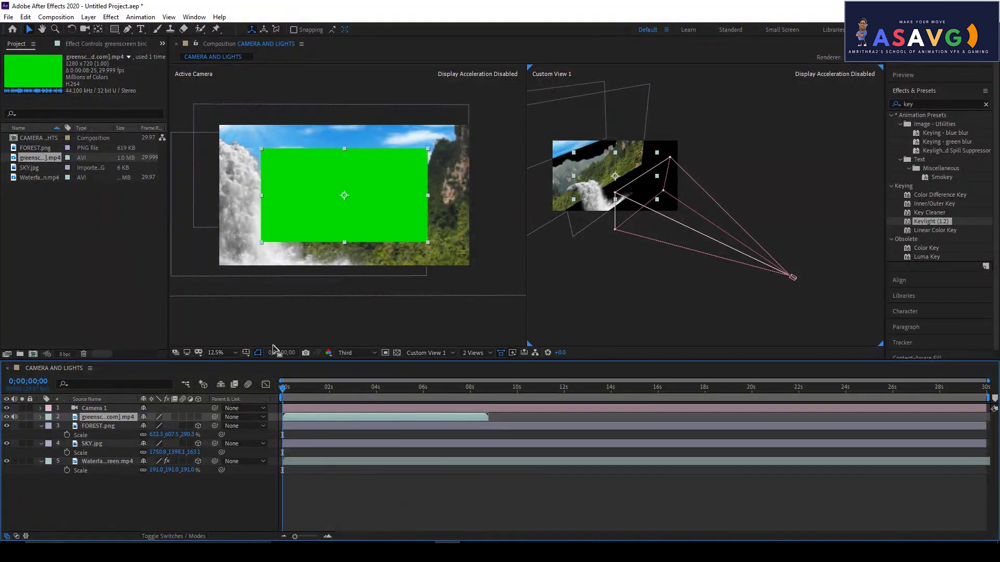
left_click_drag(292, 389, 360, 389)
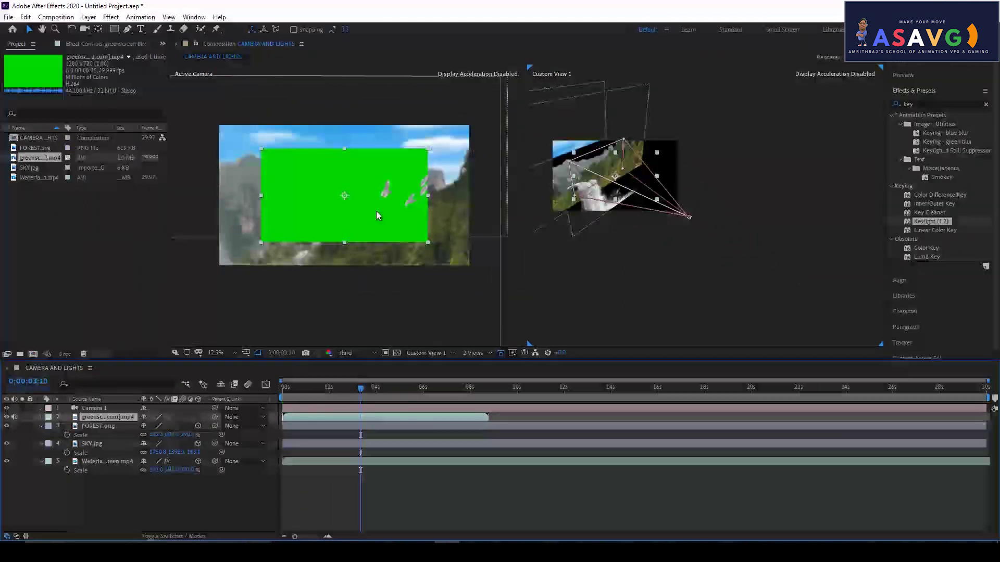
scroll(419, 199, "down", 2)
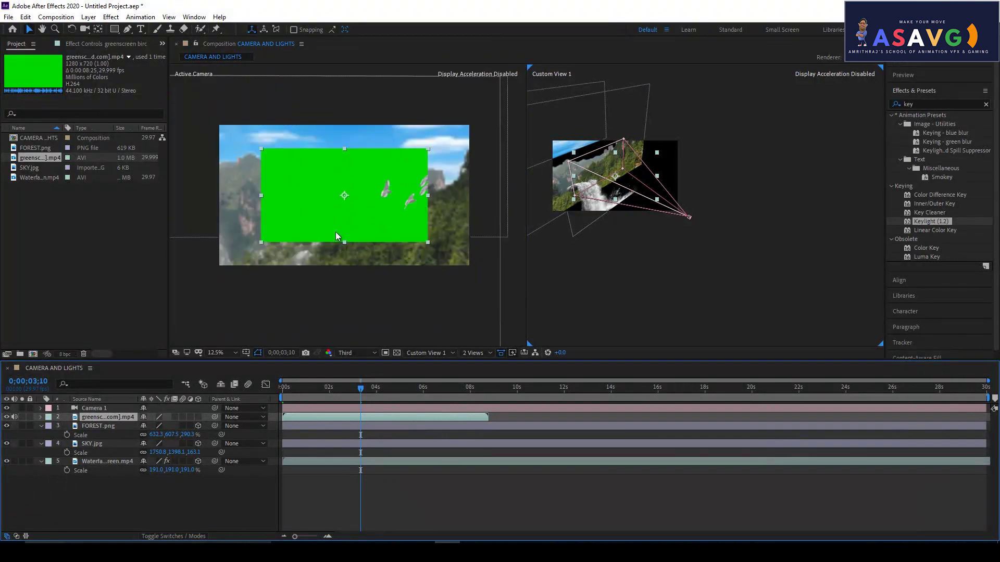
Fit the bird clip to the comp and key out its green with Keylight.
right_click(324, 209)
mouse_move(371, 262)
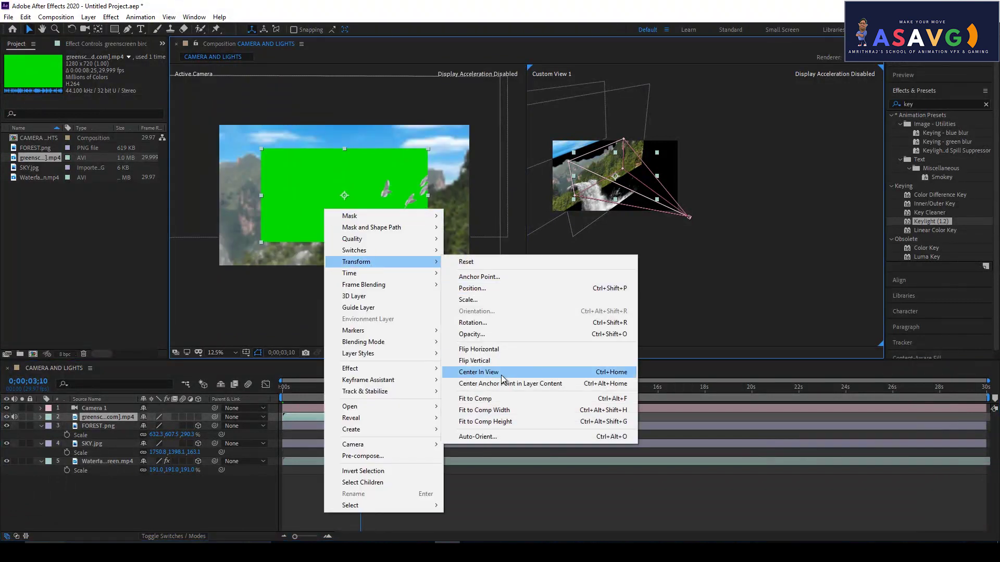
left_click(491, 404)
left_click_drag(923, 227, 254, 154)
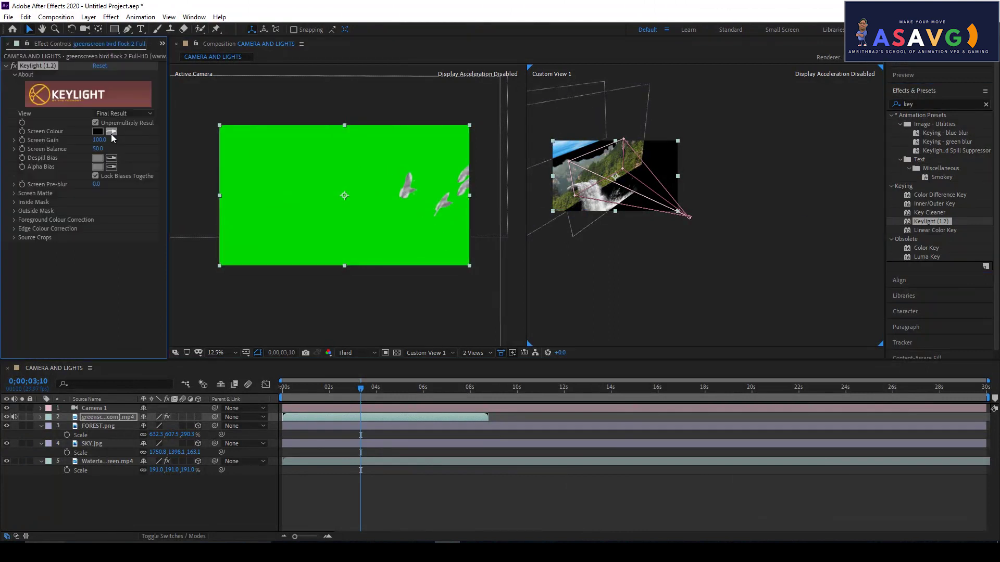
left_click(396, 245)
left_click(365, 397)
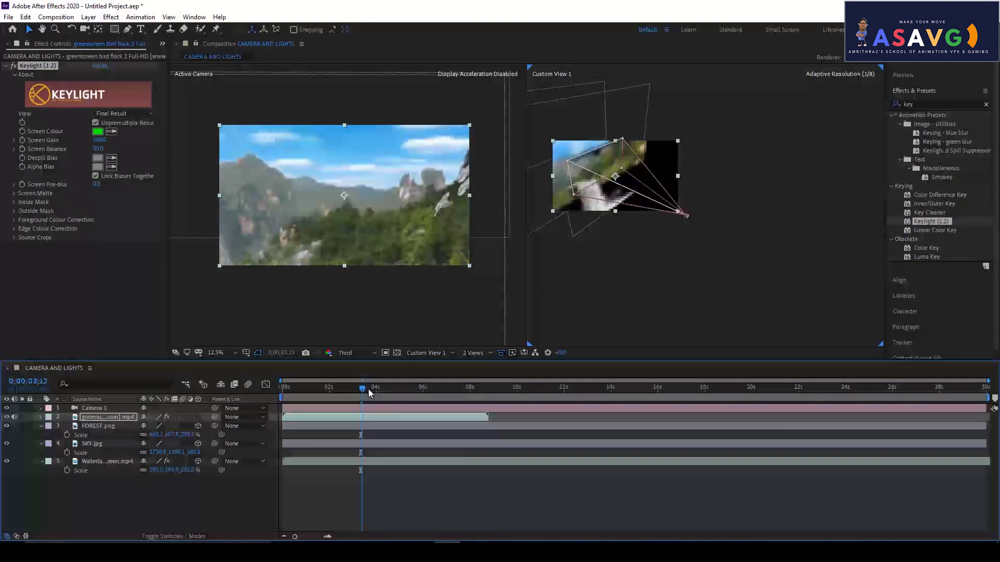
key("Home")
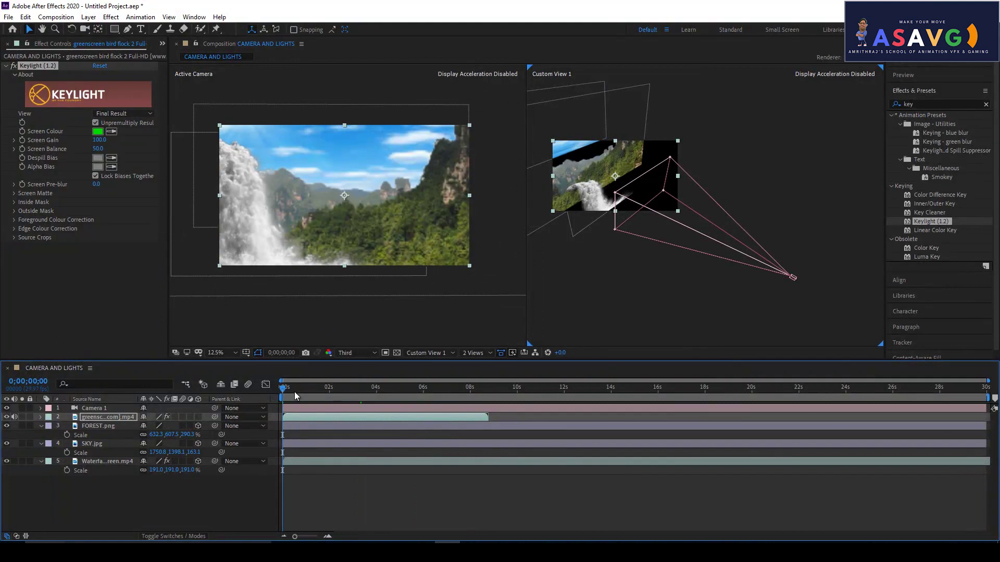
left_click_drag(294, 390, 314, 389)
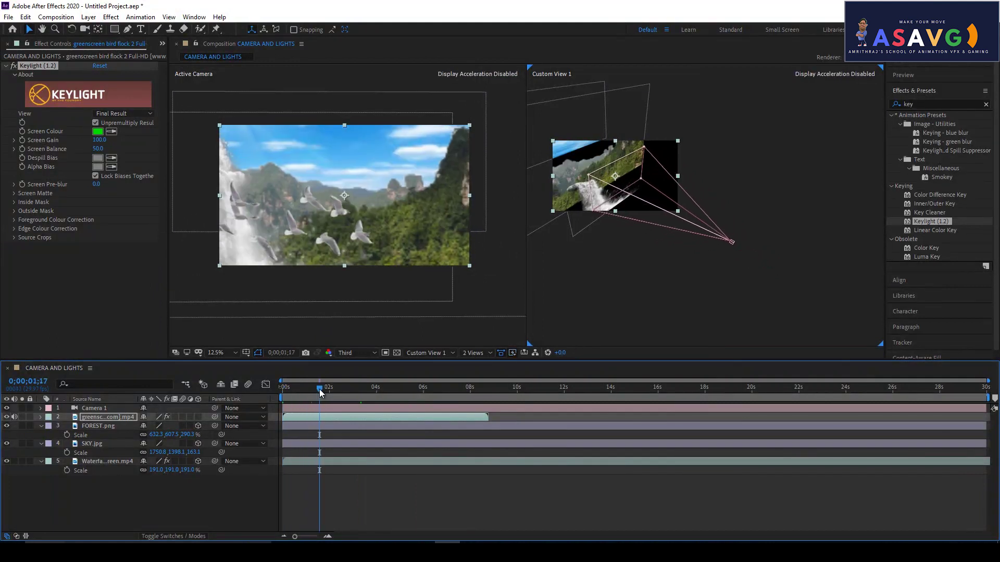
left_click_drag(314, 389, 386, 391)
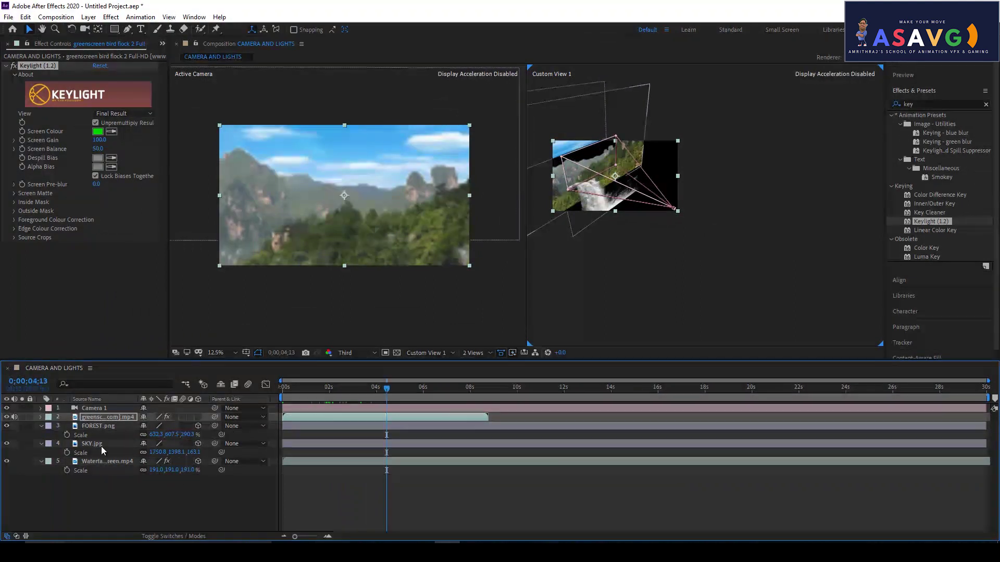
Make the bird layer 3D, push it further back, and preview with the camera move.
left_click(198, 417)
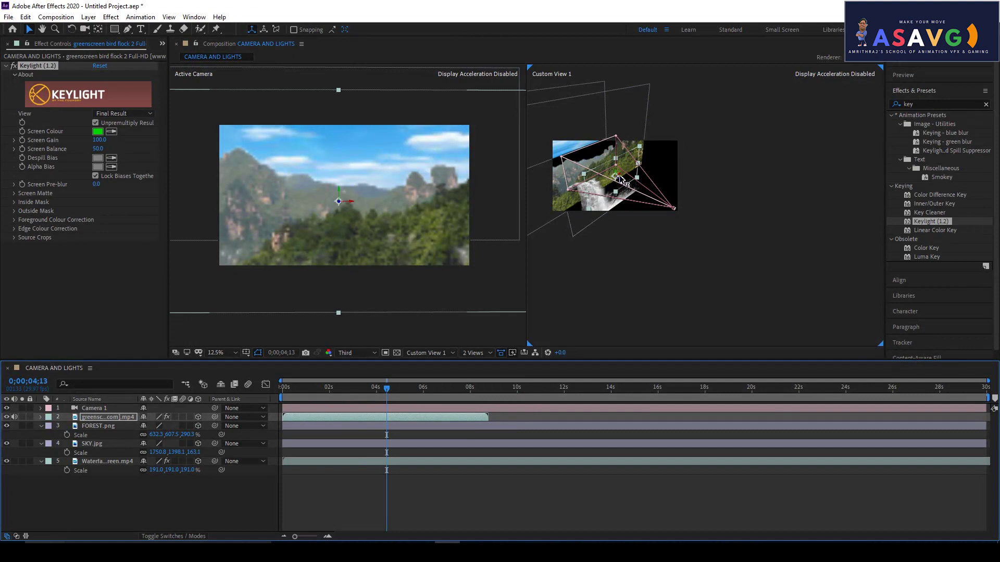
left_click_drag(624, 183, 610, 174)
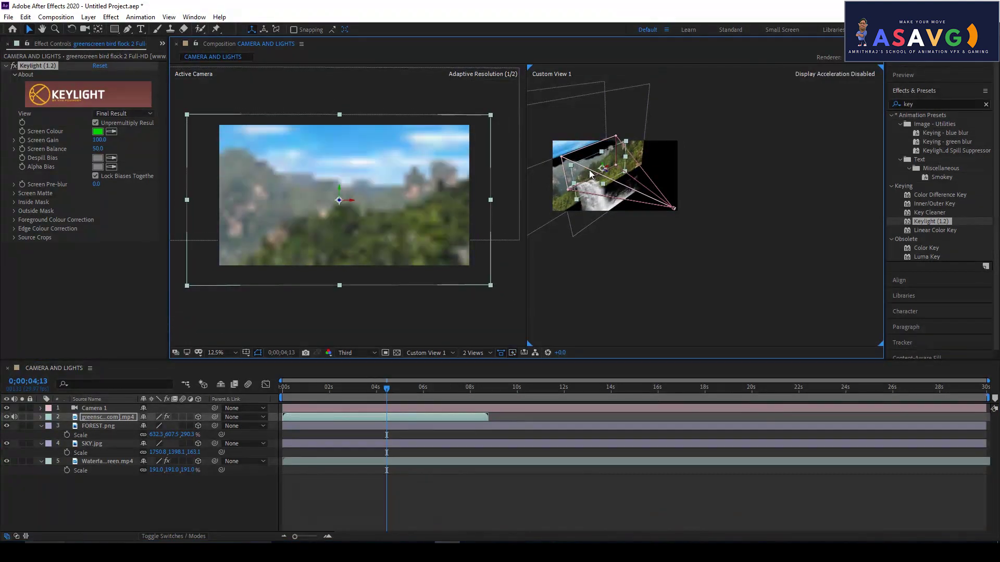
mouse_move(391, 395)
left_mouse_down()
mouse_move(312, 394)
mouse_move(410, 401)
mouse_move(339, 401)
left_mouse_up()
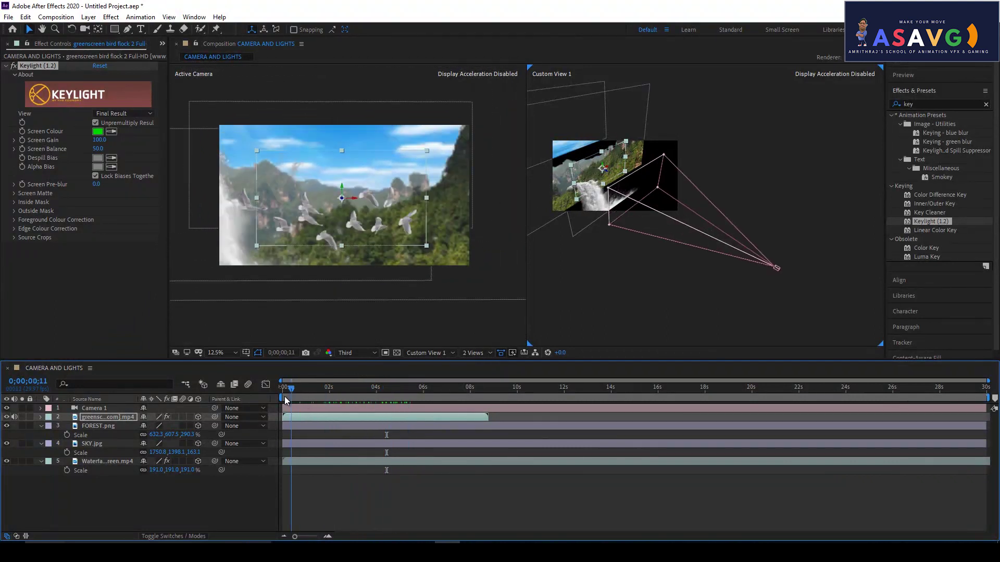
left_click_drag(339, 401, 271, 407)
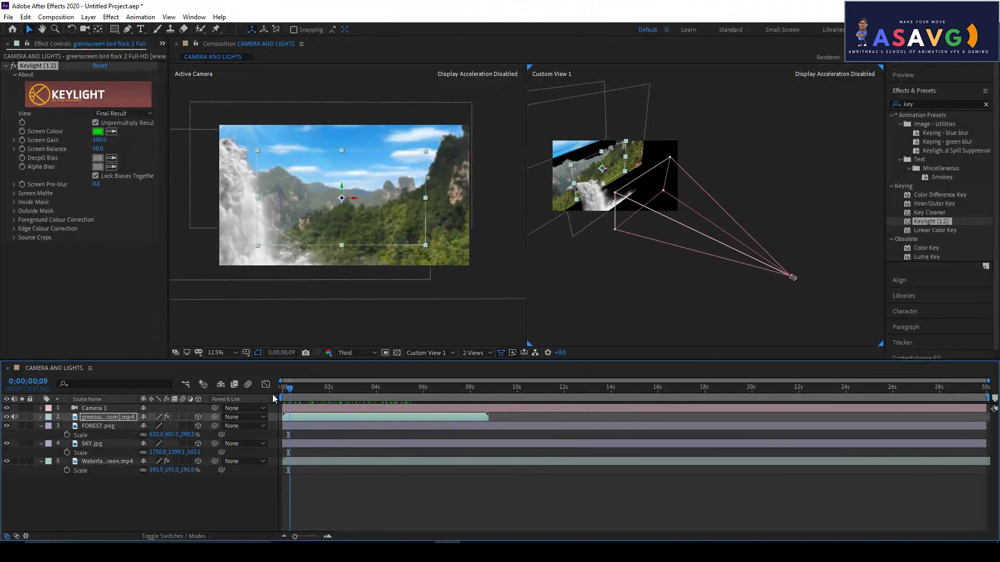
Select the waterfall, SKY, FOREST, bird and camera layers and pre-compose them as 'color'.
left_click(87, 462)
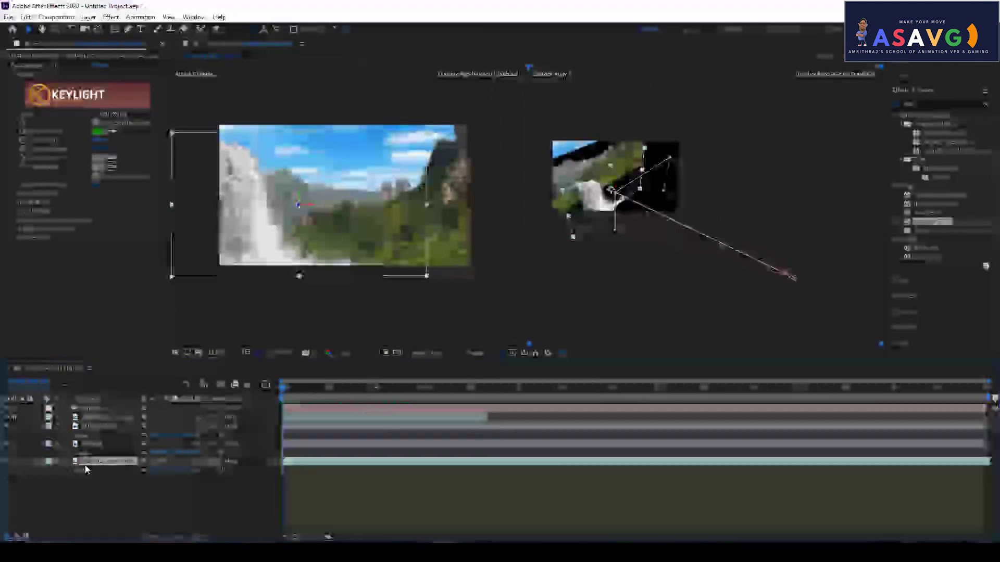
left_click(97, 445, "ctrl")
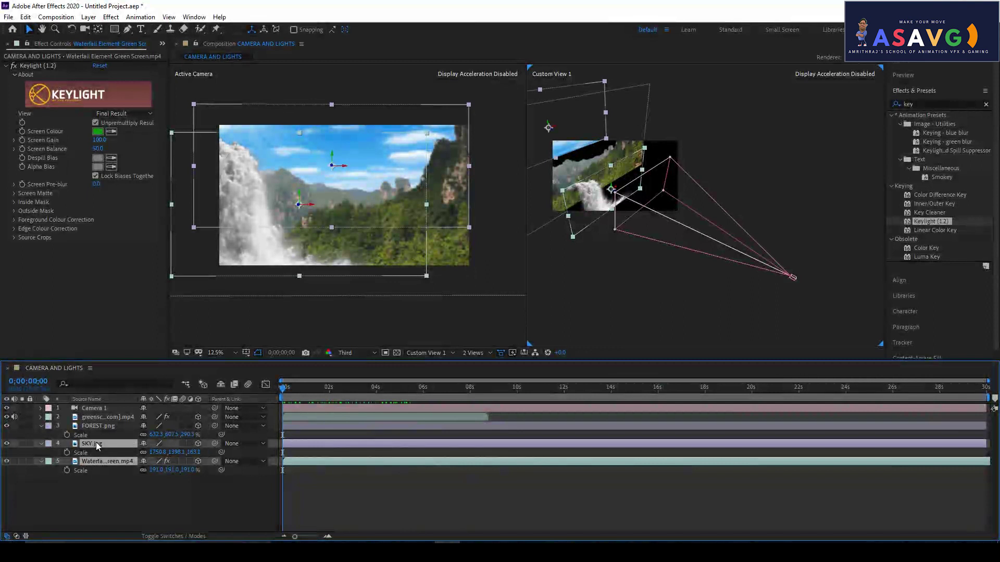
left_click(98, 426, "ctrl")
left_click(99, 418, "ctrl")
left_click(99, 409, "ctrl")
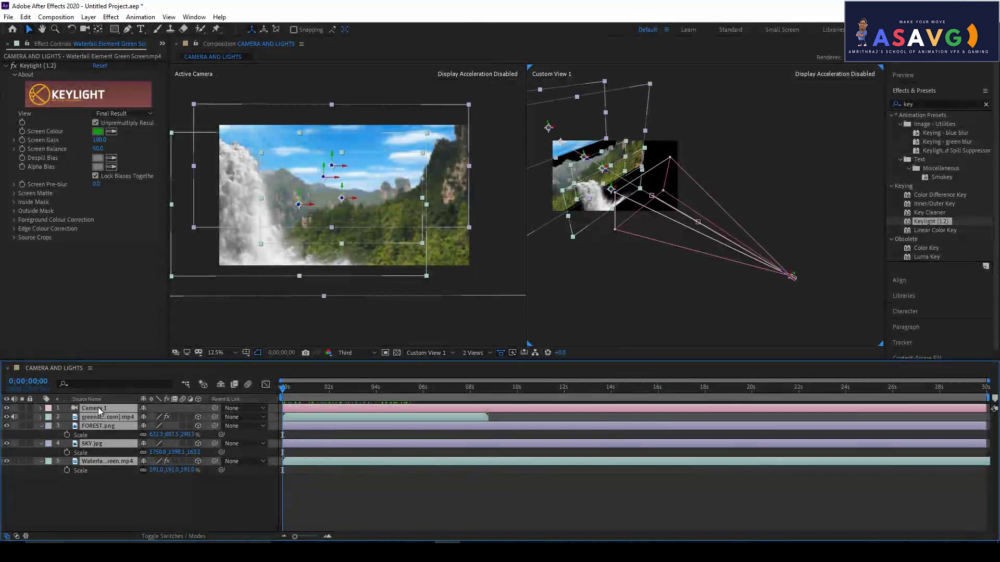
right_click(99, 409)
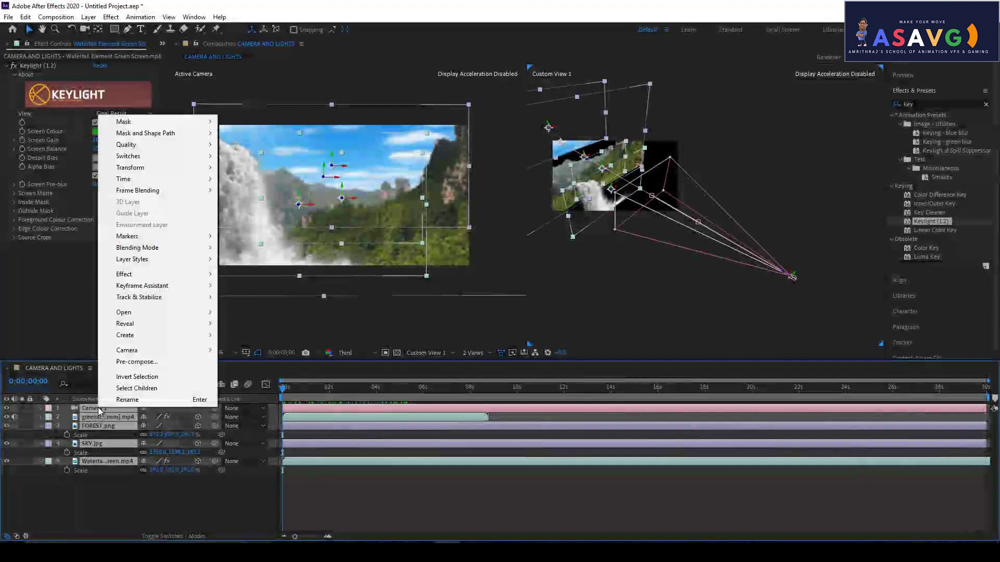
left_click(134, 359)
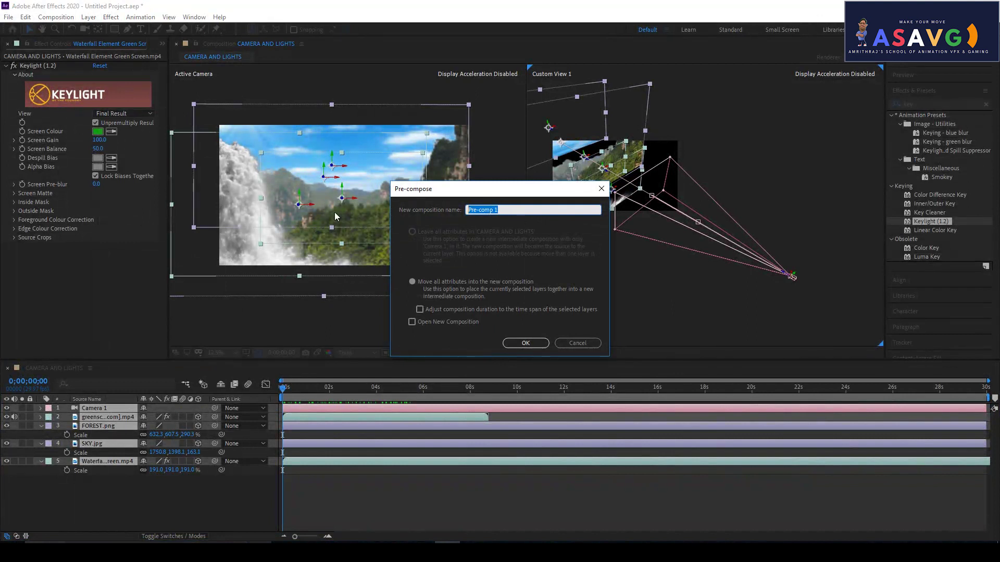
type("color")
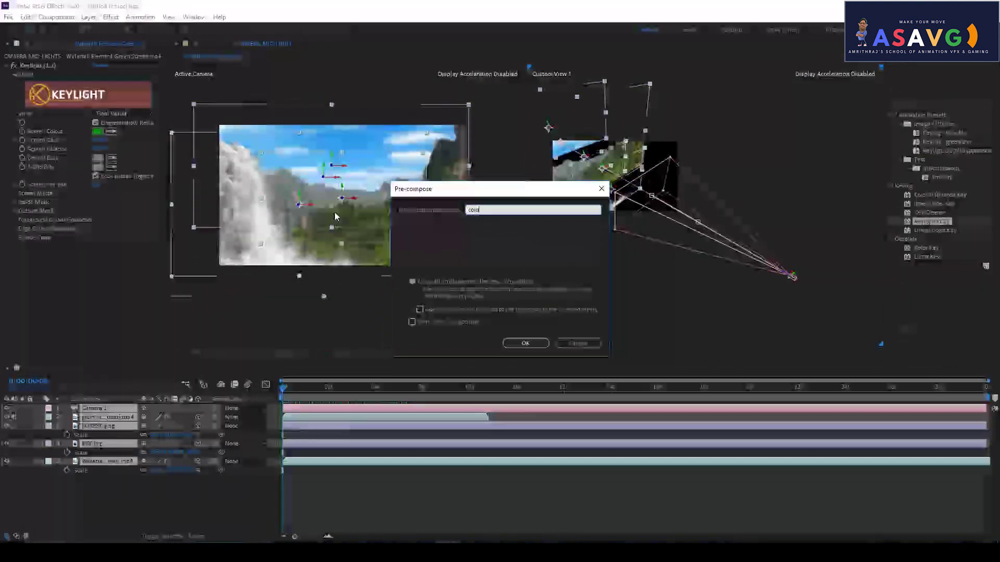
key("Return")
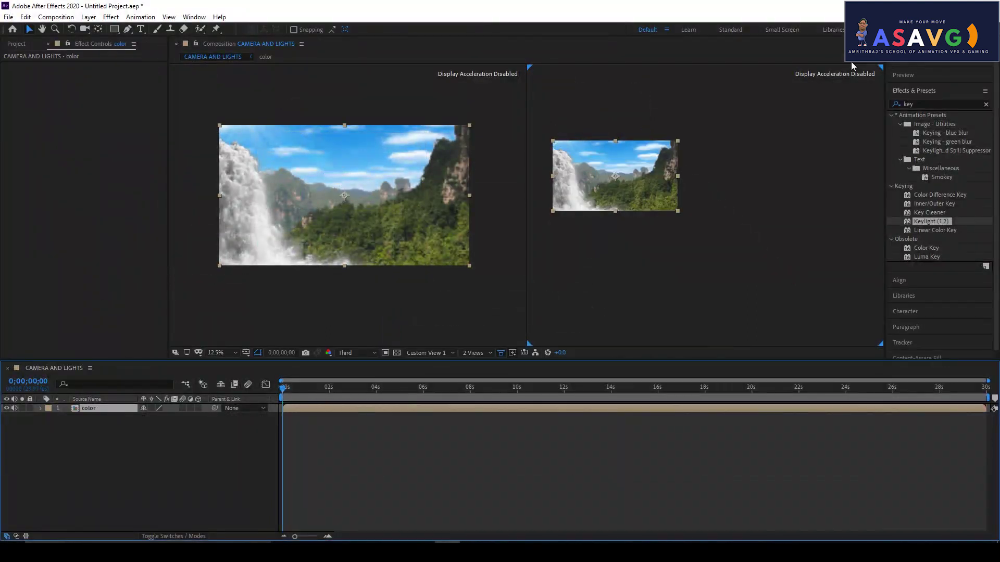
Apply Color Balance to the color layer with Shadows Red 73, Green −32, Blue −61.
key("BackSpace")
key("BackSpace")
key("BackSpace")
type("color")
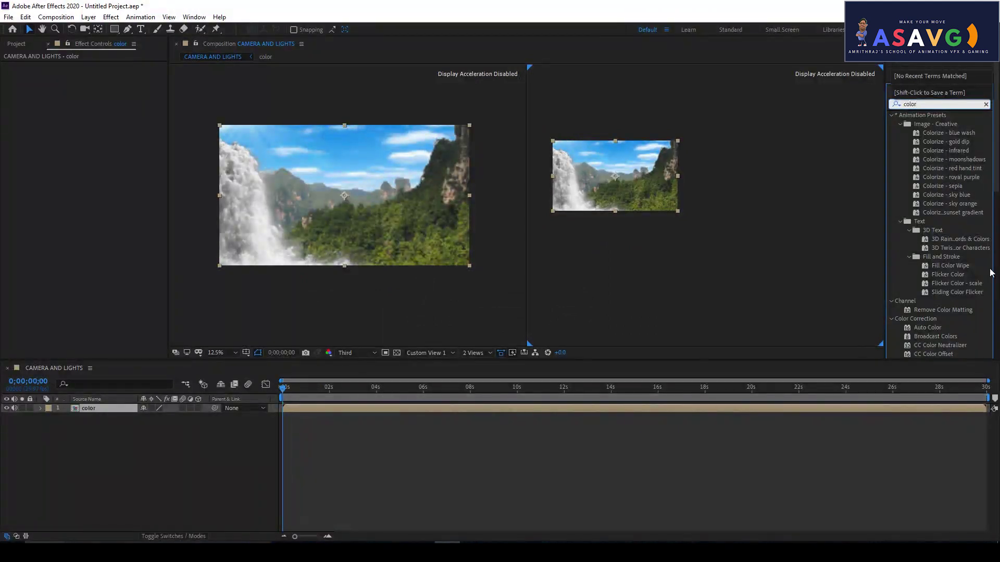
scroll(981, 284, "down", 3)
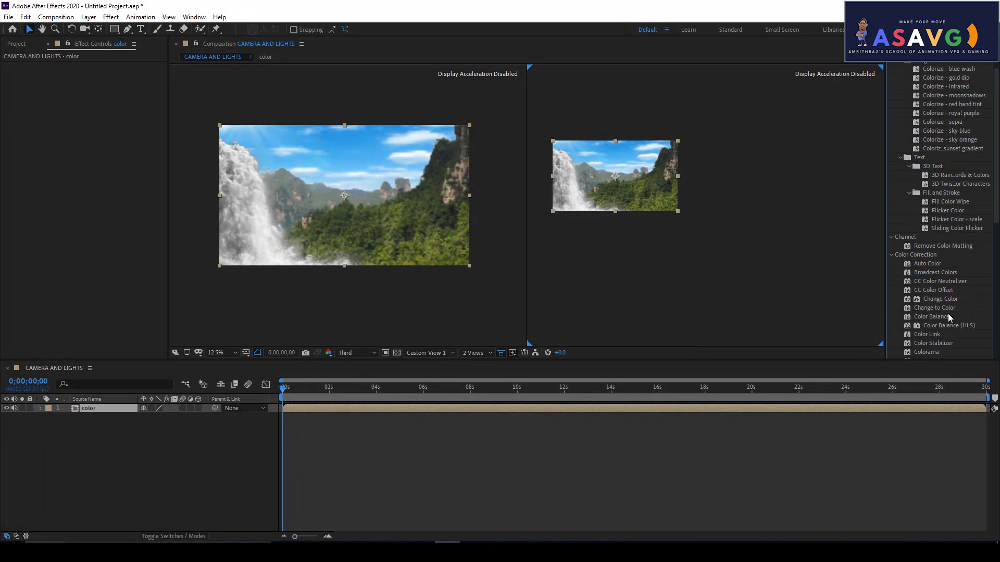
left_click_drag(935, 318, 452, 197)
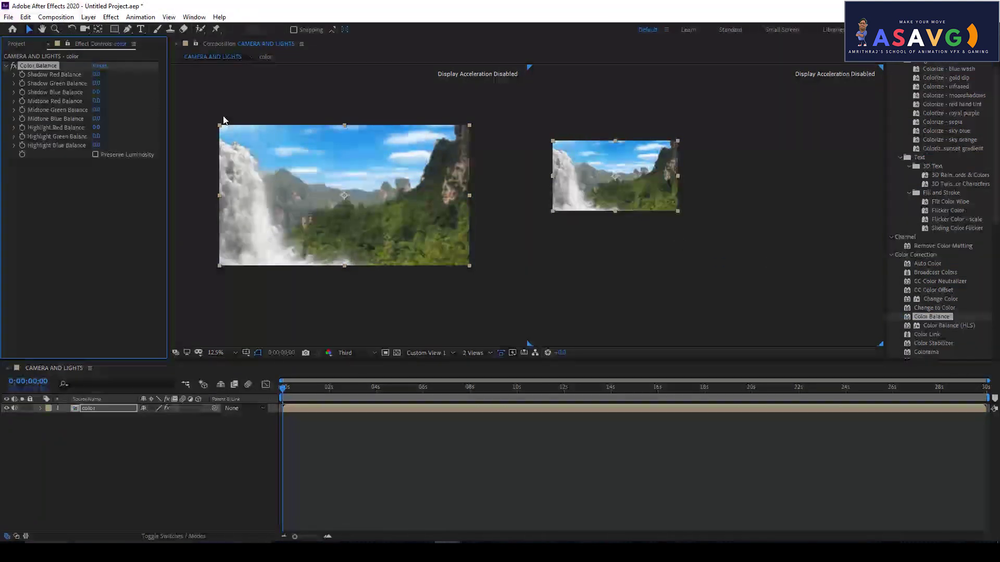
left_click_drag(101, 74, 133, 77)
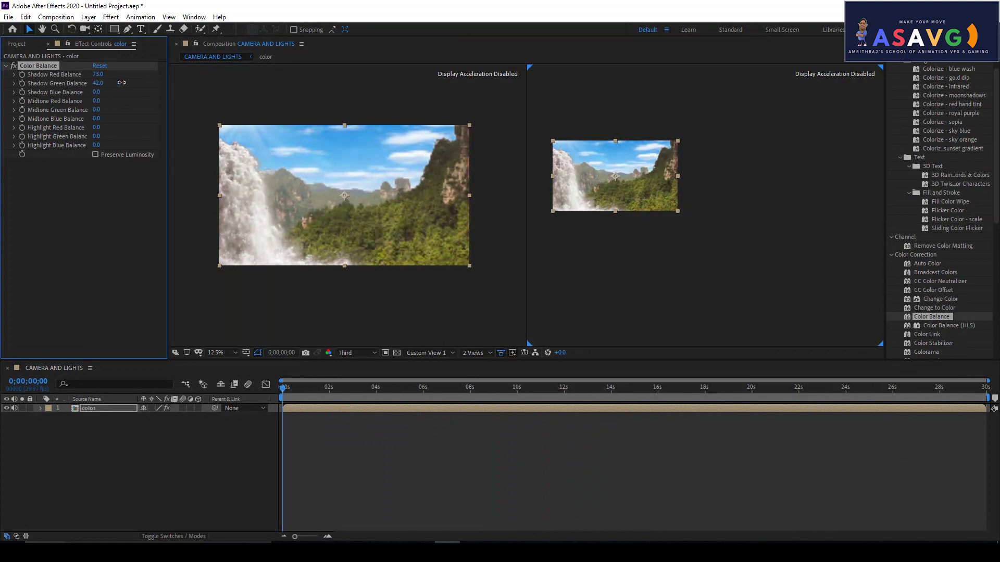
left_click_drag(121, 82, 87, 84)
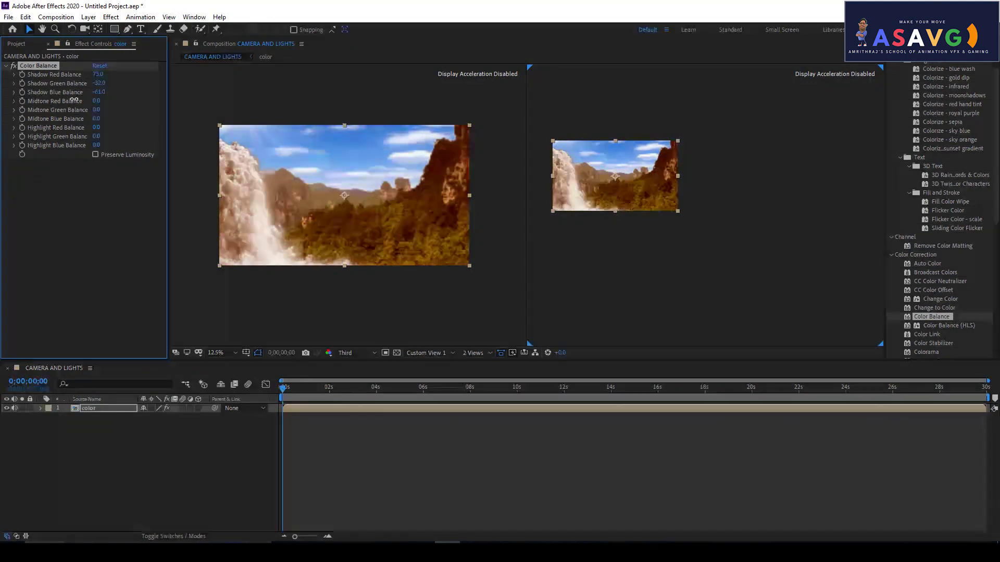
left_click(282, 390)
left_click_drag(301, 386, 334, 390)
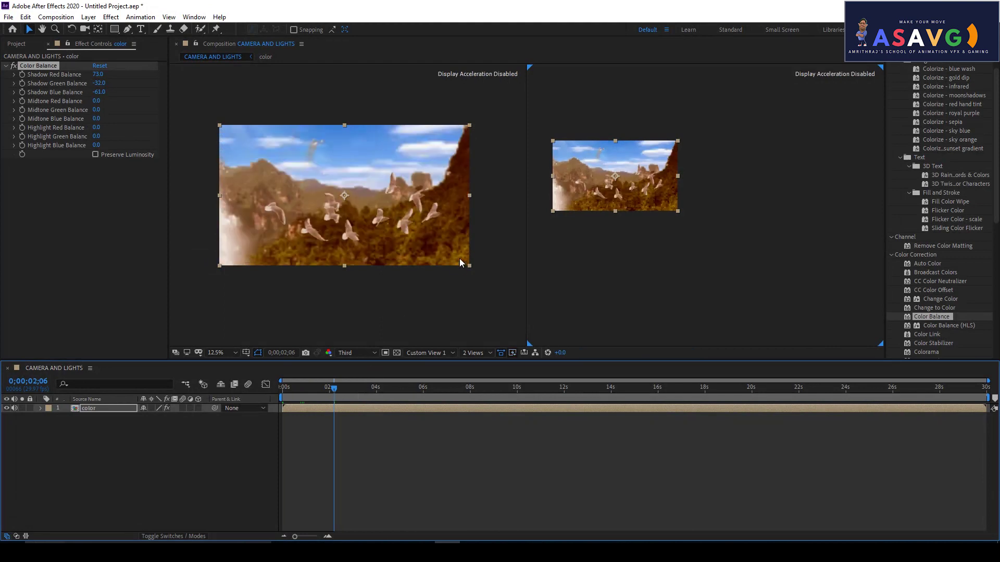
left_click_drag(342, 386, 297, 401)
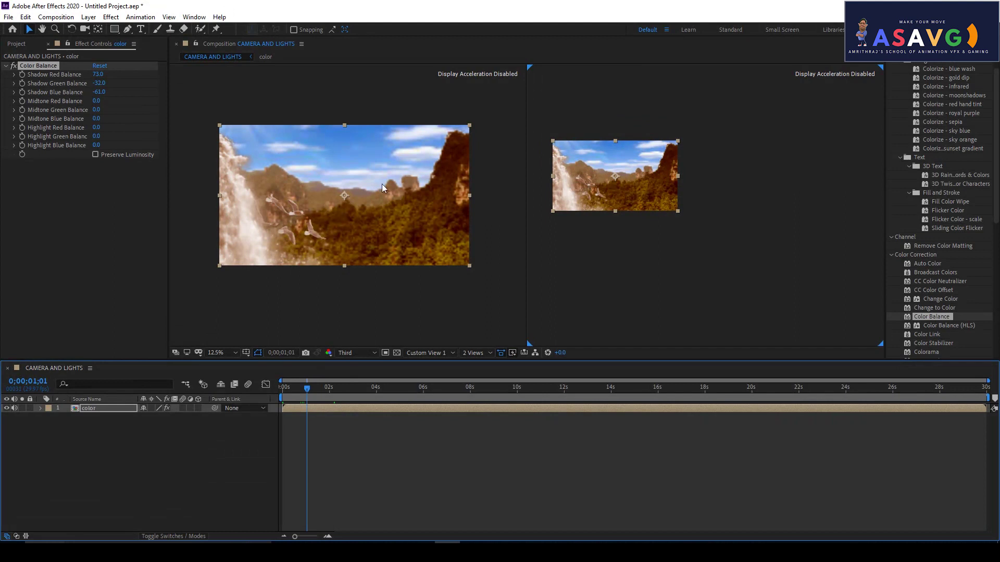
Turn the color precomp layer into a 3D layer.
left_click(198, 408)
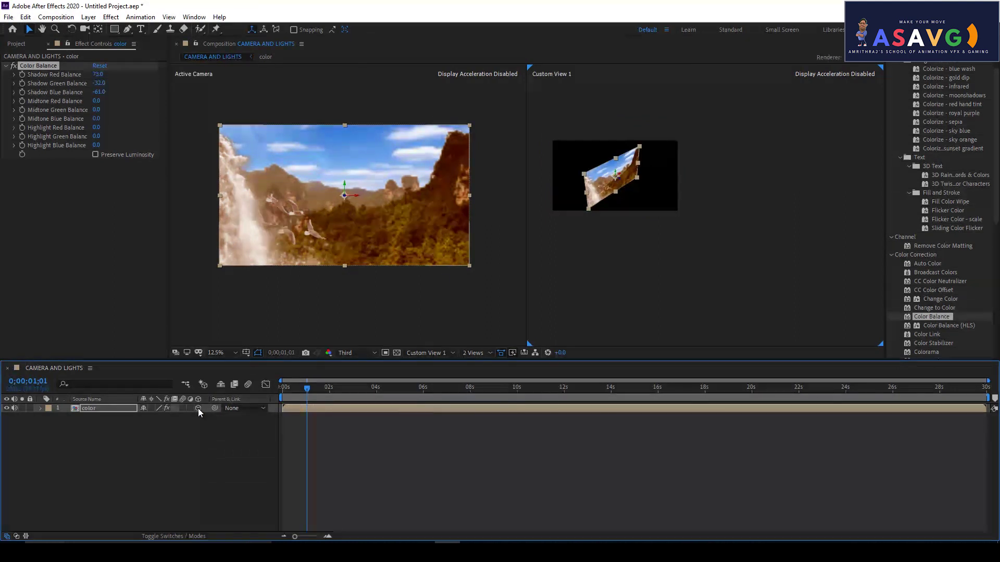
left_click(198, 408)
left_click(198, 408)
left_click_drag(328, 387, 267, 388)
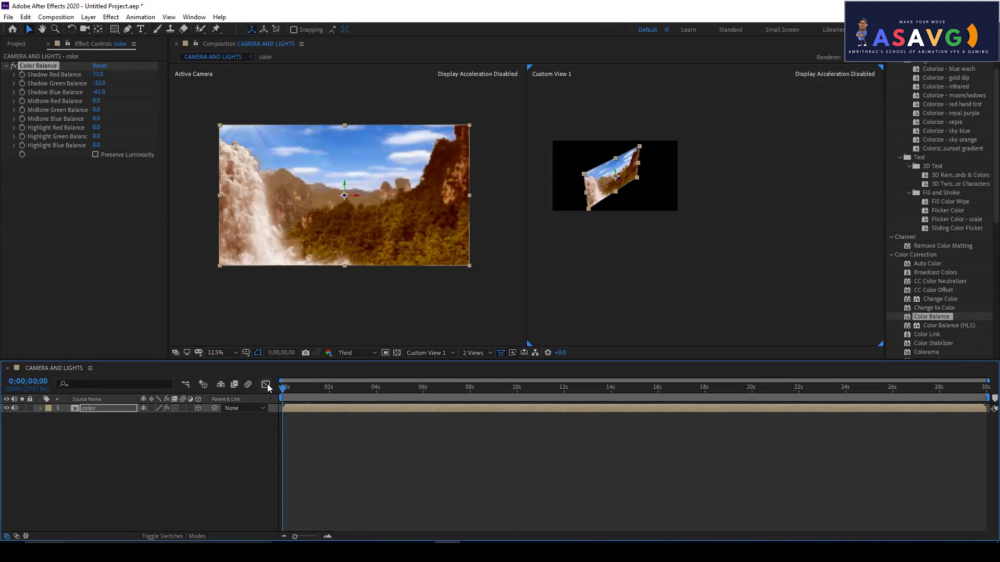
right_click(140, 453)
Add a Spot light layer, nudge it left along X, and preview the lit scene.
mouse_move(188, 338)
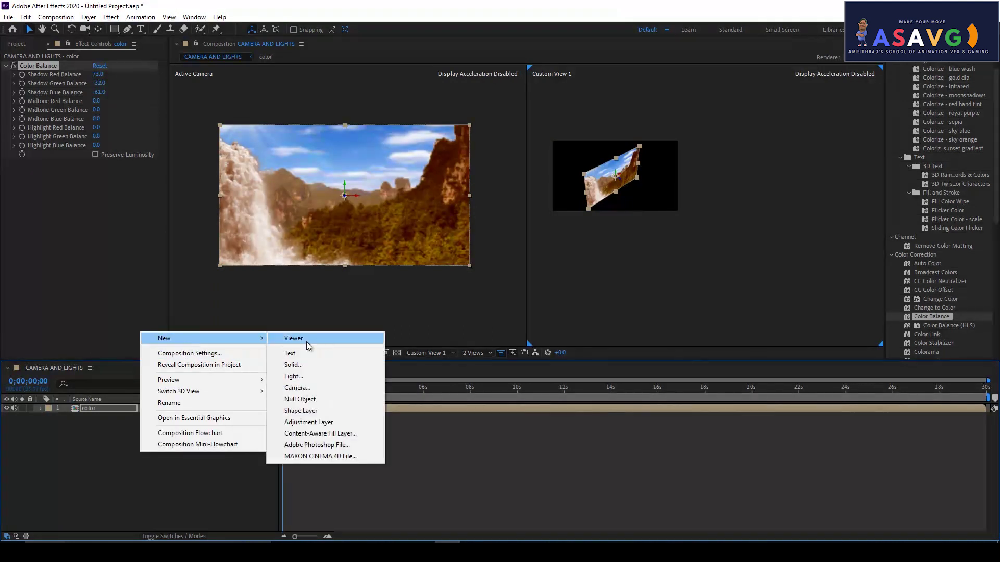
left_click(317, 377)
left_click(445, 173)
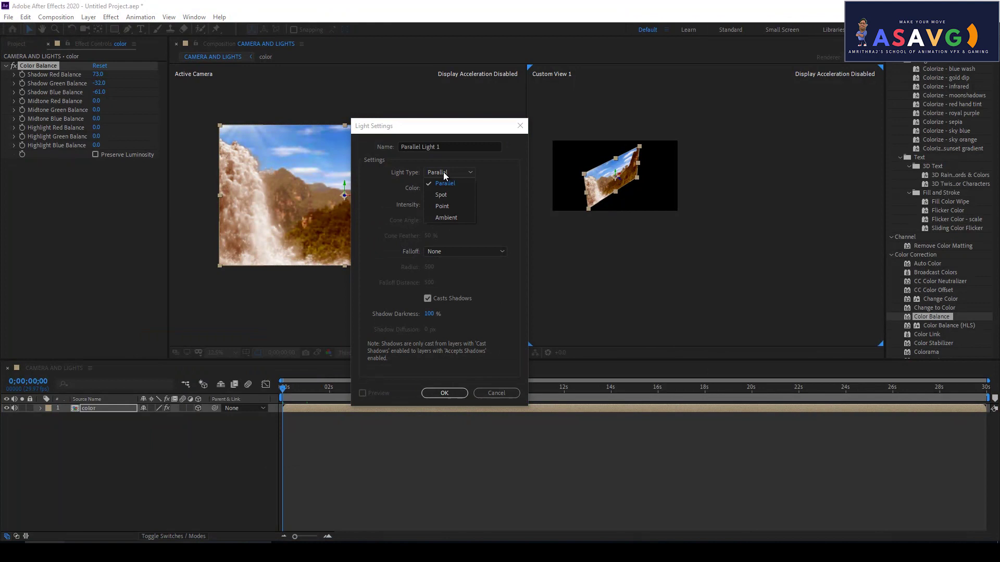
left_click(443, 194)
left_click(445, 392)
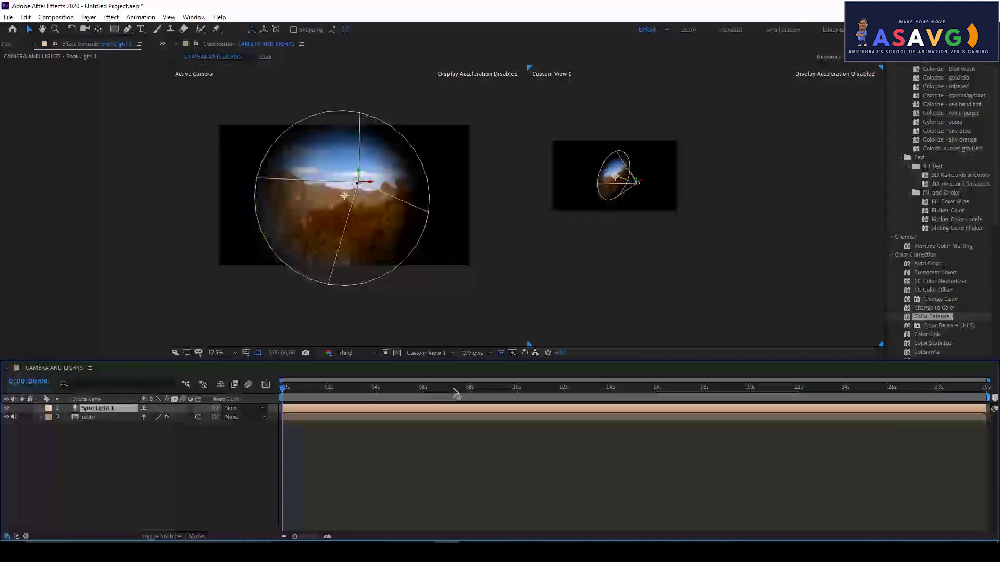
left_click_drag(373, 185, 364, 185)
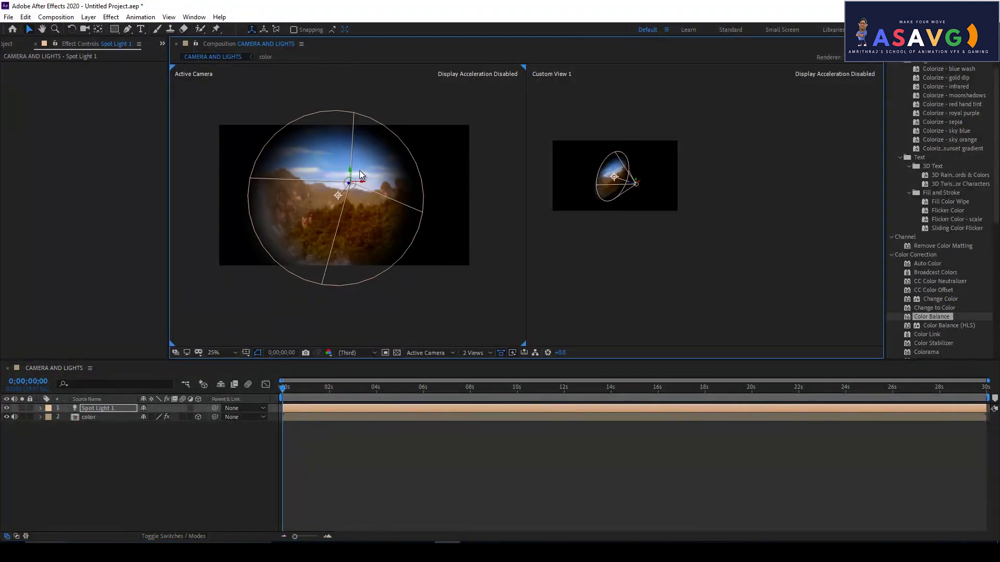
left_click_drag(291, 389, 395, 388)
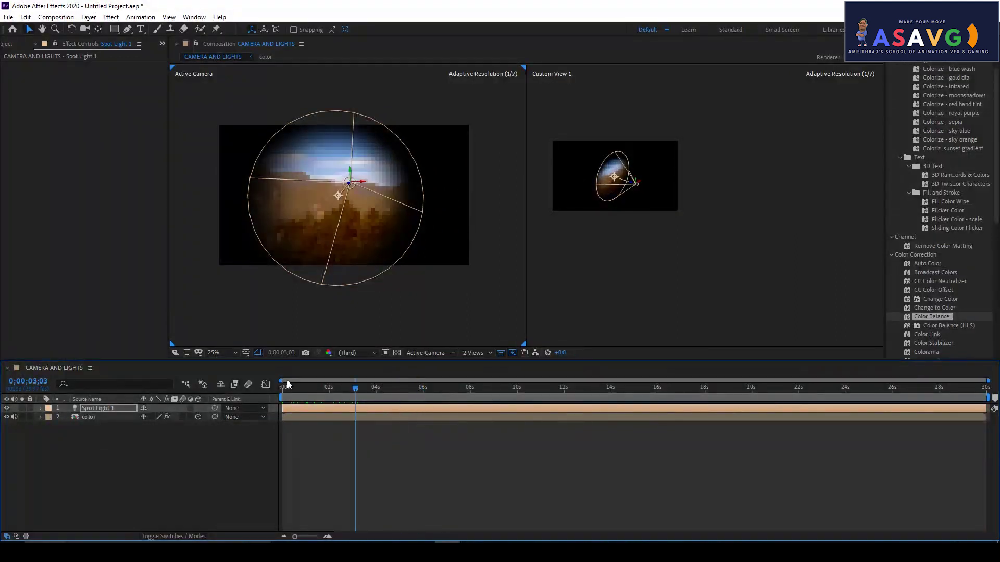
left_click_drag(395, 388, 284, 388)
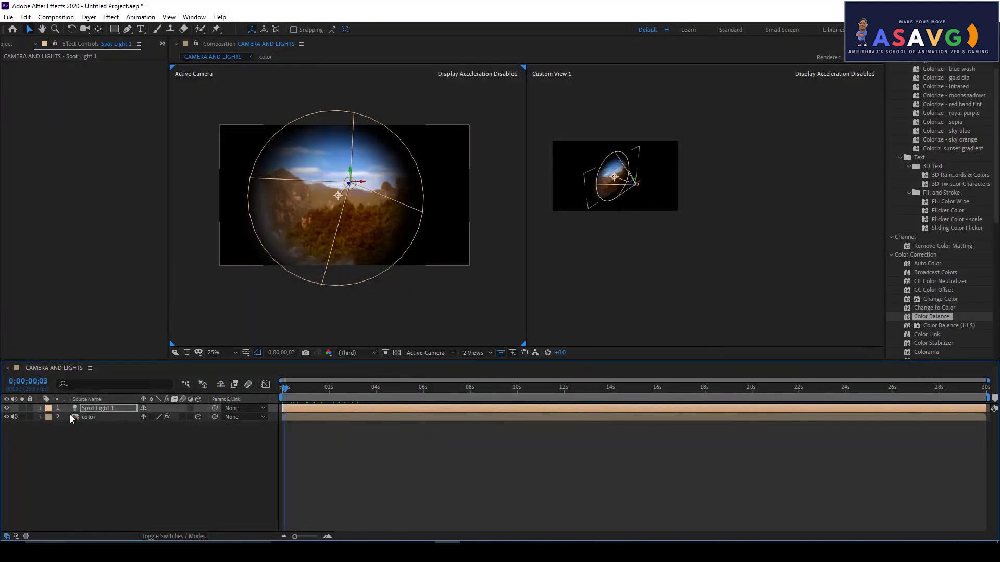
Set Spot Light 1's Cone Angle to 127° and scrub through the timeline to preview.
left_click(39, 409)
left_click(50, 427)
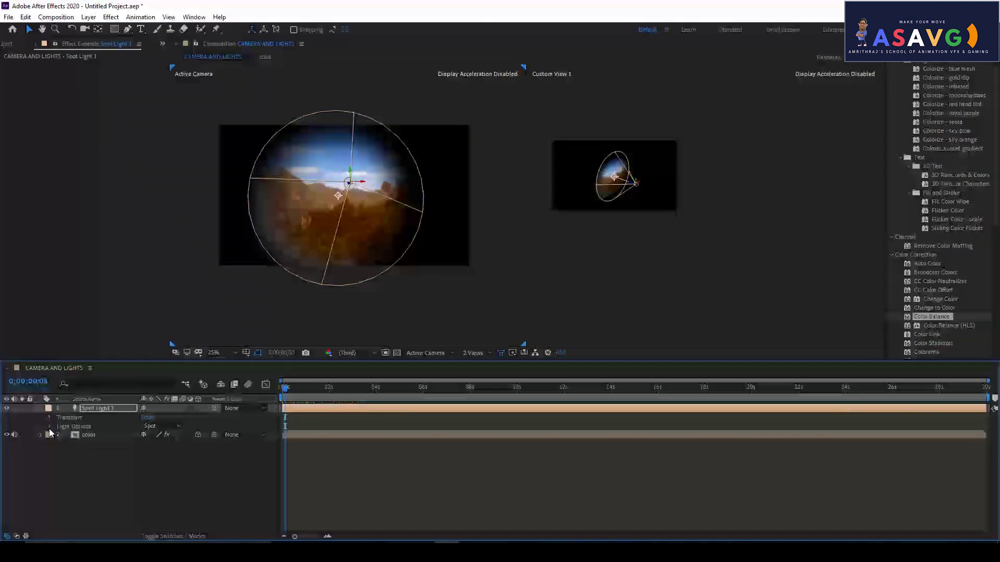
left_click_drag(145, 456, 167, 455)
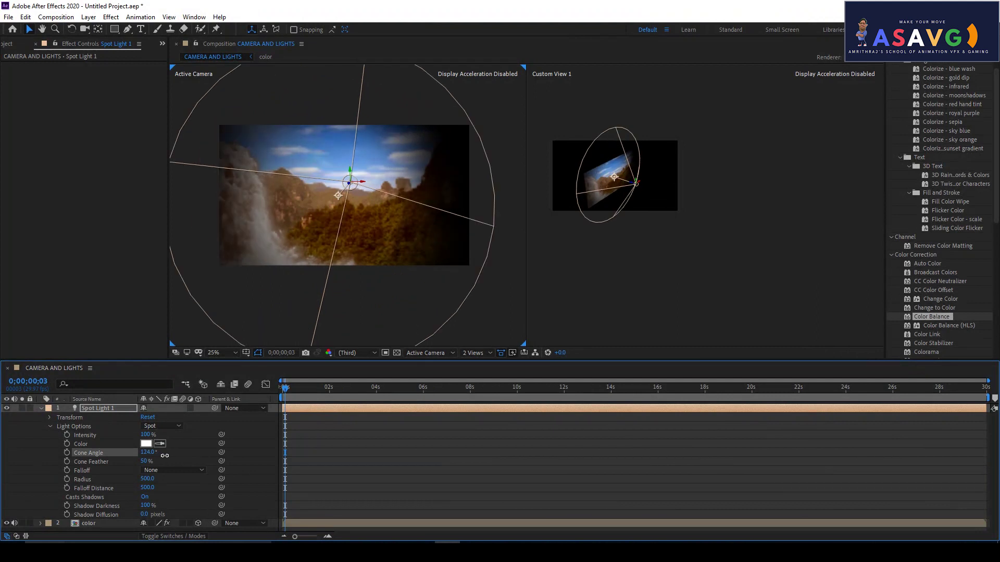
left_click(295, 388)
left_click_drag(301, 395, 117, 406)
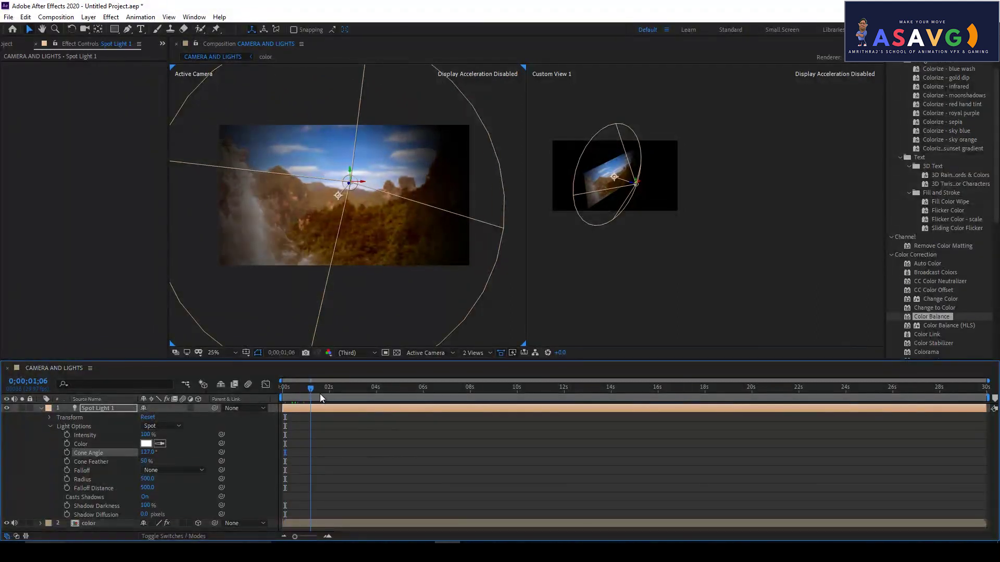
left_click(40, 409)
left_click_drag(284, 395, 455, 386)
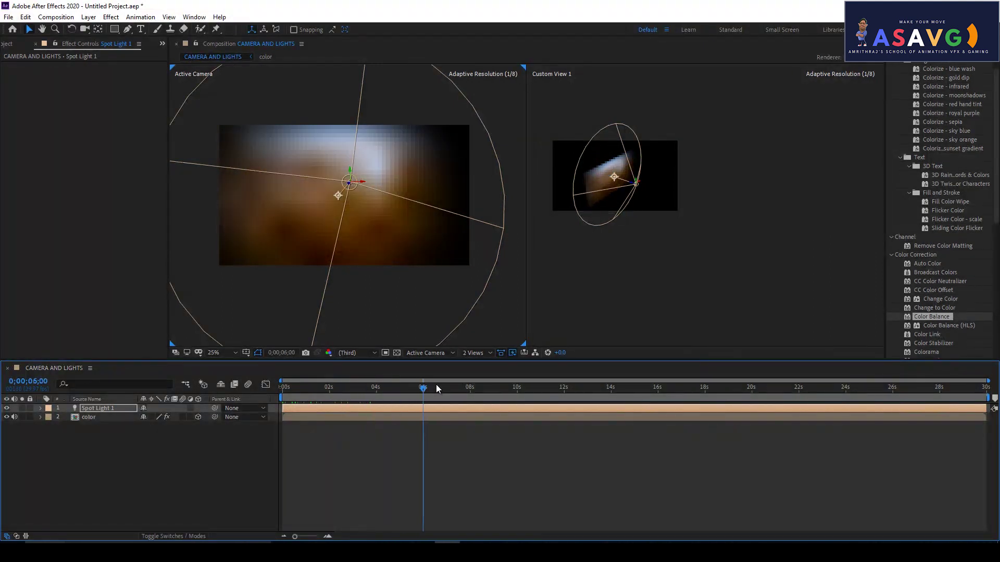
left_click_drag(445, 386, 464, 387)
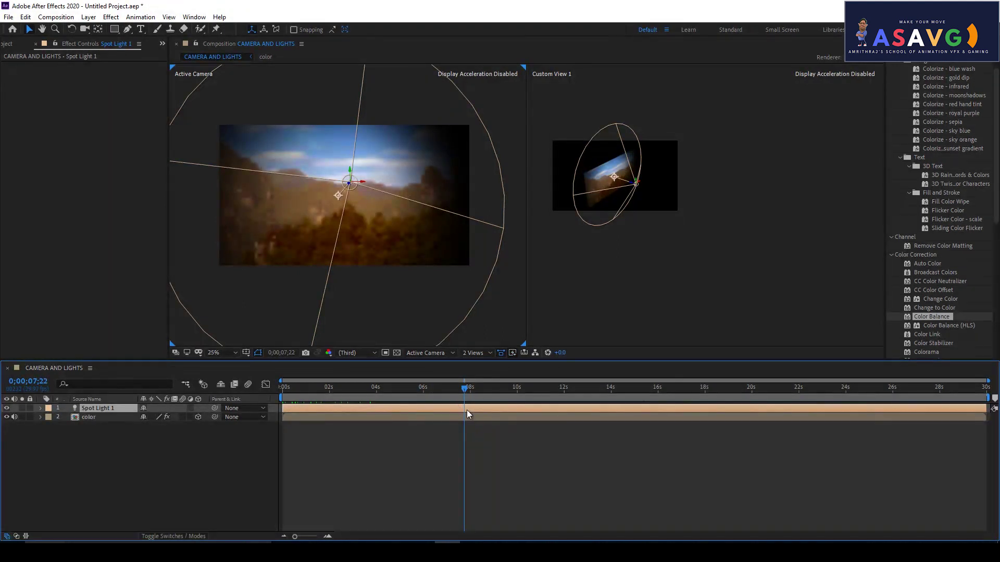
mouse_move(465, 390)
left_mouse_down()
mouse_move(398, 396)
mouse_move(456, 406)
mouse_move(469, 396)
left_mouse_up()
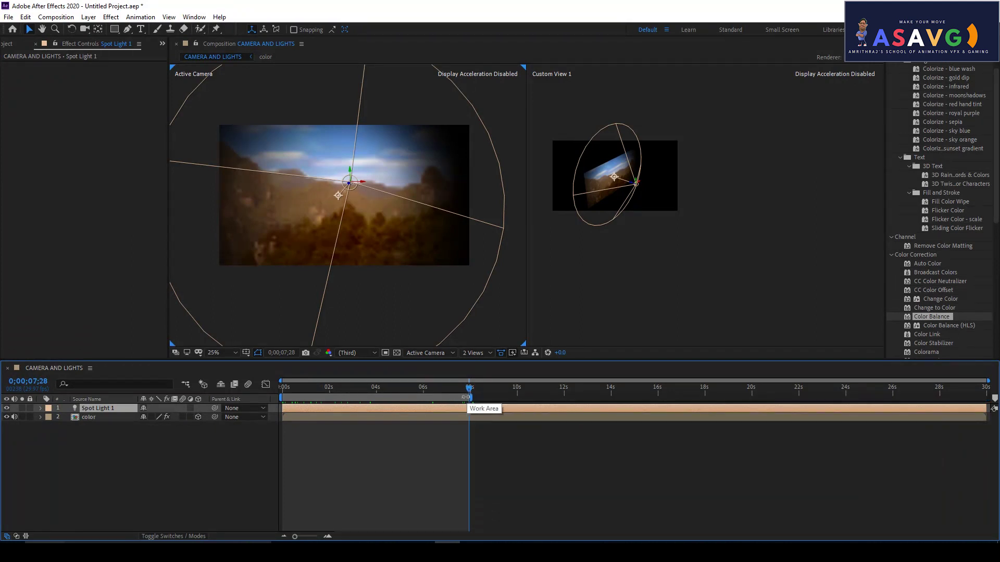
Trim the CAMERA AND LIGHTS comp to its work area (about 8 seconds) and return to its start.
right_click(466, 397)
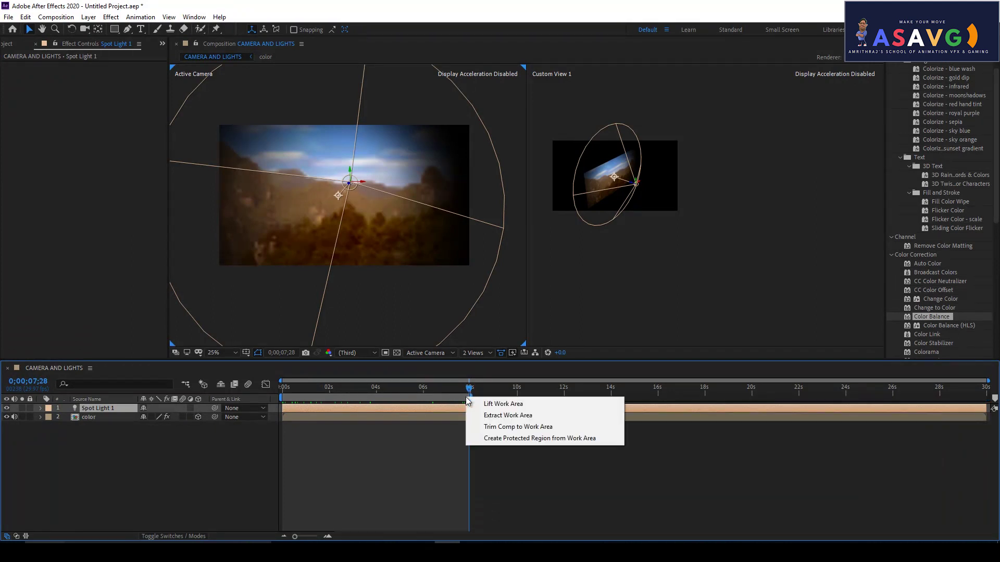
left_click(524, 427)
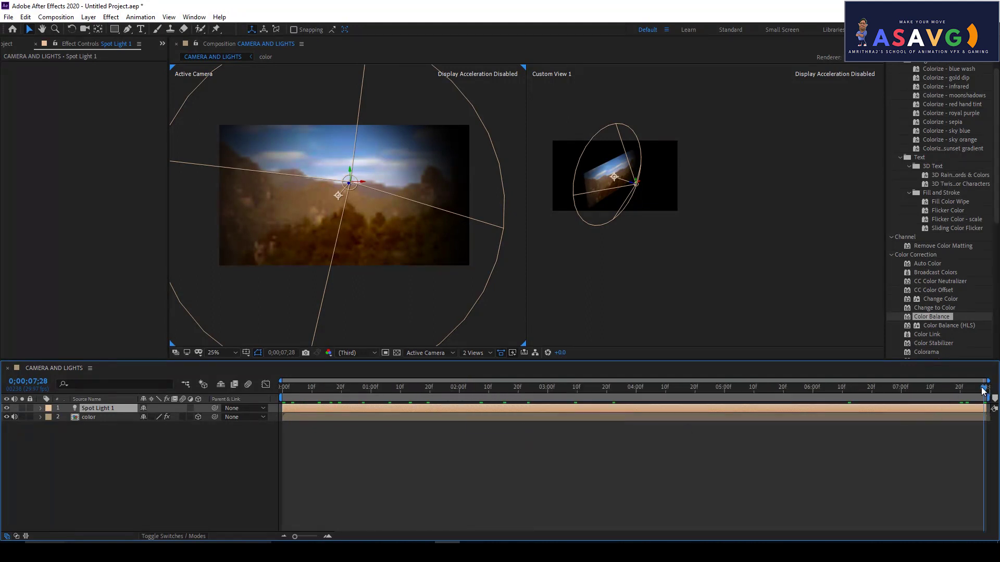
left_click_drag(983, 391, 319, 412)
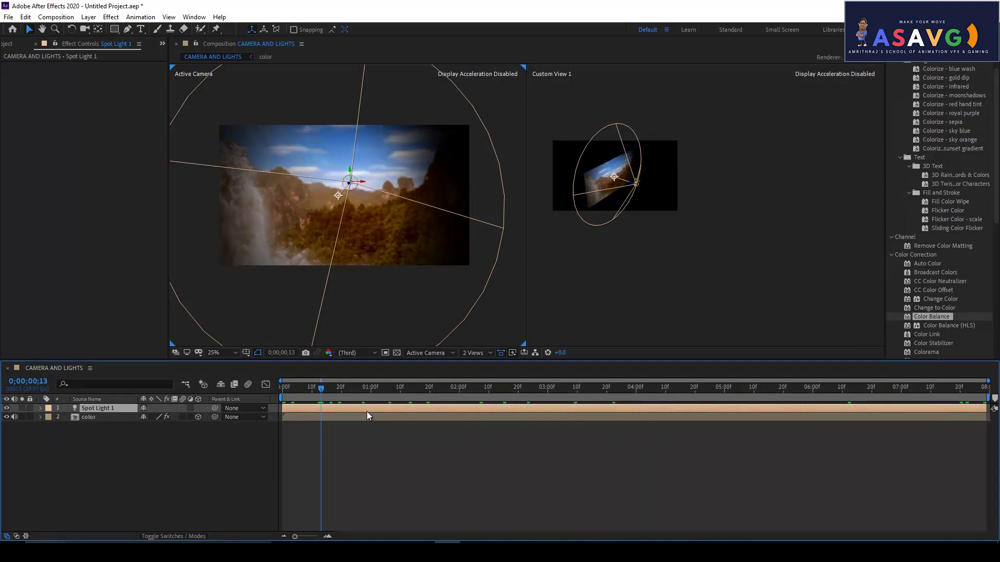
left_click(8, 17)
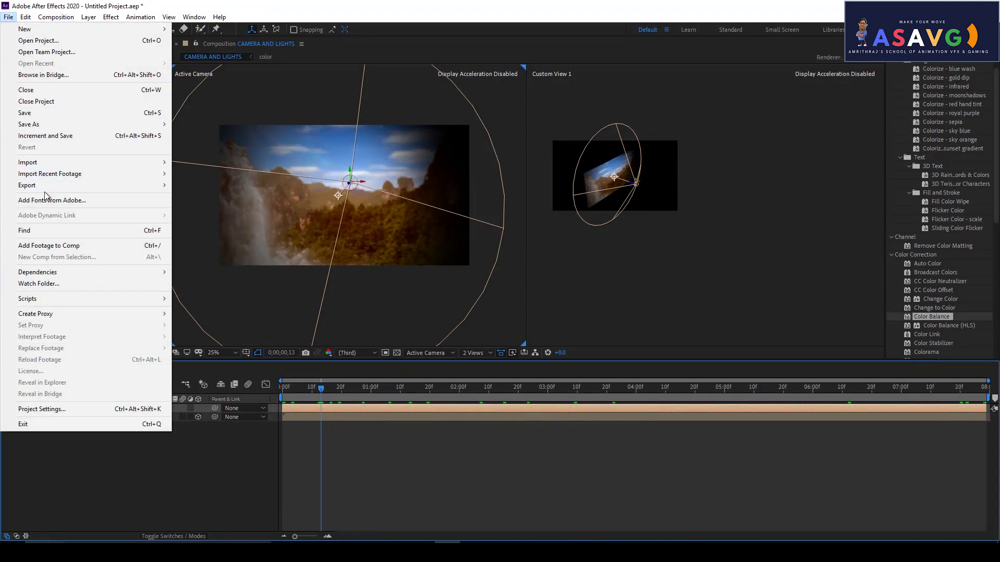
Add CAMERA AND LIGHTS to the render queue and review its render and output settings unchanged.
mouse_move(52, 184)
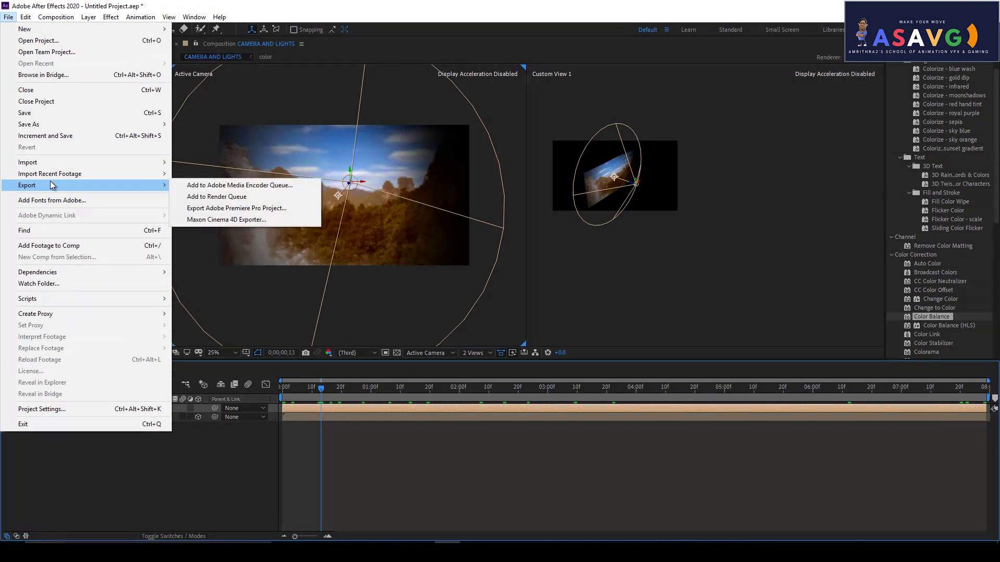
left_click(209, 197)
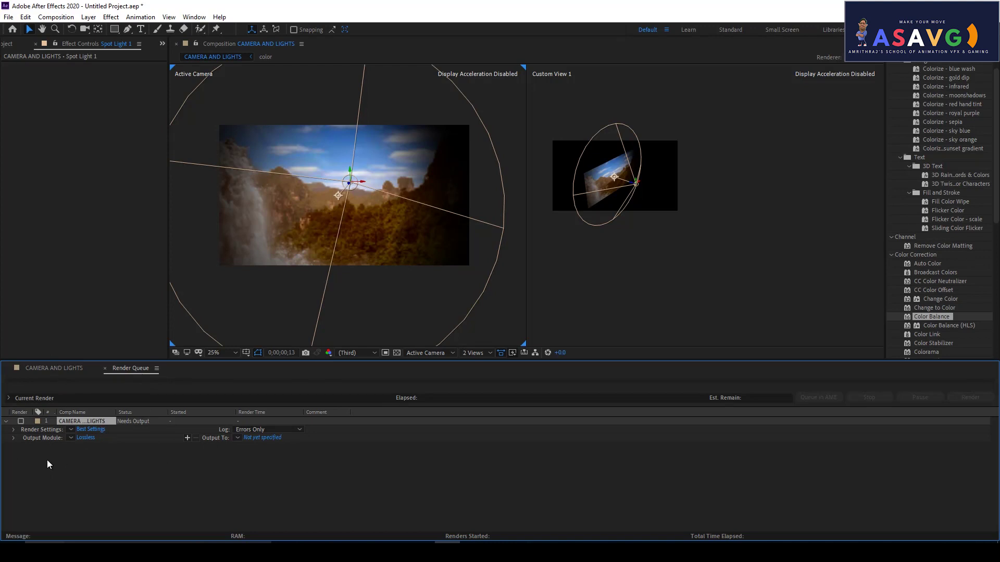
left_click(86, 430)
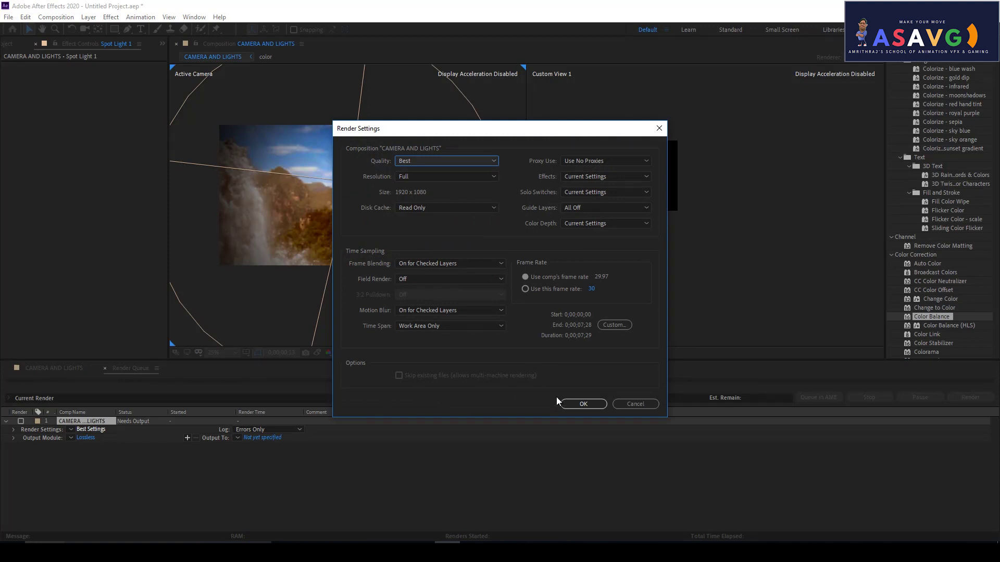
left_click(578, 404)
left_click(85, 437)
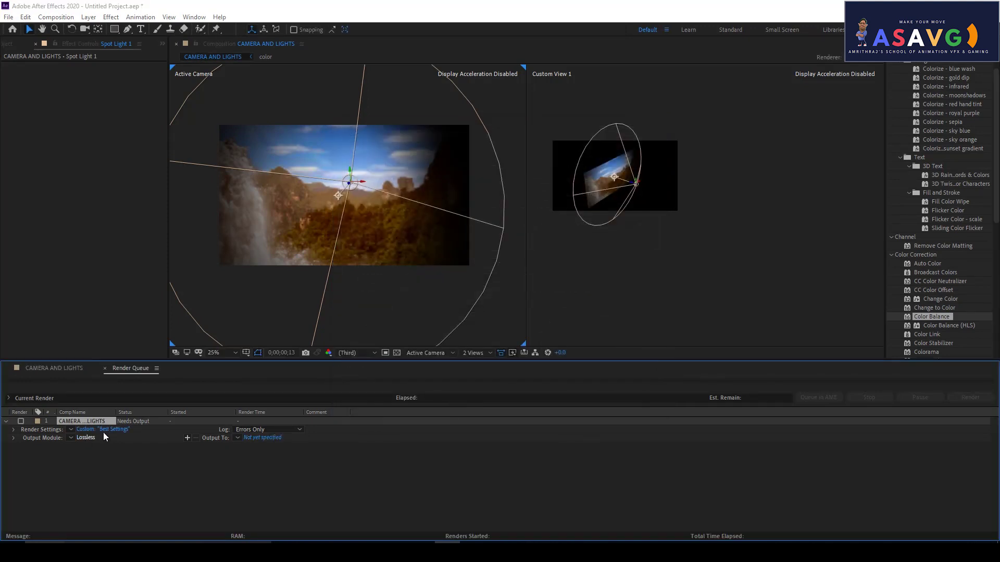
left_click(455, 147)
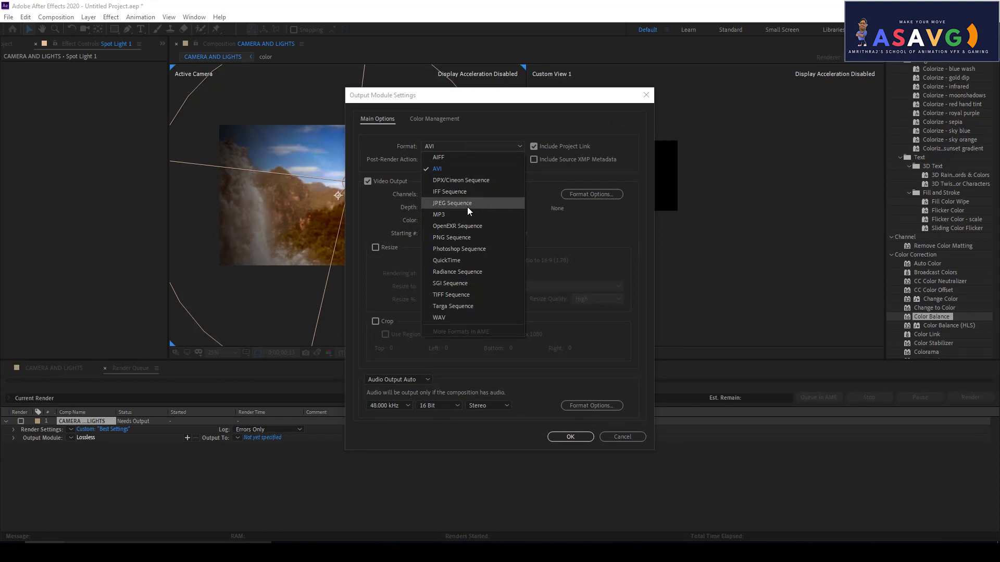
left_click(646, 95)
left_click(646, 97)
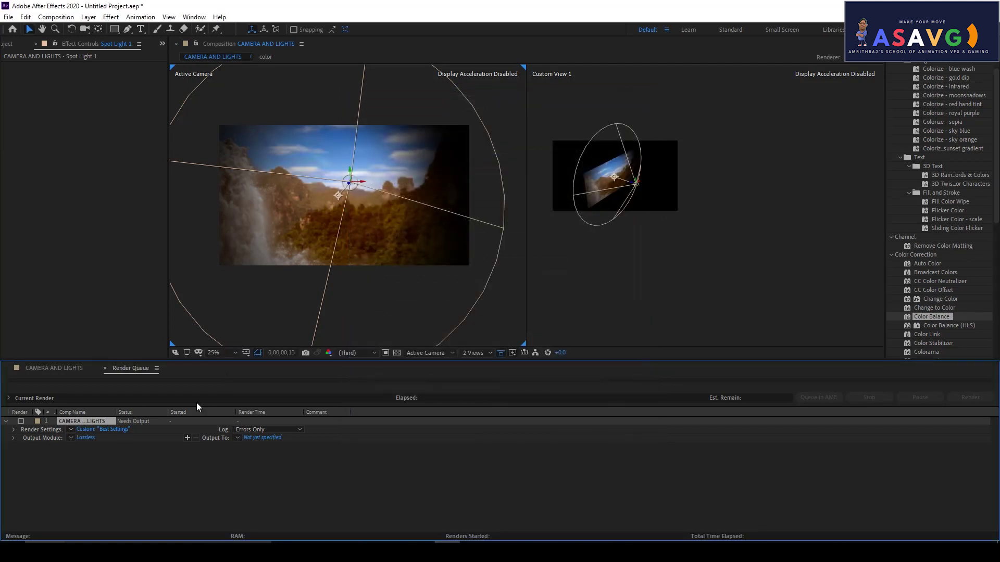
Set the Best render settings to Full resolution with a custom 24 fps frame rate.
left_click(115, 430)
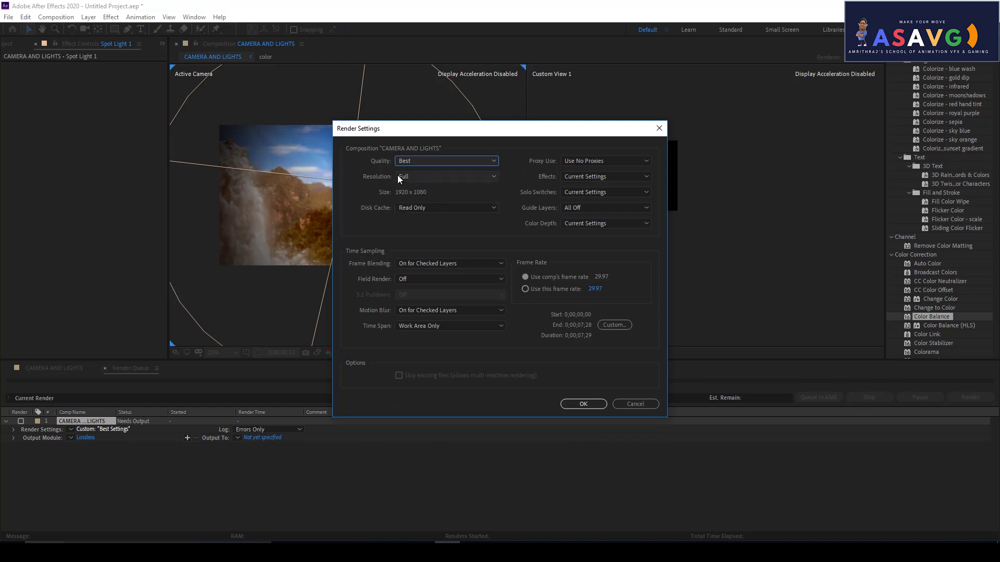
left_click(417, 173)
left_click(417, 172)
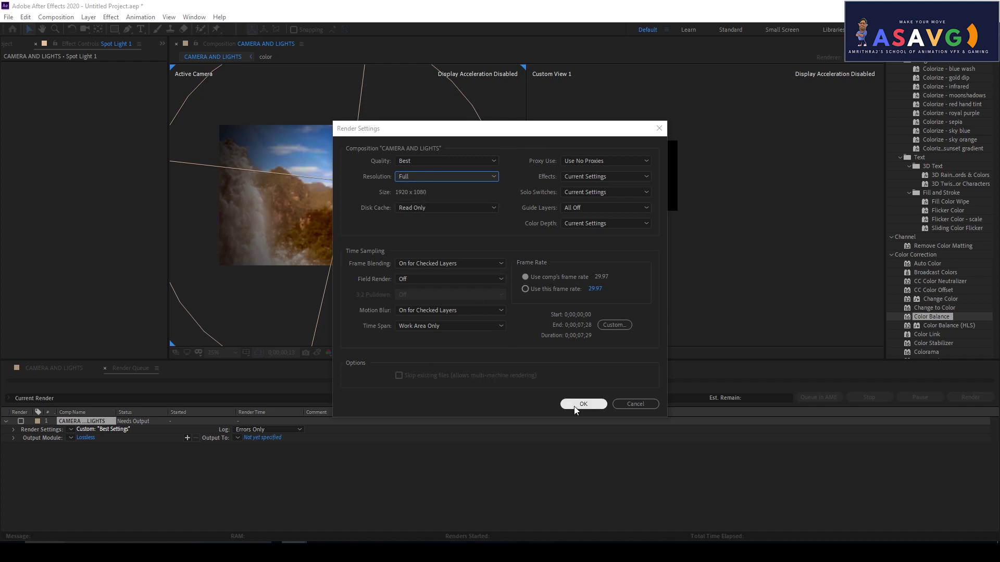
left_click(593, 289)
type("24")
left_click(640, 282)
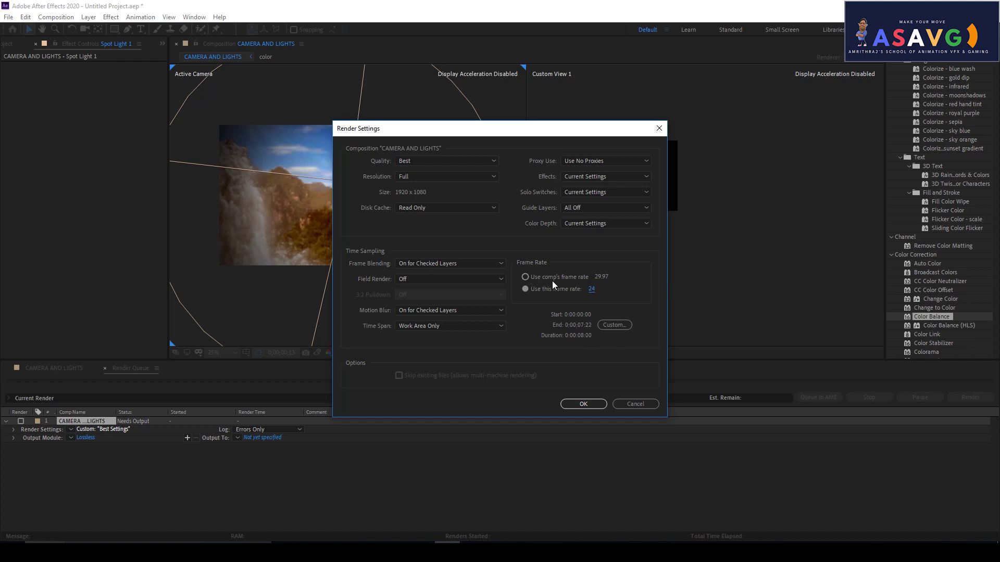
left_click(597, 404)
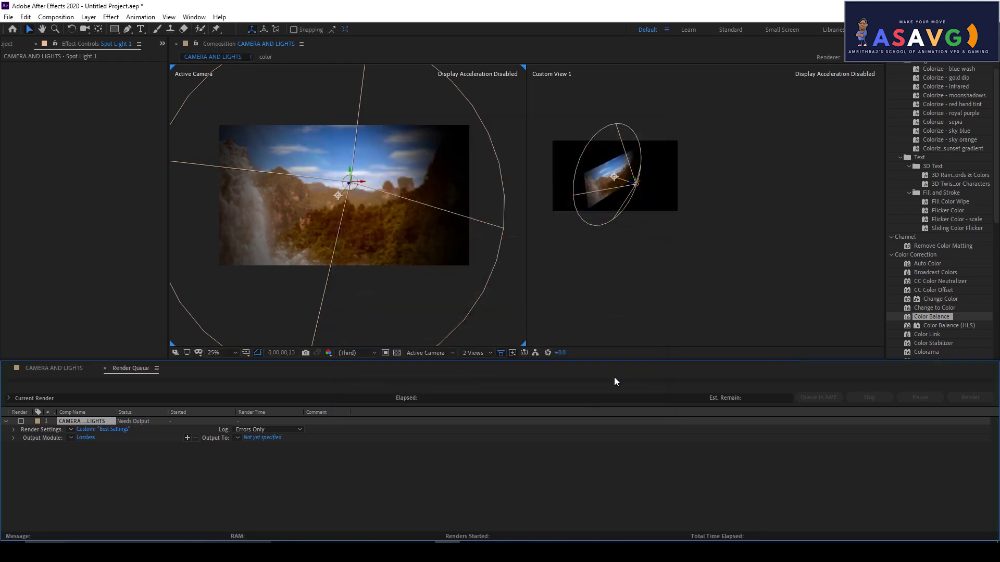
Change the output module format from Lossless to QuickTime.
left_click(86, 437)
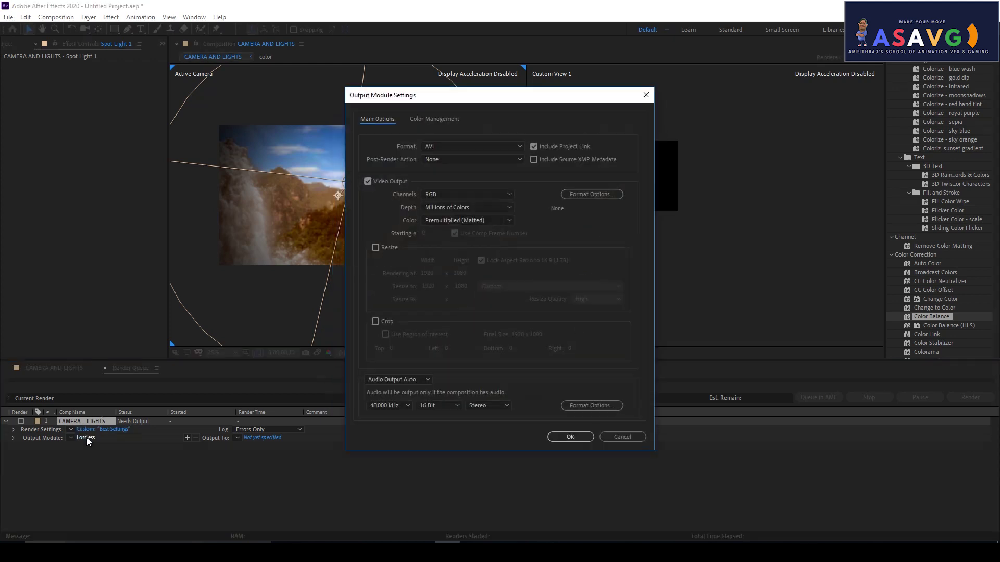
left_click(433, 150)
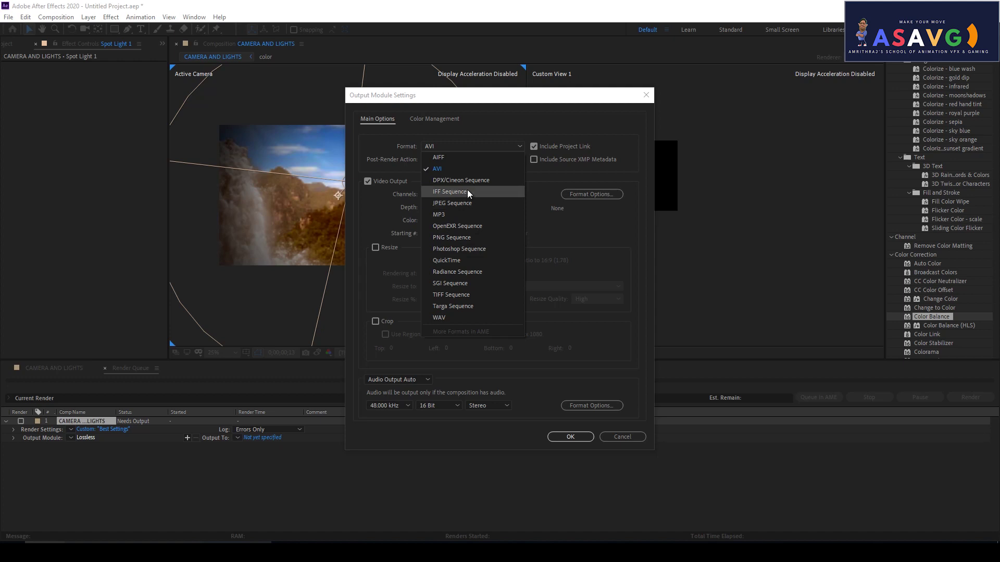
left_click(463, 260)
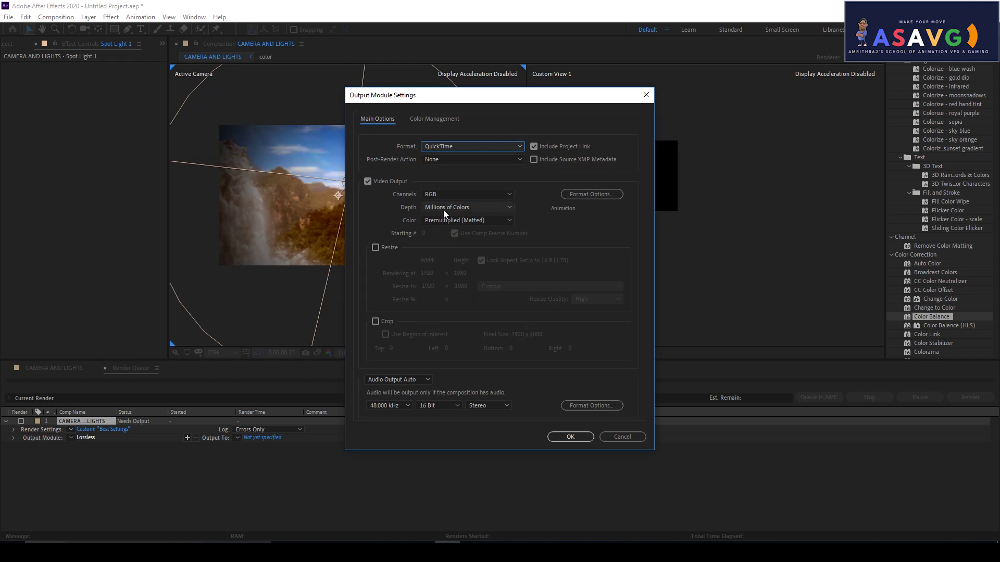
left_click(580, 437)
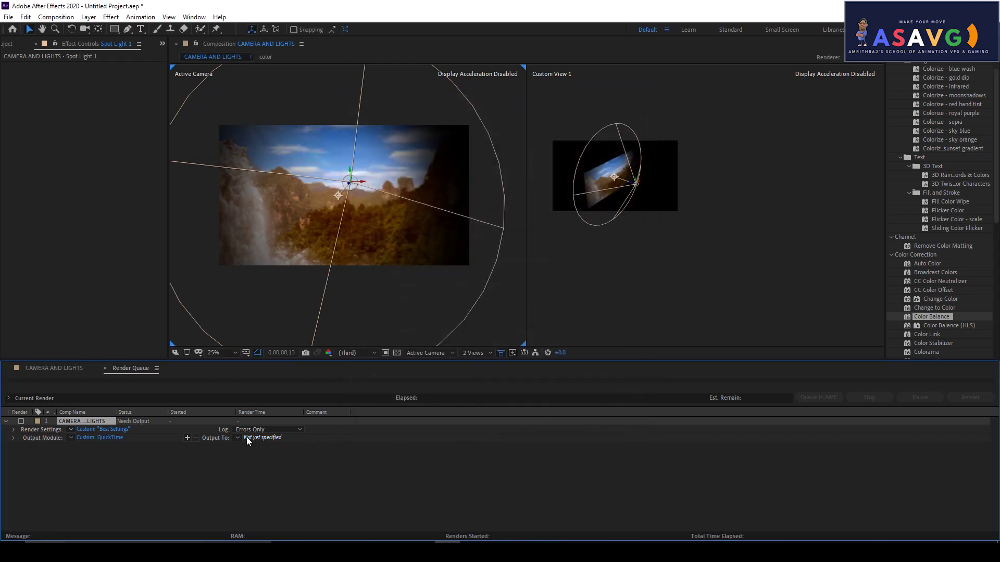
Save the render output as CAMERA AND LIGHTS.mov in the Desktop\AE folder.
left_click(262, 437)
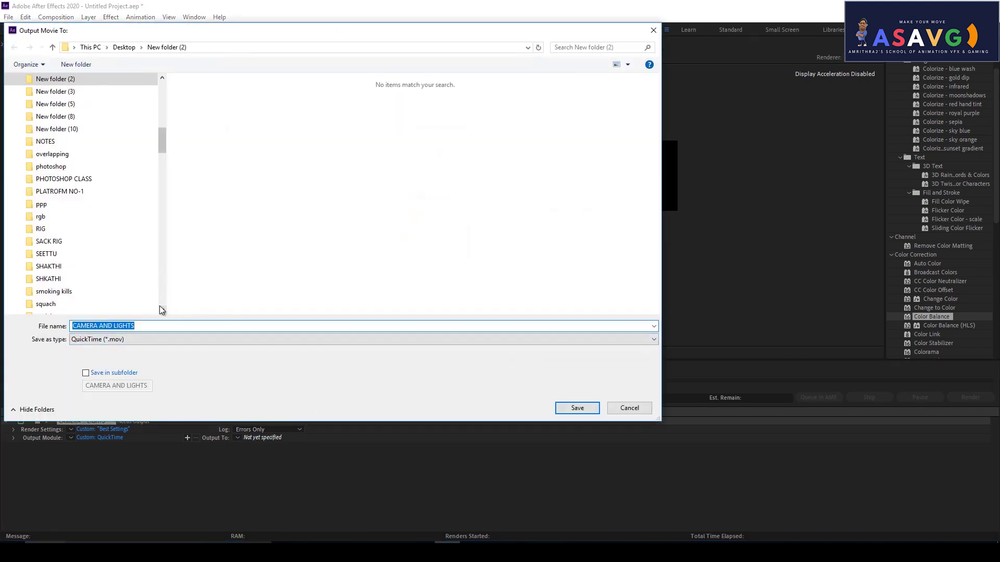
type("C:\\Users\\user\\Desktop\\AE")
key("Return")
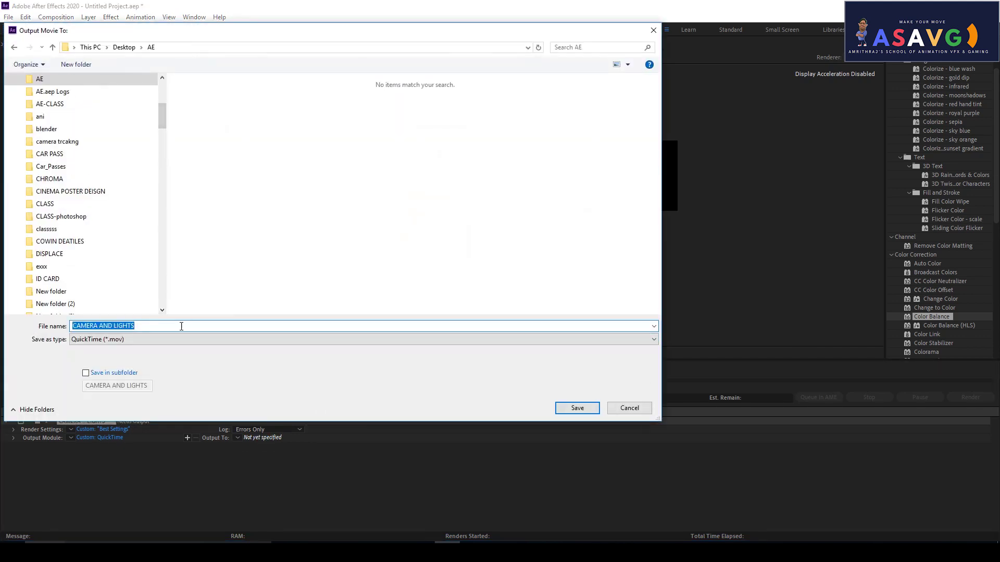
left_click(575, 408)
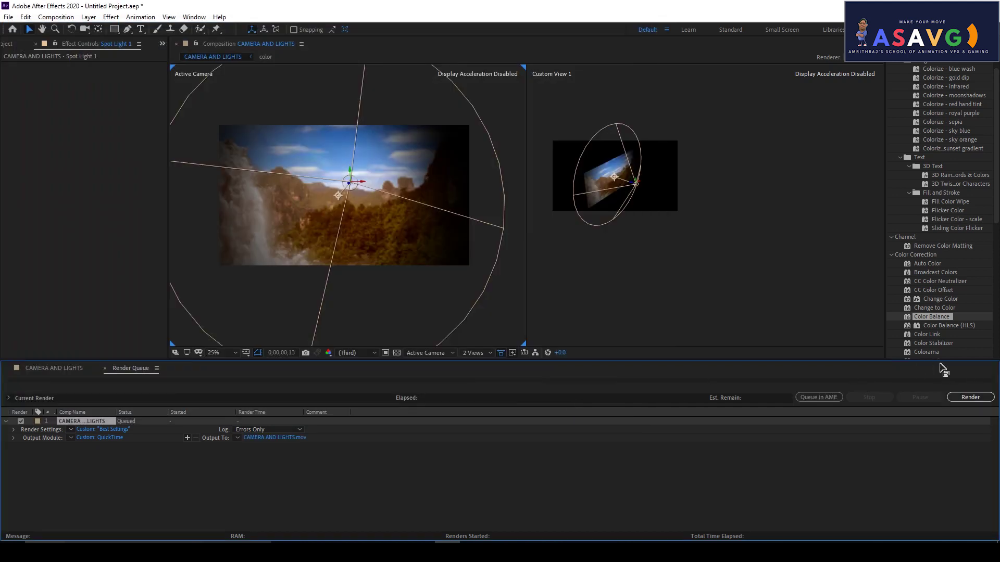
Render the queue to CAMERA AND LIGHTS.mov, then open the movie with MPC-HC x64.
left_click(970, 399)
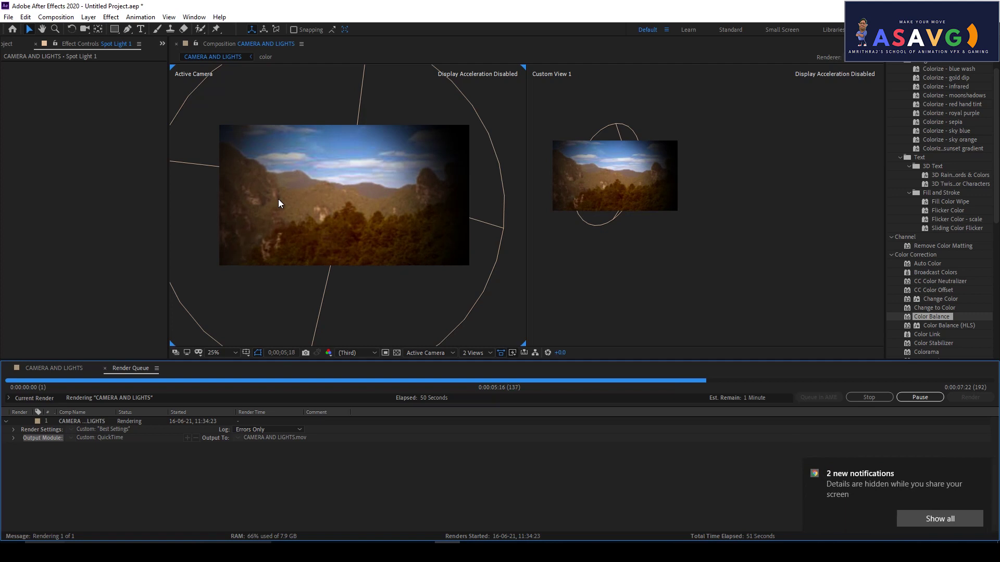
left_click(983, 471)
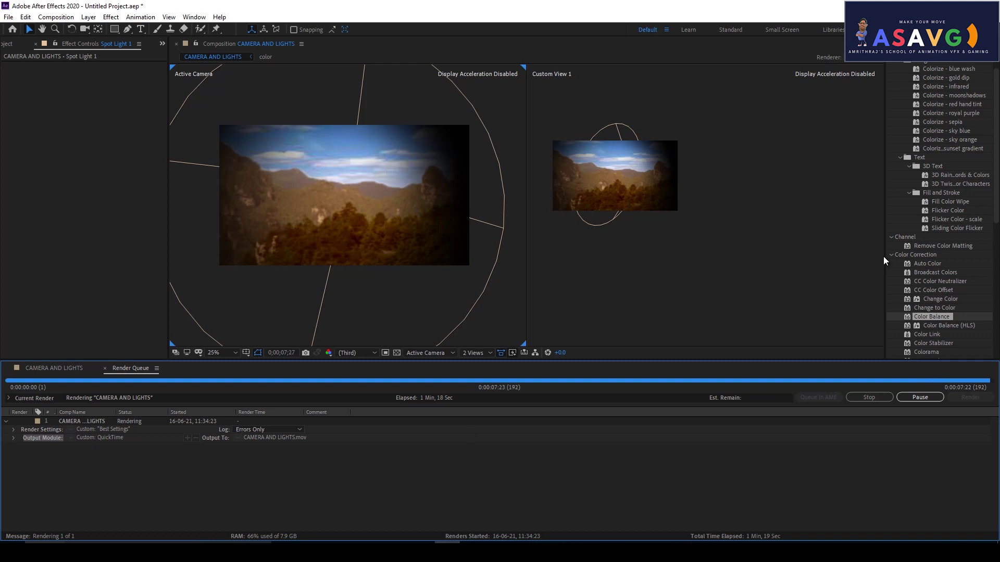
key("alt+Tab")
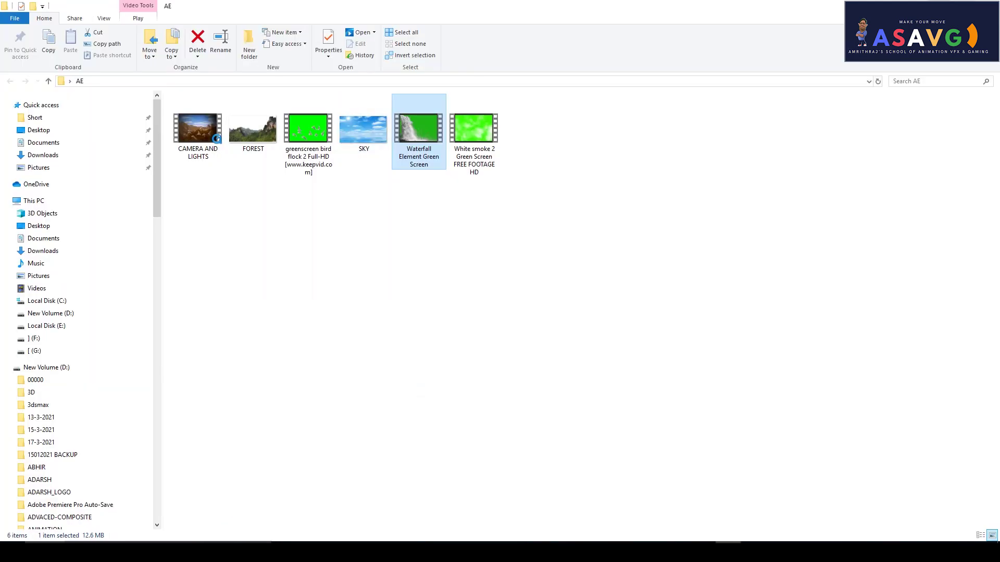
right_click(201, 135)
mouse_move(254, 186)
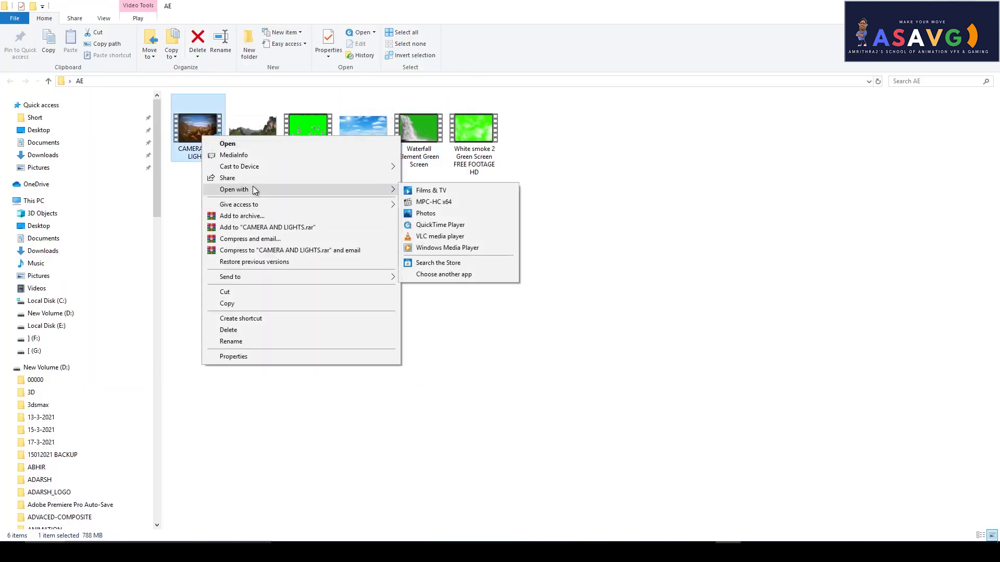
left_click(485, 201)
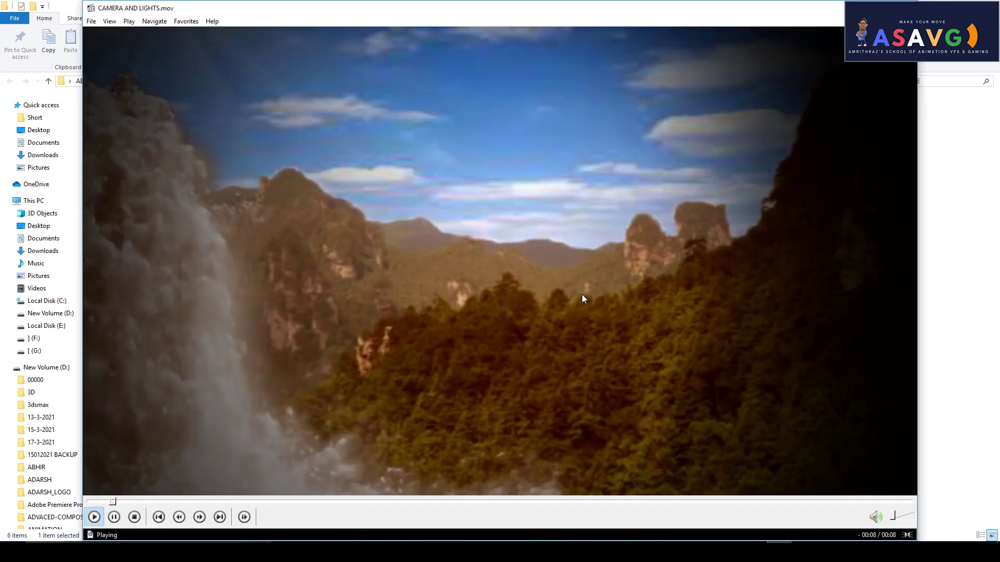
Watch CAMERA AND LIGHTS.mov fullscreen, jump back to the waterfall, then return to windowed playback.
left_click(582, 295)
double_click(582, 295)
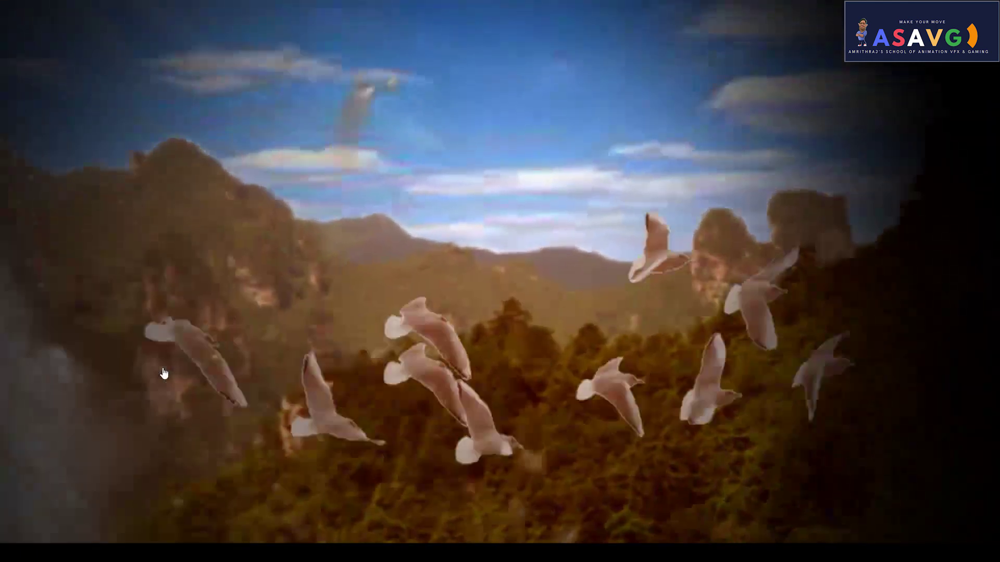
mouse_move(108, 424)
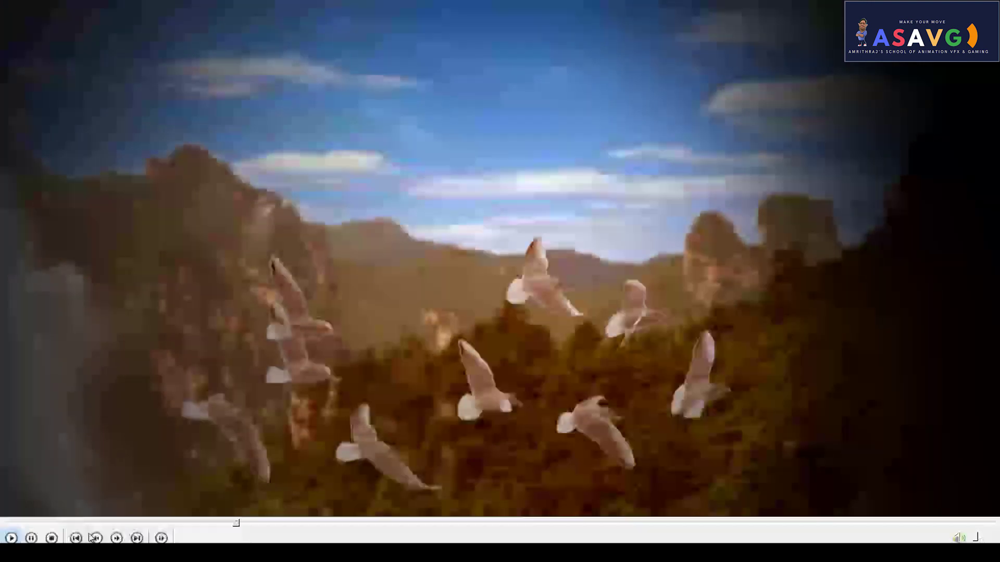
left_click(55, 522)
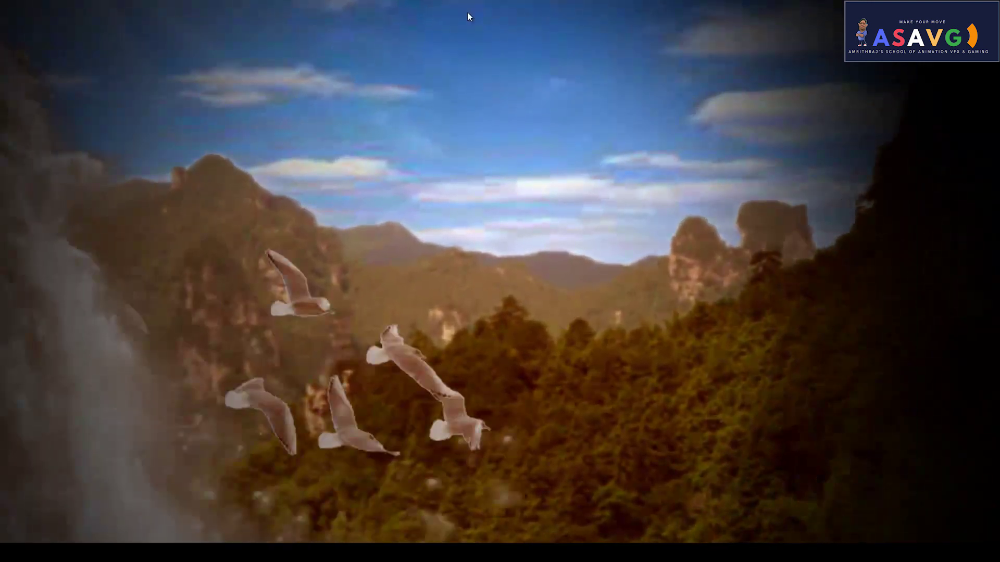
double_click(395, 249)
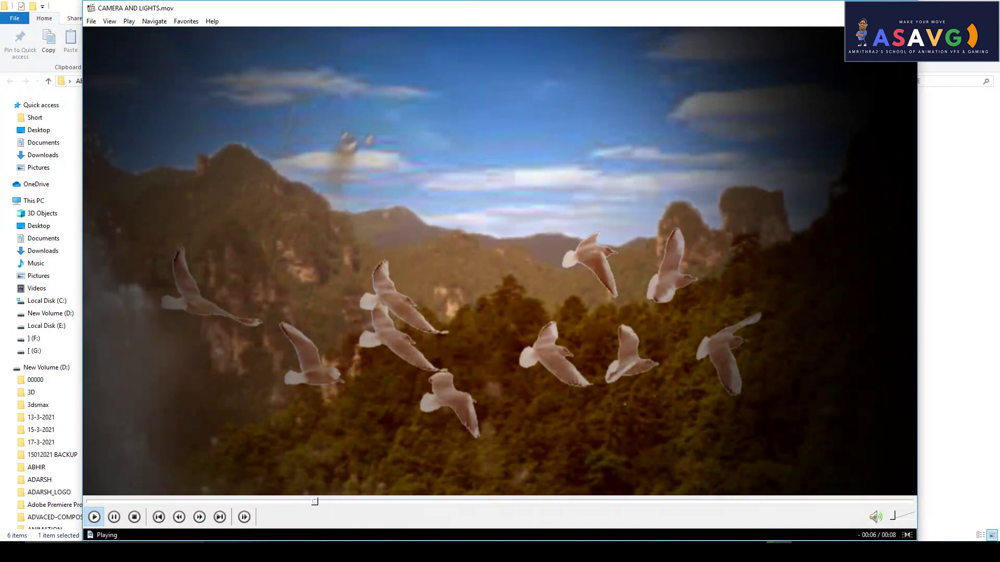